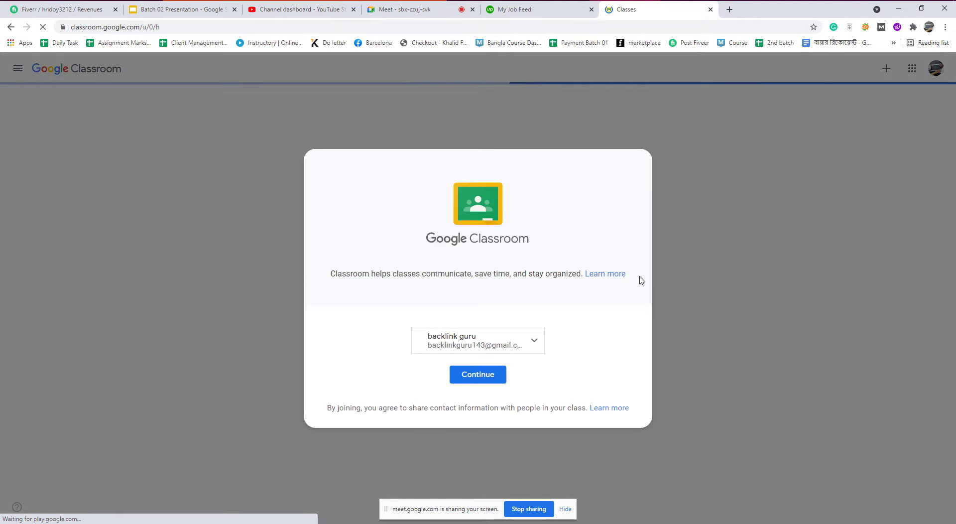
# Step: Switch Google Classroom to the teacher's account and open the SEO Basic To Advance 2021 class
pyautogui.click(495, 343)
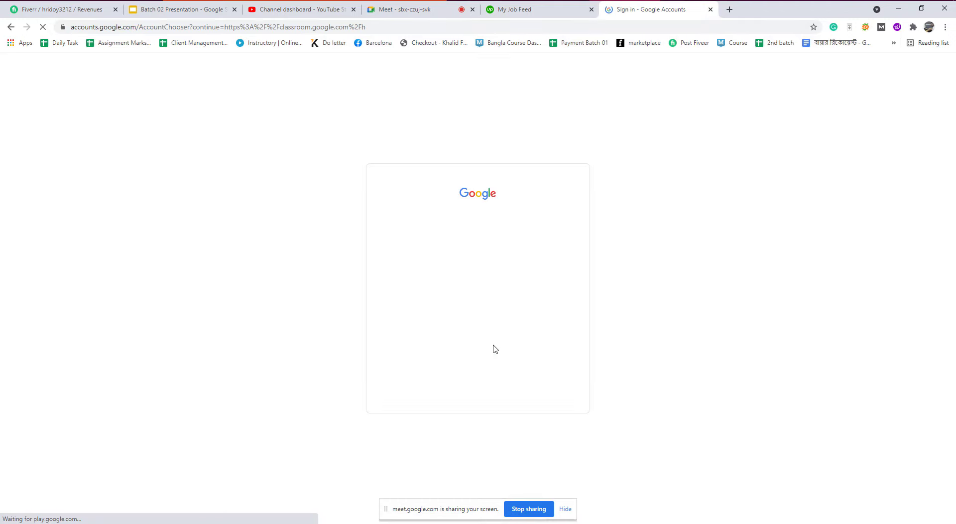
pyautogui.click(427, 313)
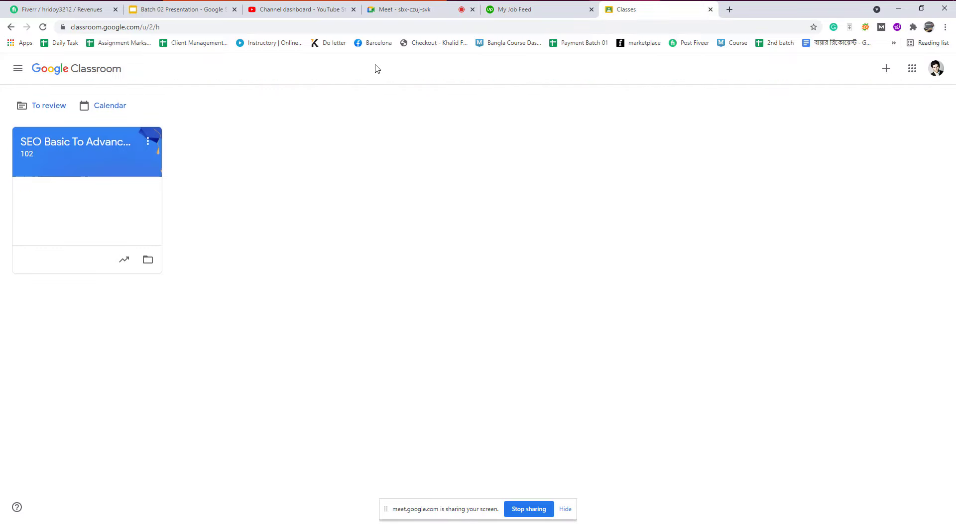
pyautogui.click(92, 143)
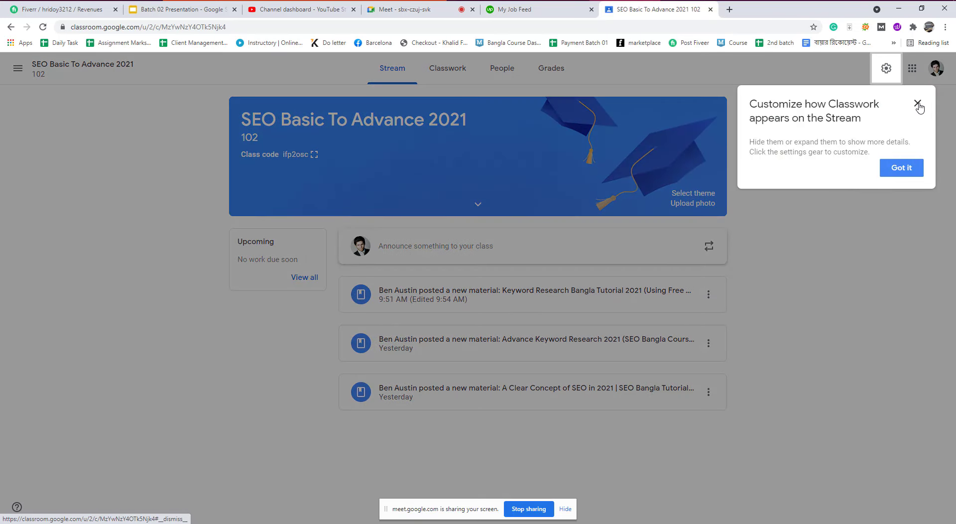
# Step: Dismiss the Stream customization tip and open the Class 03 document linked in the Keyword Research Bangla Tutorial 2021 classwork material
pyautogui.click(917, 103)
pyautogui.click(448, 69)
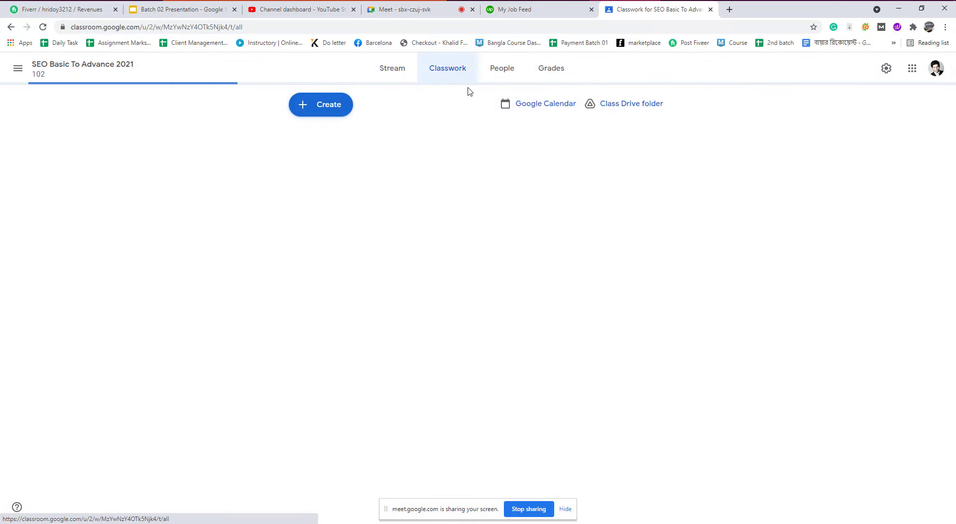
pyautogui.click(384, 142)
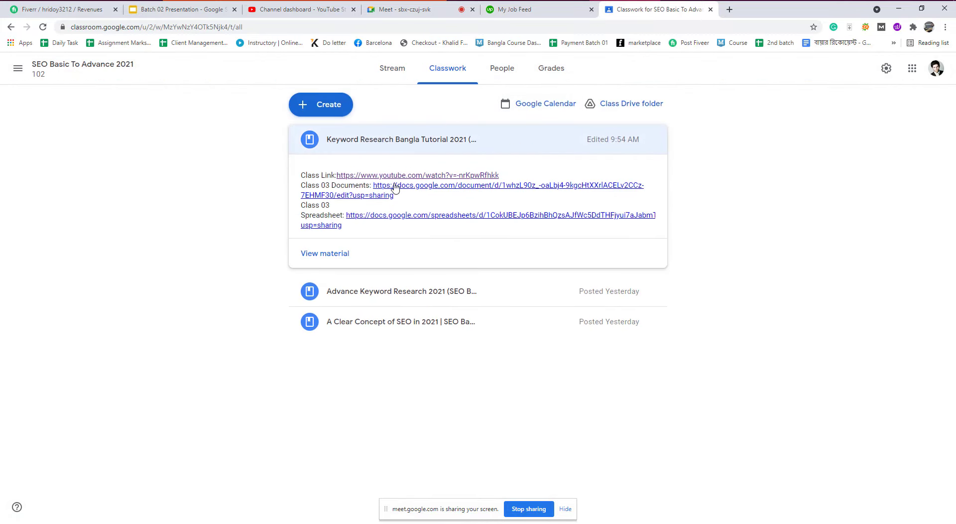
pyautogui.click(351, 195)
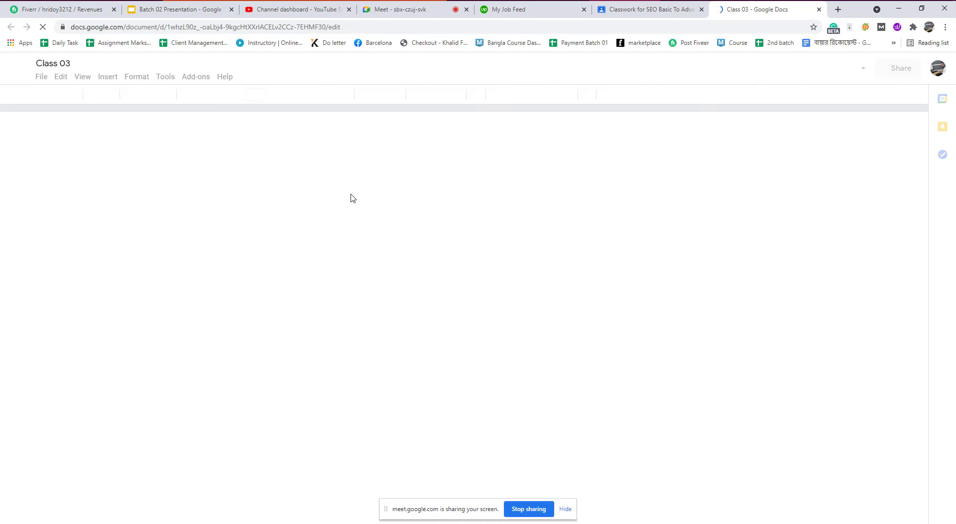
# Step: Review the keyword selection criteria and the free research tools listed in the Class 03 document
pyautogui.scroll(-2, 380, 287)
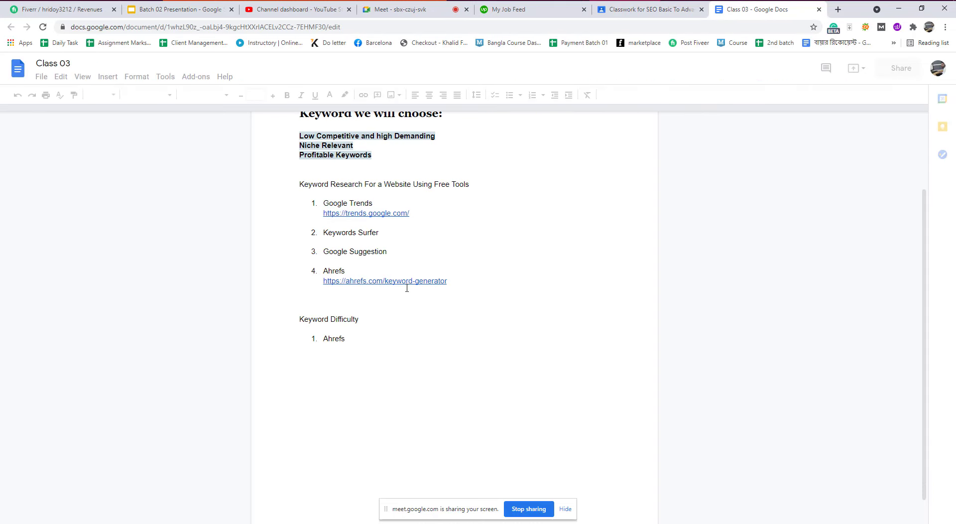
pyautogui.click(432, 282)
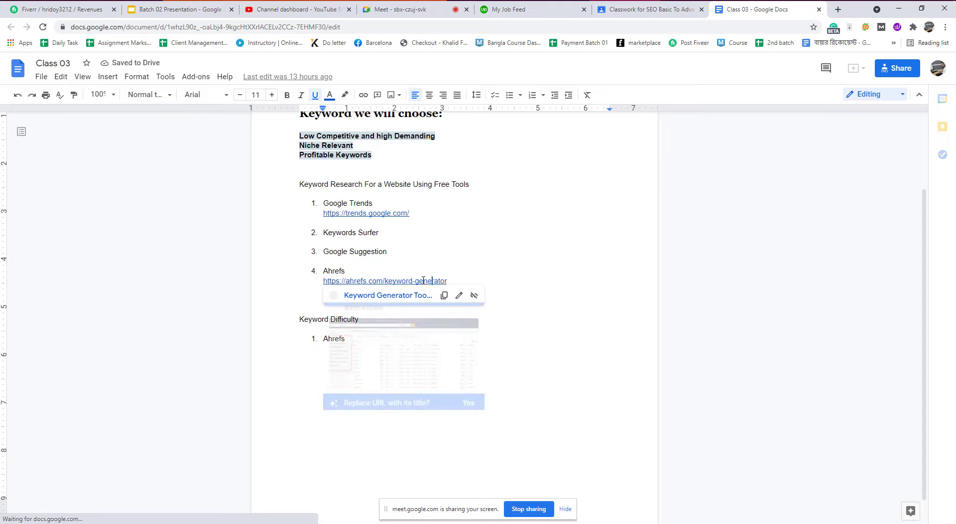
pyautogui.click(442, 251)
pyautogui.scroll(2, 416, 264)
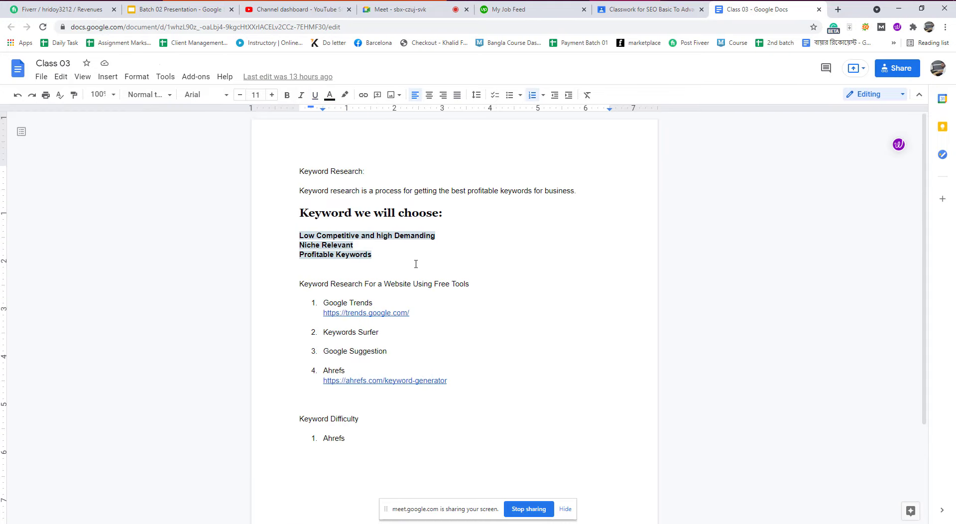
pyautogui.press('Up')
# Step: Switch to the Google Meet call to read the participants' chat replies, and return to the Class 03 document
pyautogui.click(398, 9)
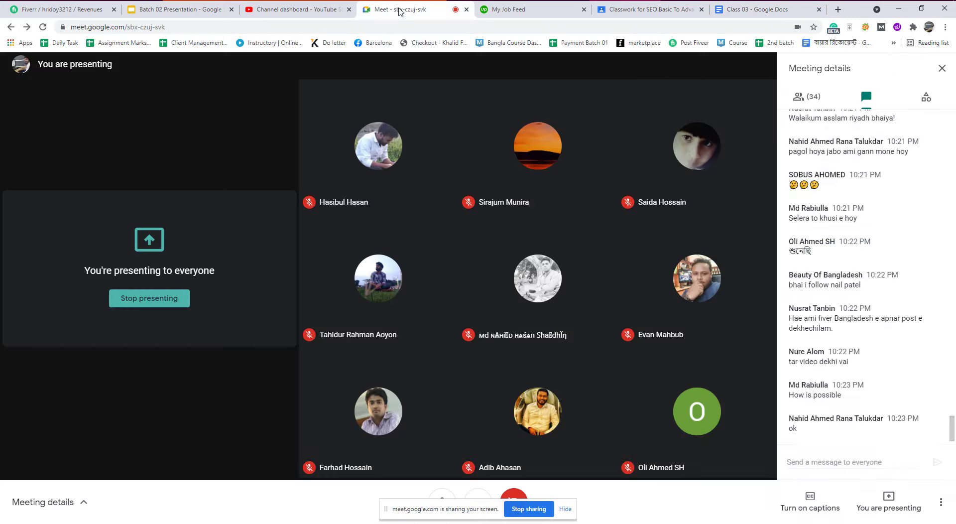
pyautogui.click(837, 462)
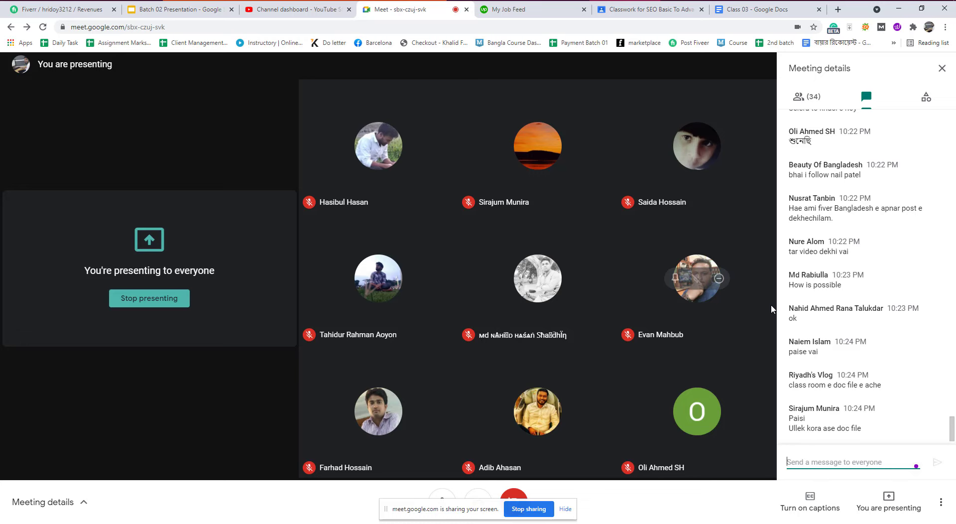
pyautogui.click(730, 14)
# Step: Create a new blank Google Docs document from Class 03 and close the Class 03 document
pyautogui.click(629, 312)
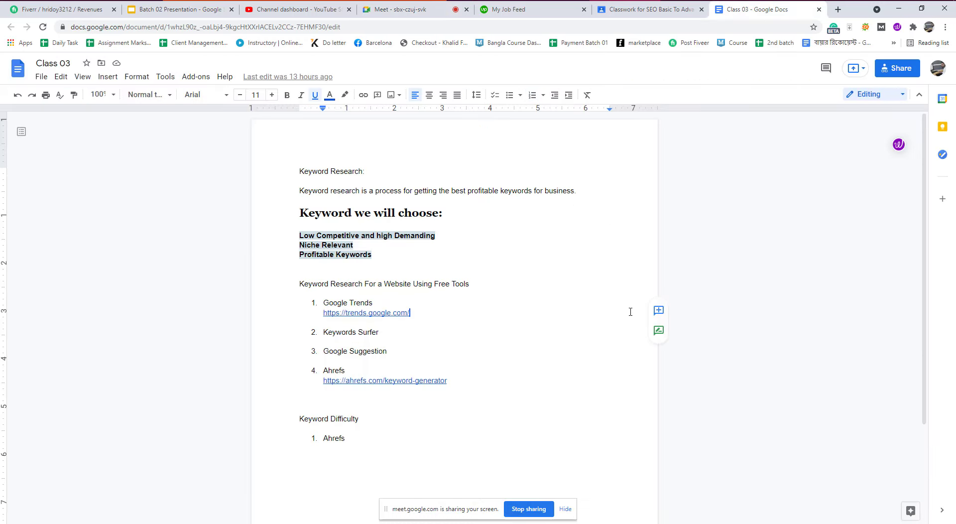
pyautogui.click(42, 79)
pyautogui.moveTo(76, 121)
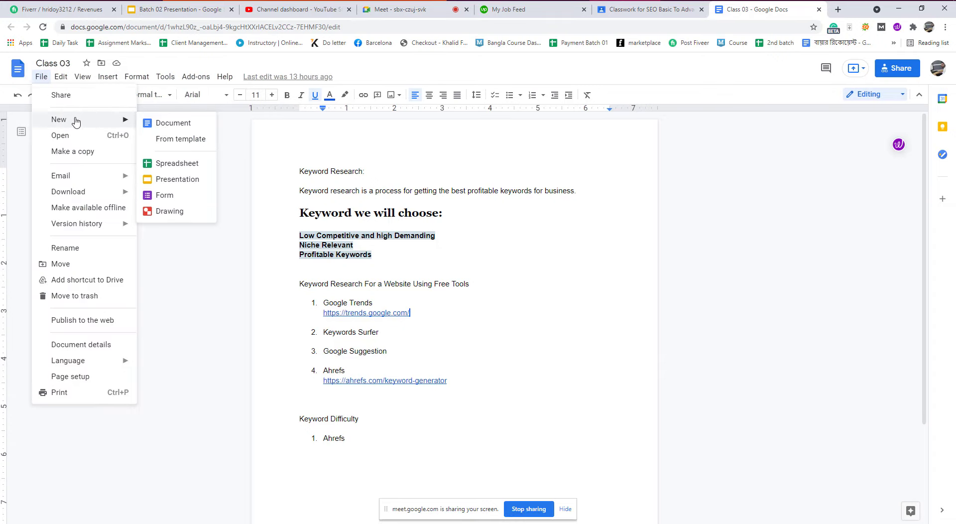
pyautogui.click(163, 124)
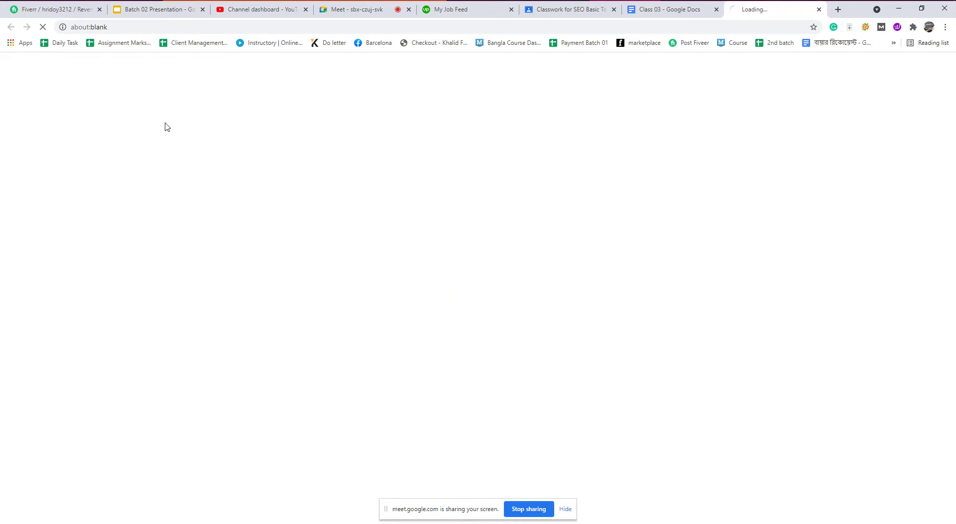
pyautogui.click(717, 10)
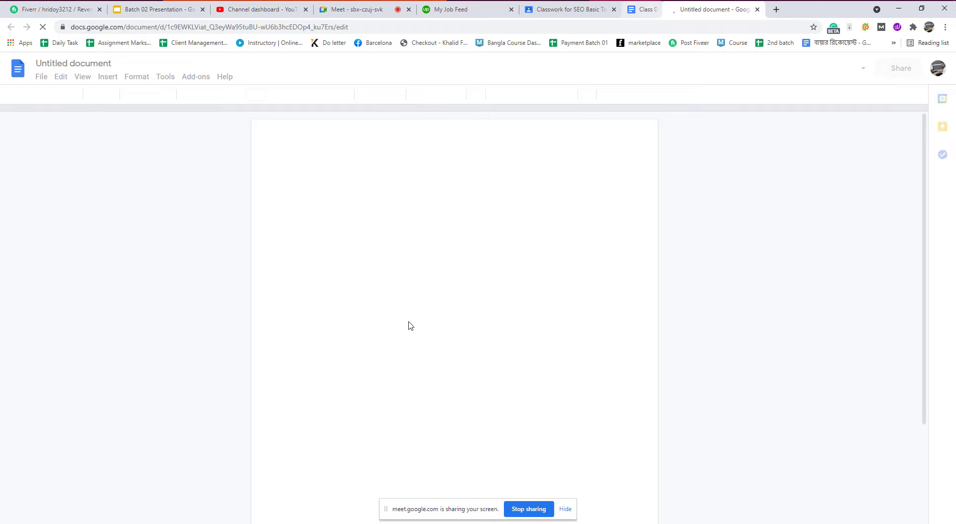
# Step: Rename the untitled document as Class 04 and place the cursor in its empty body
pyautogui.click(77, 64)
pyautogui.write('a')
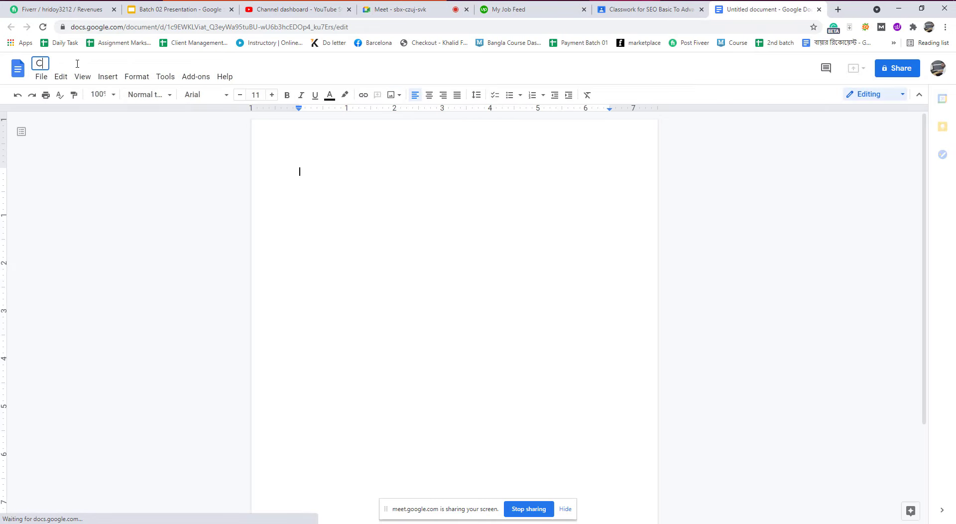
pyautogui.hotkey('ctrl', 'z')
pyautogui.write('ass')
pyautogui.hotkey('ctrl', 'a')
pyautogui.press('BackSpace')
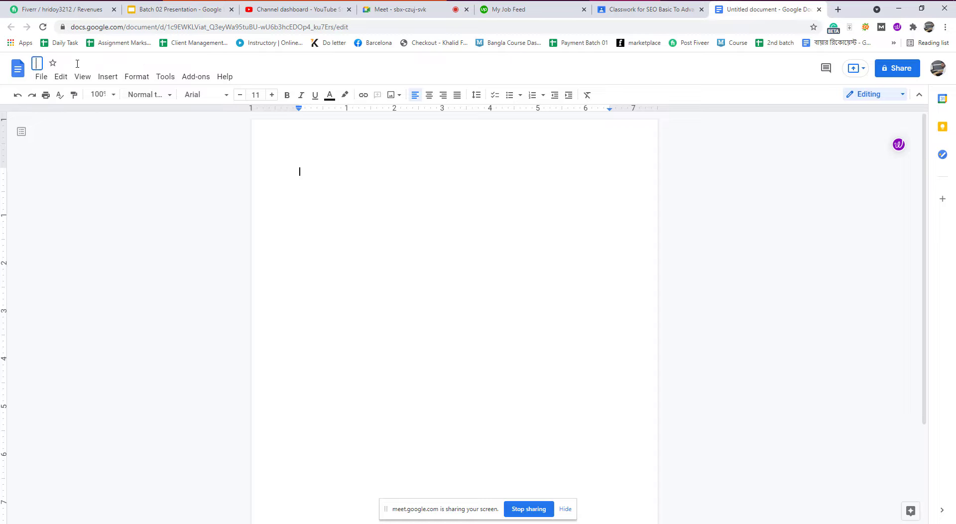
pyautogui.write('Class 04')
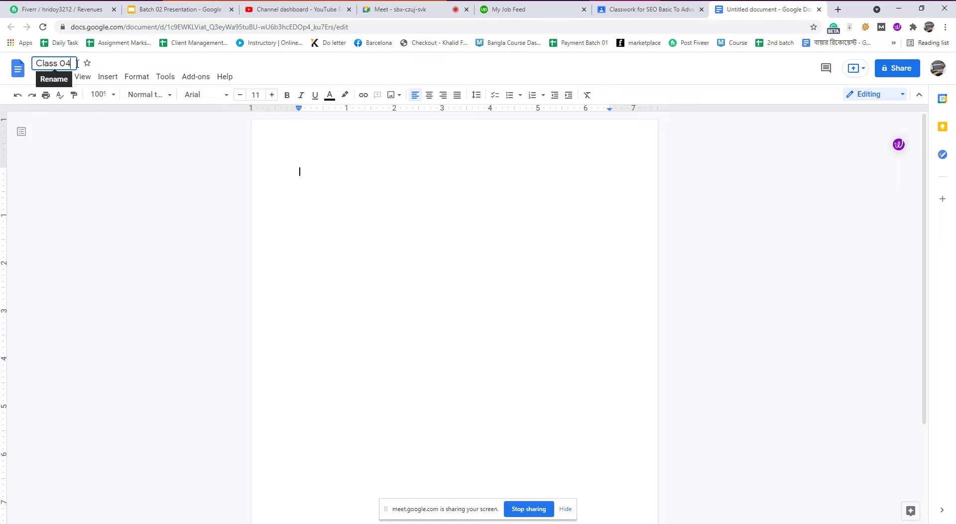
pyautogui.click(300, 172)
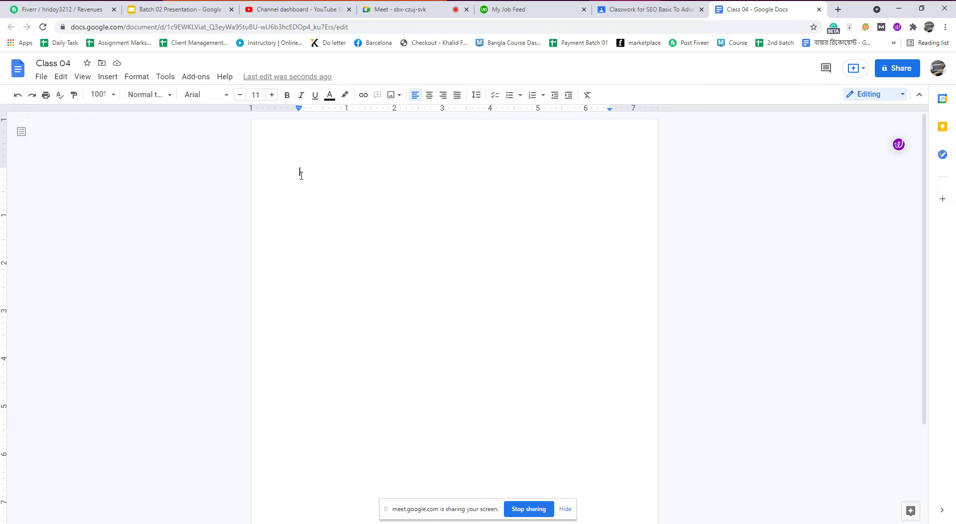
# Step: Read the participants' chat messages in the Google Meet call and return to the Class 04 document
pyautogui.click(384, 9)
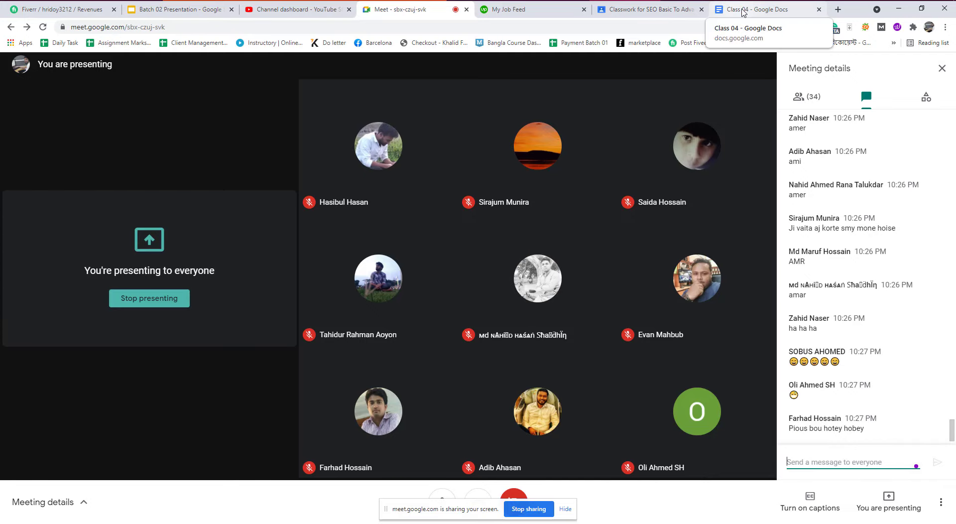
pyautogui.click(739, 12)
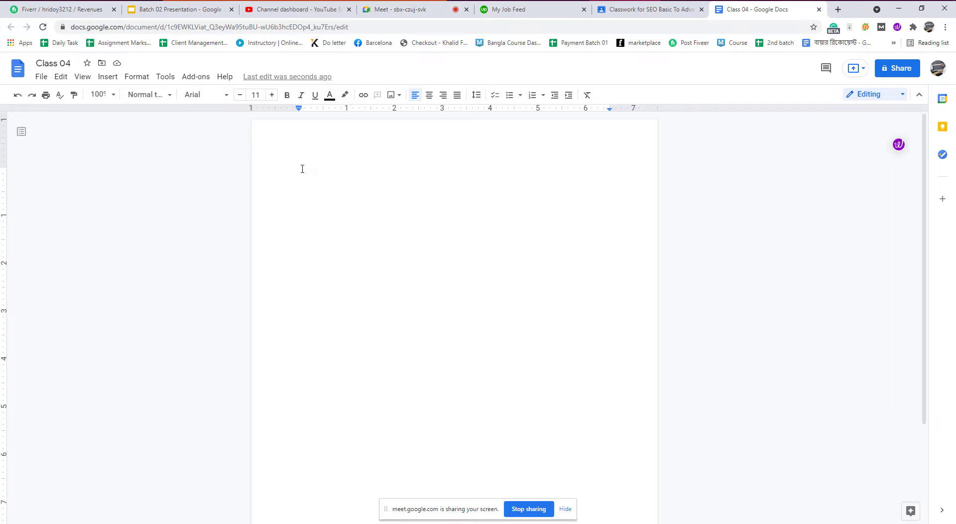
# Step: Write the line "How many keywords should I provide to my clients?" at the start of the document
pyautogui.write('How many kj')
pyautogui.press('BackSpace')
pyautogui.write('e')
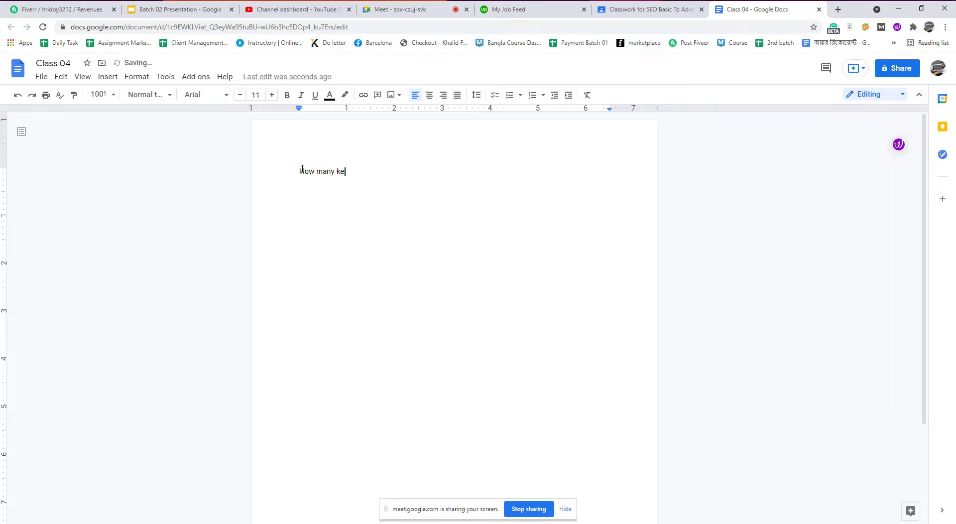
pyautogui.write('ywords should I provide to my cl')
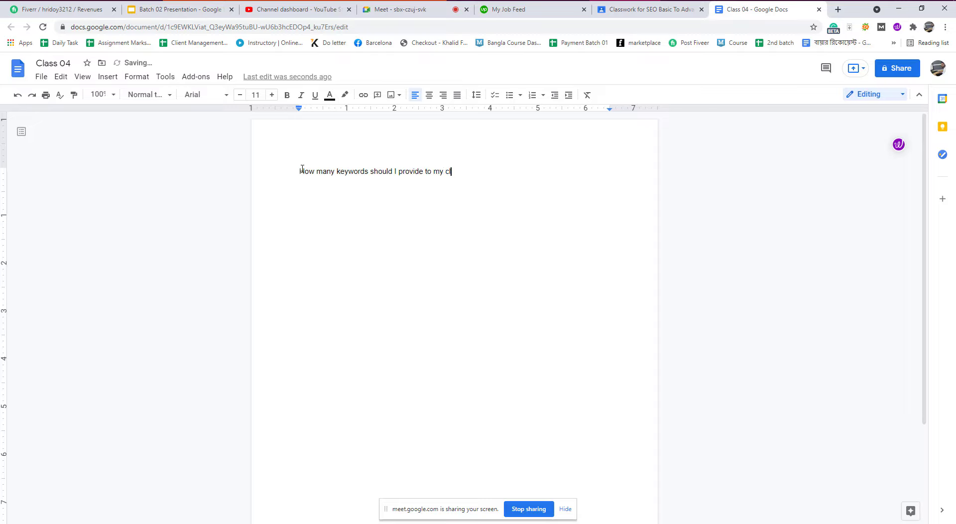
pyautogui.write('ients?')
# Step: Format the question line as bold, size 17, in the Noto Sans Symbols font, and start a new line below it
pyautogui.moveTo(478, 170); pyautogui.dragTo(289, 180)
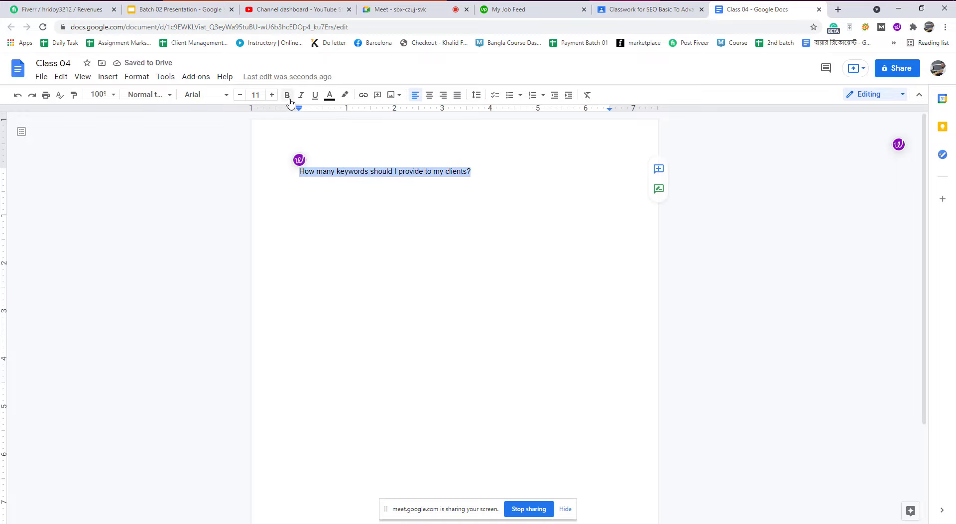
pyautogui.click(287, 95)
pyautogui.click(272, 95)
pyautogui.click(272, 94)
pyautogui.click(272, 95)
pyautogui.click(271, 94)
pyautogui.click(271, 94)
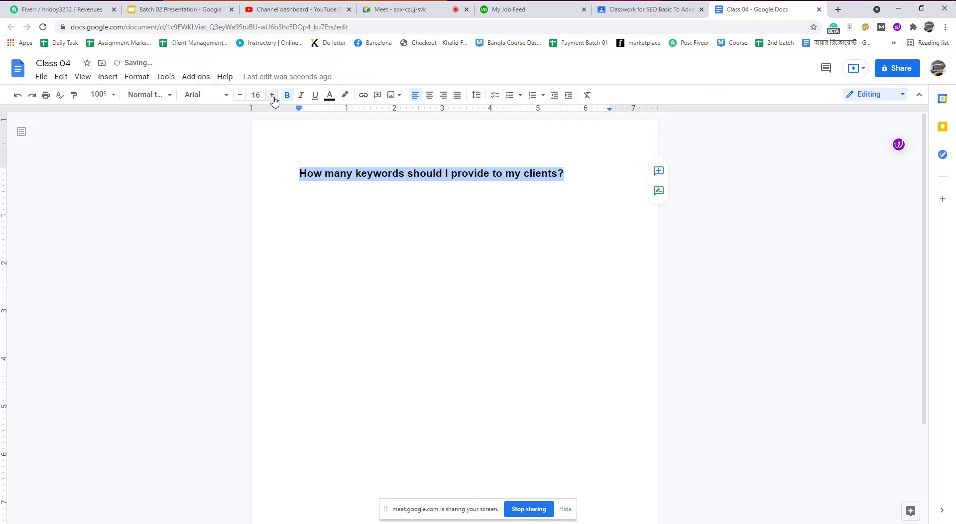
pyautogui.click(272, 95)
pyautogui.click(212, 97)
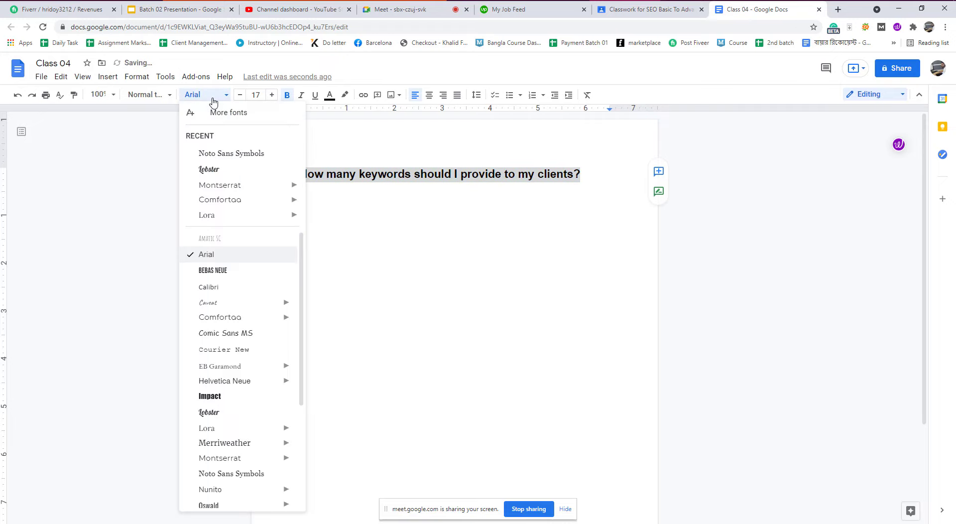
pyautogui.click(222, 156)
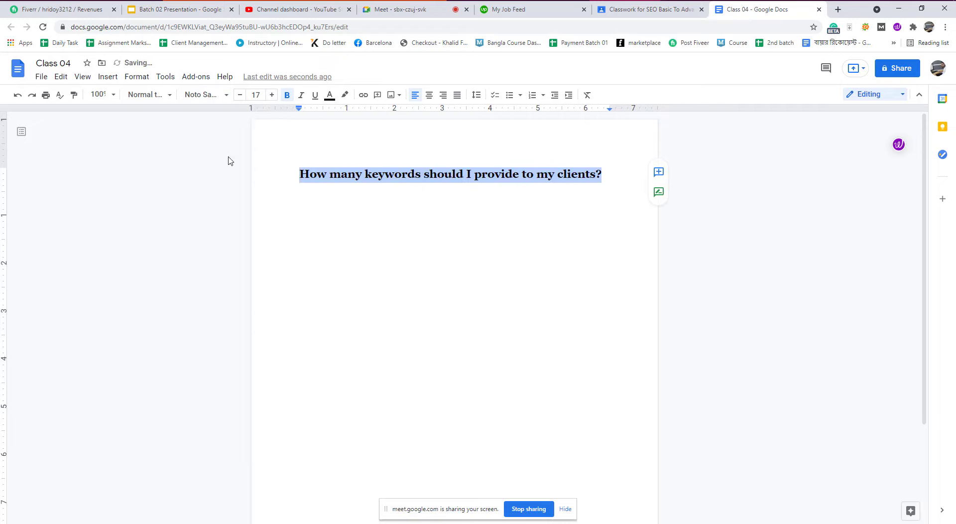
pyautogui.click(610, 171)
pyautogui.press('Return')
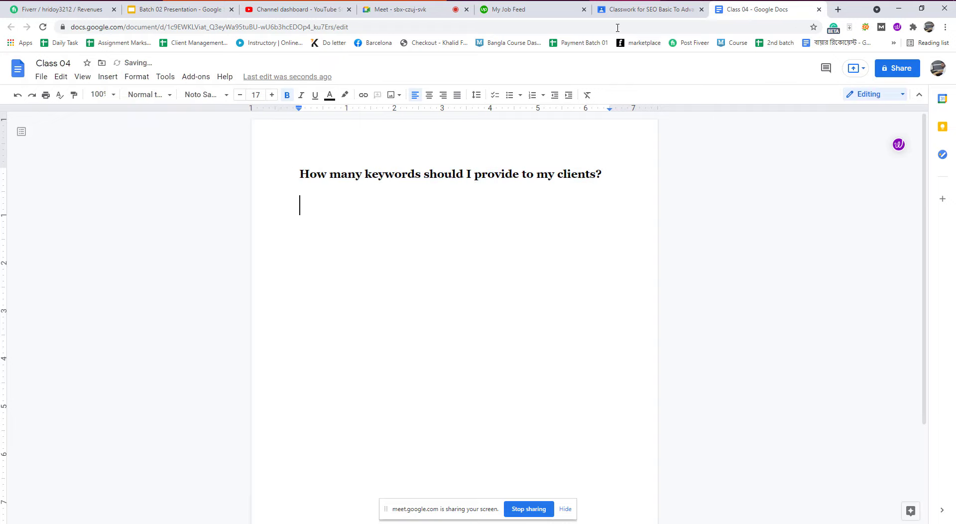
# Step: Check the Google Meet chat for requests and enlarge the browser view of the Class 04 document to 150%
pyautogui.click(434, 14)
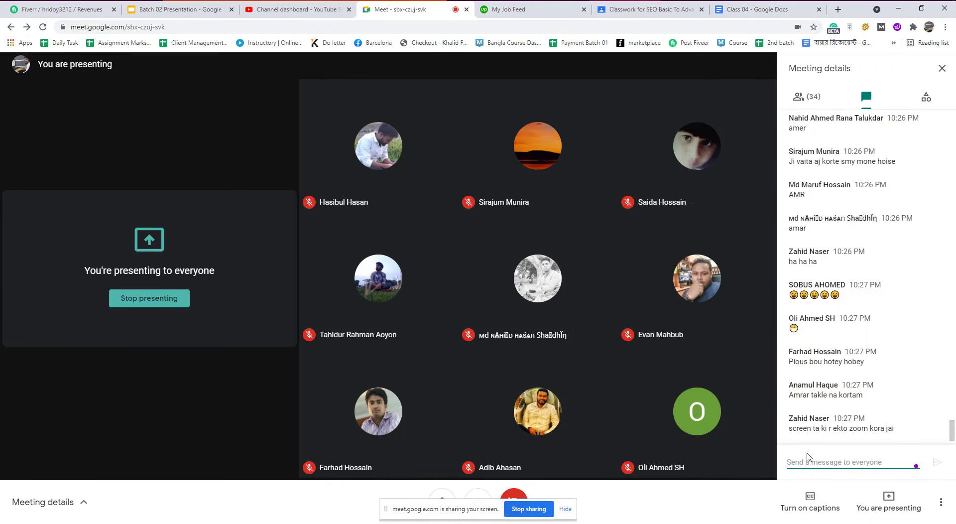
pyautogui.click(767, 10)
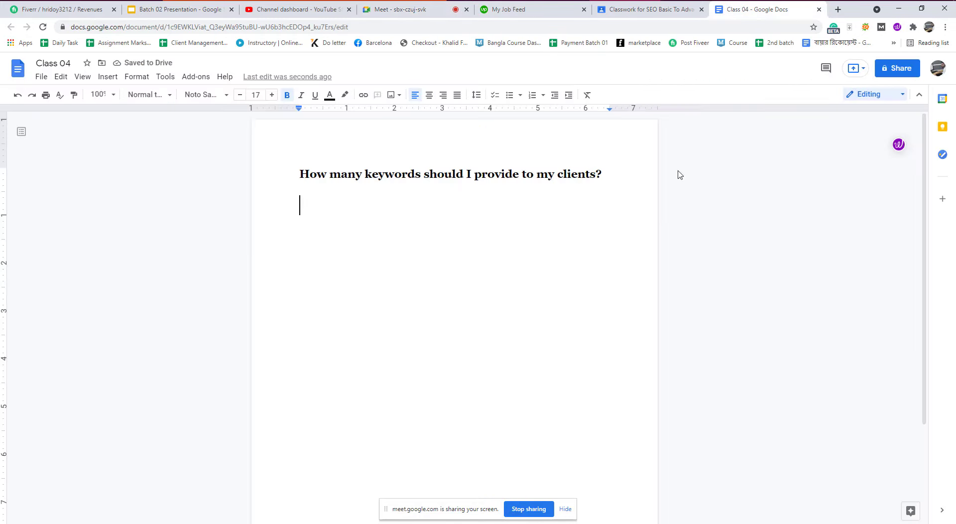
pyautogui.hotkey('ctrl', '+')
pyautogui.hotkey('ctrl', '+')
pyautogui.hotkey('ctrl', '+')
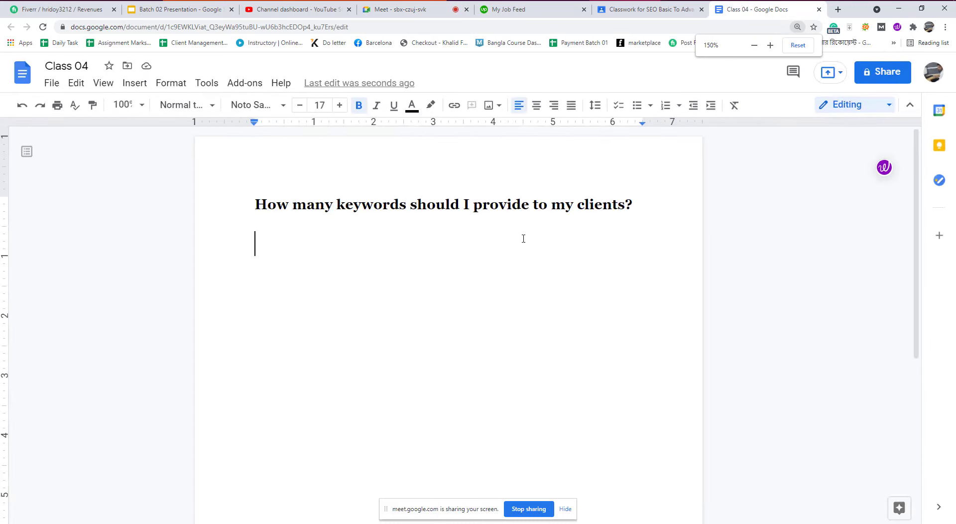
pyautogui.scroll(-1, 498, 277)
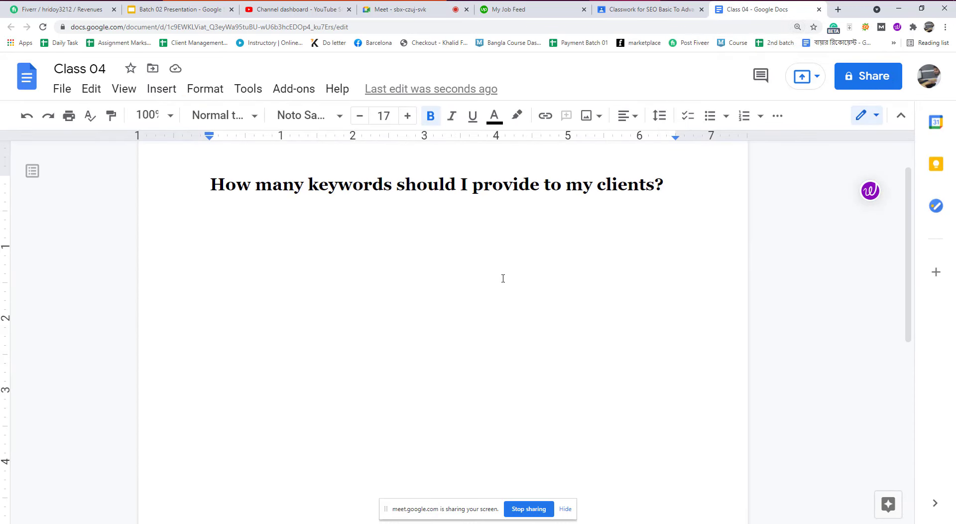
# Step: Check the Google Meet chat again for participants' responses, returning to the Class 04 document between checks
pyautogui.click(383, 14)
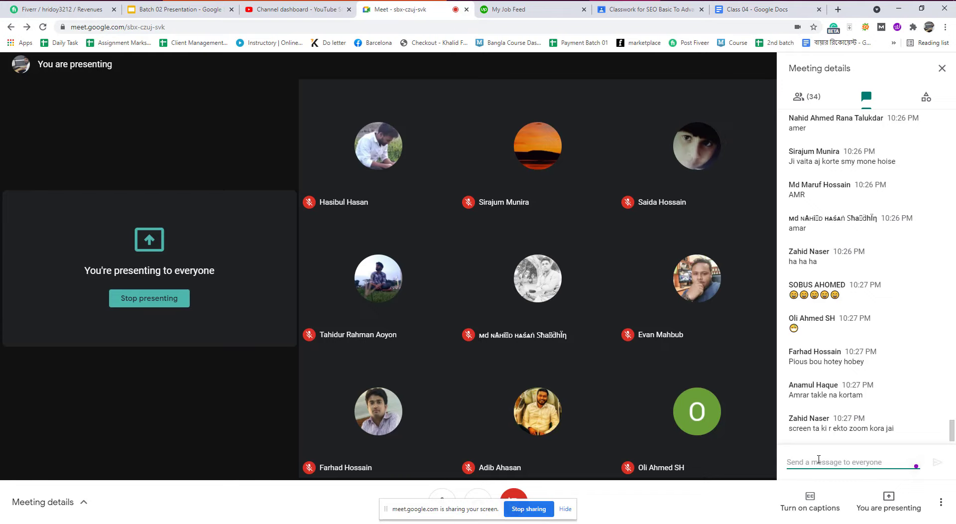
pyautogui.click(769, 9)
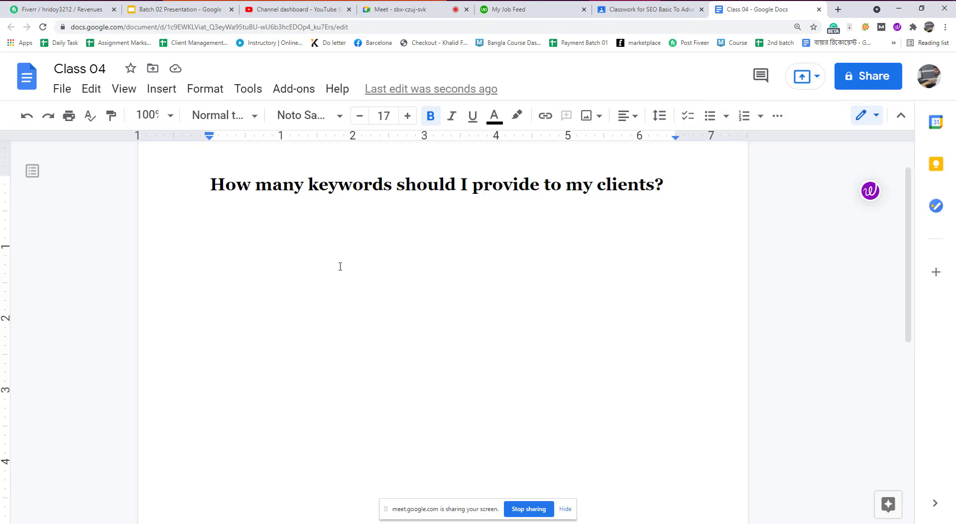
pyautogui.click(412, 12)
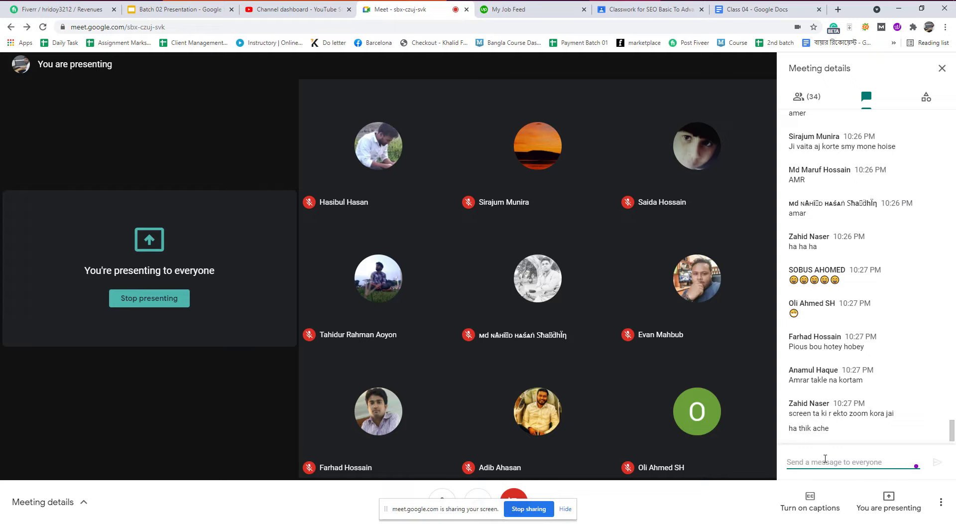
# Step: Return from the Google Meet chat to the Class 04 document and write "Highest 20-25" below the question
pyautogui.click(825, 459)
pyautogui.click(767, 11)
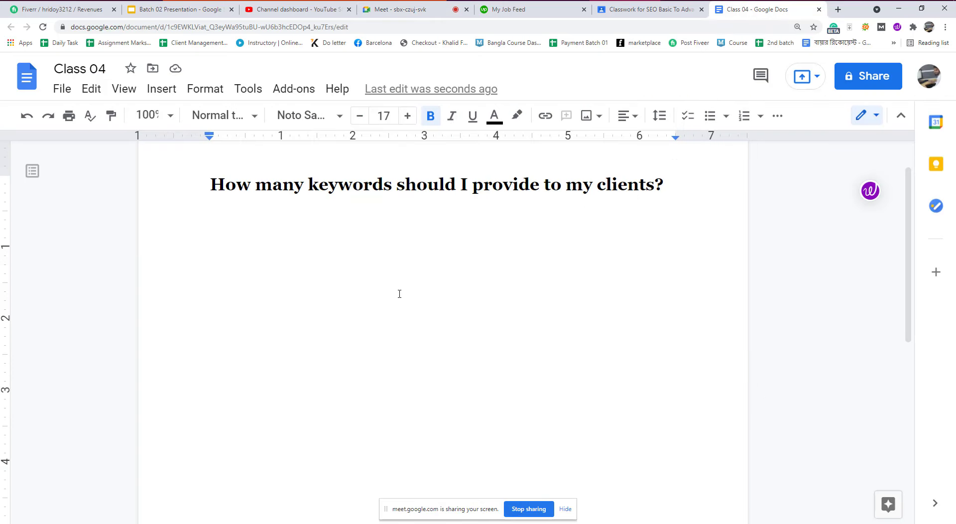
pyautogui.write('Highesrt')
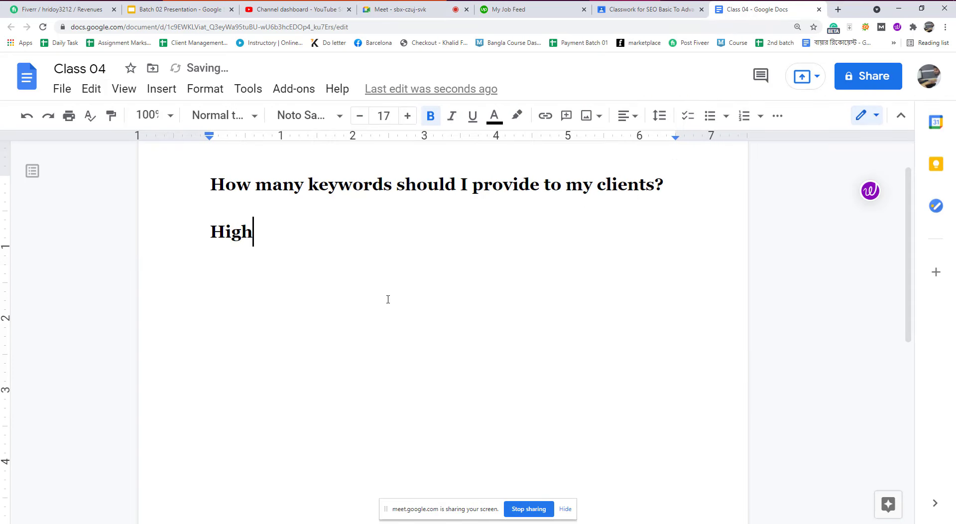
pyautogui.press('BackSpace')
pyautogui.press('BackSpace')
pyautogui.write('t 20-2')
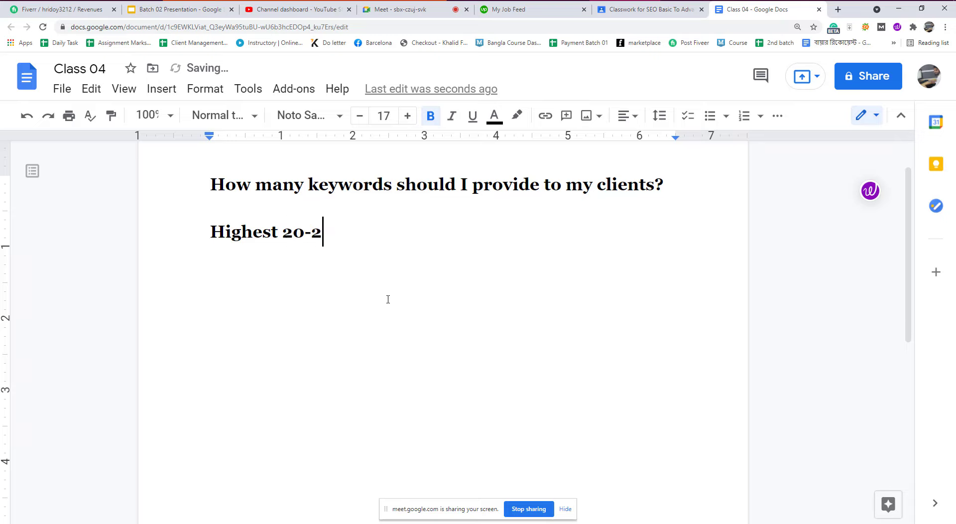
pyautogui.write('5')
# Step: Format the "Highest 20-25" line as a bulleted list item and start a second bullet below it
pyautogui.rightClick(211, 232)
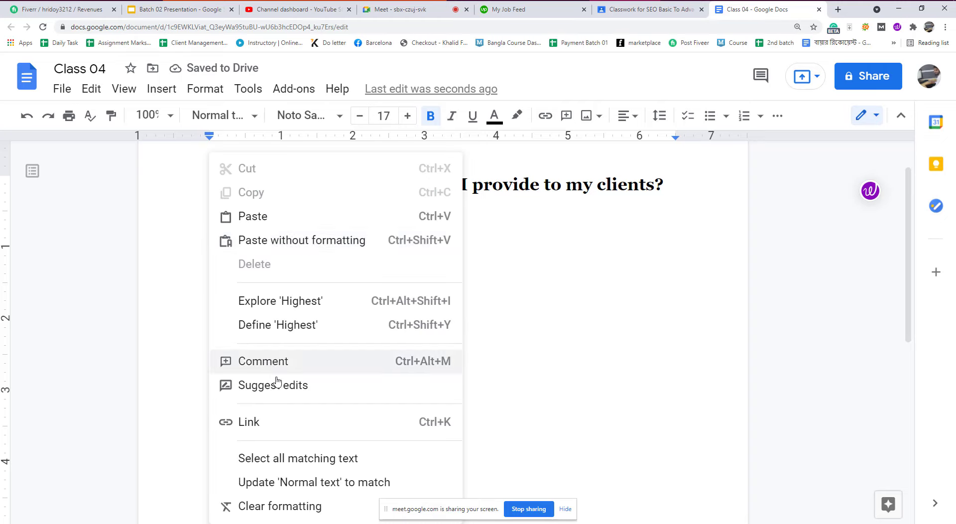
pyautogui.click(709, 122)
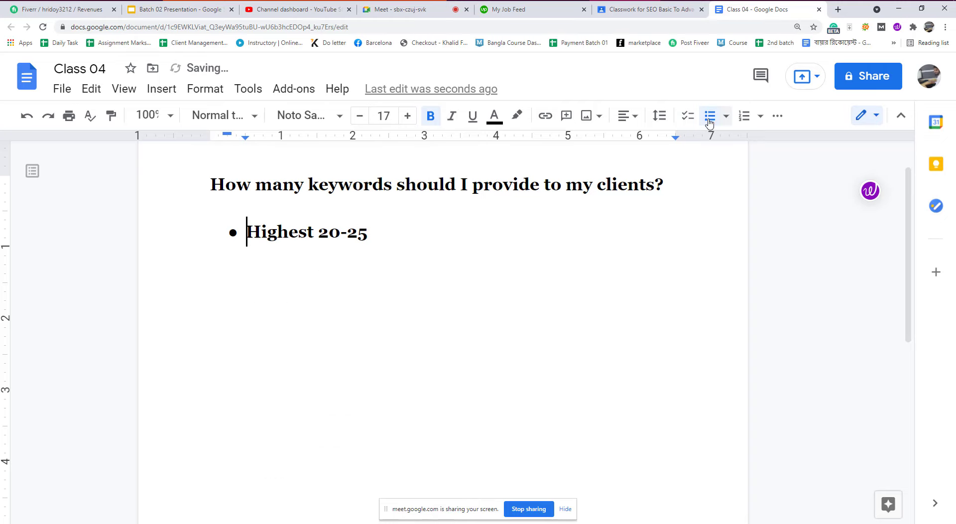
pyautogui.click(399, 243)
pyautogui.press('Return')
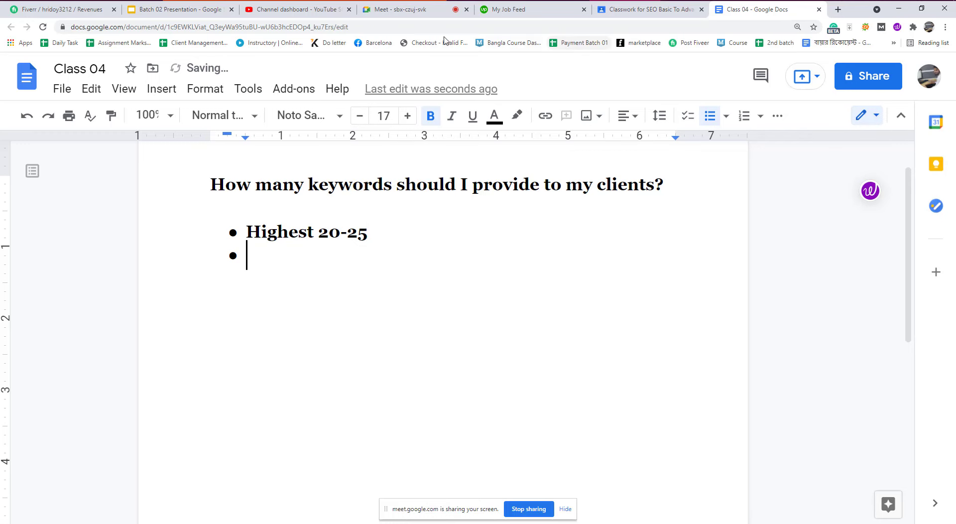
# Step: Check the Google Meet chat for participants' replies and return to the Class 04 document
pyautogui.click(426, 9)
pyautogui.click(797, 456)
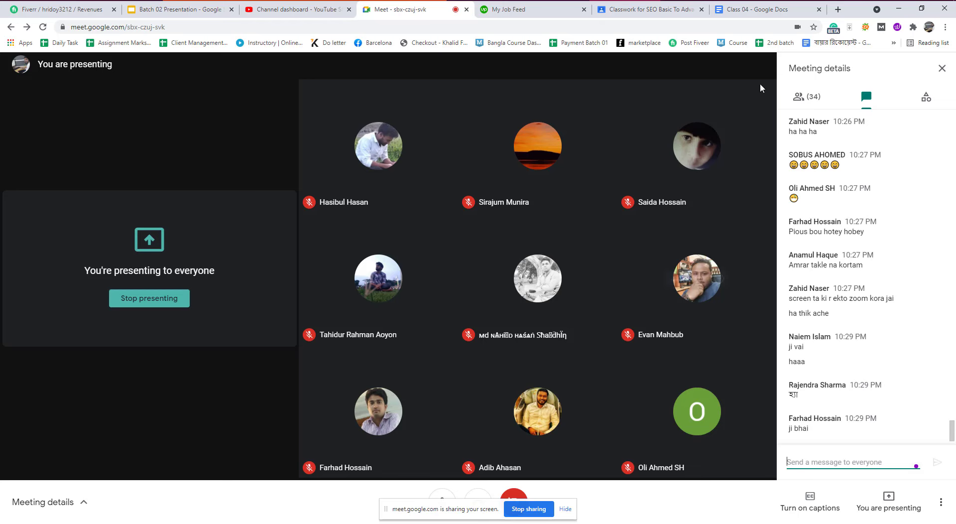
pyautogui.click(761, 8)
# Step: Fill the second bullet with "Search Volume as high as you can"
pyautogui.write('Searcg')
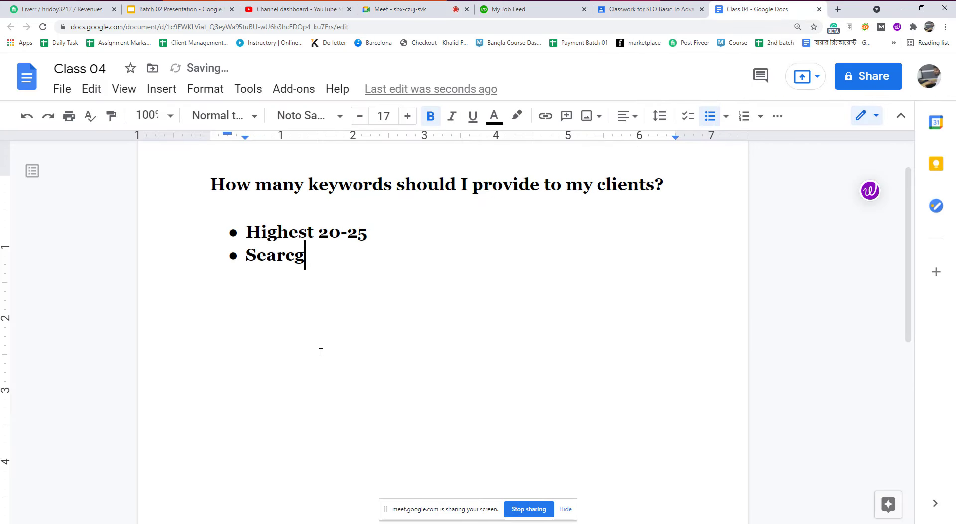
pyautogui.press('BackSpace')
pyautogui.write('h Volume')
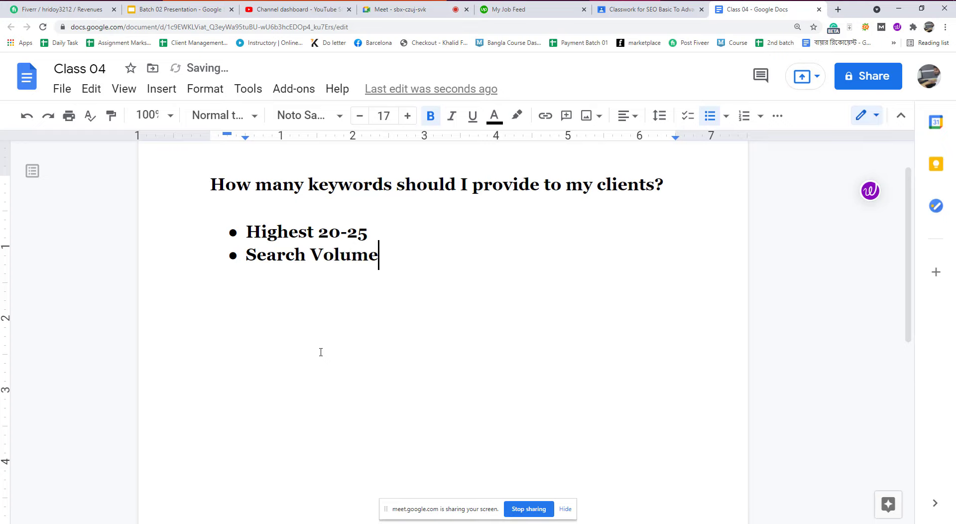
pyautogui.write(' as hifh')
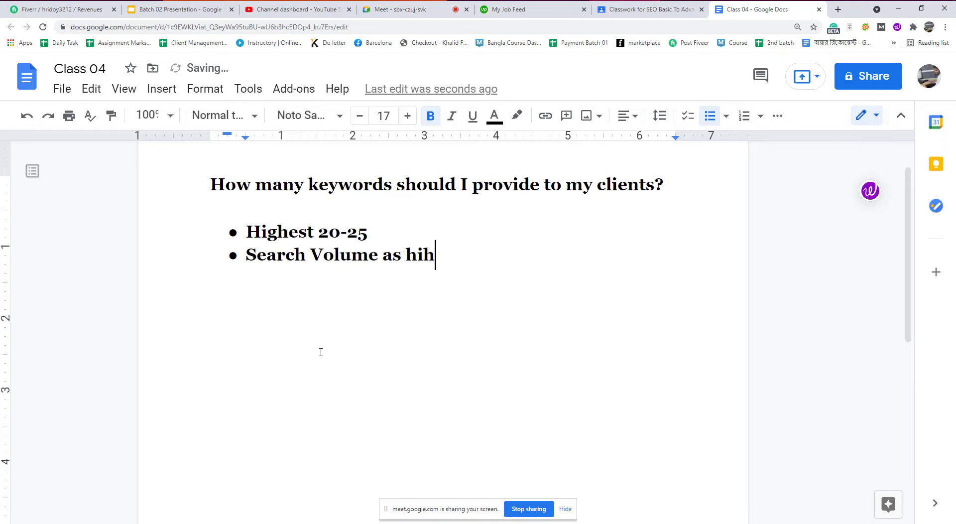
pyautogui.press('BackSpace')
pyautogui.write('fhg')
pyautogui.press('BackSpace')
pyautogui.press('BackSpace')
pyautogui.press('BackSpace')
pyautogui.write('gh as you ')
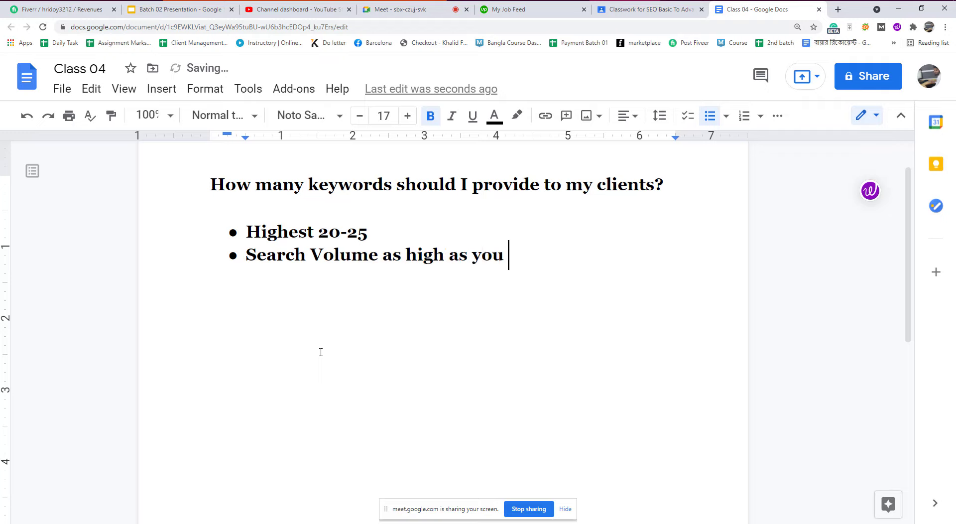
pyautogui.write('can')
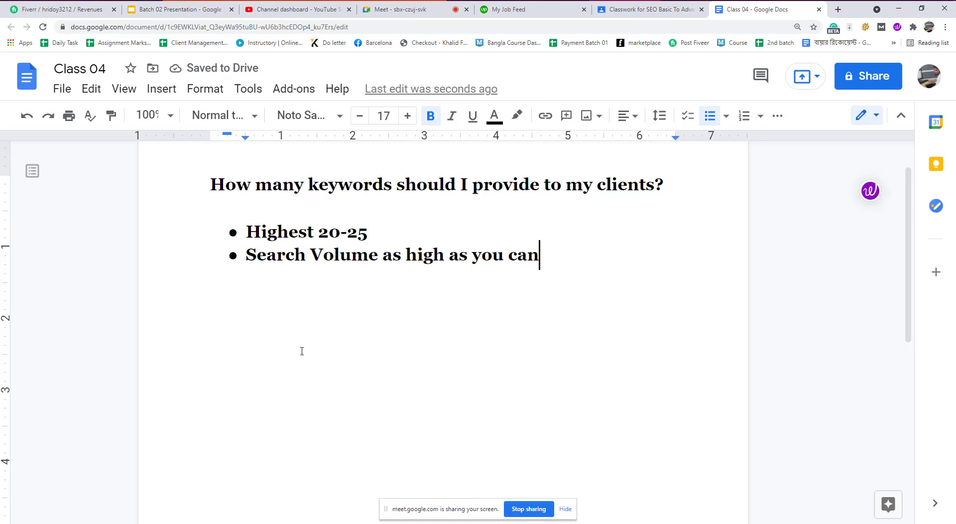
# Step: Check the Google Meet chat for new messages, dismiss the Upwork notification, and go back to the Class 04 document
pyautogui.click(423, 9)
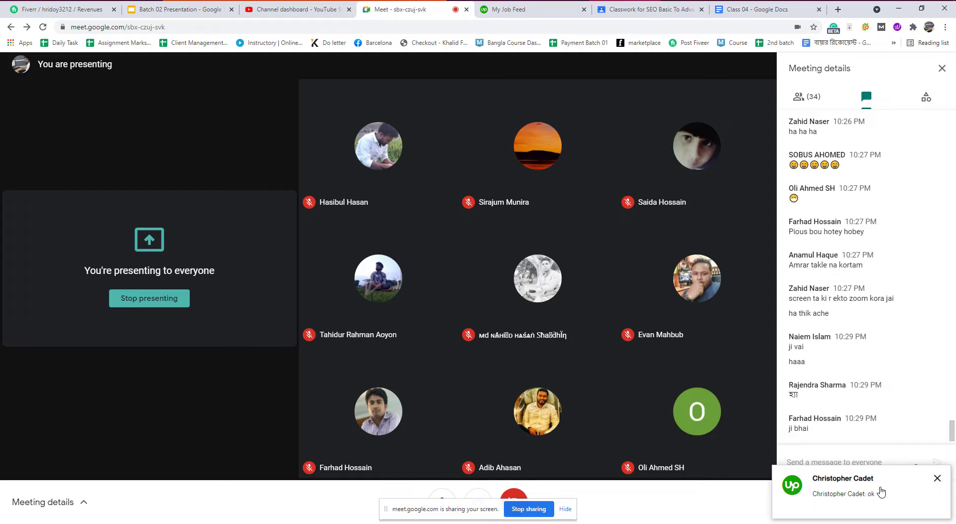
pyautogui.click(937, 478)
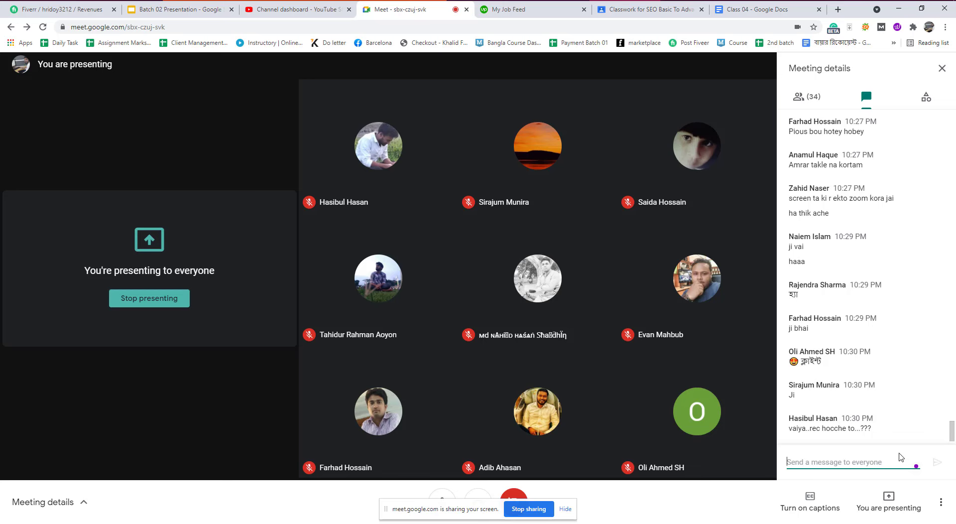
pyautogui.click(756, 9)
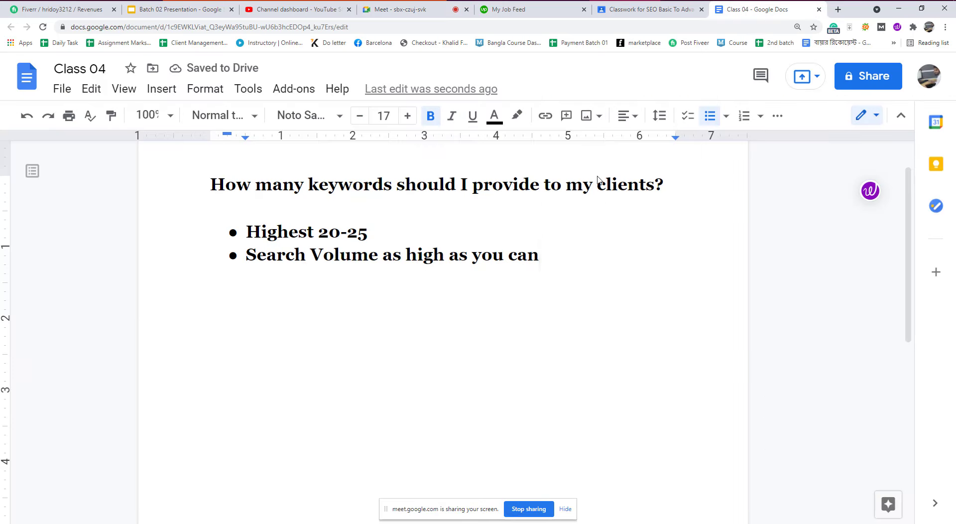
# Step: Add a third bullet reading "Keyword difficulty" and end the bulleted list
pyautogui.press('Return')
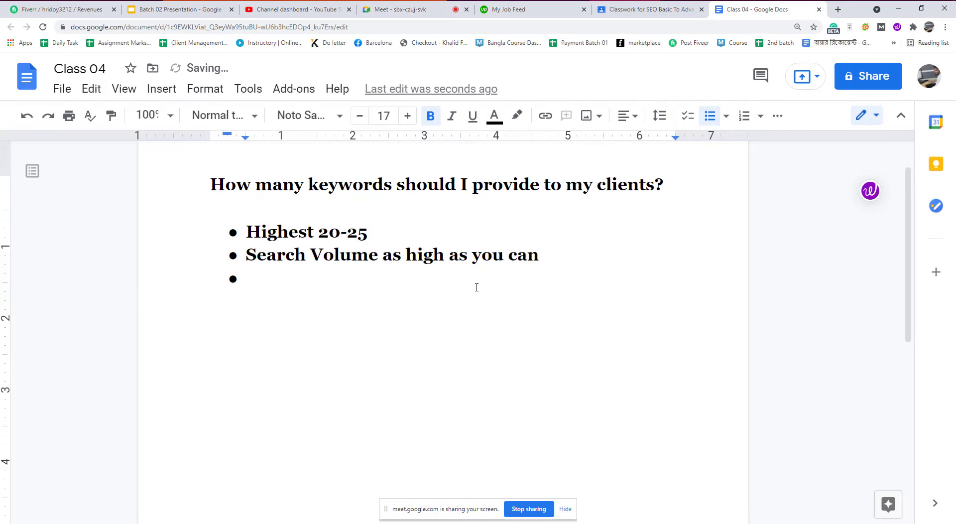
pyautogui.write('Keywor')
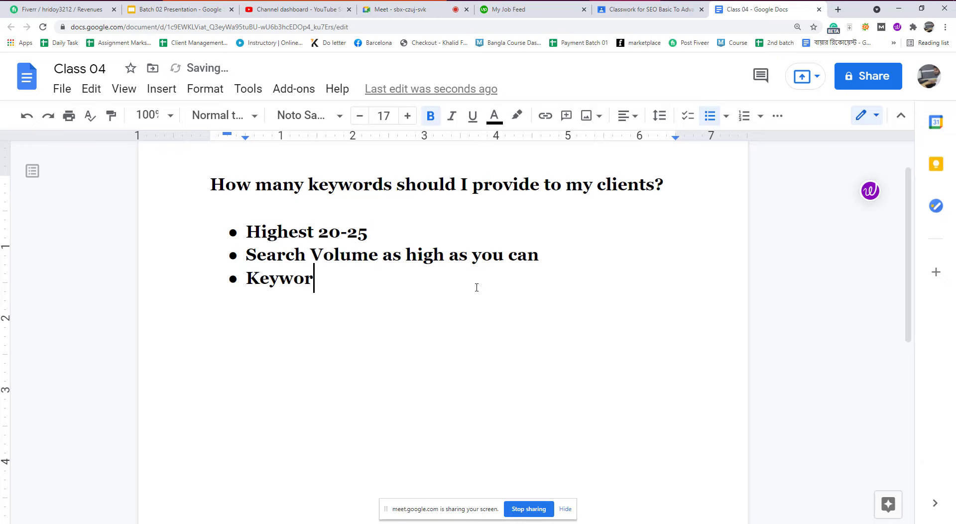
pyautogui.write('d dif')
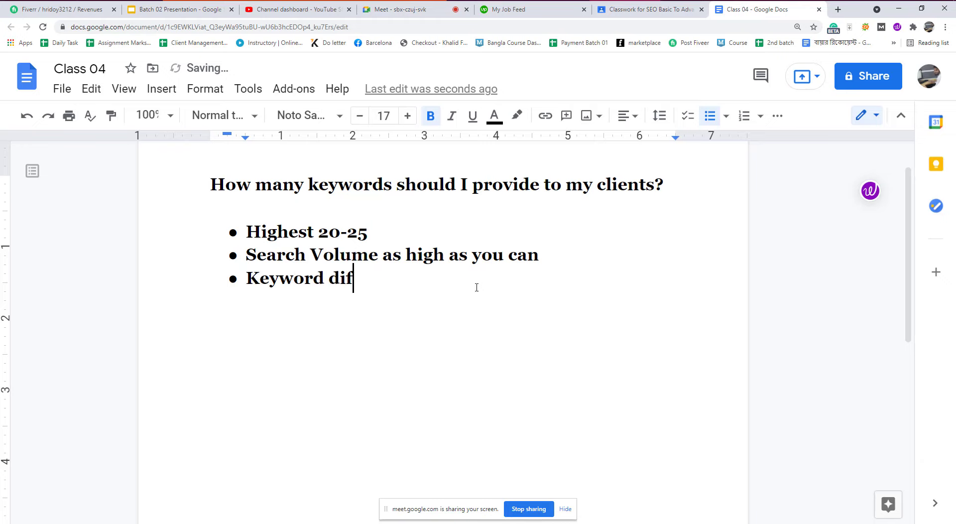
pyautogui.write('ficulty')
pyautogui.press('Return')
pyautogui.press('Return')
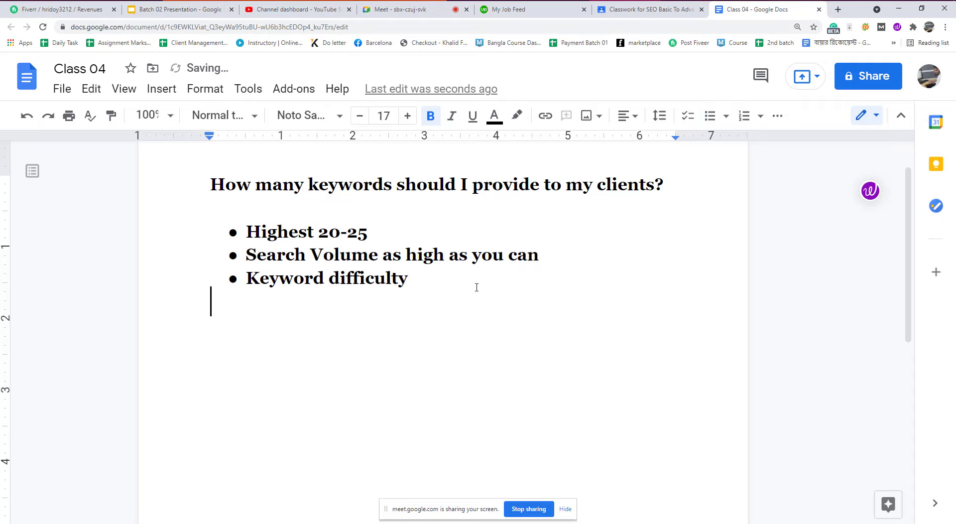
# Step: Leave a blank line below the list and write "Hard: 50+", "Medium: 30-49" and "Semi Medium: 25-29" on separate lines
pyautogui.press('Return')
pyautogui.write('Hard')
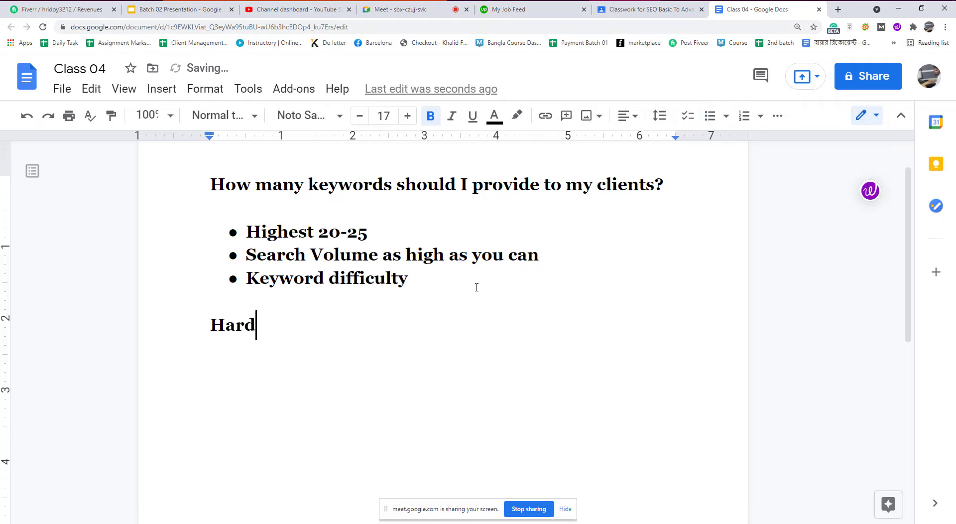
pyautogui.write(': 50+')
pyautogui.press('Return')
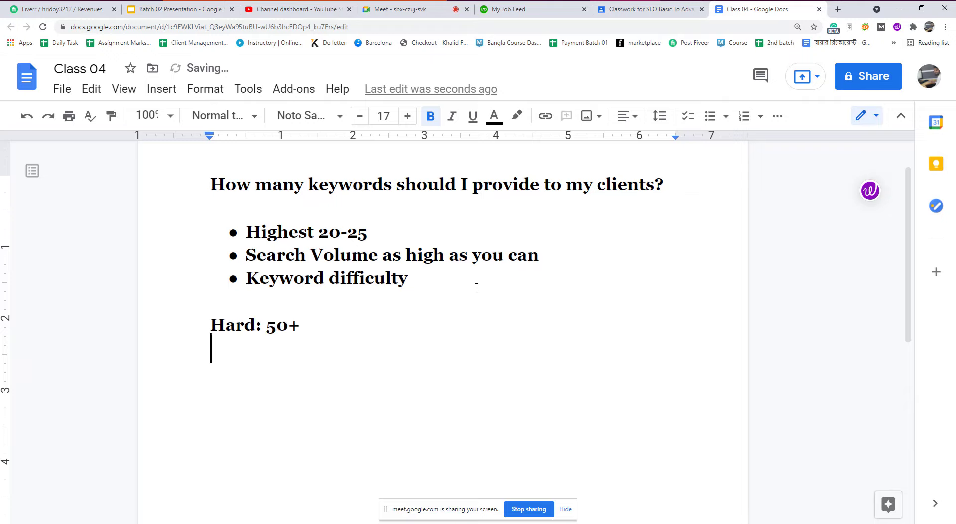
pyautogui.write('Medium: ')
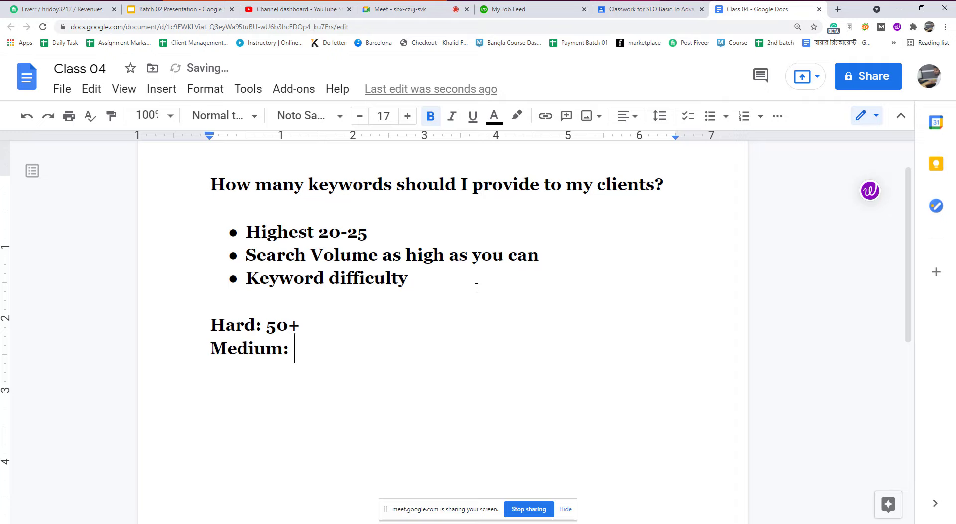
pyautogui.write('30-49')
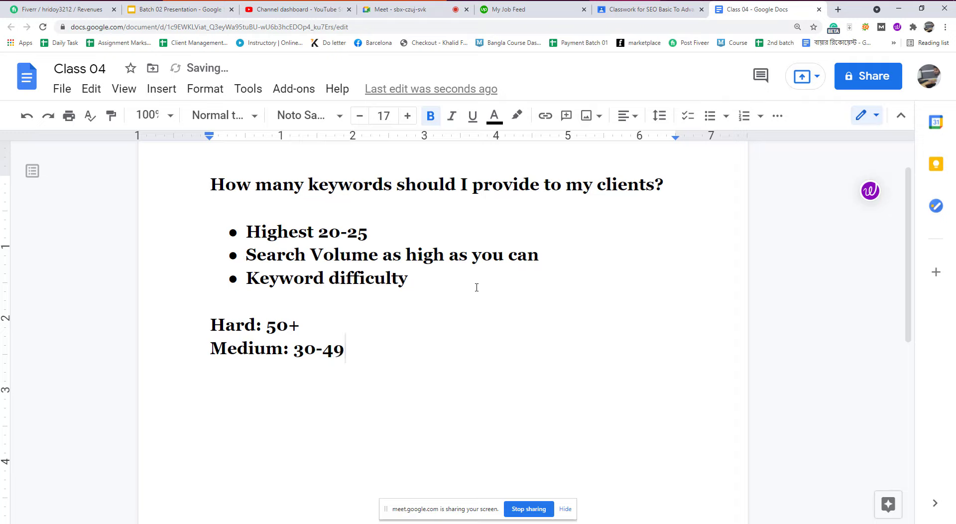
pyautogui.press('Return')
pyautogui.write('Semi ')
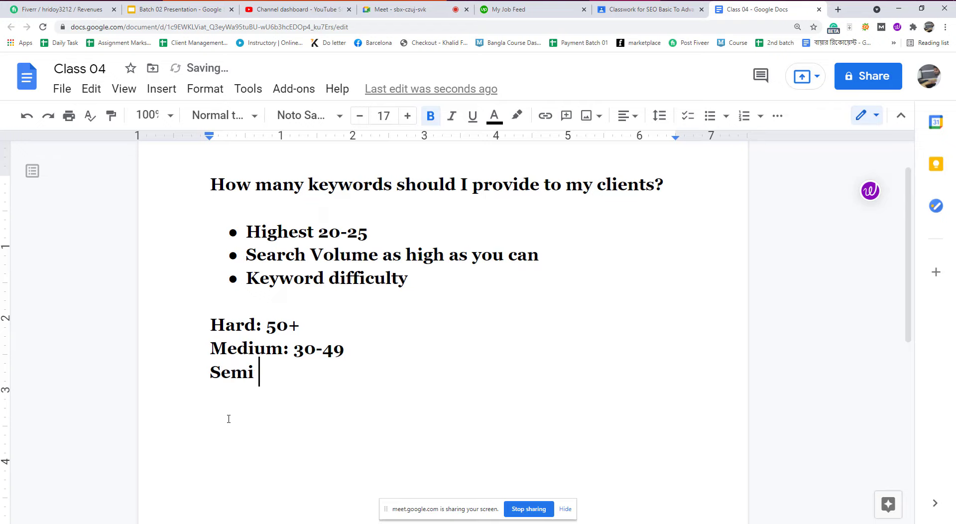
pyautogui.write('Medium')
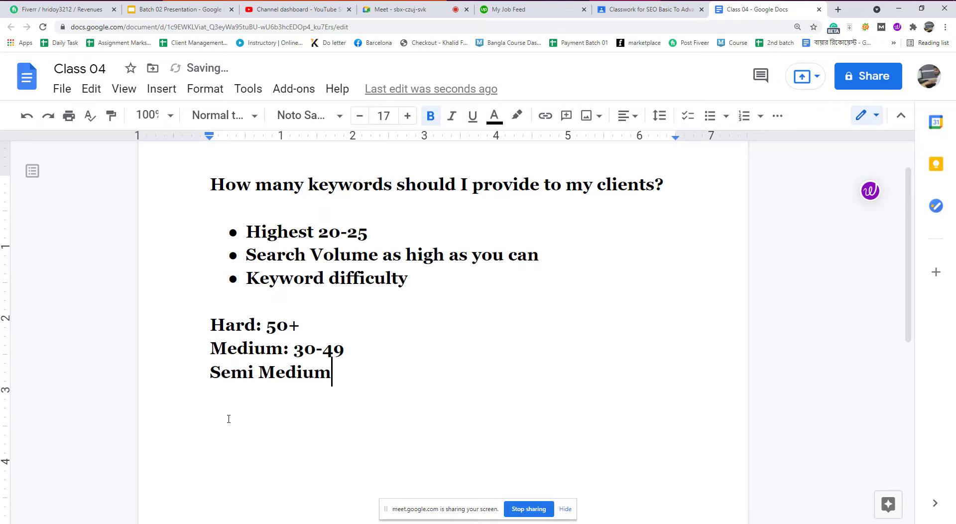
pyautogui.write(': 25-29')
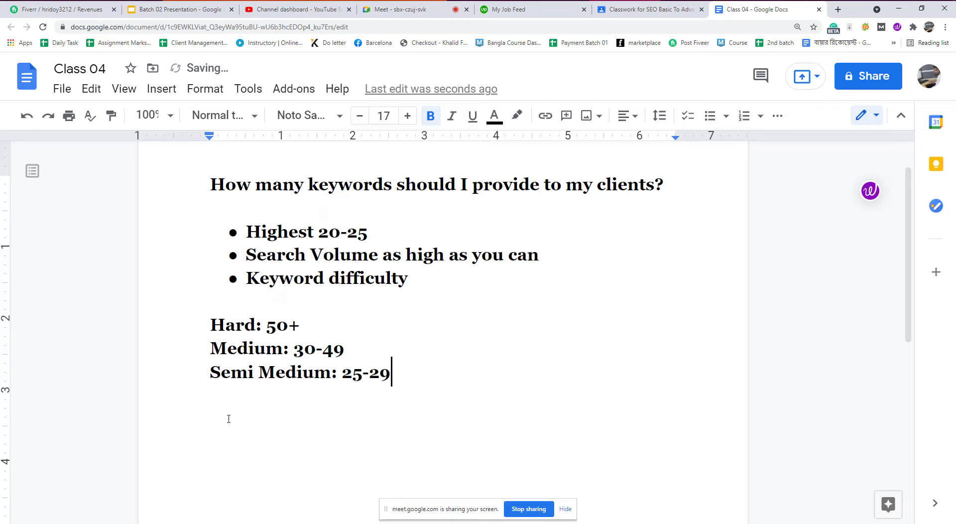
# Step: Add the lines "Low: 10-20" and "Very low: 0-10", and apply bullets to the whole block of difficulty levels
pyautogui.press('Return')
pyautogui.write('Low: 10-')
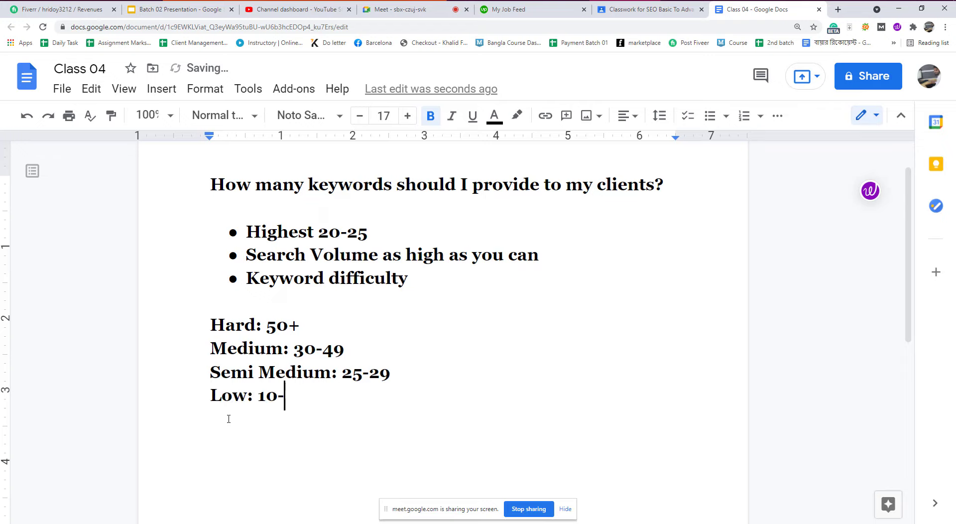
pyautogui.write('20')
pyautogui.press('Return')
pyautogui.write('Very ')
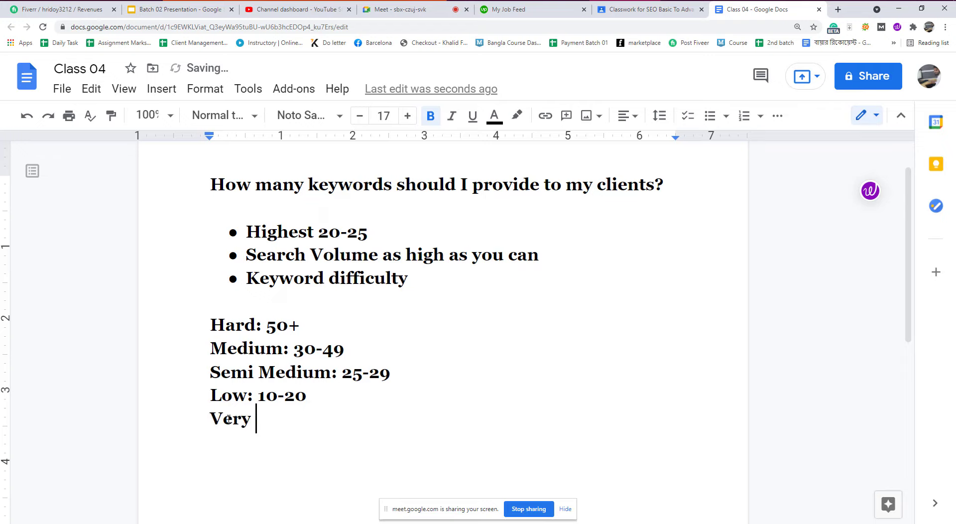
pyautogui.write('low: 0-10')
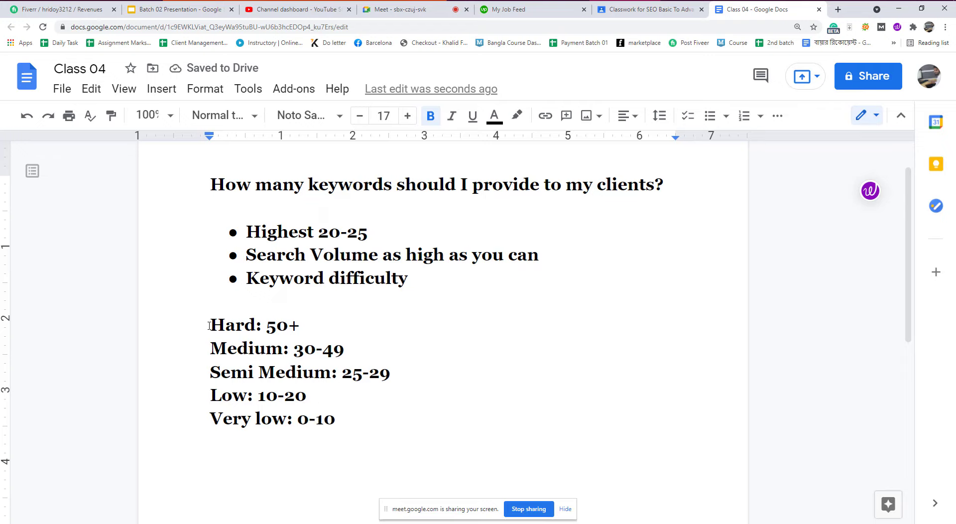
pyautogui.moveTo(209, 326); pyautogui.dragTo(348, 424)
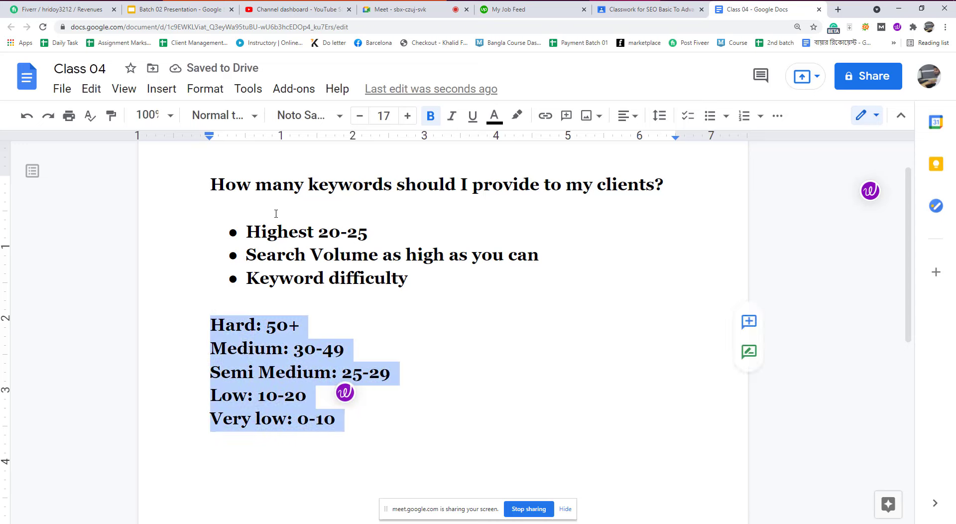
pyautogui.click(711, 116)
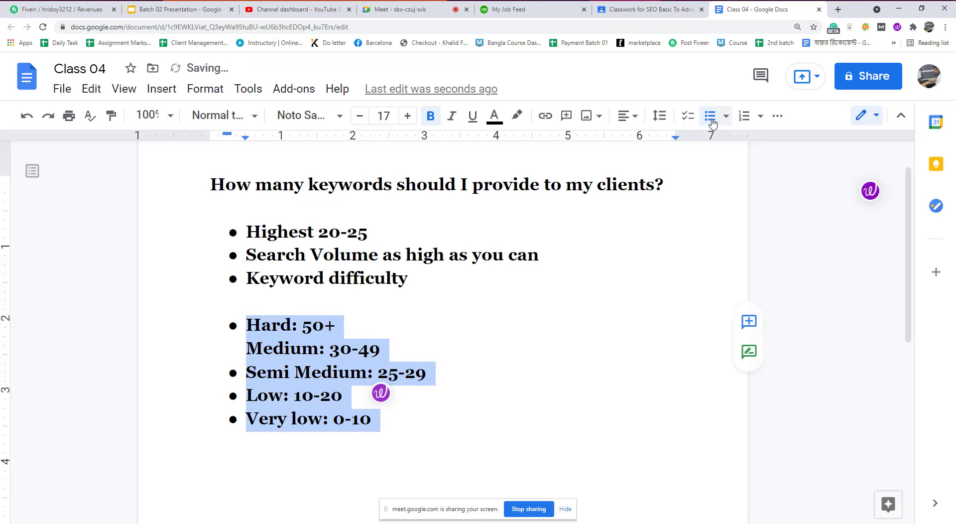
# Step: Add the line "Keyword Level:" between the two bulleted lists, with a blank line above and below it
pyautogui.click(419, 282)
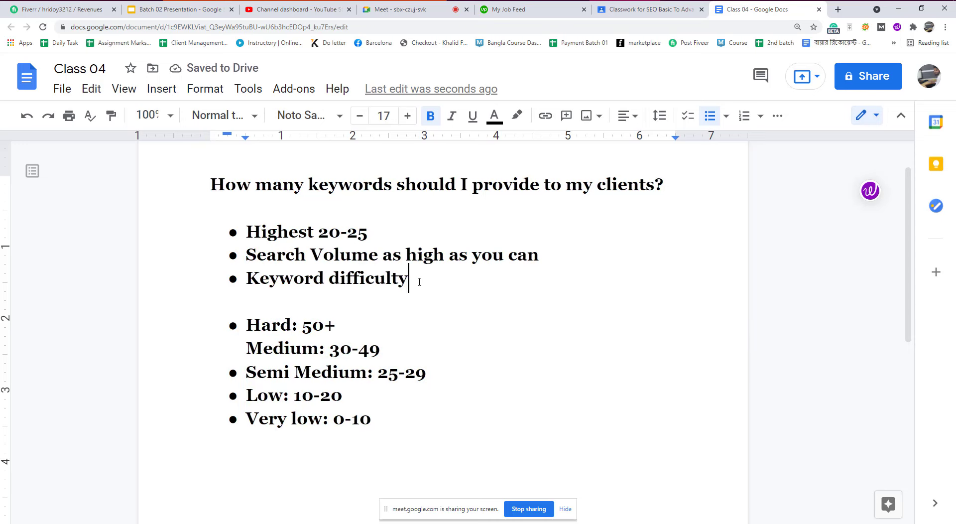
pyautogui.press('Return')
pyautogui.press('Return')
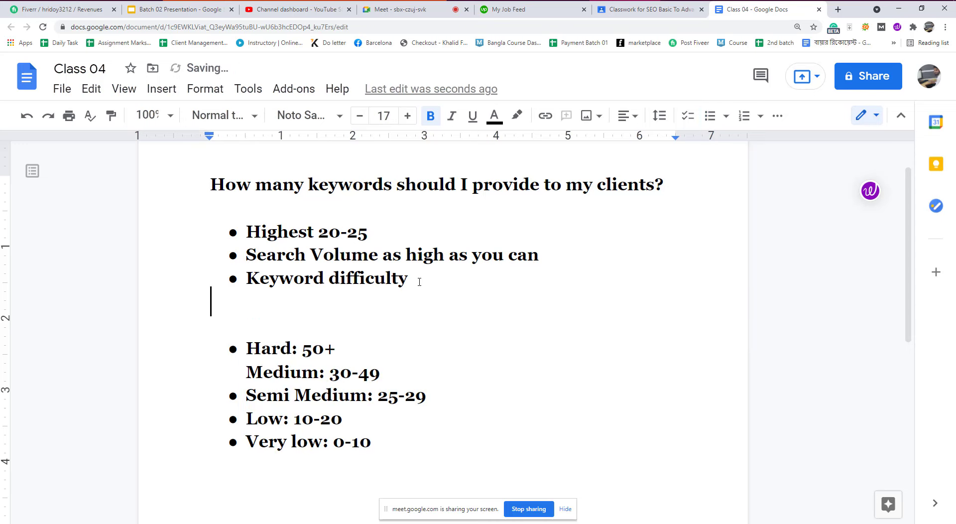
pyautogui.press('Return')
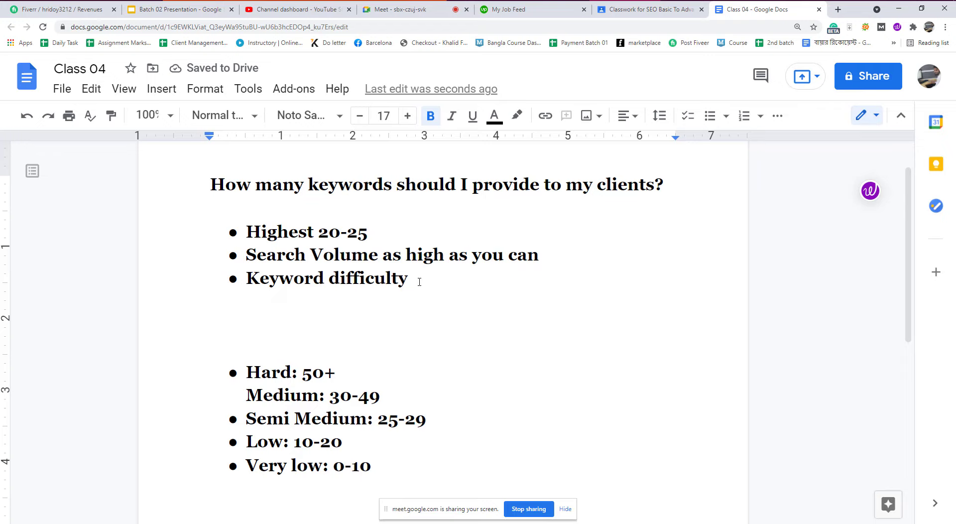
pyautogui.write('Keywor')
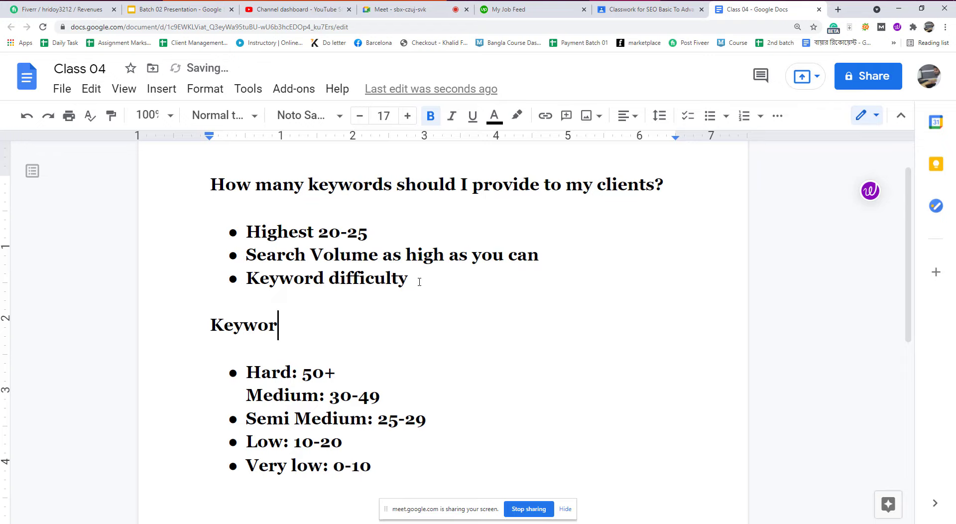
pyautogui.write('d Level')
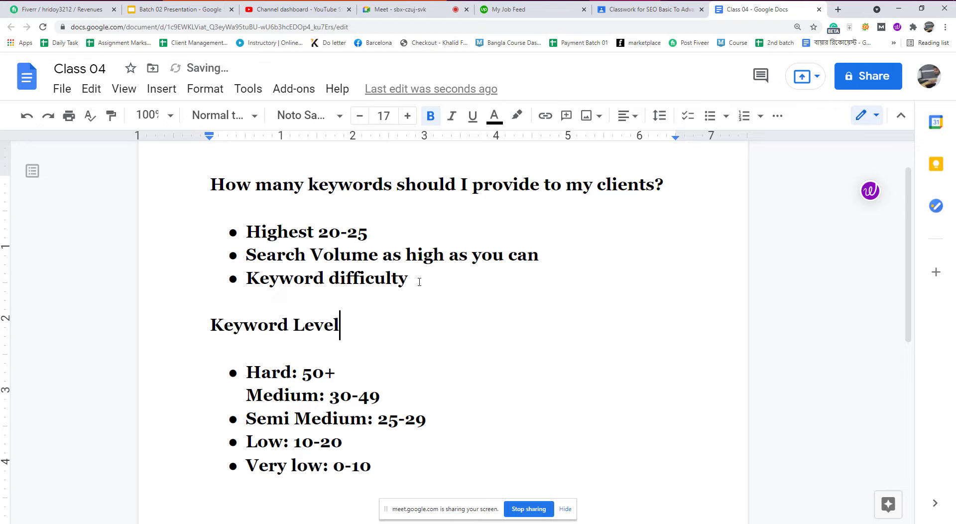
pyautogui.write(':')
# Step: Set the font size of the "Keyword Level:" line to 20
pyautogui.moveTo(367, 325); pyautogui.dragTo(167, 329)
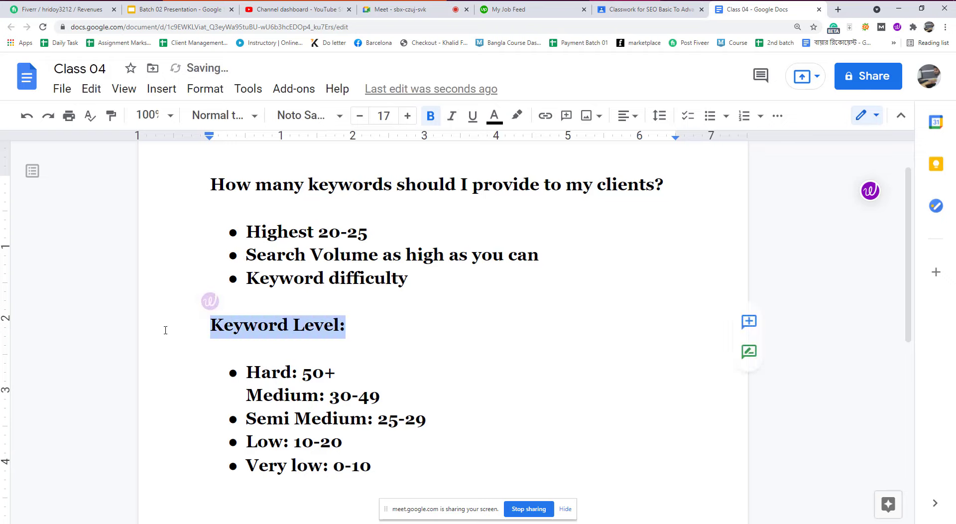
pyautogui.click(240, 121)
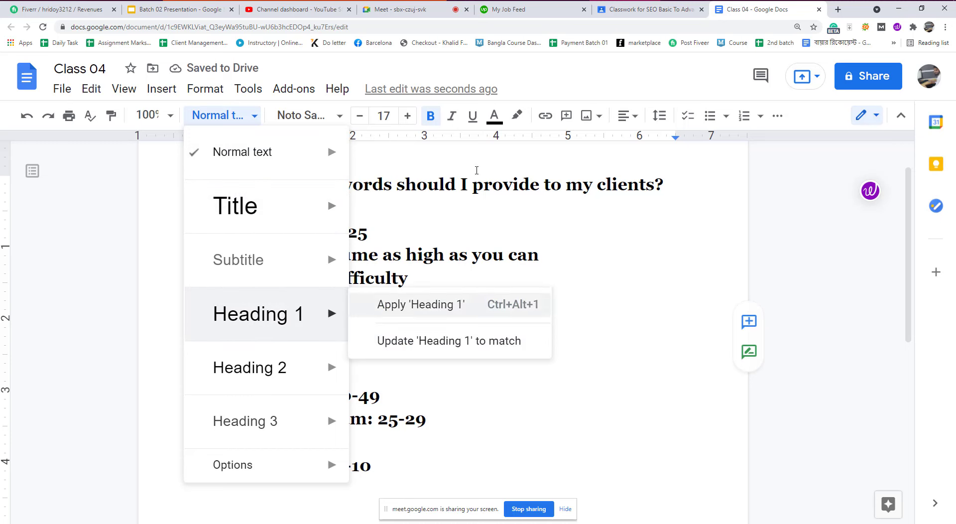
pyautogui.click(408, 116)
pyautogui.click(409, 116)
pyautogui.click(408, 116)
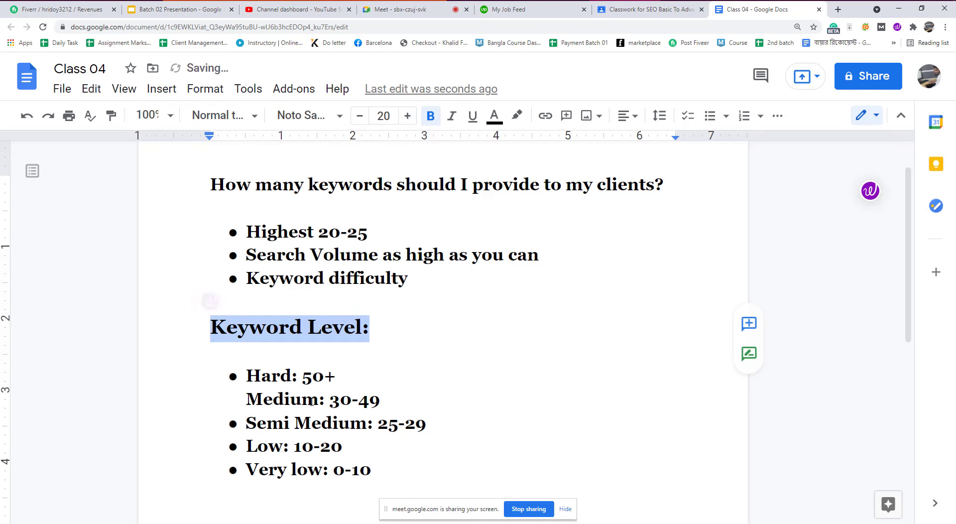
# Step: Try to give the "Medium: 30-49" line its own bullet by removing and reapplying the bullet formatting
pyautogui.click(246, 399)
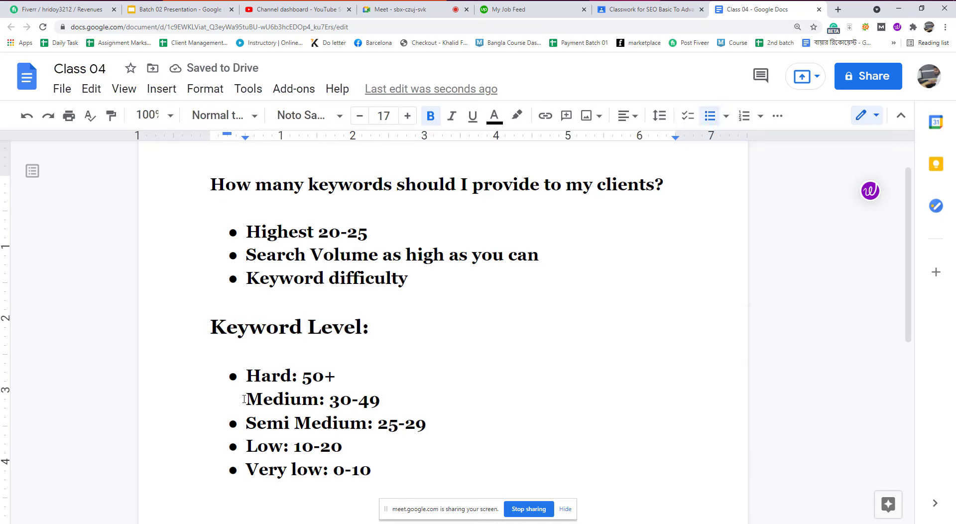
pyautogui.hotkey('ctrl', 'shift', '8')
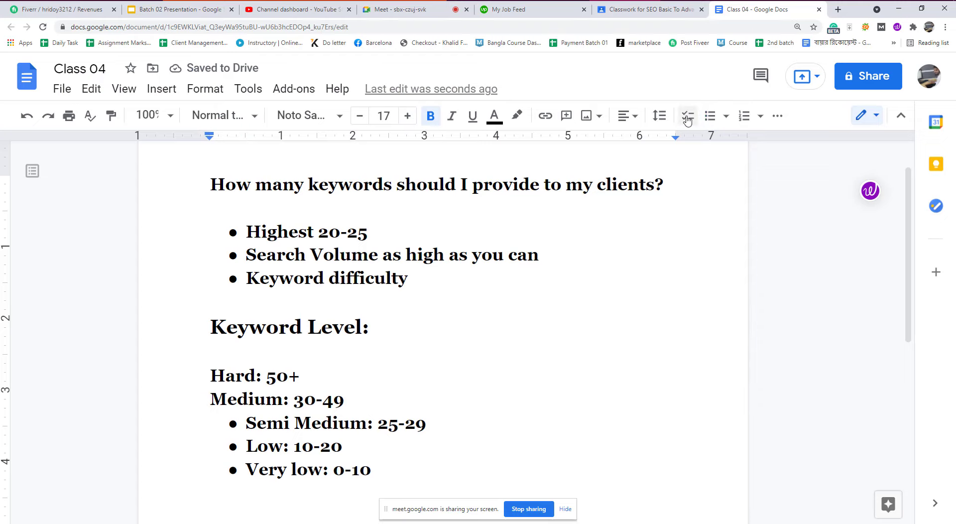
pyautogui.click(711, 116)
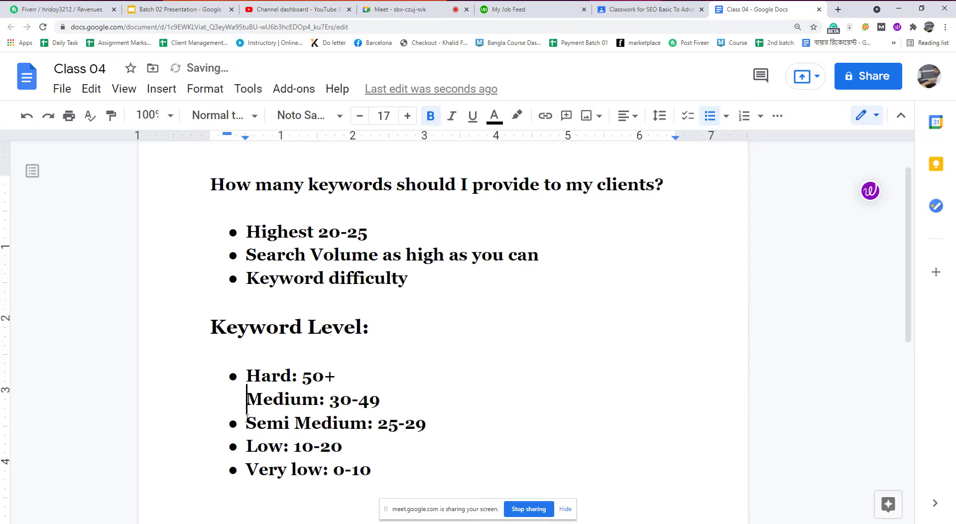
pyautogui.scroll(-2, 395, 461)
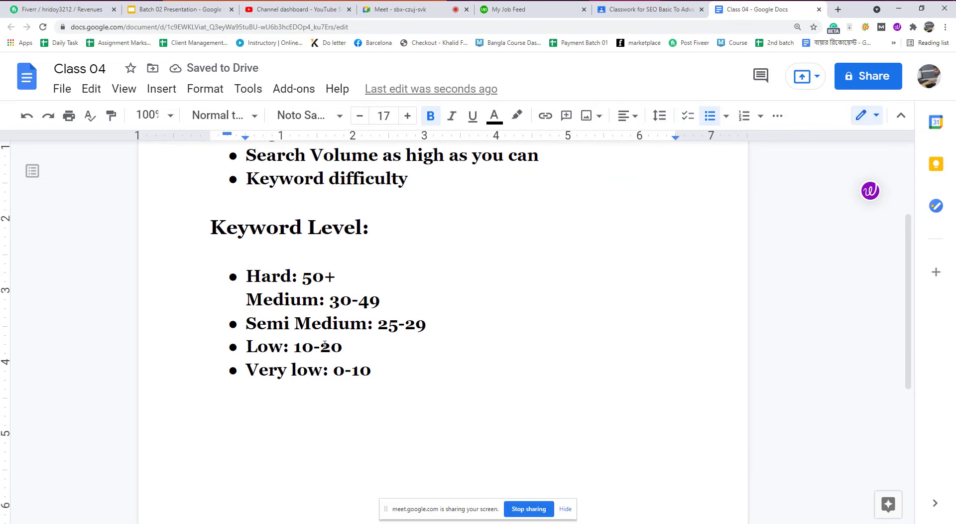
pyautogui.click(273, 277)
pyautogui.click(278, 321)
pyautogui.click(282, 357)
pyautogui.click(311, 400)
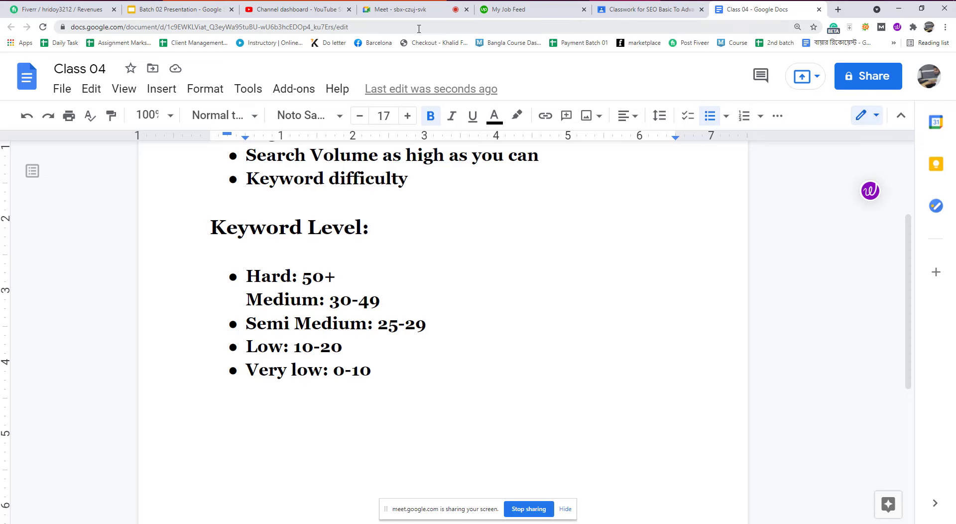
# Step: Check the Google Meet chat for the students' replies and return to the Class 04 document
pyautogui.click(418, 10)
pyautogui.click(834, 462)
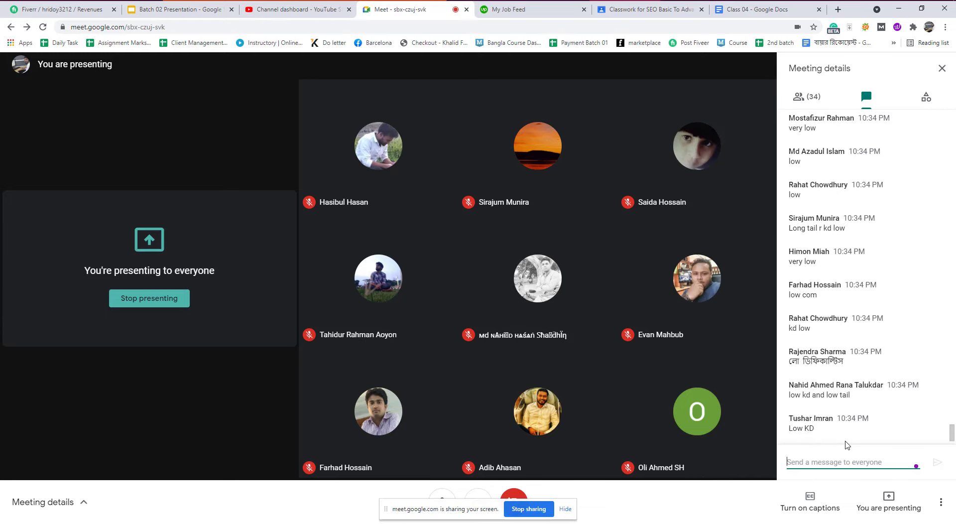
pyautogui.click(758, 10)
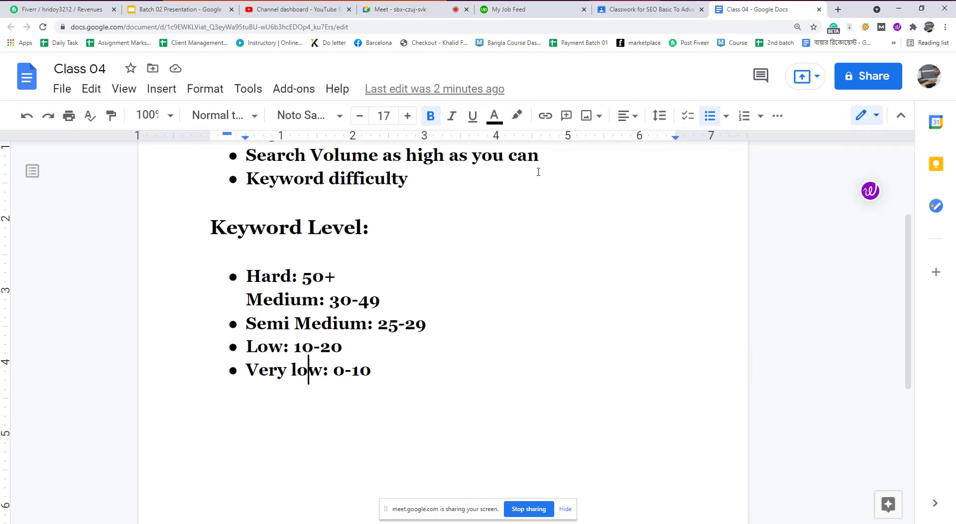
# Step: Highlight the "Low: 10-20" and "Very low: 0-10" bullets in bright green
pyautogui.click(229, 371)
pyautogui.moveTo(247, 347); pyautogui.dragTo(383, 377)
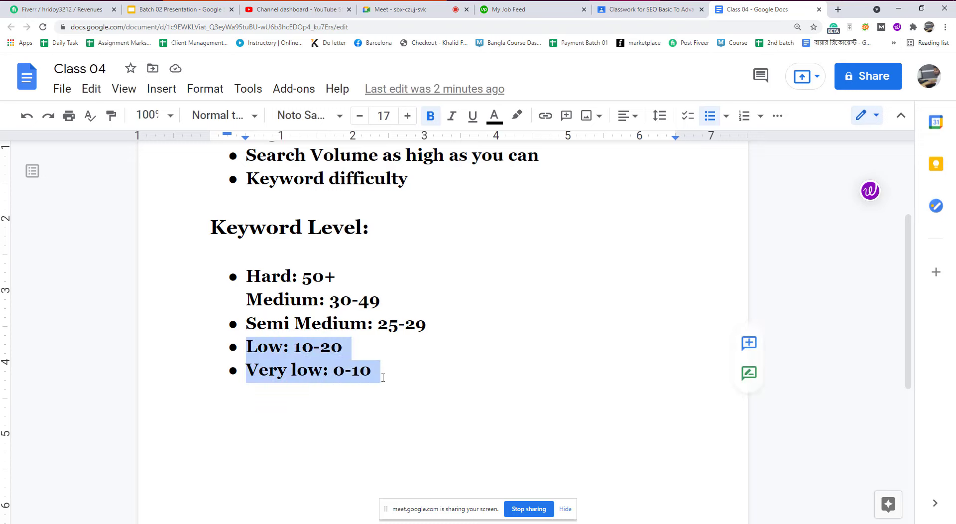
pyautogui.click(516, 116)
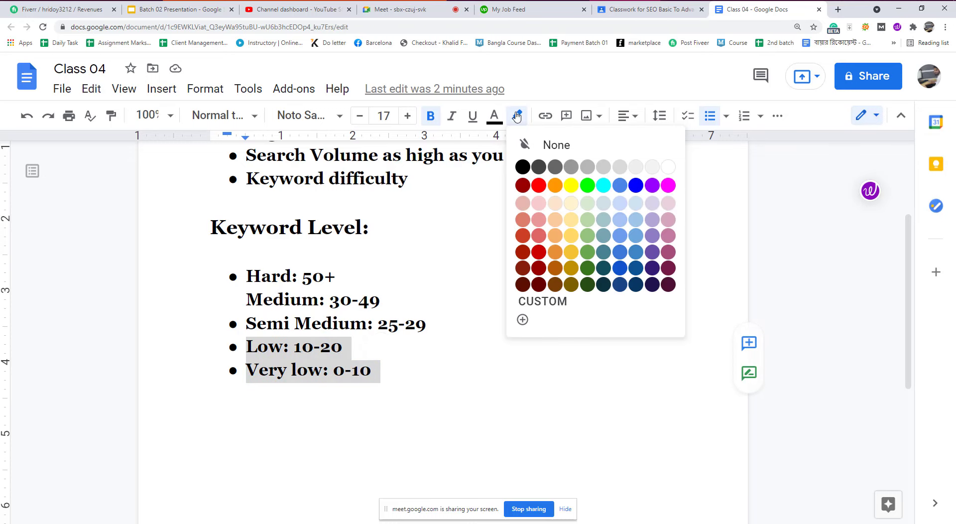
pyautogui.click(587, 185)
pyautogui.click(367, 400)
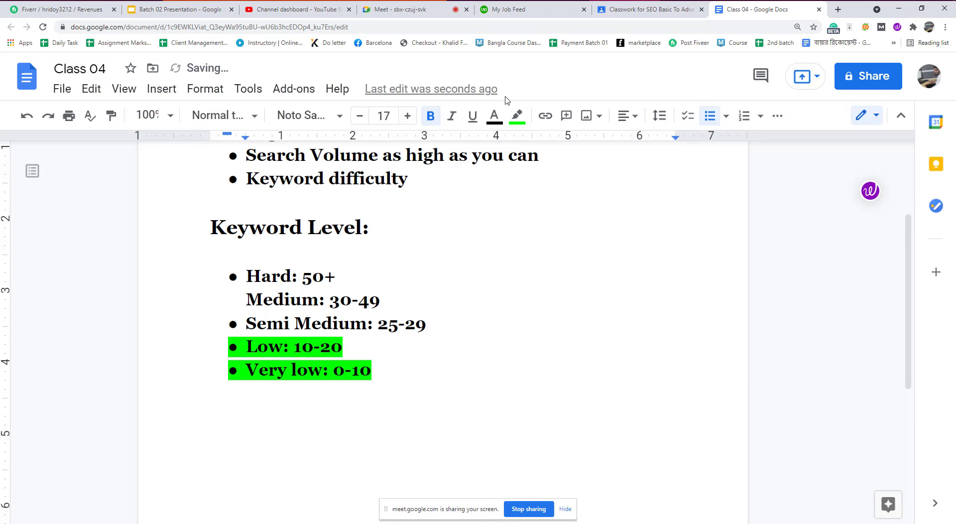
# Step: Admit the waiting participant to the Google Meet call and return to the Class 04 document
pyautogui.click(388, 15)
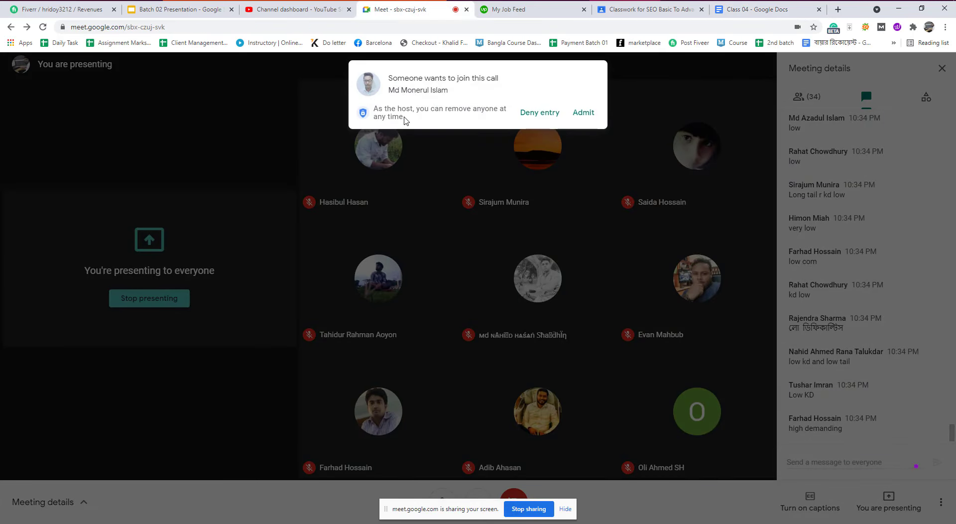
pyautogui.click(583, 112)
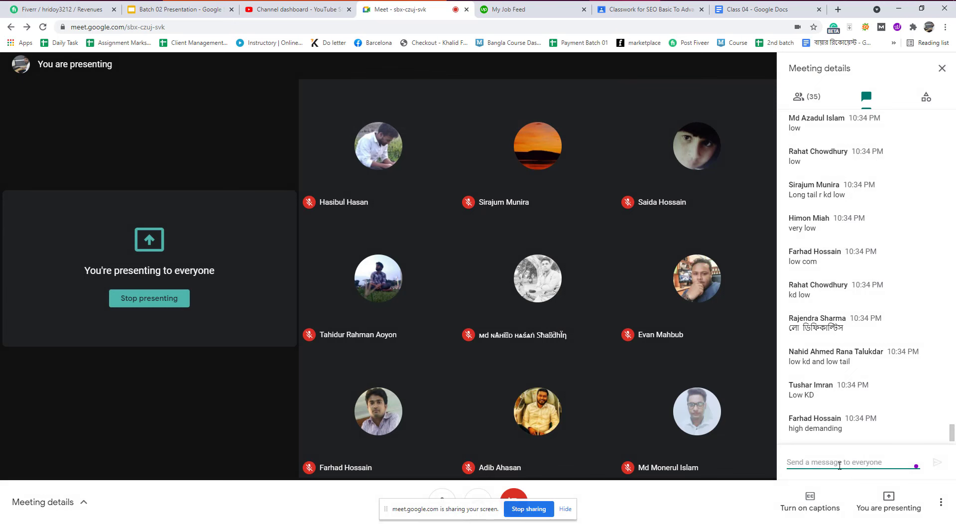
pyautogui.click(757, 9)
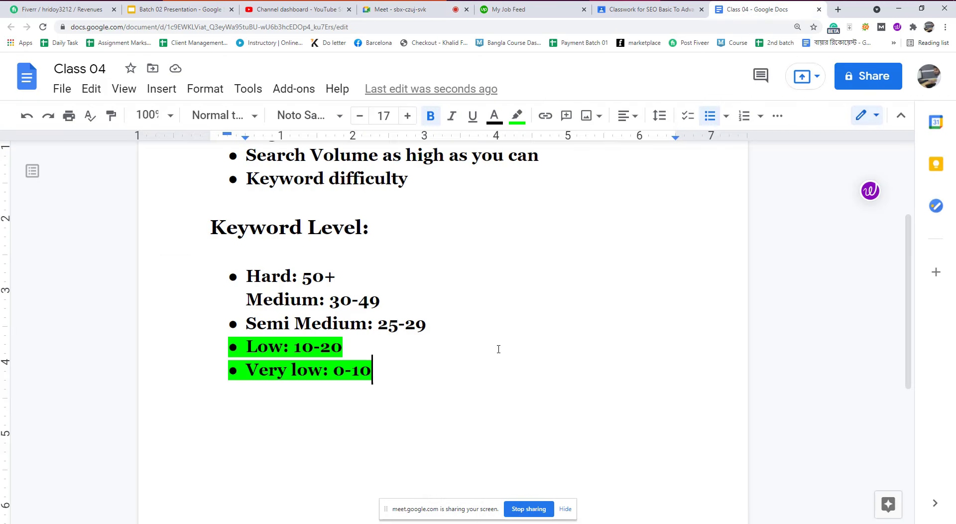
# Step: Highlight the "Medium: 30-49" and "Semi Medium: 25-29" lines in pale yellow
pyautogui.moveTo(246, 300); pyautogui.dragTo(429, 324)
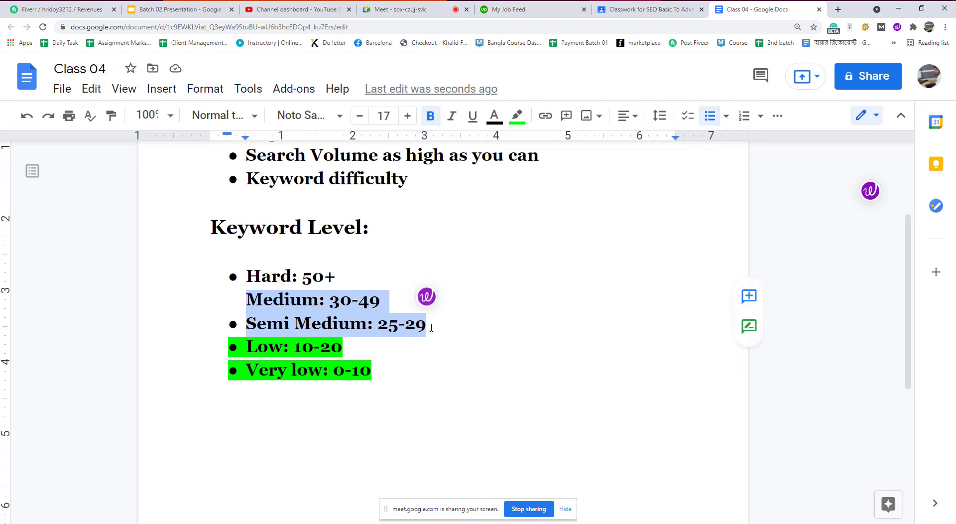
pyautogui.click(516, 115)
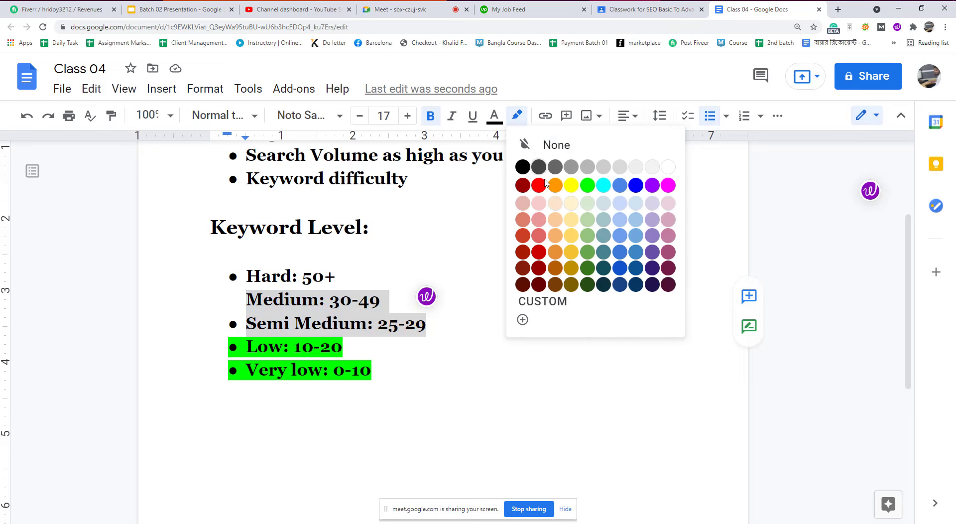
pyautogui.click(571, 203)
pyautogui.click(315, 347)
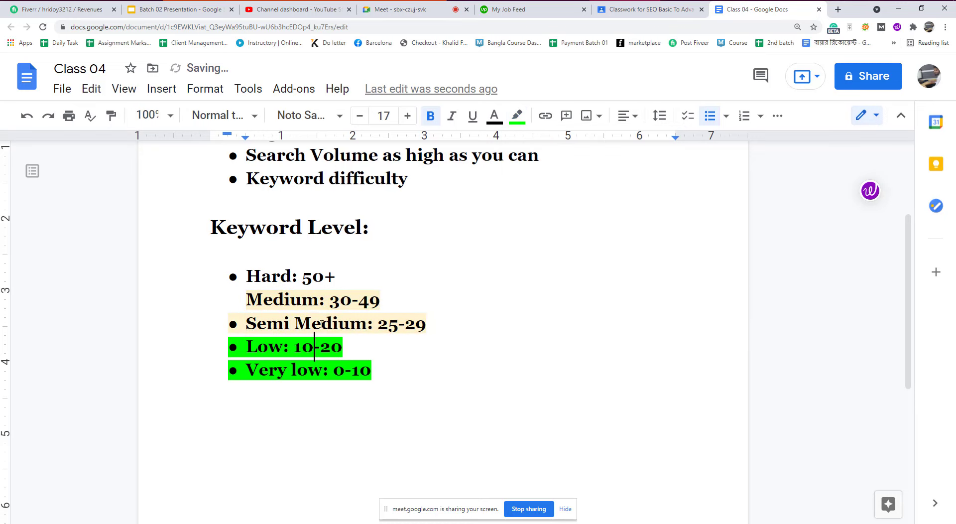
pyautogui.click(321, 323)
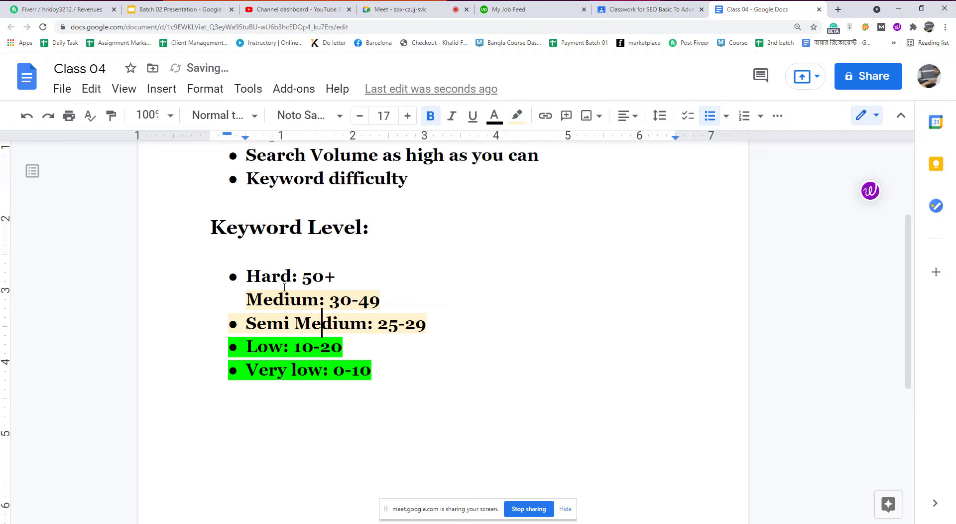
# Step: Highlight the "Hard: 50+" text in light red
pyautogui.click(341, 280)
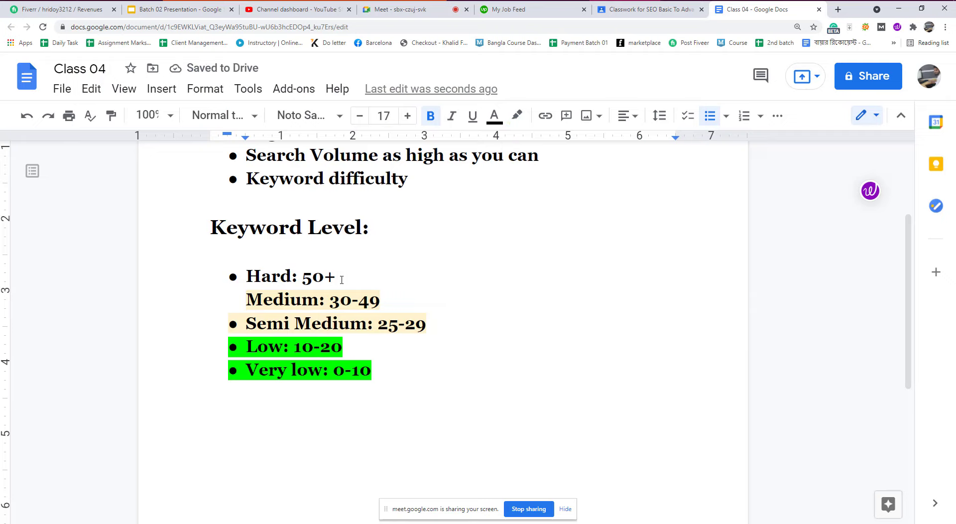
pyautogui.moveTo(341, 279); pyautogui.dragTo(245, 277)
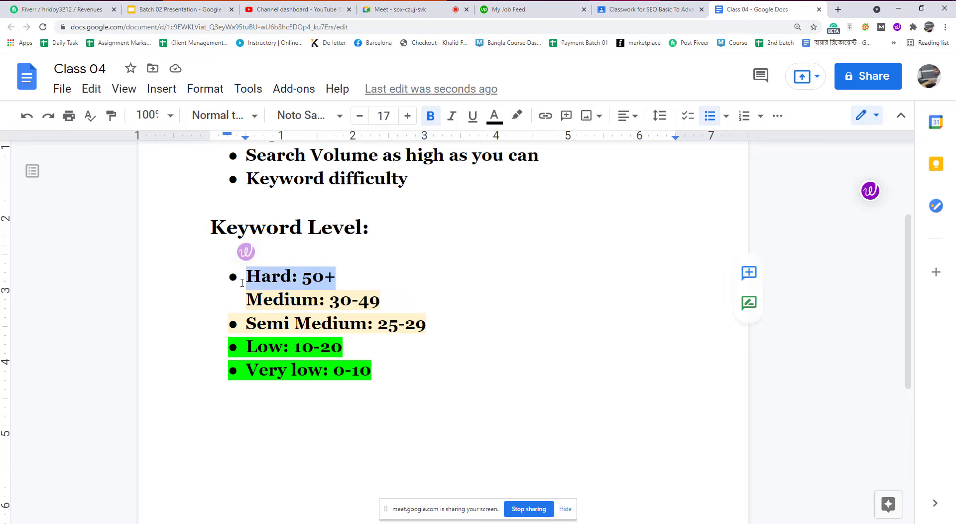
pyautogui.click(517, 116)
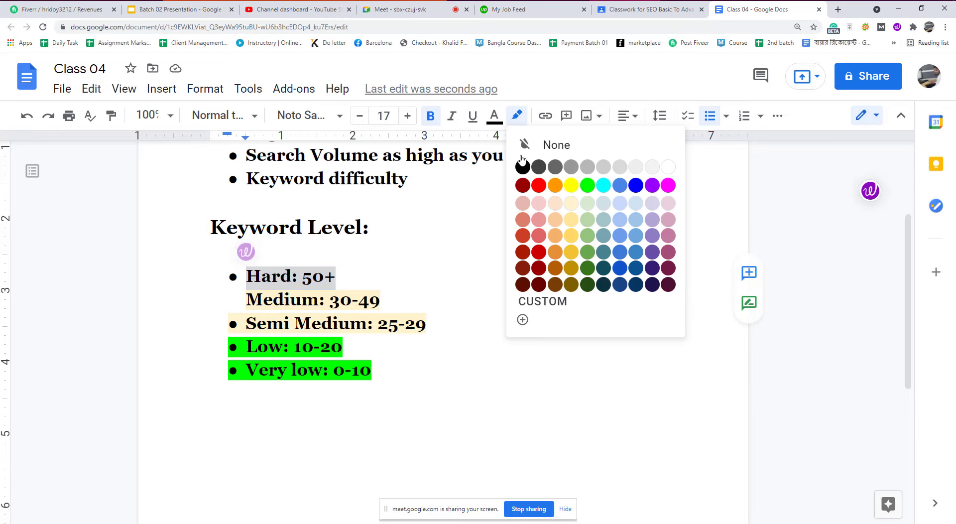
pyautogui.click(538, 235)
pyautogui.click(372, 277)
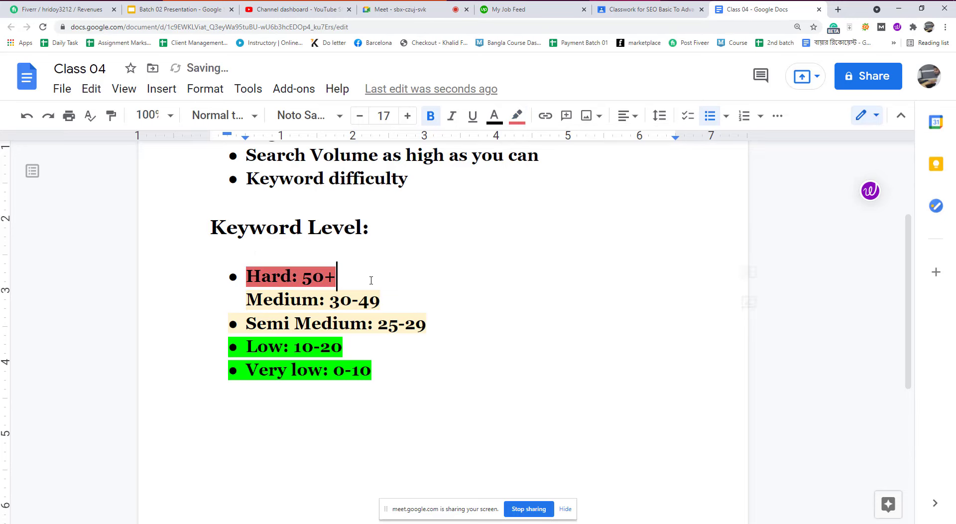
# Step: Review the difficulty levels, the opening question and its bullets in the notes, and check the Google Meet chat for replies
pyautogui.moveTo(246, 299); pyautogui.dragTo(373, 362)
pyautogui.click(360, 364)
pyautogui.scroll(3, 214, 234)
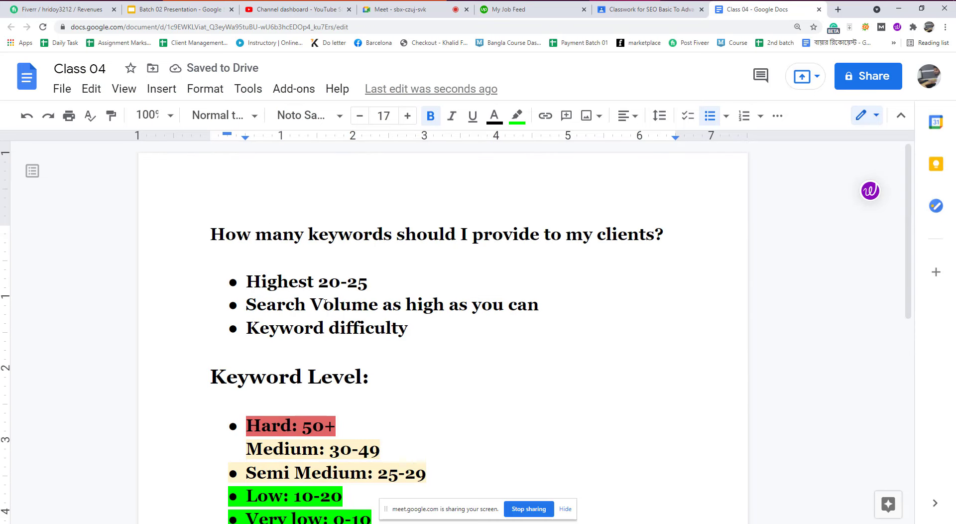
pyautogui.moveTo(214, 234); pyautogui.dragTo(664, 234)
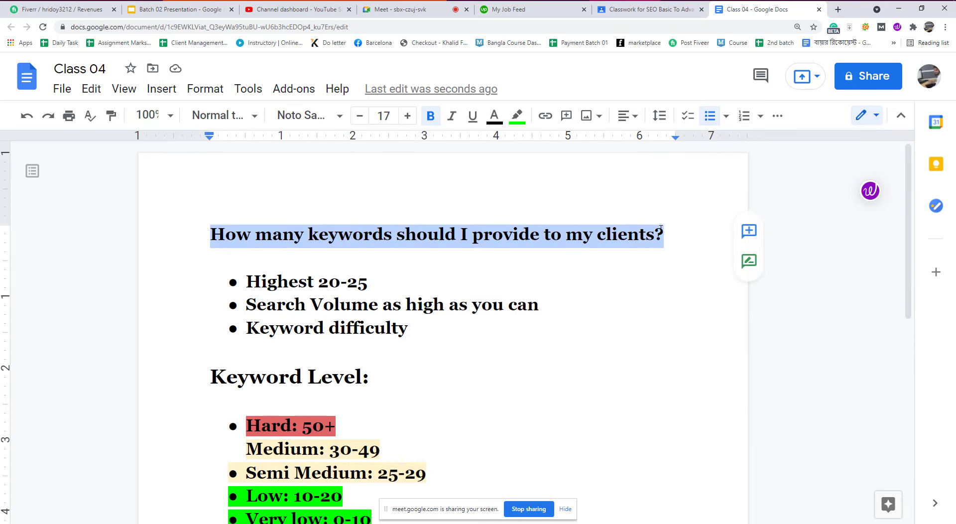
pyautogui.moveTo(318, 282); pyautogui.dragTo(246, 282)
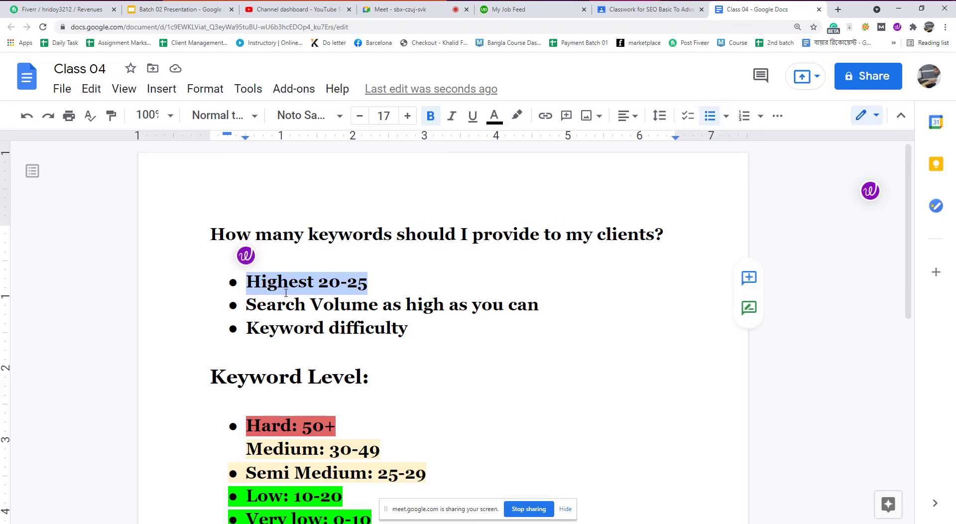
pyautogui.click(257, 305)
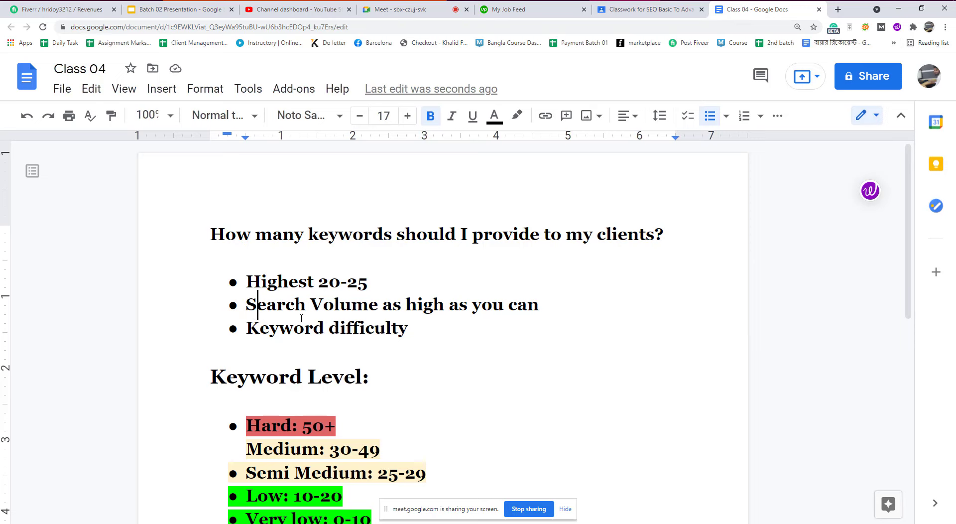
pyautogui.moveTo(246, 281); pyautogui.dragTo(352, 291)
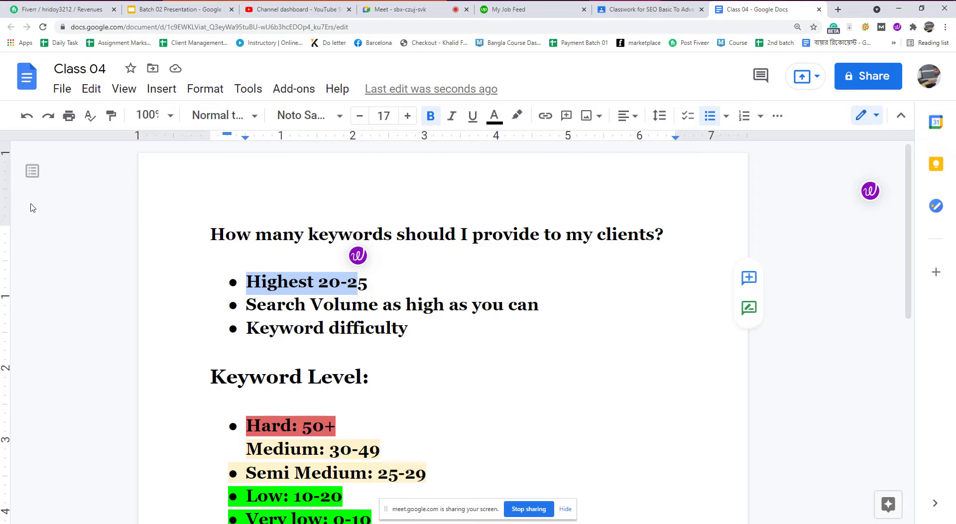
pyautogui.click(398, 9)
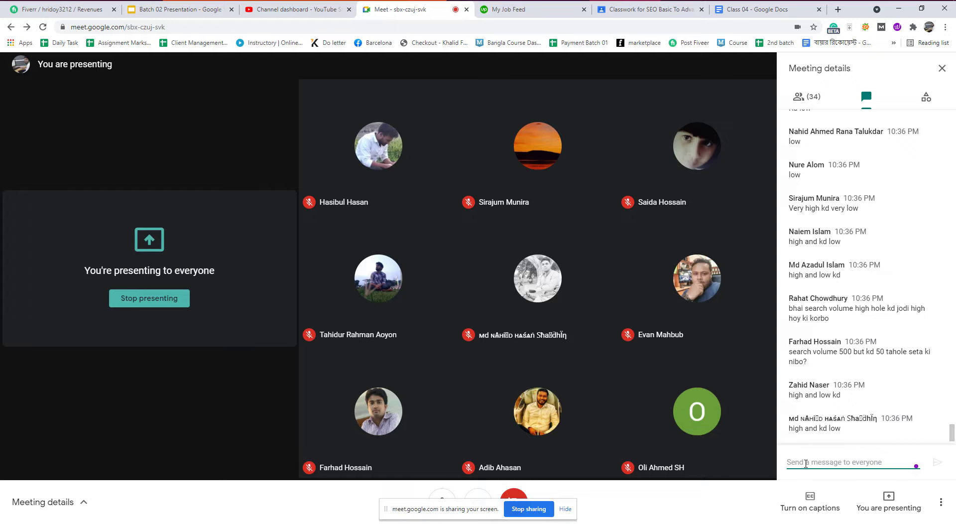
# Step: Send the chat message "1 search volume + 1 Keyword difficulty = Keyword Choose" to everyone in the meeting
pyautogui.write('1')
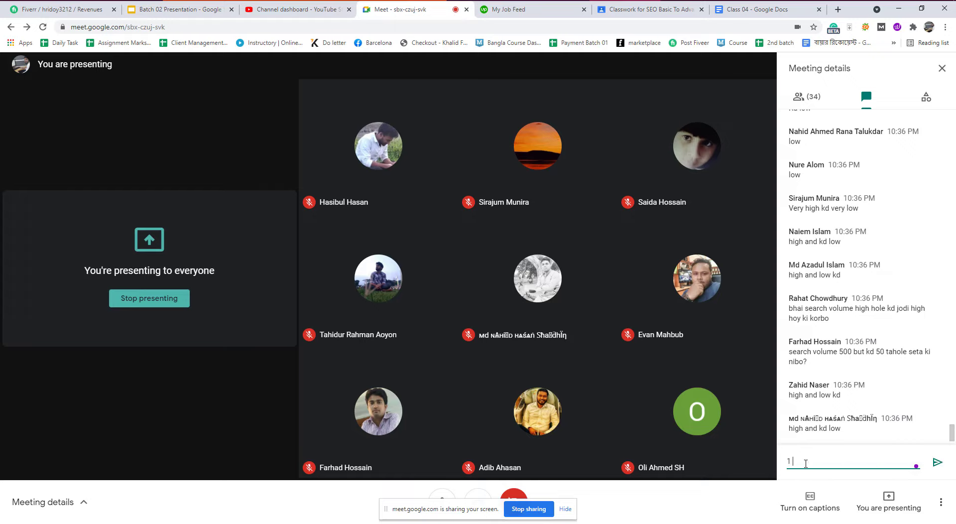
pyautogui.write(' search volume + 1 Ke')
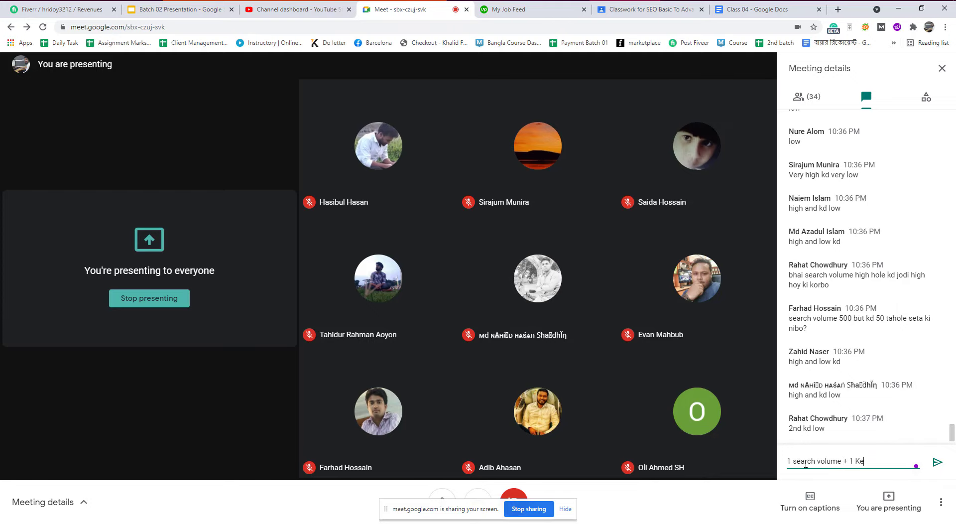
pyautogui.write('yword difficulty = Keywor')
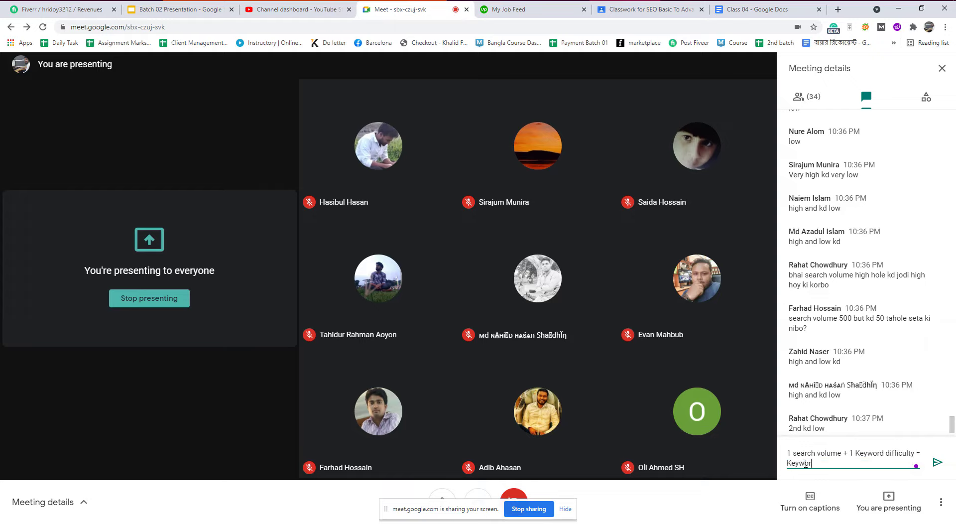
pyautogui.write('d Choose')
pyautogui.press('Return')
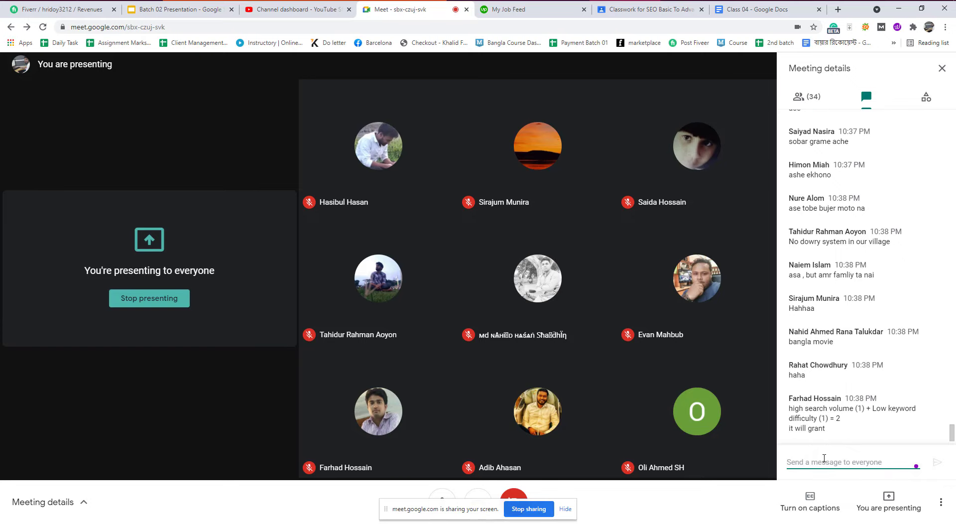
# Step: Point out the latest student reply about search volume and keyword difficulty, and open a new browser tab
pyautogui.moveTo(838, 434); pyautogui.dragTo(775, 404)
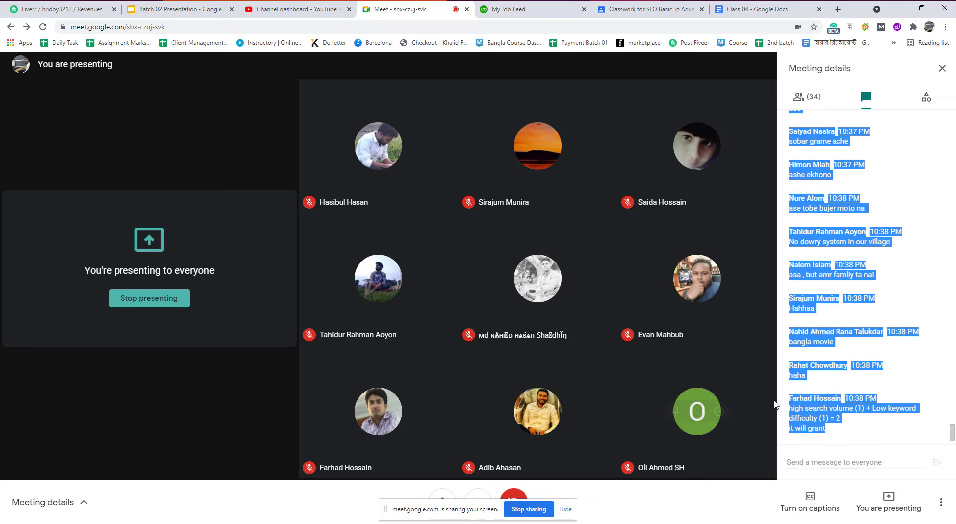
pyautogui.click(824, 463)
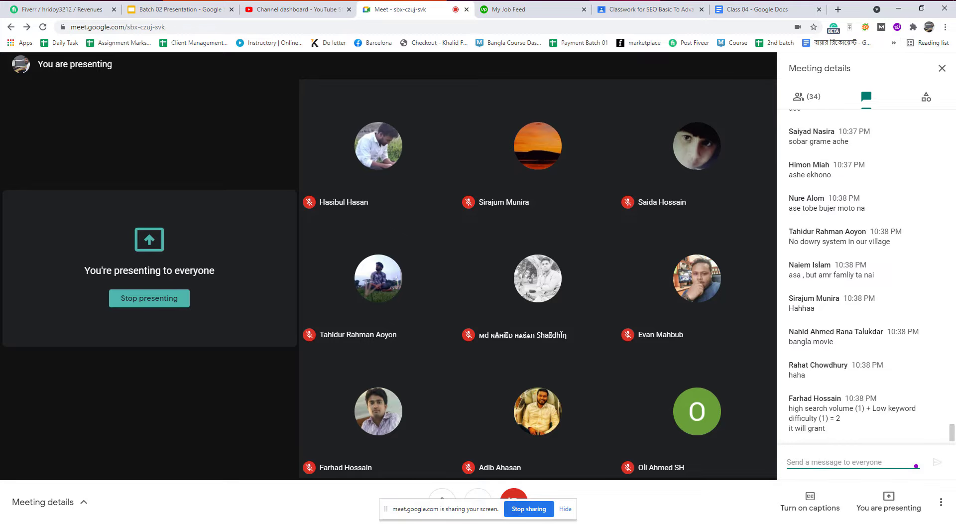
pyautogui.click(838, 9)
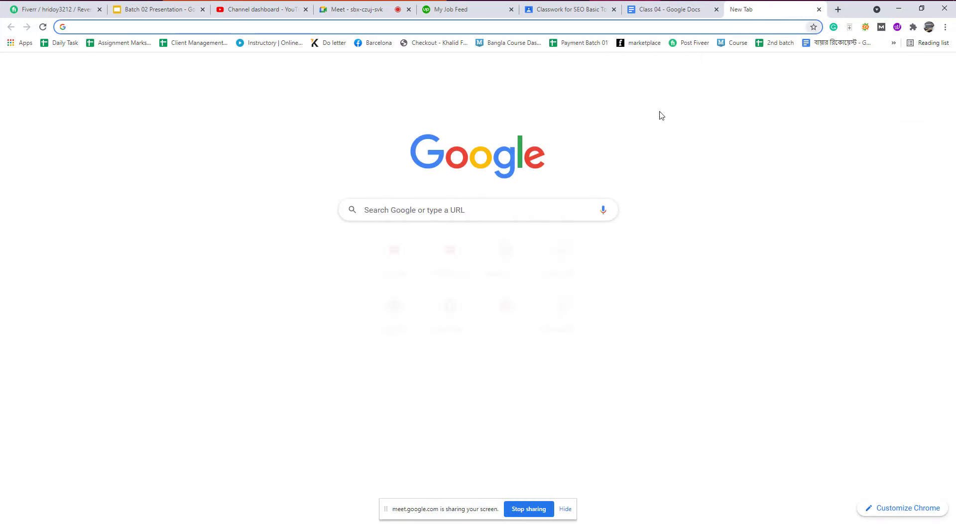
pyautogui.click(476, 211)
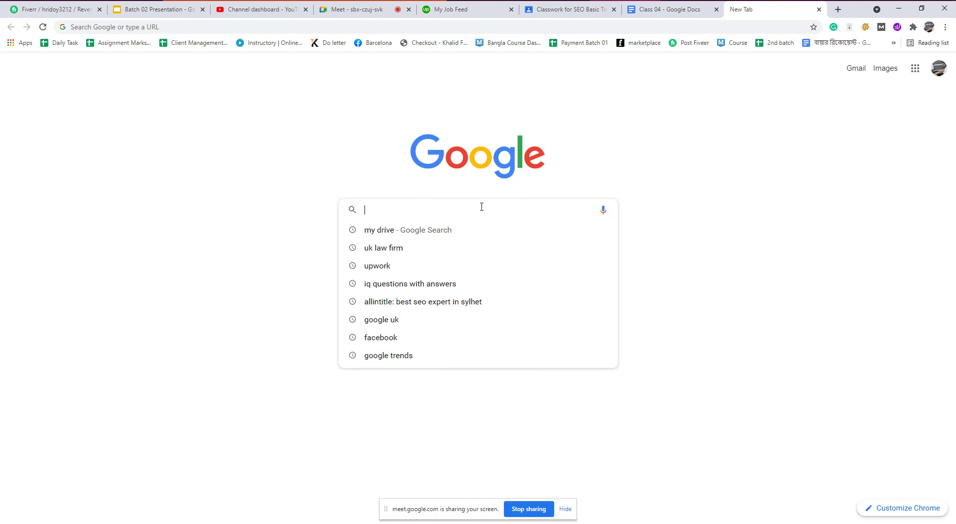
# Step: Switch to Upwork, open the newest client conversation in the messages, and point out the June 9 message about the hacked account
pyautogui.click(472, 13)
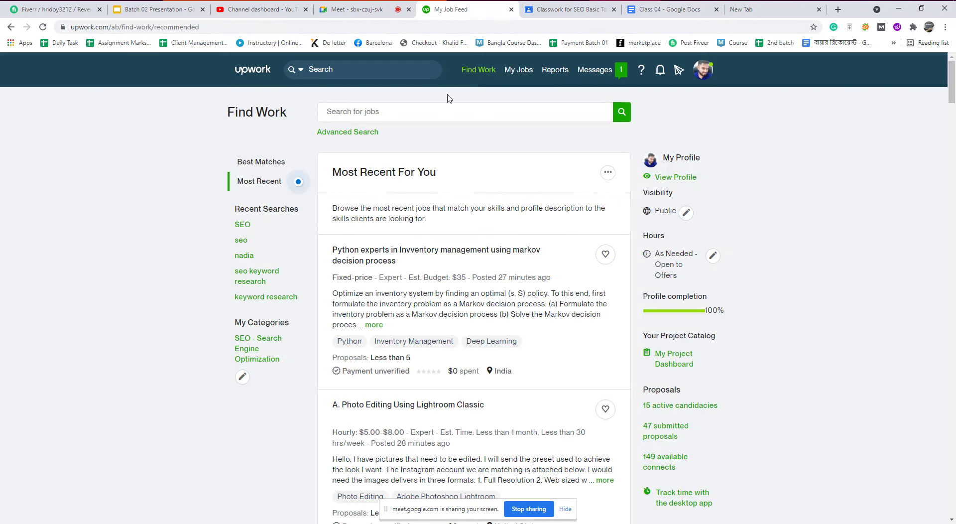
pyautogui.click(593, 71)
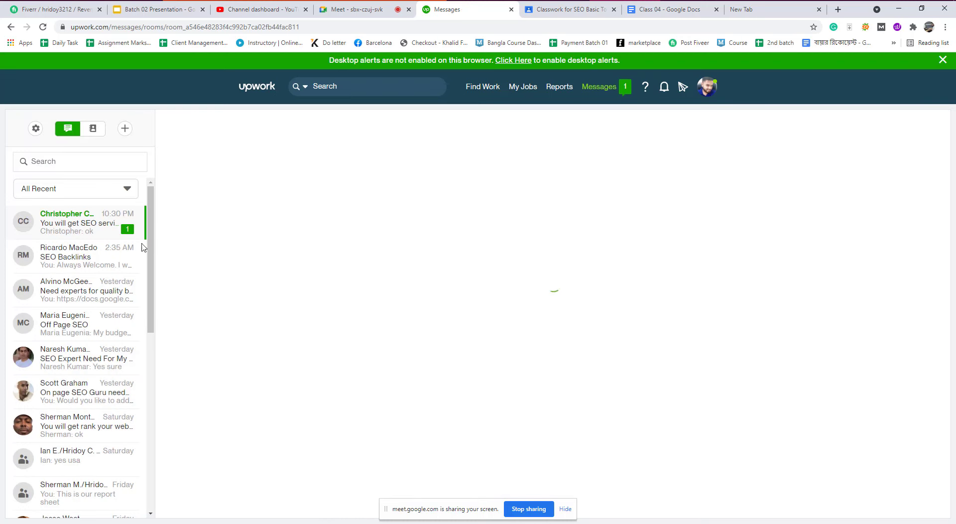
pyautogui.scroll(15, 249, 340)
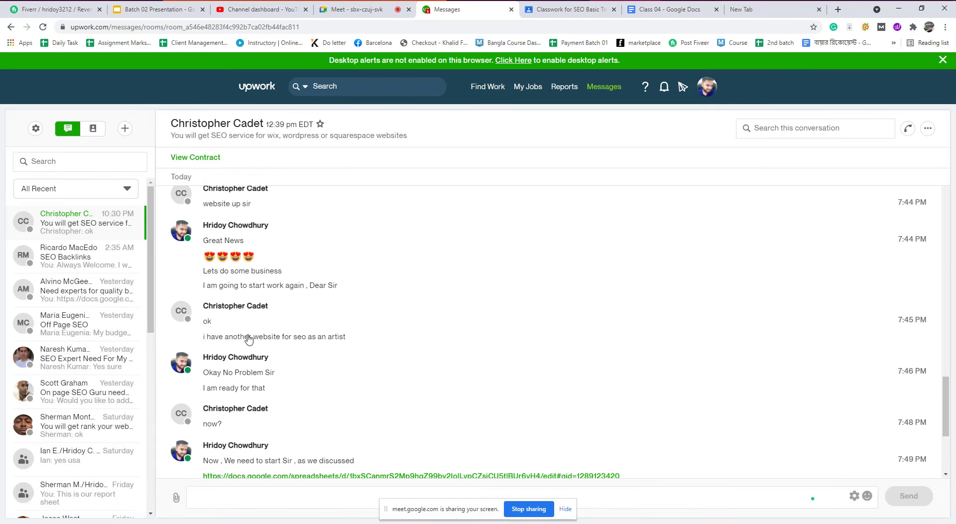
pyautogui.scroll(-3, 259, 337)
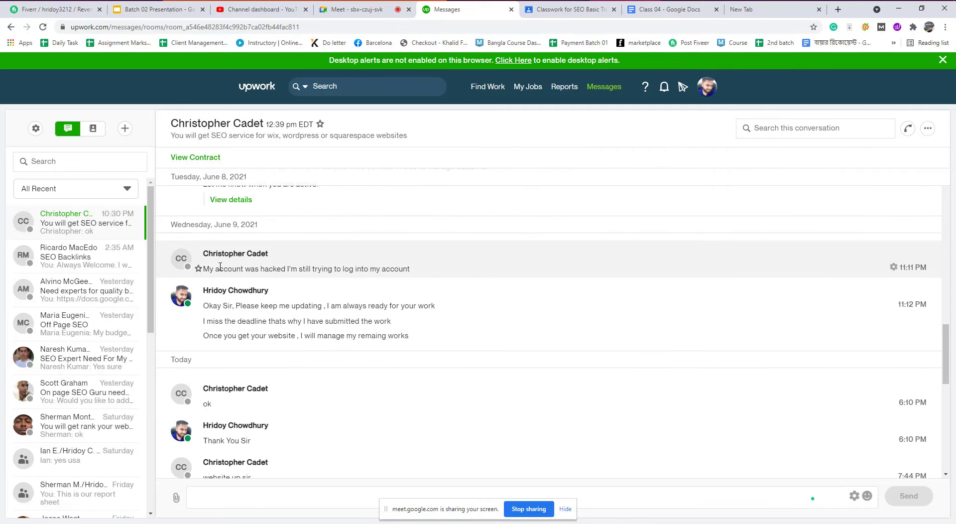
pyautogui.moveTo(220, 267); pyautogui.dragTo(365, 268)
pyautogui.click(368, 267)
pyautogui.moveTo(286, 269); pyautogui.dragTo(405, 271)
pyautogui.click(404, 272)
# Step: Read on from the missed-deadline reply through today's messages about restarting work and another website
pyautogui.scroll(-2, 278, 303)
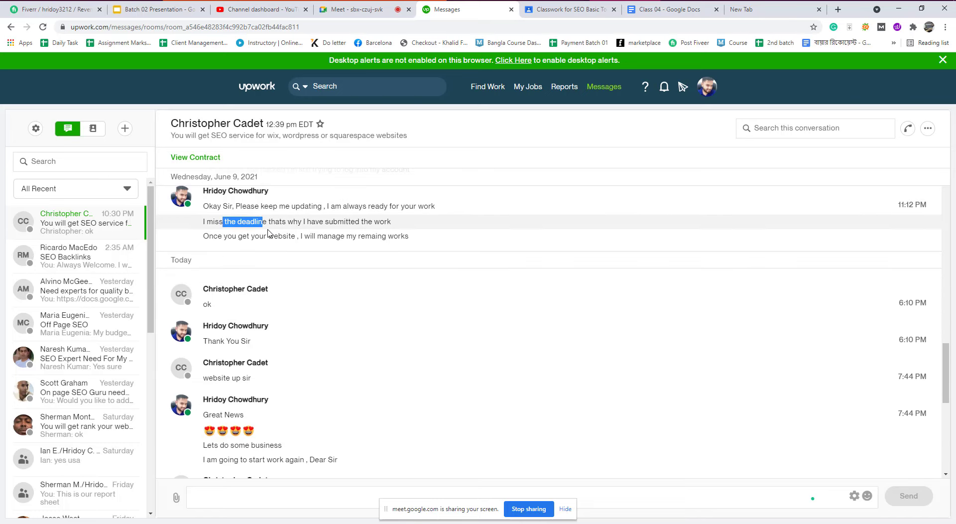
pyautogui.scroll(-2, 272, 235)
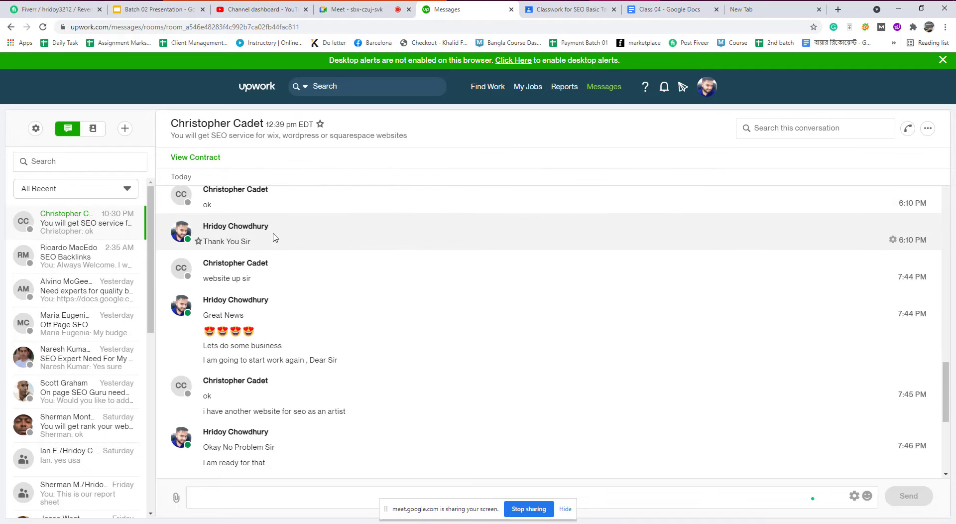
pyautogui.scroll(-3, 292, 311)
pyautogui.scroll(2, 293, 309)
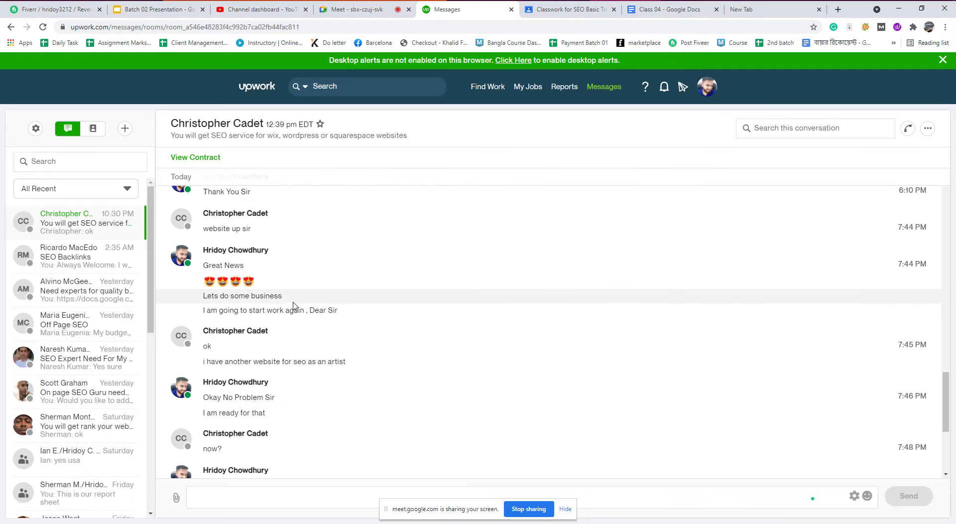
pyautogui.scroll(-3, 293, 306)
pyautogui.scroll(5, 289, 306)
pyautogui.scroll(-4, 288, 306)
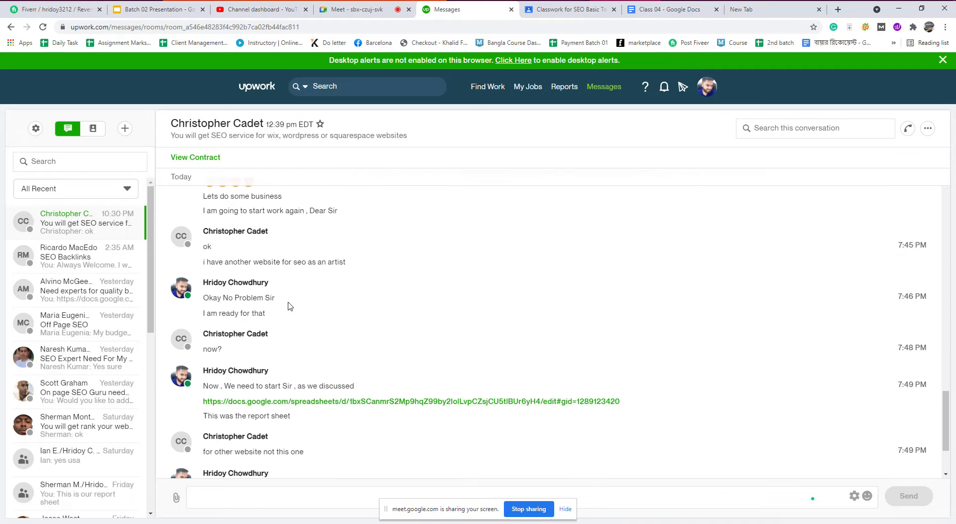
pyautogui.scroll(-2, 290, 306)
pyautogui.scroll(2, 215, 360)
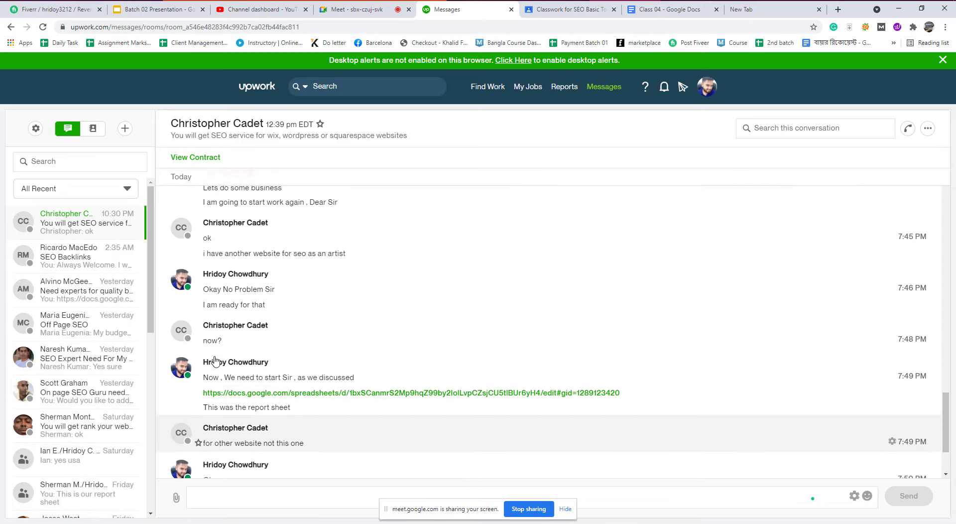
# Step: Trace the client conversation back to its start on May 14 and point out the price of the purchased Advanced package
pyautogui.scroll(15, 219, 360)
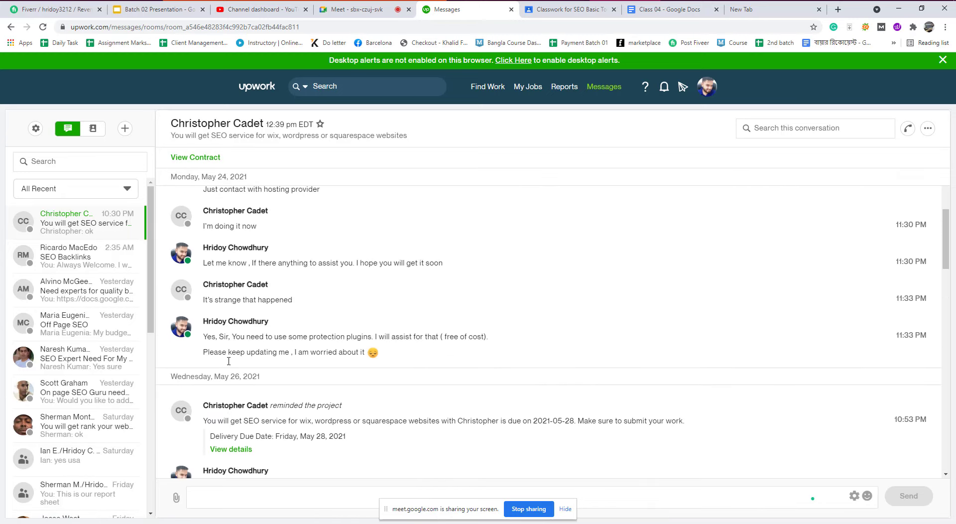
pyautogui.scroll(-6, 229, 360)
pyautogui.scroll(4, 259, 348)
pyautogui.scroll(2, 289, 332)
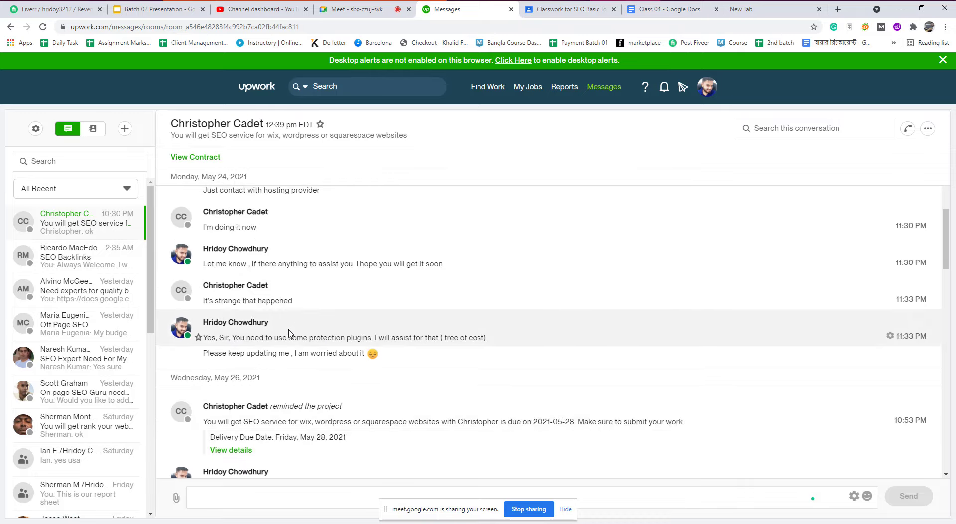
pyautogui.scroll(10, 288, 332)
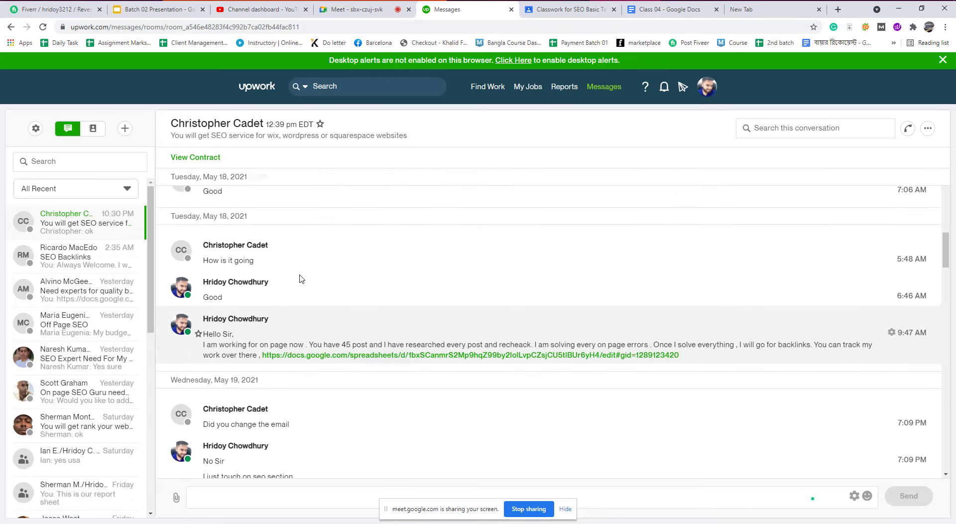
pyautogui.scroll(10, 301, 279)
pyautogui.moveTo(228, 239); pyautogui.dragTo(260, 244)
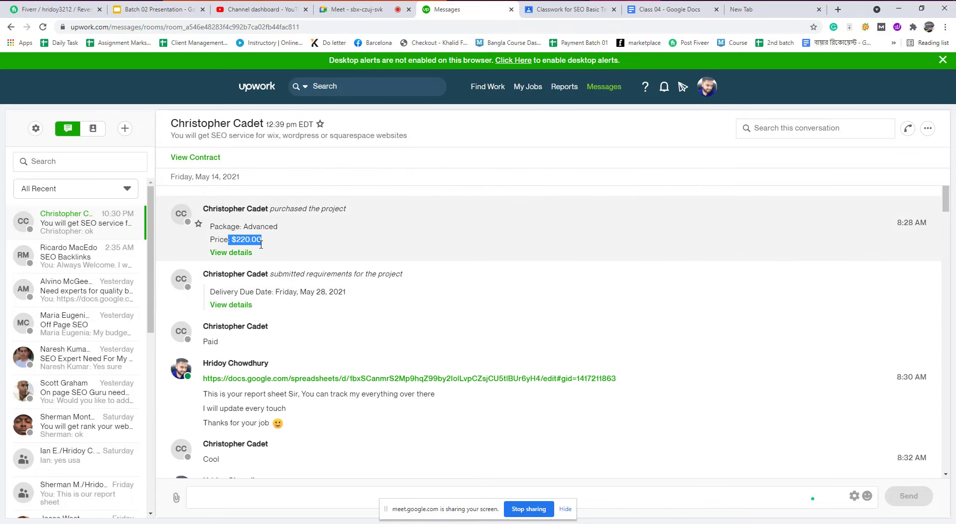
pyautogui.click(261, 245)
pyautogui.scroll(-4, 254, 279)
pyautogui.scroll(4, 250, 288)
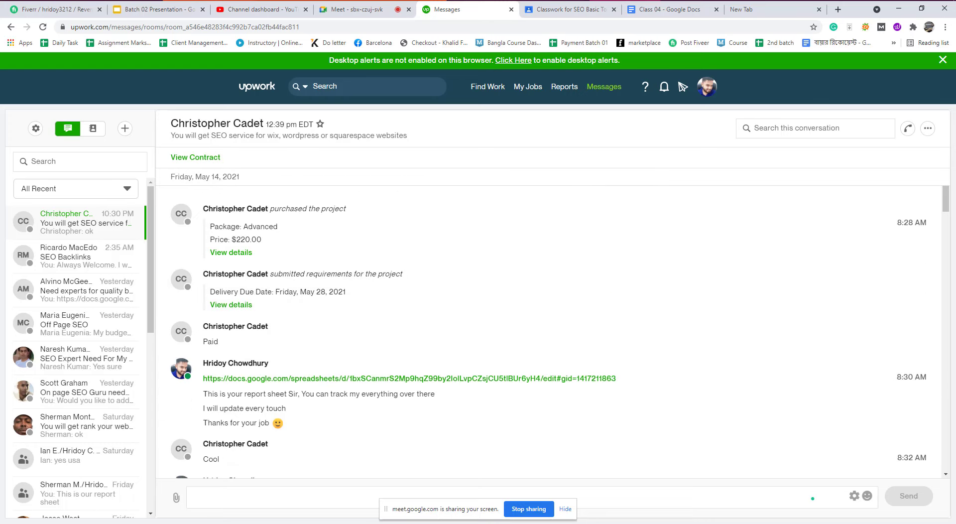
# Step: Check the Google Meet chat for replies and return to the Upwork conversation
pyautogui.click(351, 9)
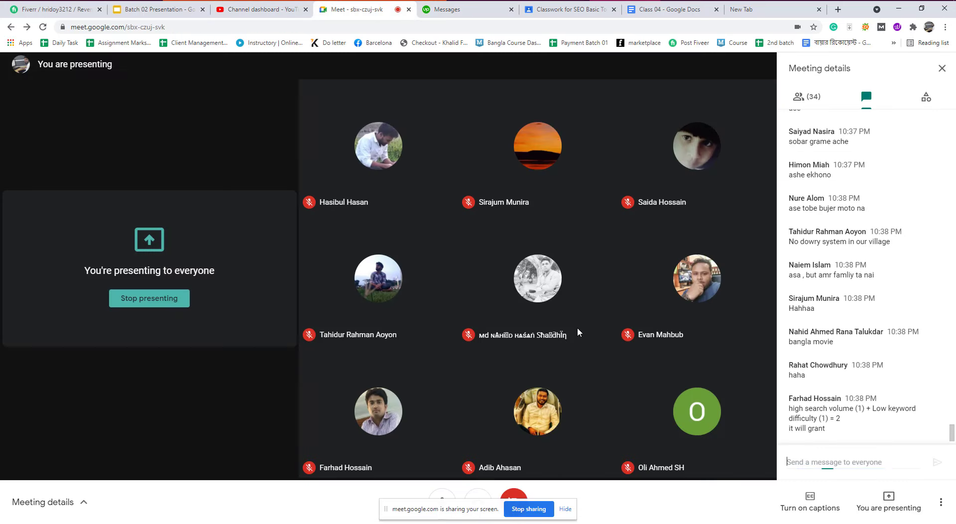
pyautogui.click(816, 455)
pyautogui.click(471, 10)
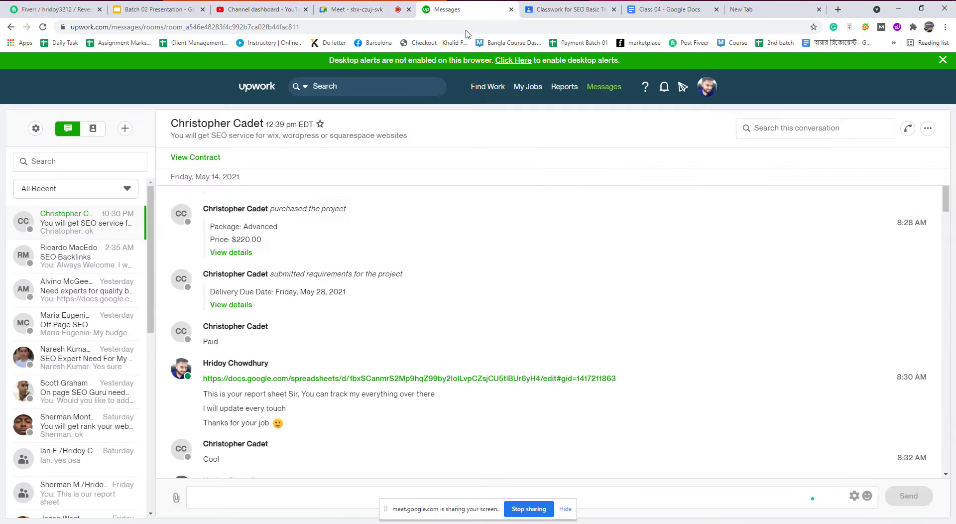
# Step: Examine the end of the client conversation, pointing out the request for another website and the reply asking for the info
pyautogui.scroll(-10, 349, 329)
pyautogui.scroll(-15, 350, 337)
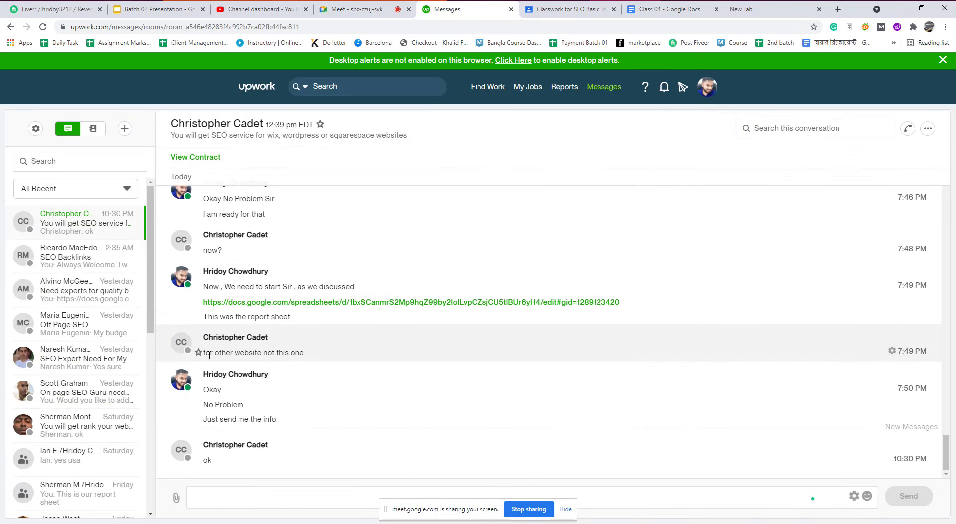
pyautogui.moveTo(214, 352); pyautogui.dragTo(296, 352)
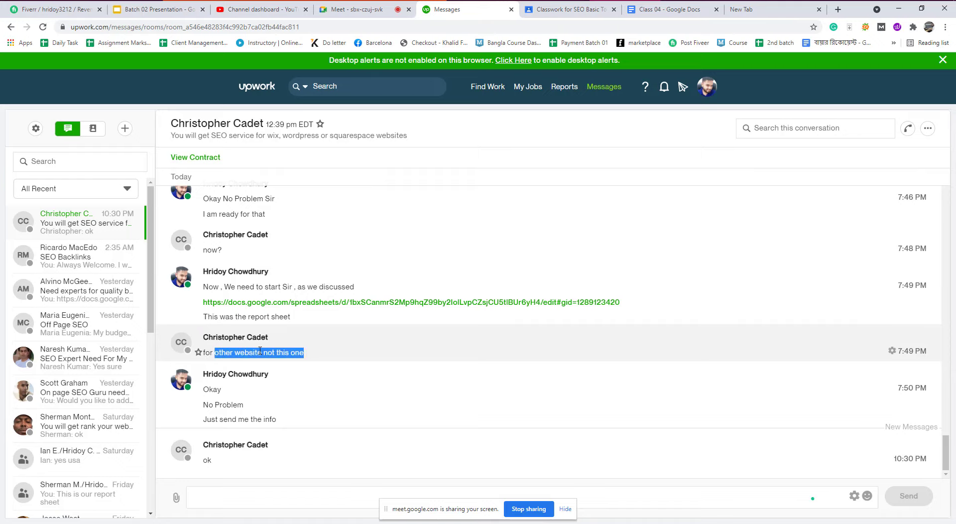
pyautogui.click(296, 352)
pyautogui.doubleClick(226, 391)
pyautogui.moveTo(207, 419); pyautogui.dragTo(278, 419)
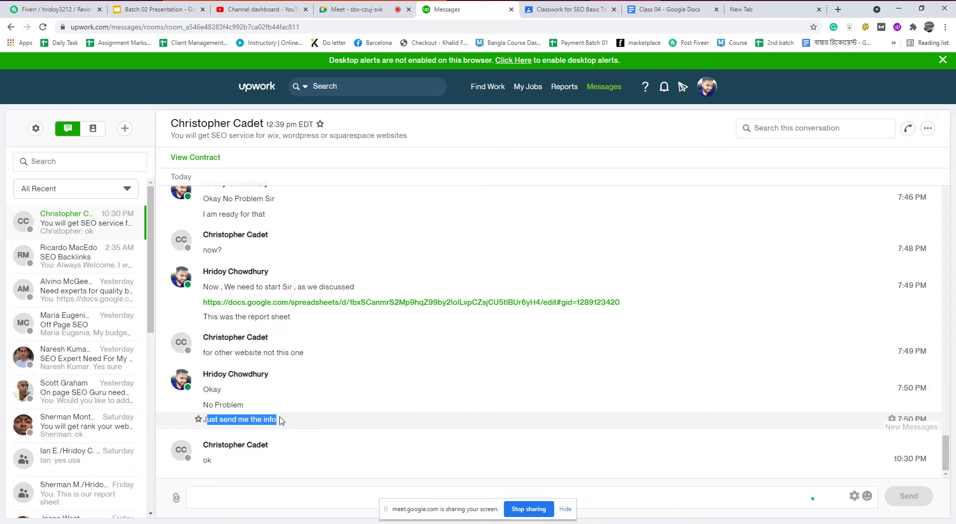
pyautogui.tripleClick(257, 419)
pyautogui.moveTo(237, 417); pyautogui.dragTo(215, 393)
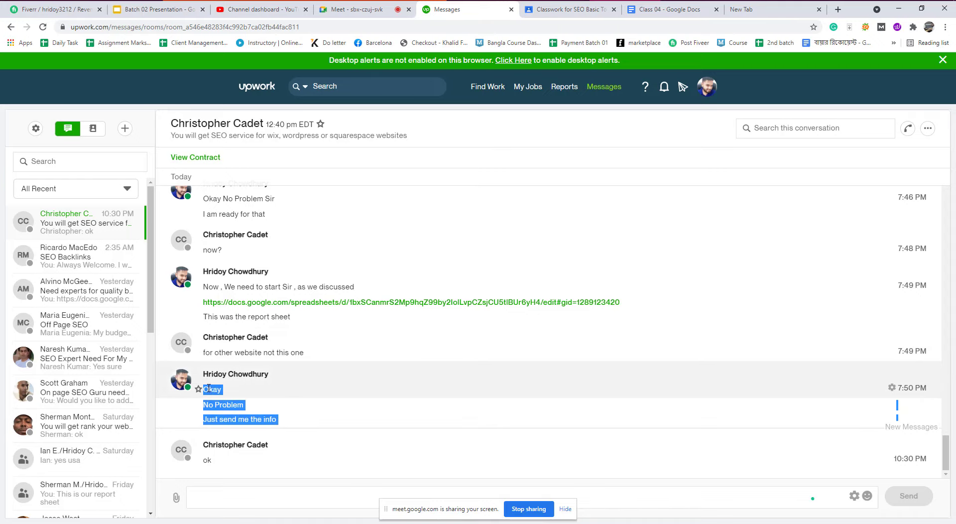
pyautogui.click(225, 418)
# Step: Skim the conversation history and the list of client conversations, and return to the Google Meet chat
pyautogui.scroll(15, 224, 422)
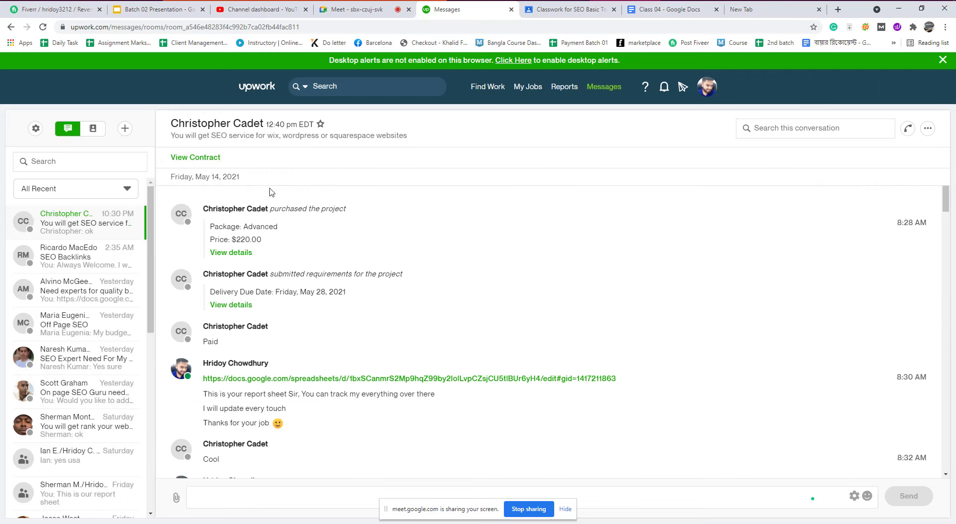
pyautogui.scroll(-10, 214, 305)
pyautogui.scroll(-3, 214, 305)
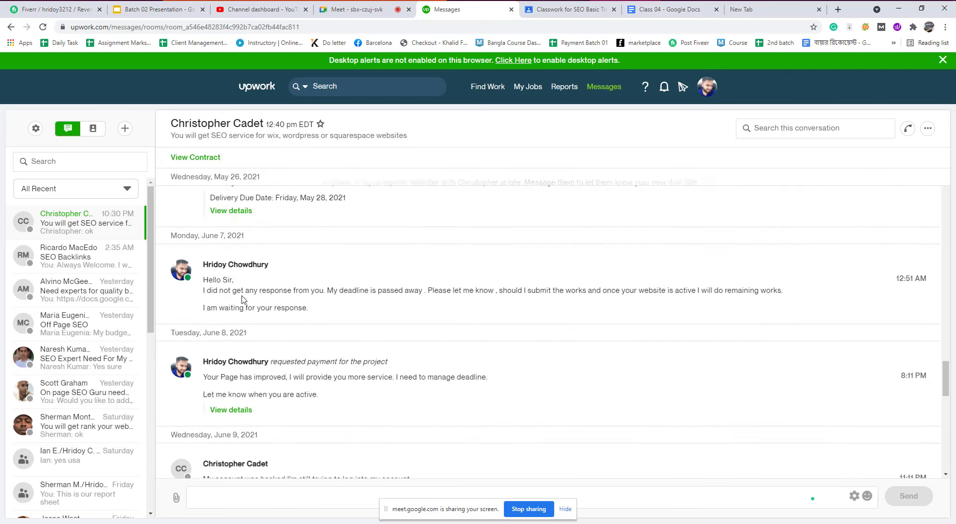
pyautogui.scroll(10, 249, 297)
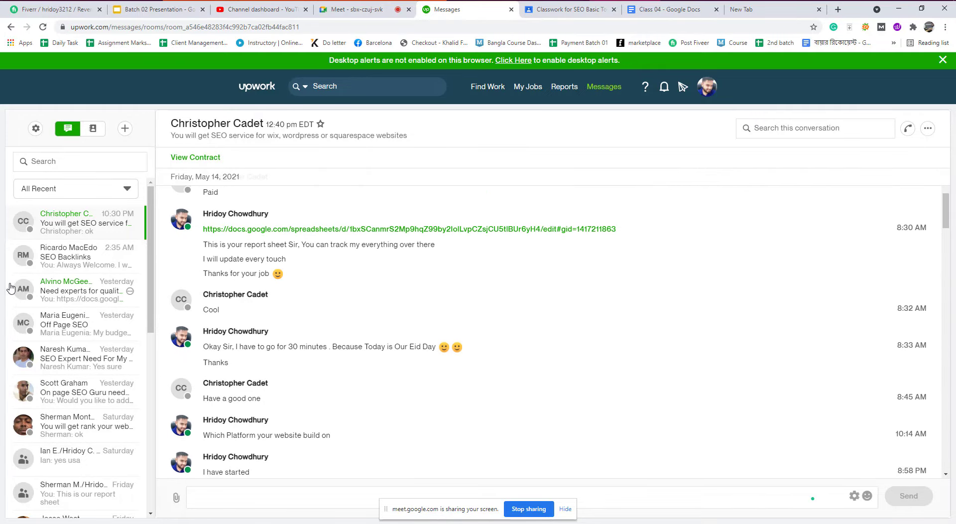
pyautogui.scroll(-10, 80, 287)
pyautogui.scroll(-5, 72, 315)
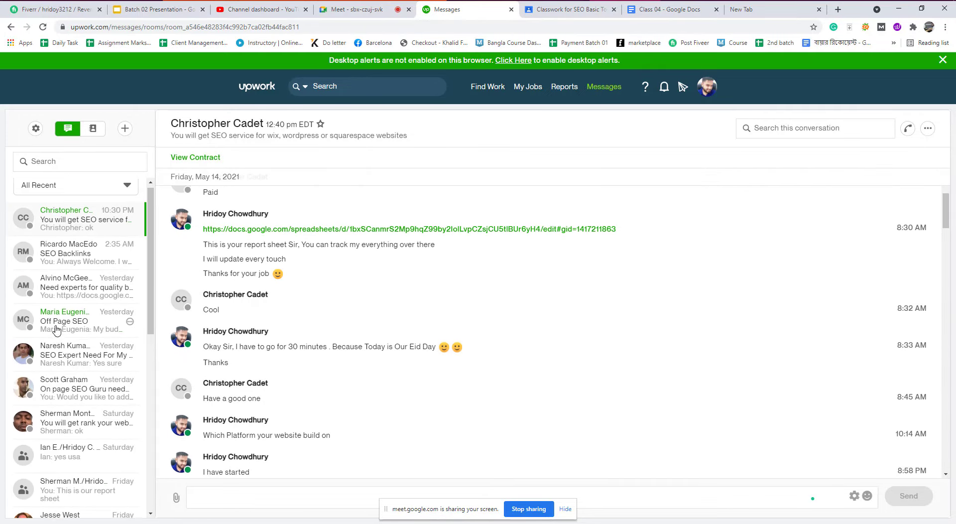
pyautogui.scroll(3, 496, 272)
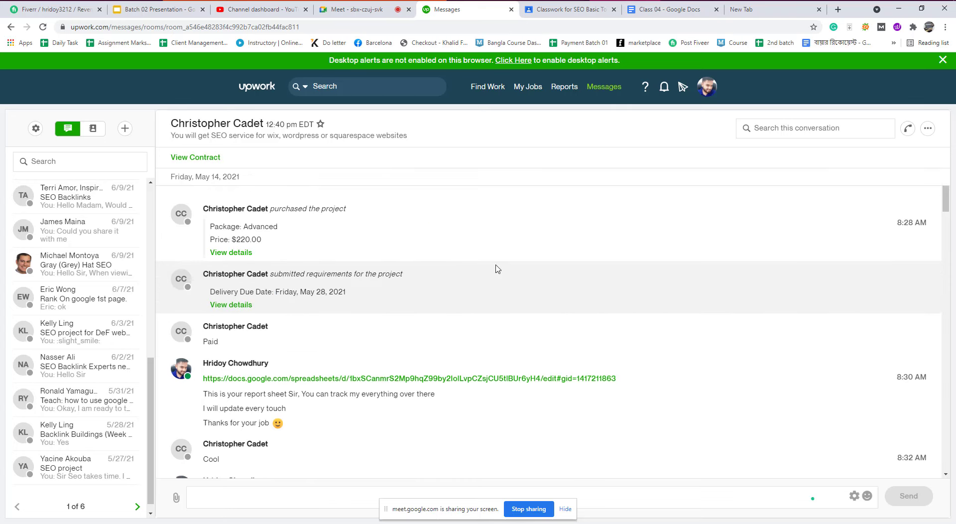
pyautogui.scroll(5, 69, 194)
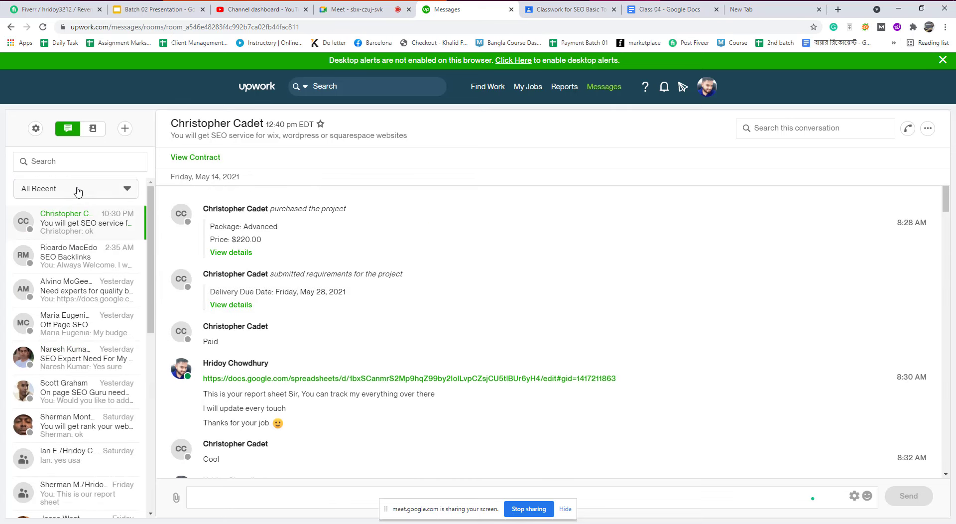
pyautogui.click(336, 13)
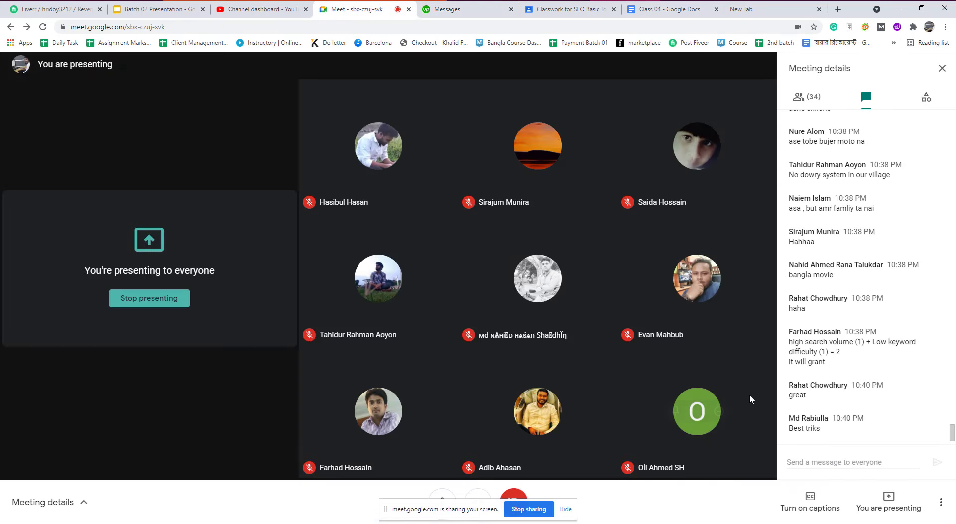
# Step: Switch from the Google Meet chat to Upwork and search its job posts for "keyword research"
pyautogui.click(806, 457)
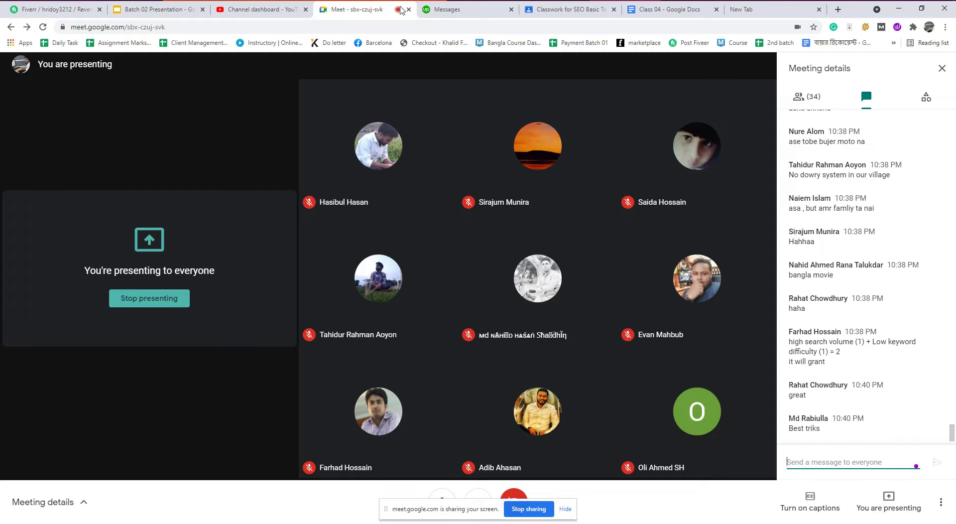
pyautogui.click(433, 10)
pyautogui.click(356, 95)
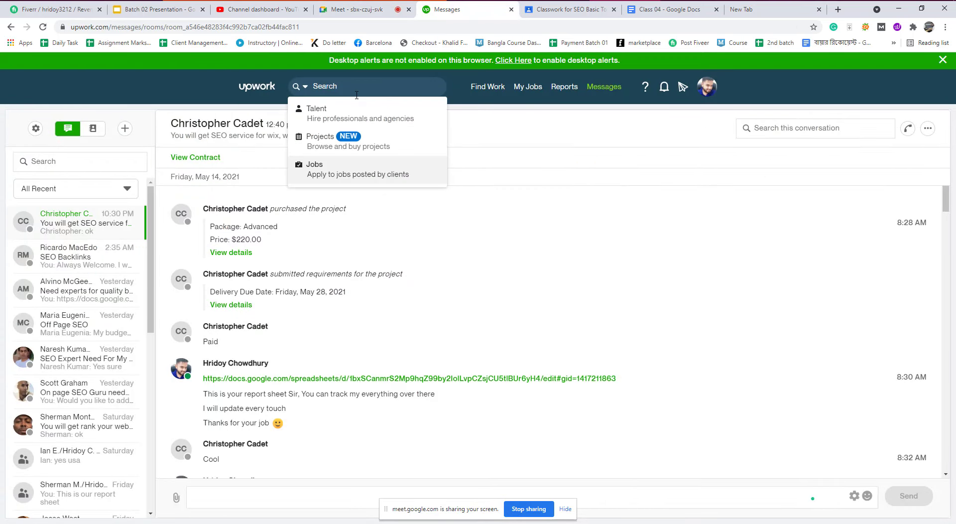
pyautogui.write('keyword re')
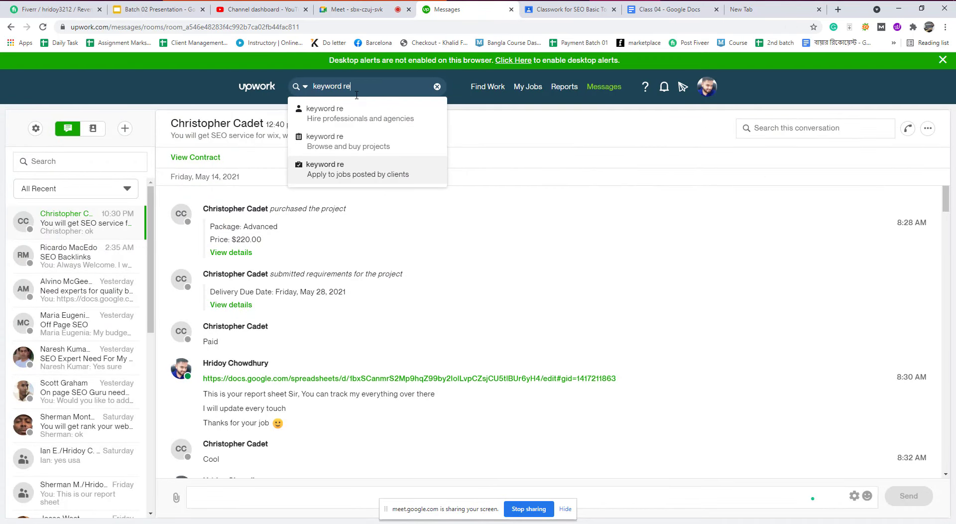
pyautogui.write('searc h')
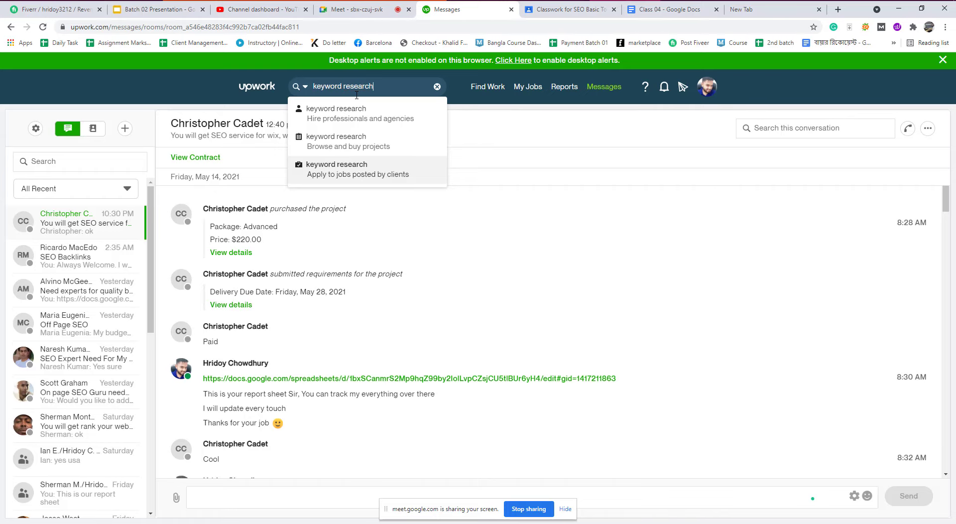
pyautogui.press('Return')
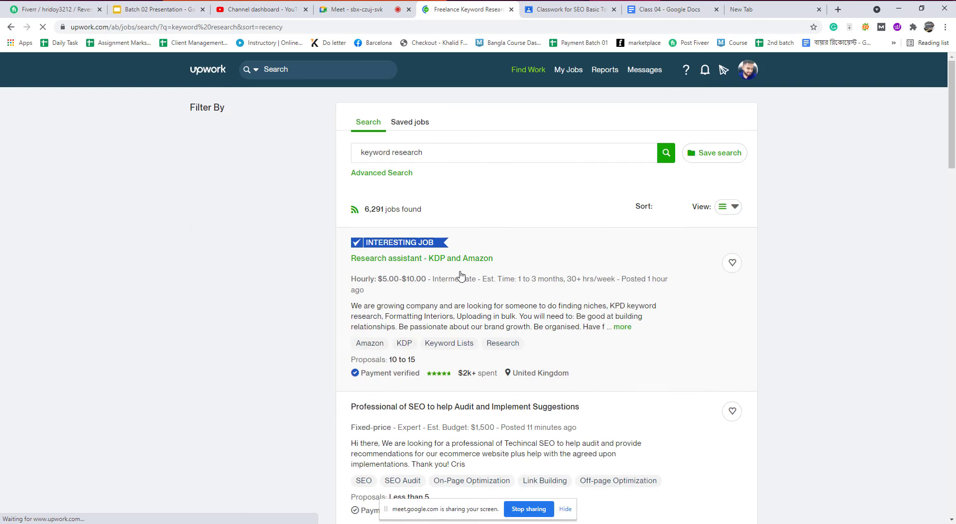
# Step: Skim the newest keyword research job posts, examining their budgets, proposal counts and SEO Keyword Research tags
pyautogui.scroll(-4, 546, 278)
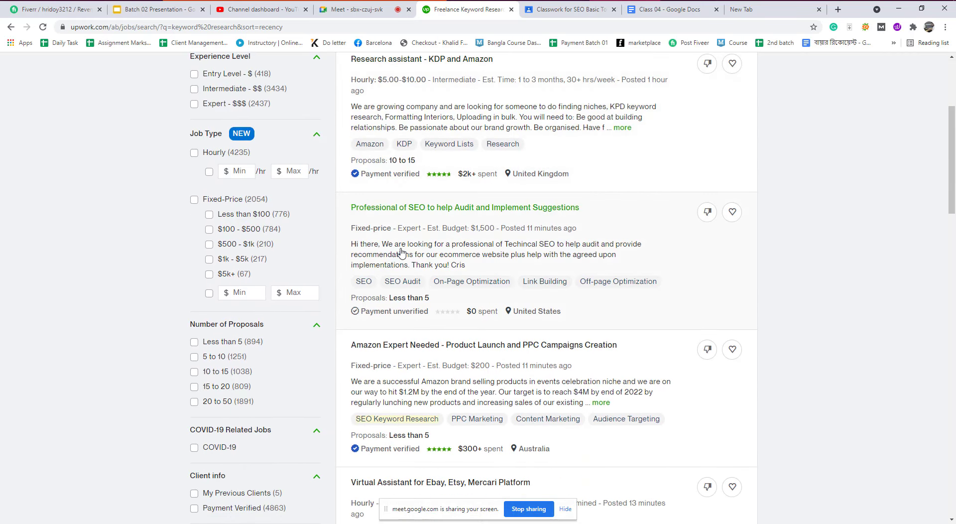
pyautogui.scroll(-8, 438, 249)
pyautogui.scroll(7, 438, 249)
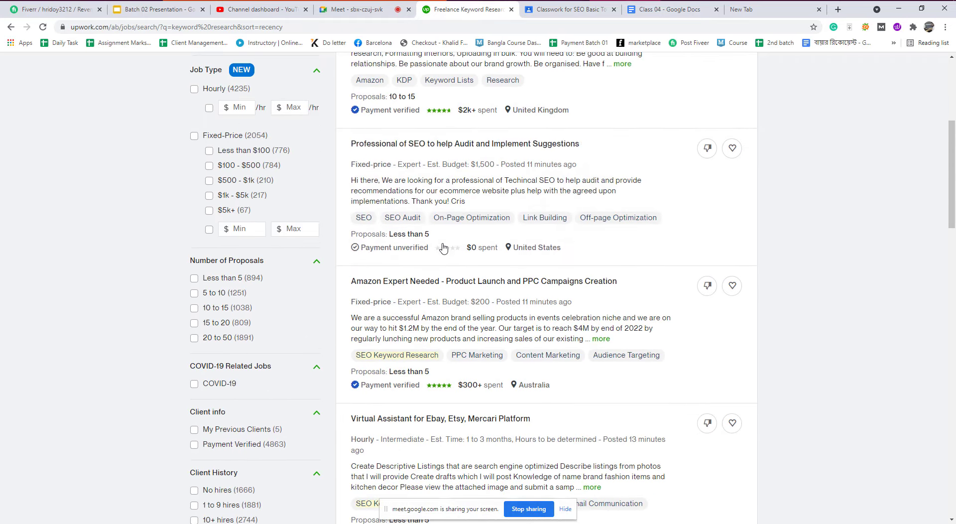
pyautogui.scroll(2, 511, 329)
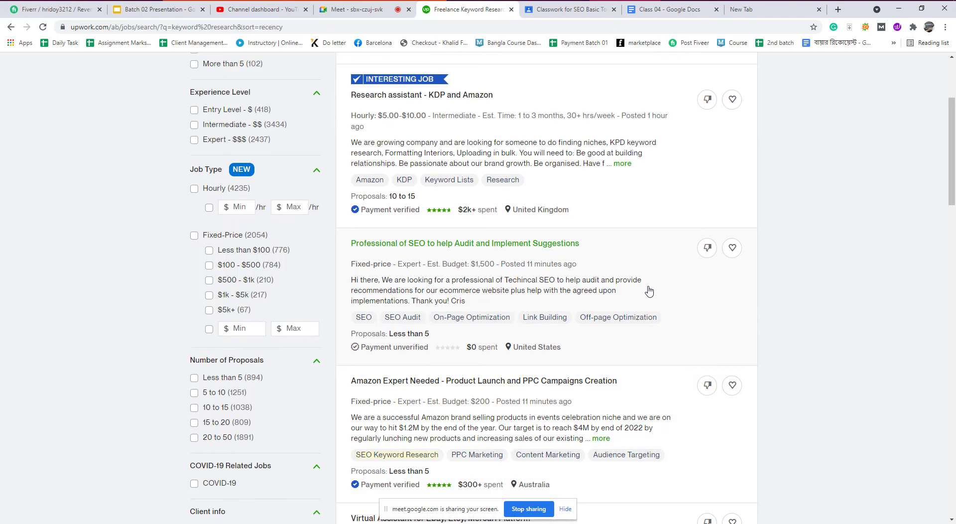
pyautogui.scroll(-3, 488, 312)
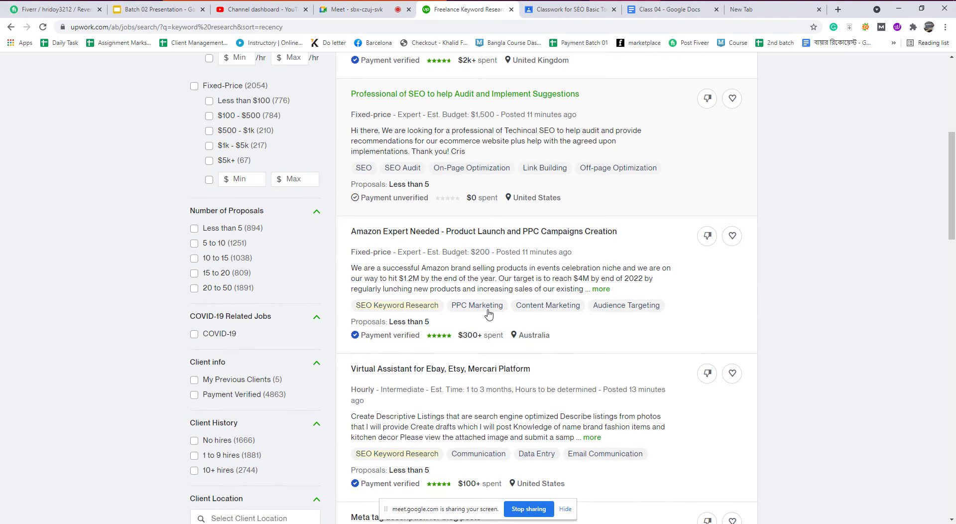
pyautogui.scroll(-3, 478, 299)
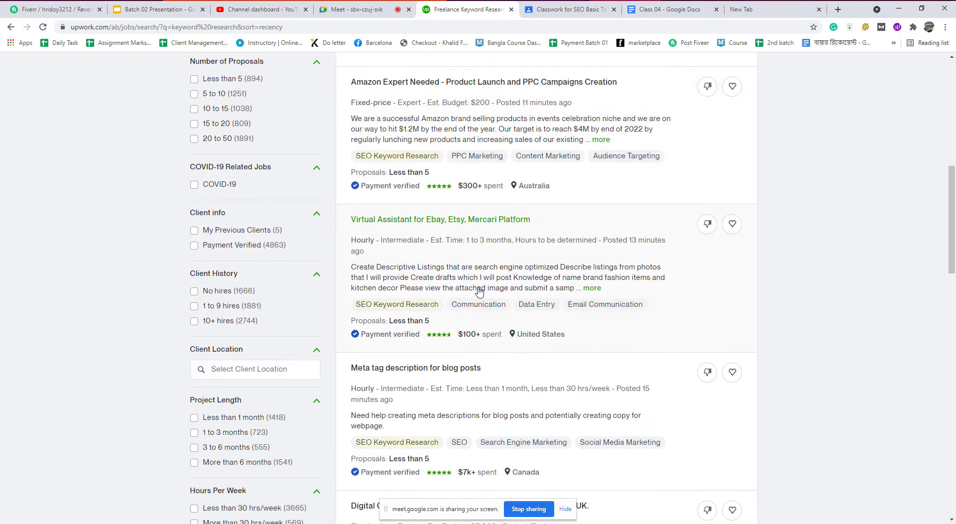
pyautogui.scroll(-2, 481, 292)
pyautogui.scroll(-4, 481, 291)
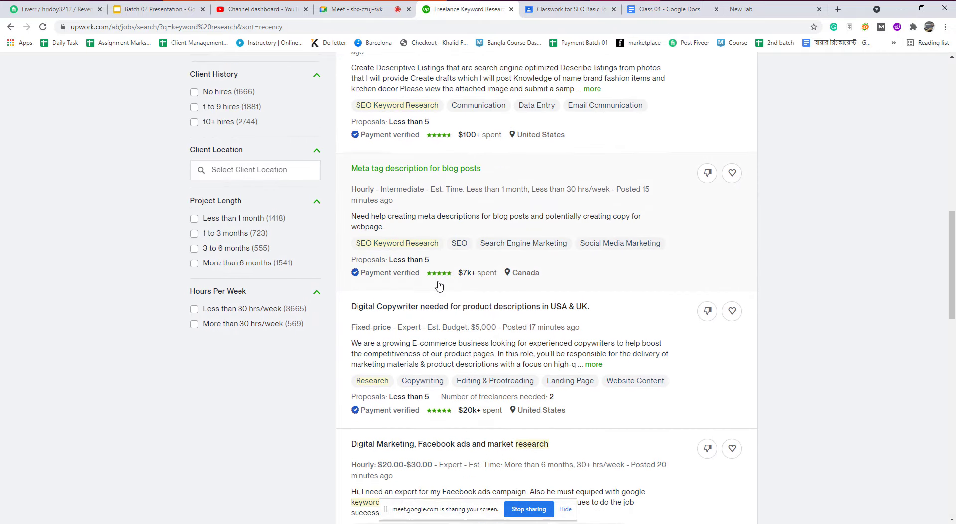
pyautogui.scroll(-2, 411, 344)
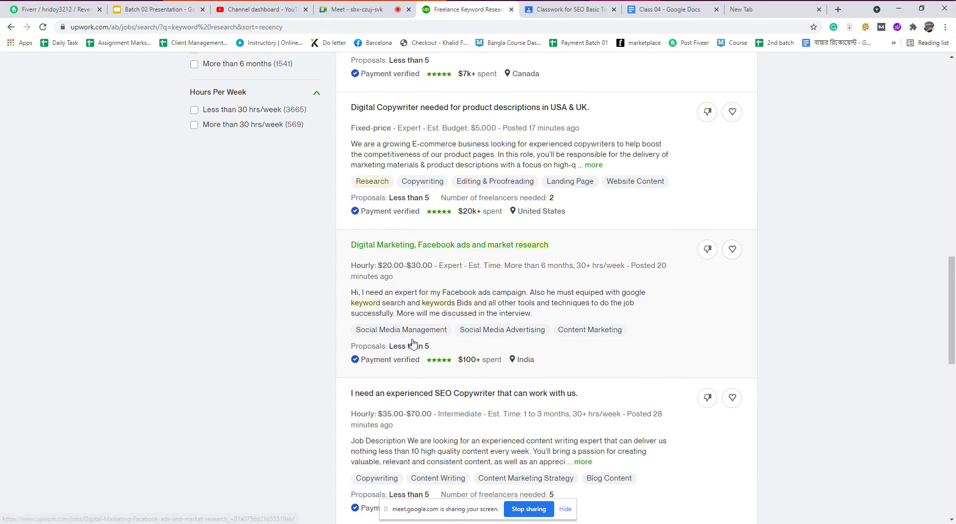
pyautogui.scroll(-2, 415, 343)
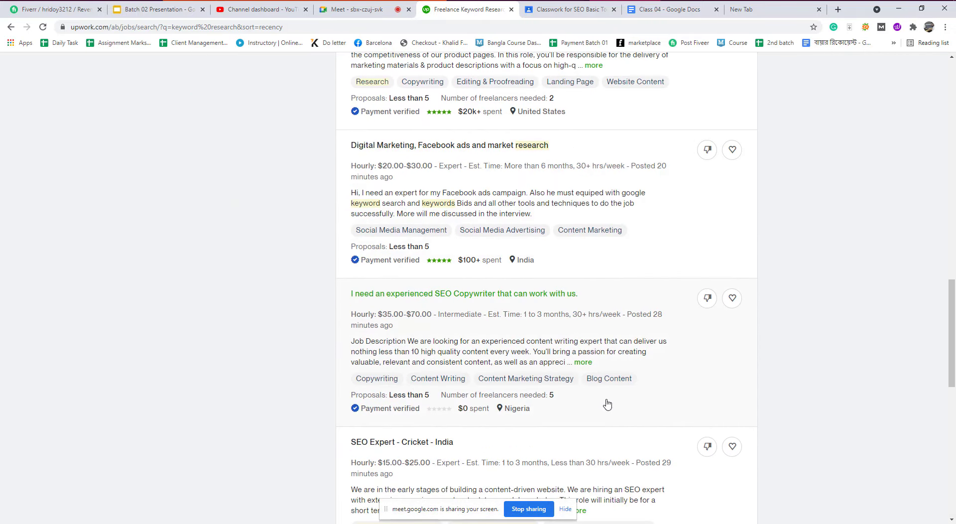
# Step: Expand the description of the experienced SEO Copywriter job and look through the remaining posts on the first results page
pyautogui.click(583, 363)
pyautogui.scroll(-8, 461, 304)
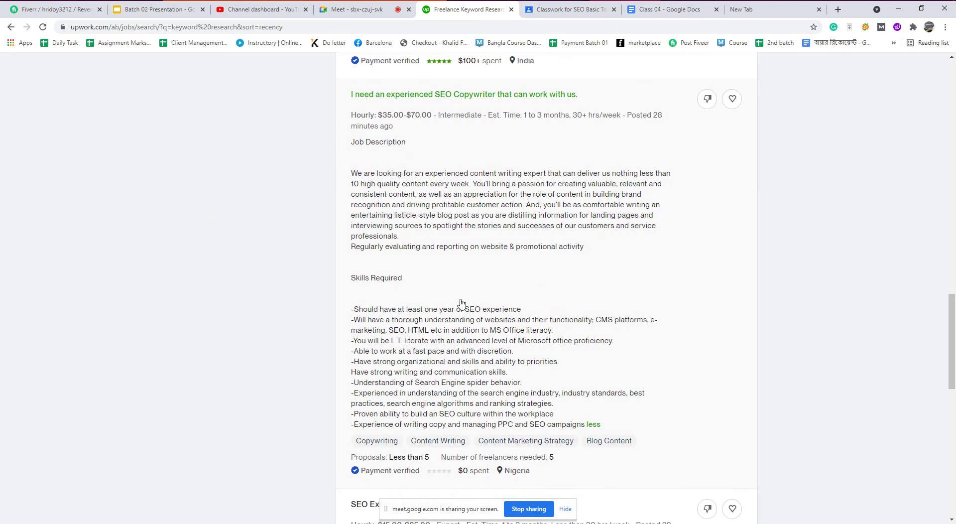
pyautogui.scroll(-5, 463, 304)
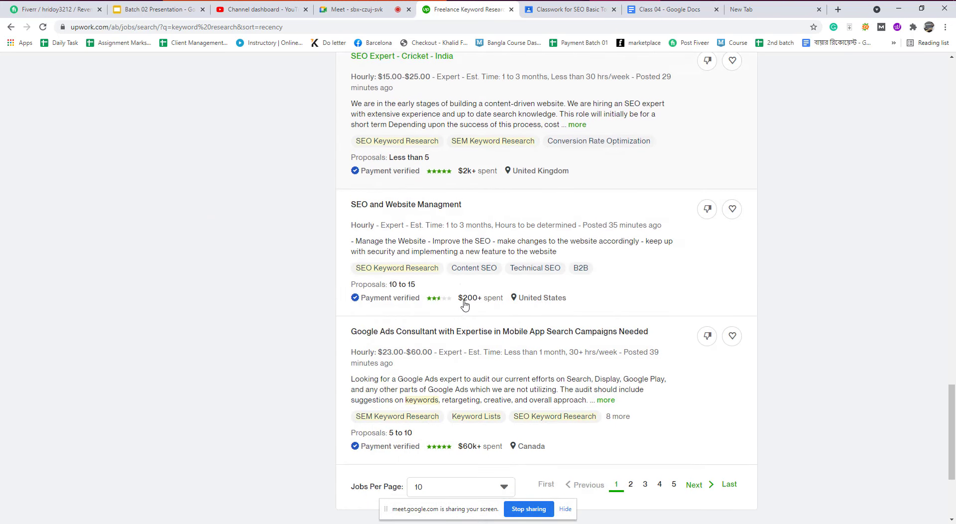
pyautogui.scroll(-1, 454, 303)
pyautogui.scroll(-2, 543, 340)
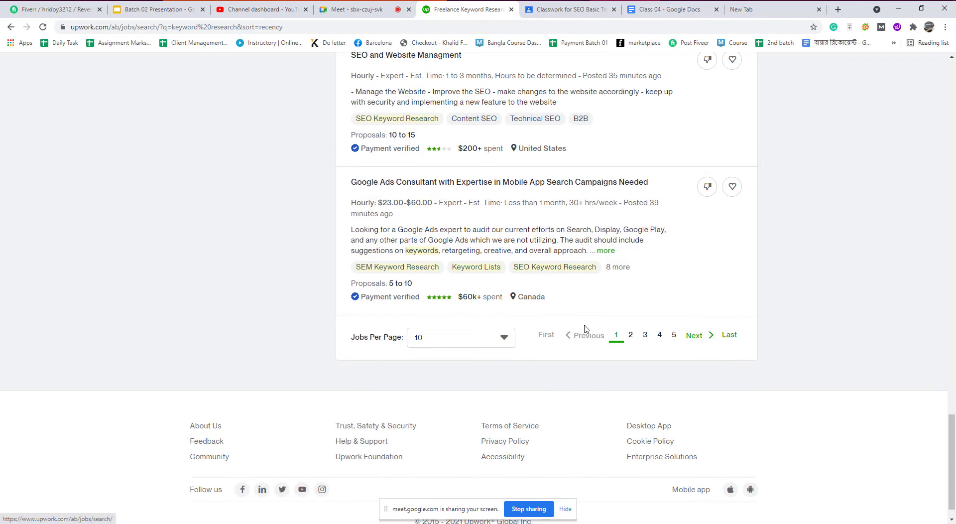
# Step: Go to results page 2 and view the details of the "SEO Specialist and Link Builder Needed" job
pyautogui.click(631, 340)
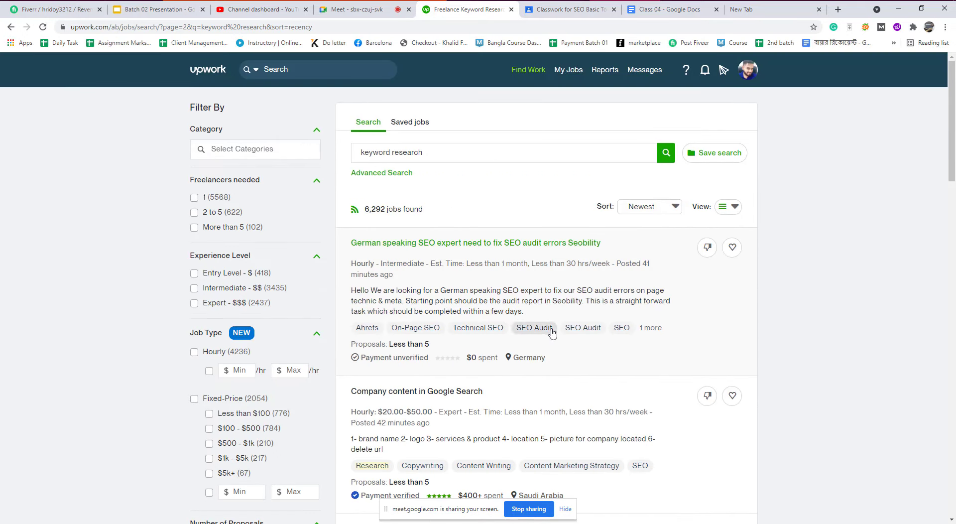
pyautogui.scroll(-2, 589, 413)
pyautogui.scroll(-5, 590, 412)
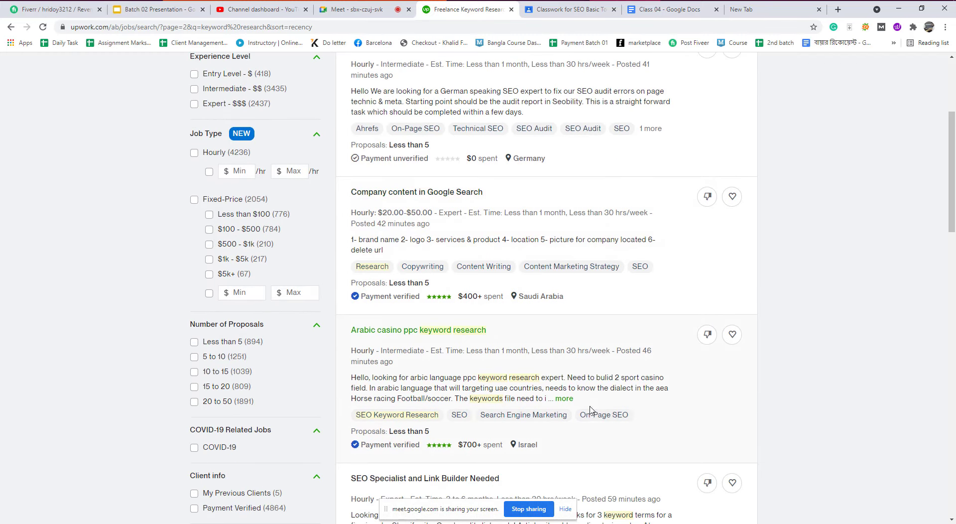
pyautogui.scroll(-2, 590, 408)
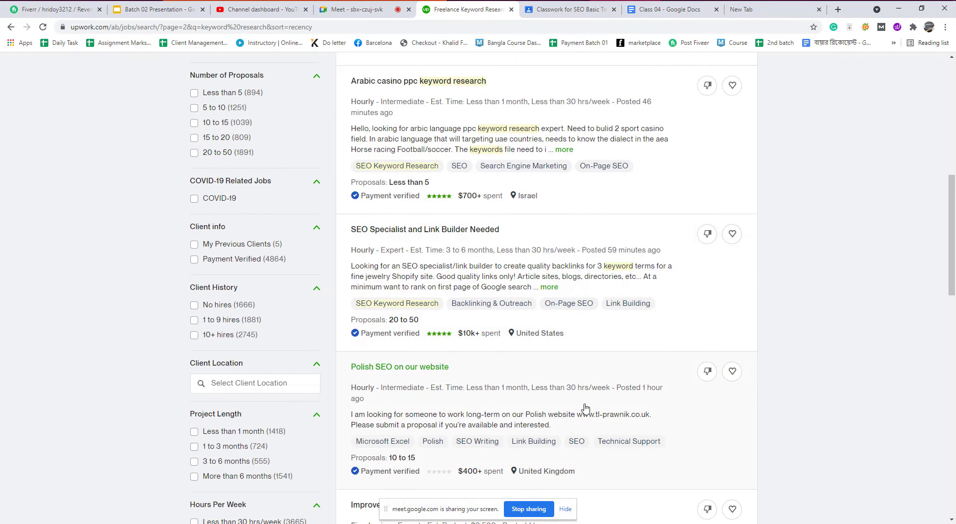
pyautogui.click(408, 229)
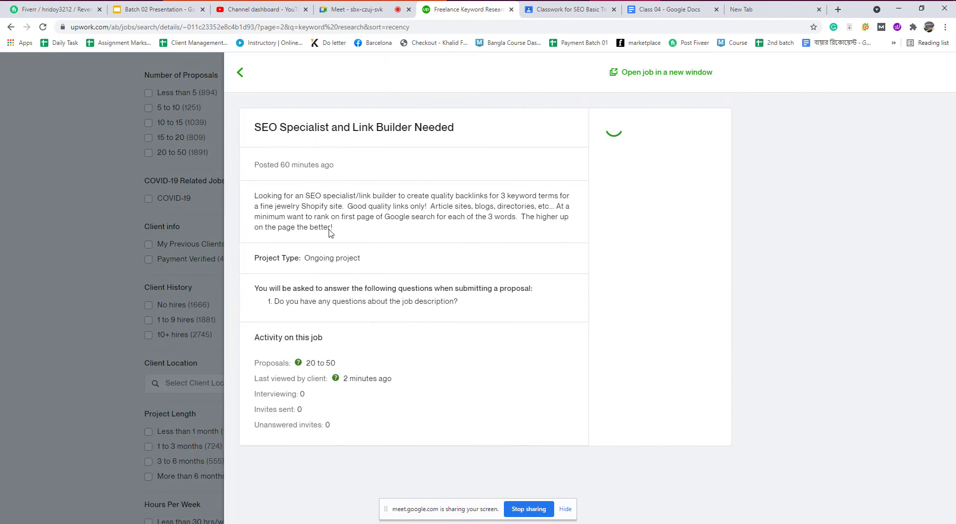
pyautogui.click(239, 74)
# Step: Expand the full description of the "Improve SEO for NY law firm" job and return to the start of the results
pyautogui.scroll(-5, 435, 259)
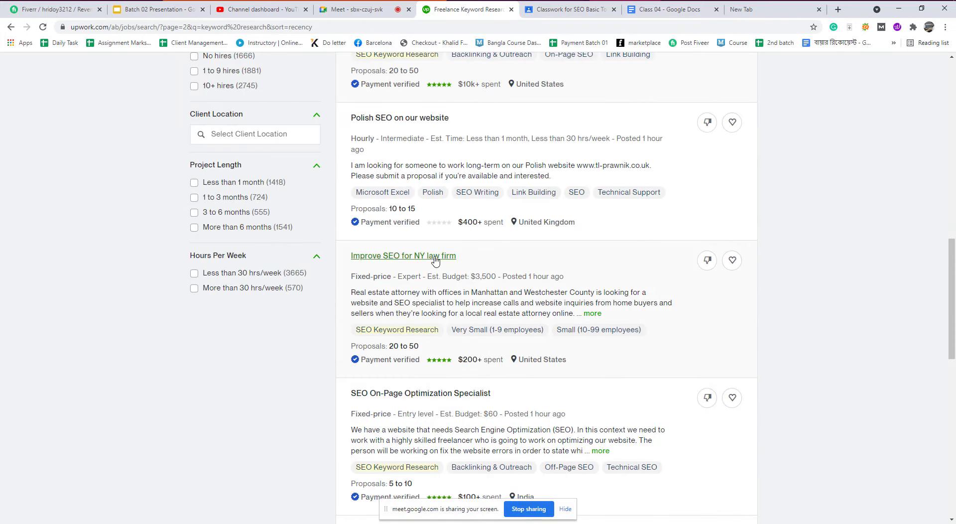
pyautogui.click(593, 314)
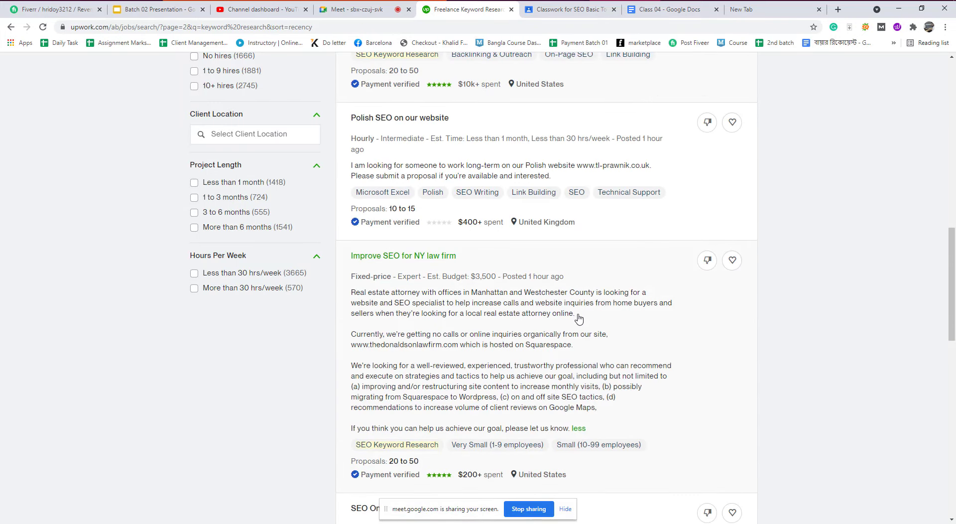
pyautogui.scroll(-4, 529, 362)
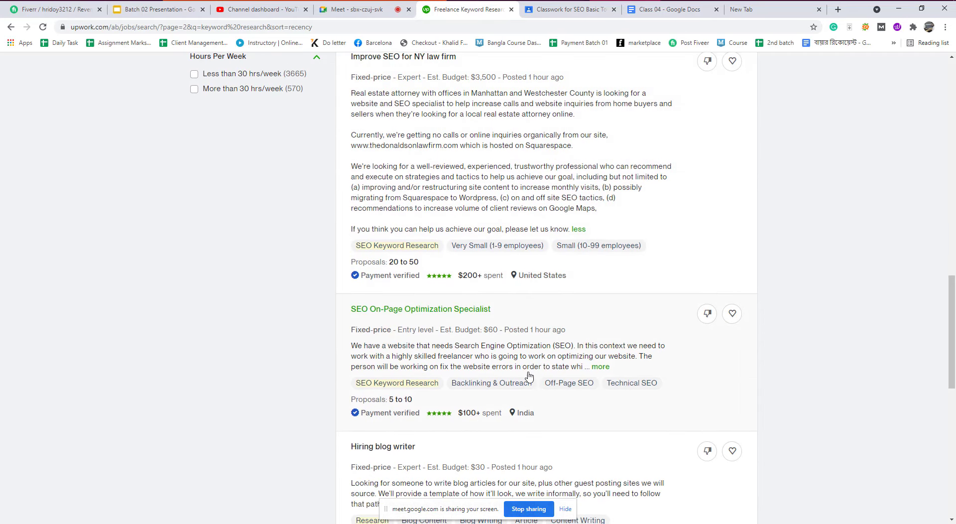
pyautogui.scroll(10, 530, 376)
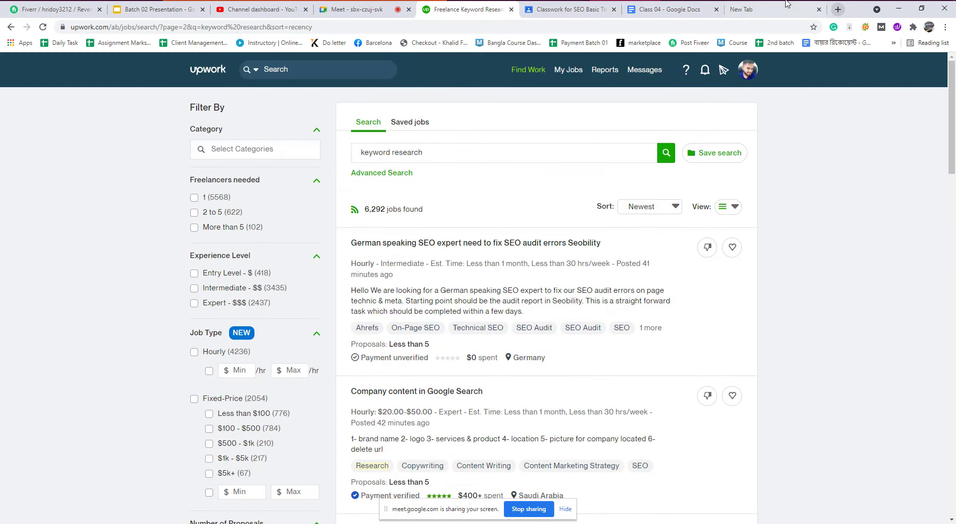
# Step: Open the spreadsheet "Client Management Sheet: Feb_2021" in the empty browser tab and look through its client list
pyautogui.click(787, 4)
pyautogui.click(453, 308)
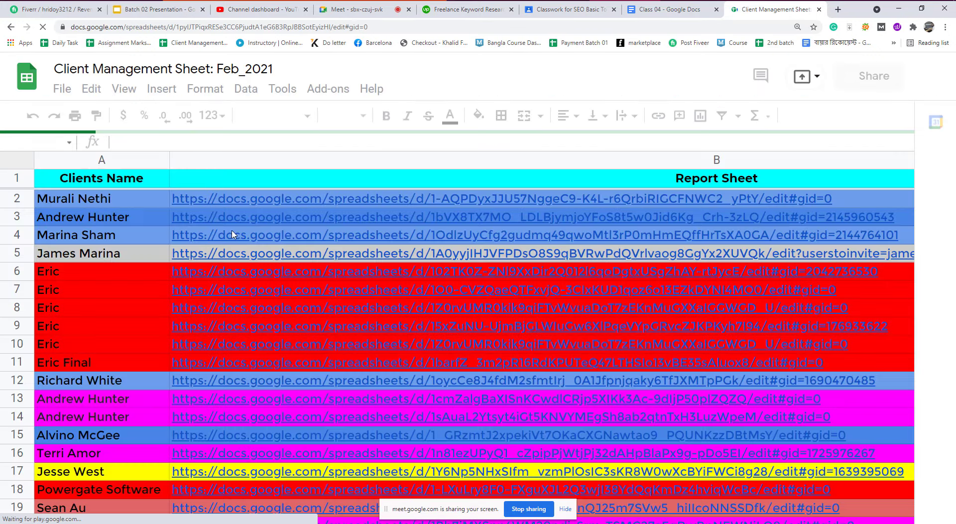
pyautogui.scroll(-15, 271, 249)
pyautogui.scroll(-5, 272, 252)
pyautogui.scroll(19, 276, 256)
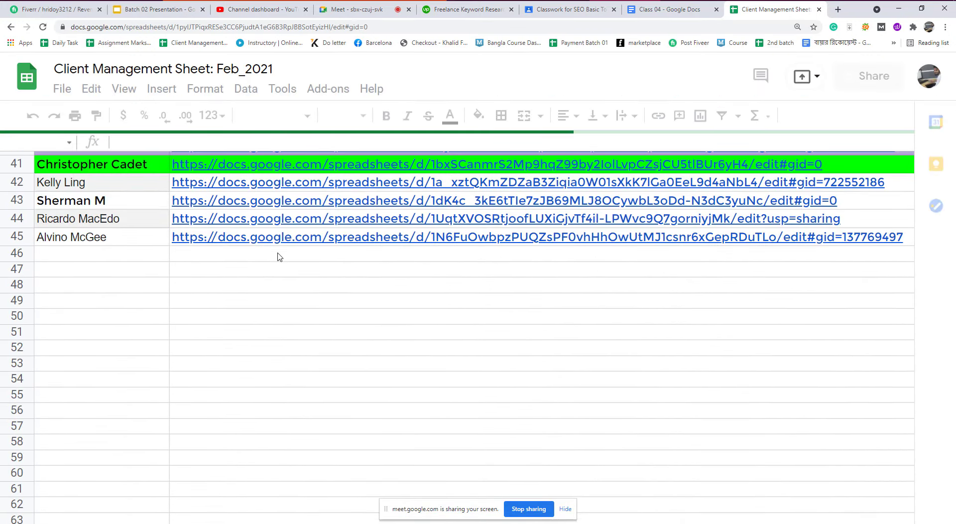
pyautogui.scroll(-4, 259, 261)
pyautogui.scroll(-7, 246, 268)
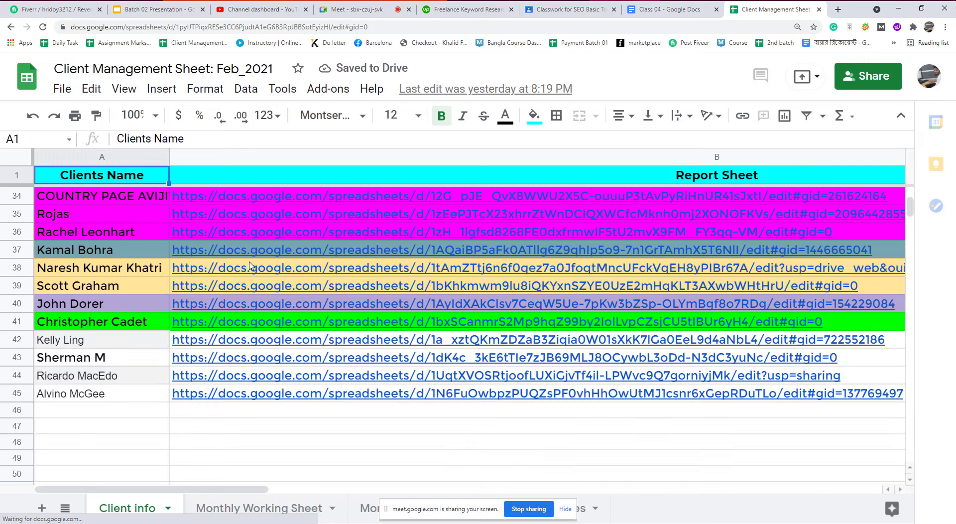
pyautogui.scroll(7, 252, 266)
pyautogui.scroll(4, 254, 261)
pyautogui.scroll(-8, 256, 249)
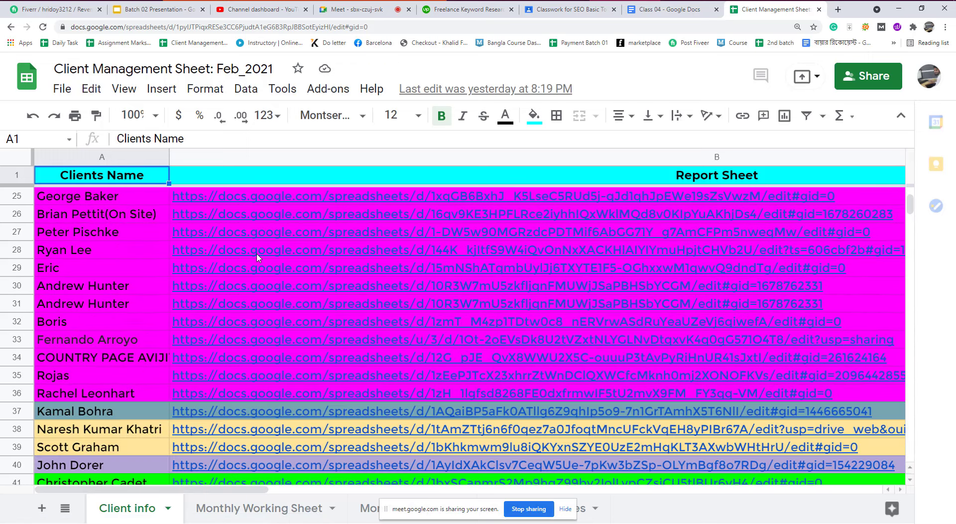
# Step: Preview the report sheet links in rows 27 and 28 and select the client name in row 28
pyautogui.click(262, 232)
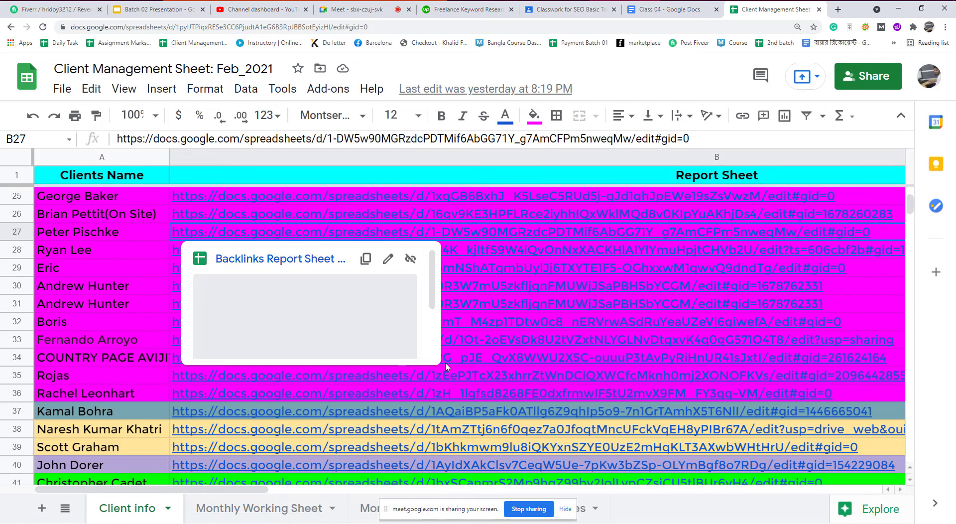
pyautogui.click(535, 340)
pyautogui.click(205, 254)
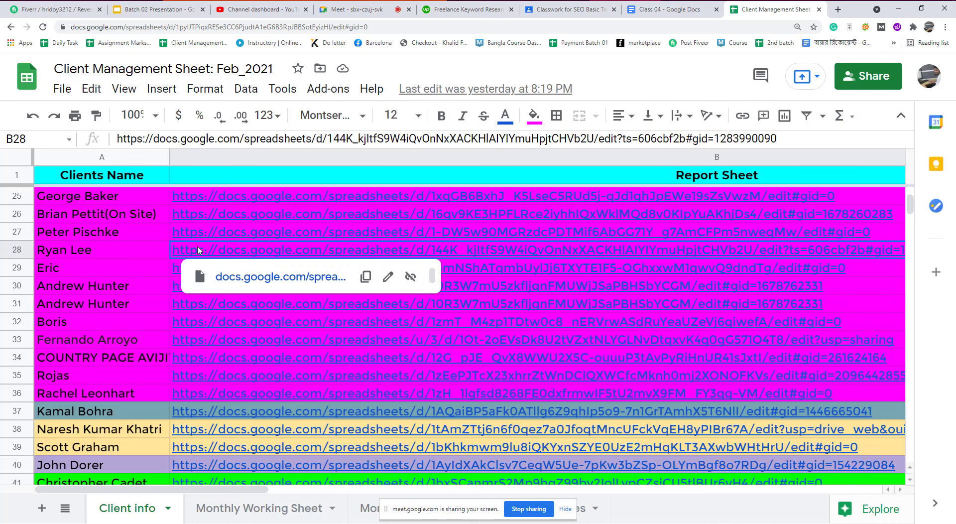
pyautogui.click(92, 251)
# Step: Look through the colour-coded client list again, pointing out the client names in rows 2, 5 and 6
pyautogui.scroll(5, 238, 327)
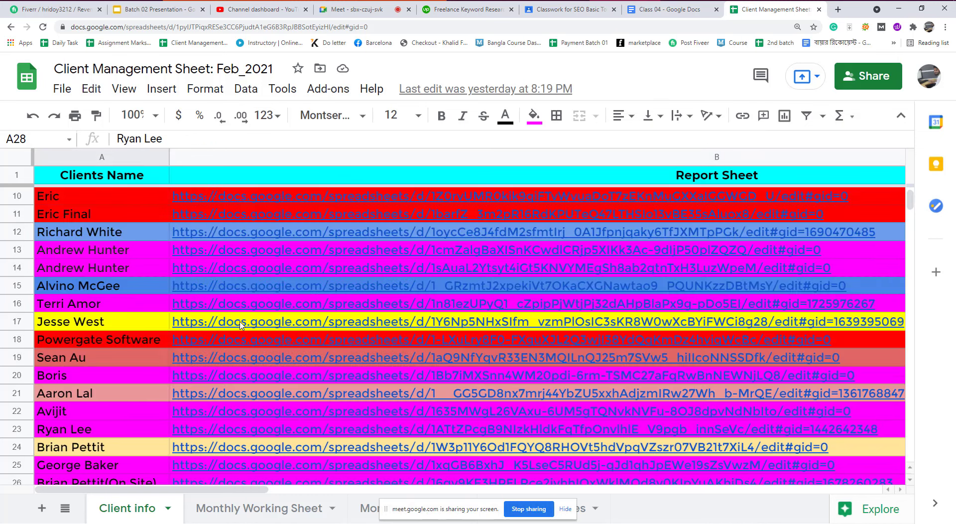
pyautogui.scroll(-10, 234, 332)
pyautogui.scroll(12, 218, 334)
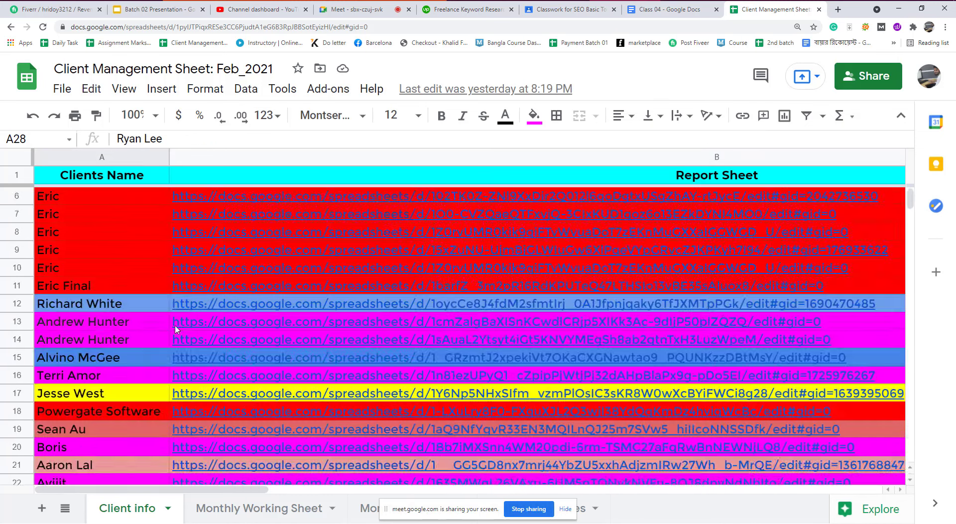
pyautogui.click(145, 257)
pyautogui.click(146, 270)
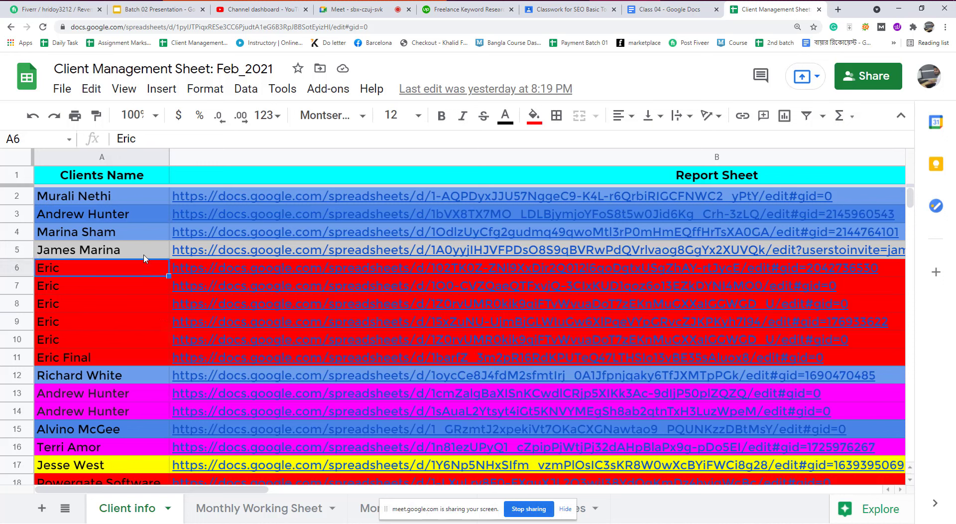
pyautogui.click(145, 254)
pyautogui.click(128, 200)
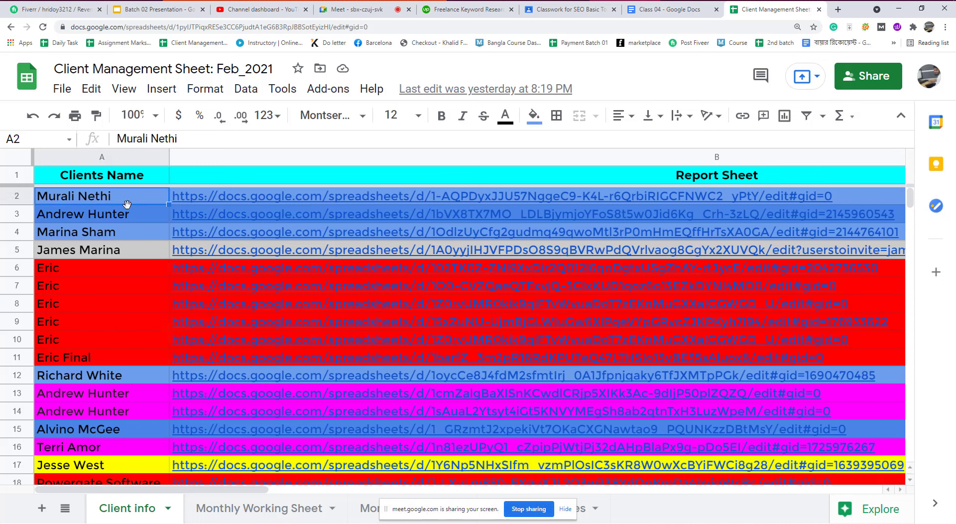
pyautogui.click(146, 252)
pyautogui.scroll(-3, 165, 257)
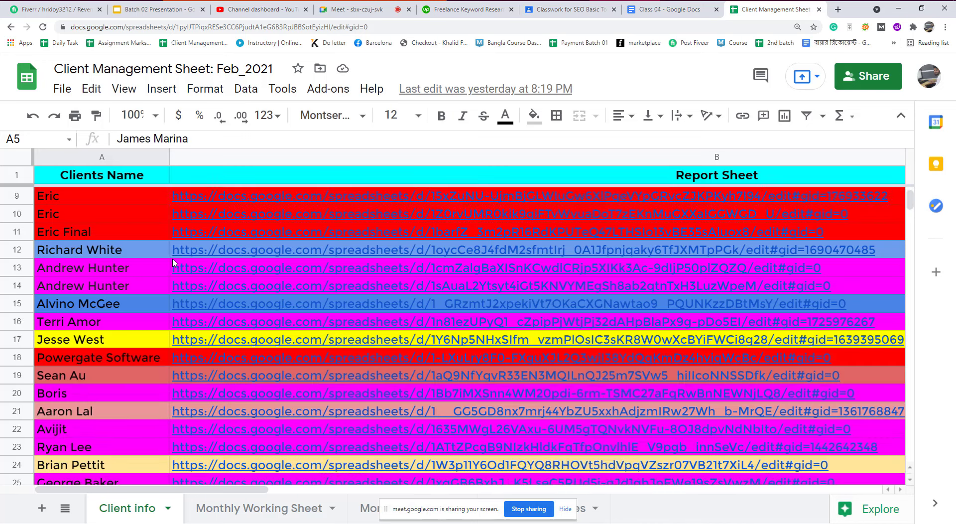
# Step: Look through the colour-coded client list, pointing out the client names in rows 18 and 13
pyautogui.scroll(-3, 173, 262)
pyautogui.click(167, 200)
pyautogui.click(125, 214)
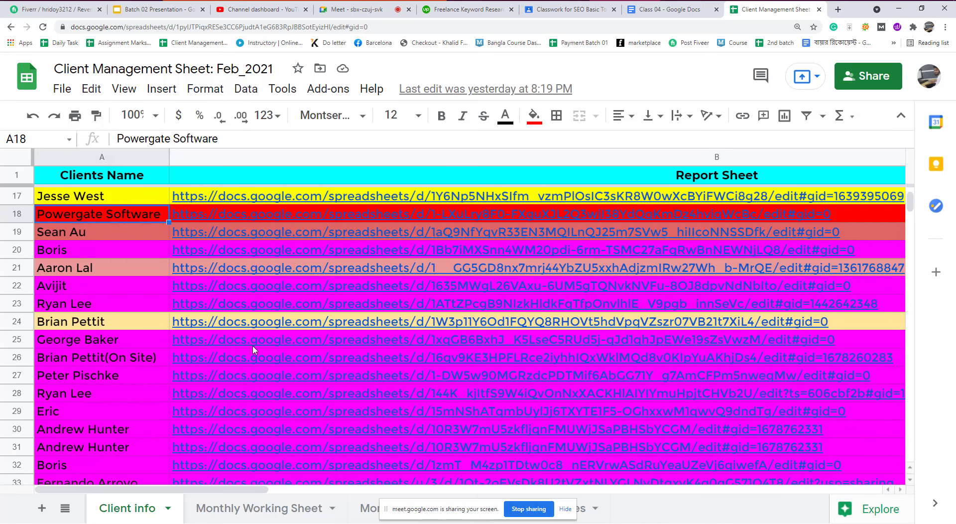
pyautogui.scroll(-5, 254, 350)
pyautogui.scroll(10, 289, 280)
pyautogui.scroll(-3, 252, 284)
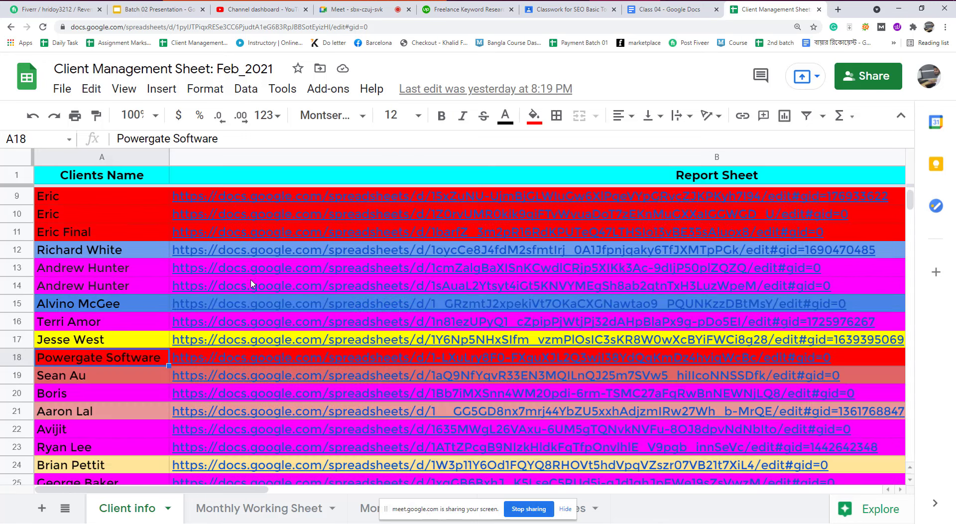
pyautogui.click(252, 271)
pyautogui.click(124, 269)
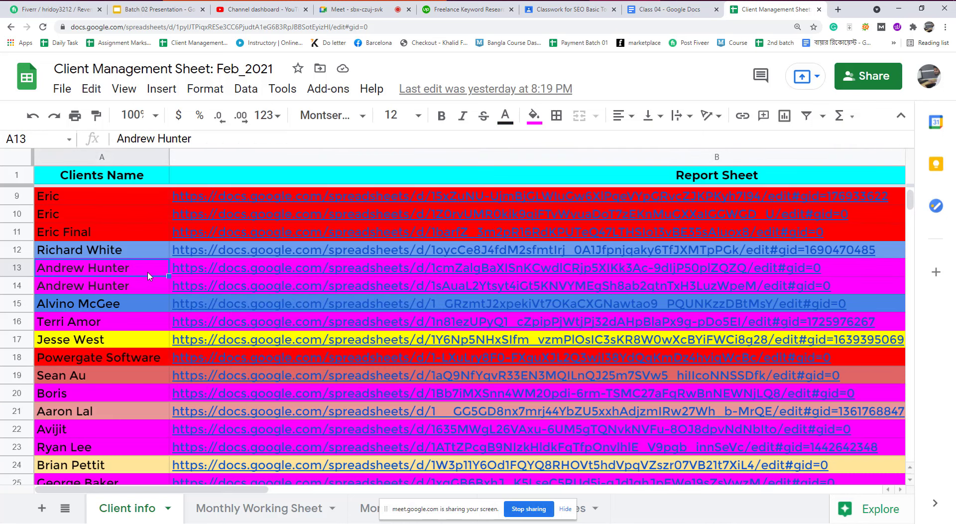
# Step: Examine the remaining rows of the client list down to the uncoloured entries at its end
pyautogui.scroll(-8, 349, 339)
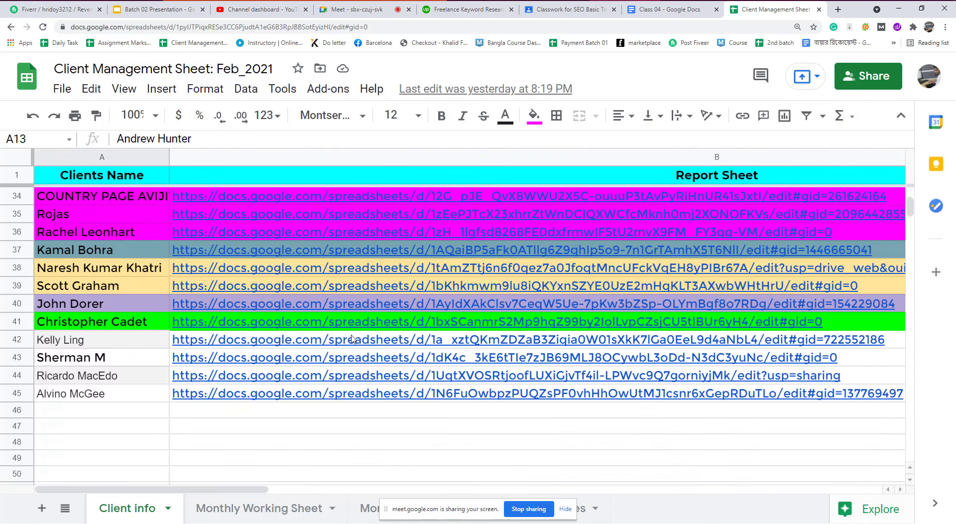
pyautogui.scroll(7, 347, 341)
pyautogui.scroll(-4, 347, 341)
pyautogui.scroll(4, 349, 341)
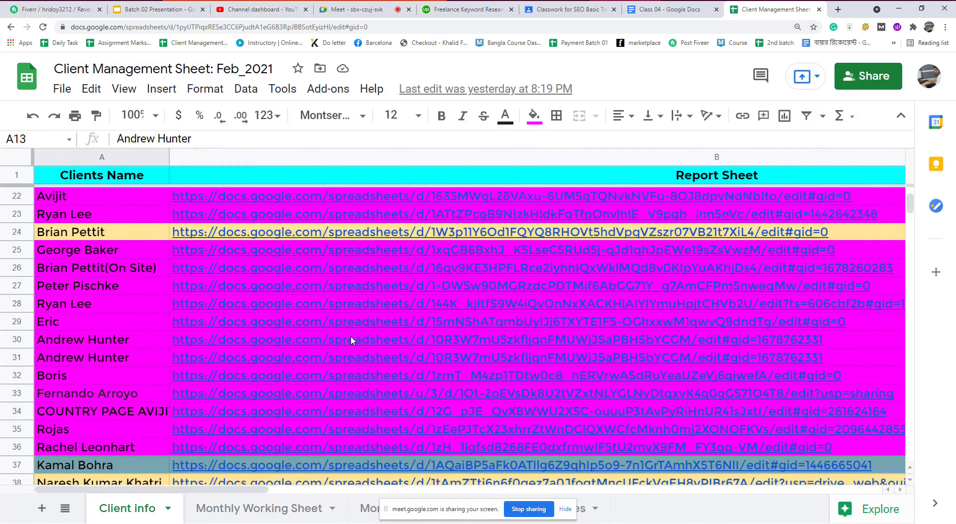
pyautogui.scroll(-2, 351, 341)
pyautogui.scroll(-3, 351, 341)
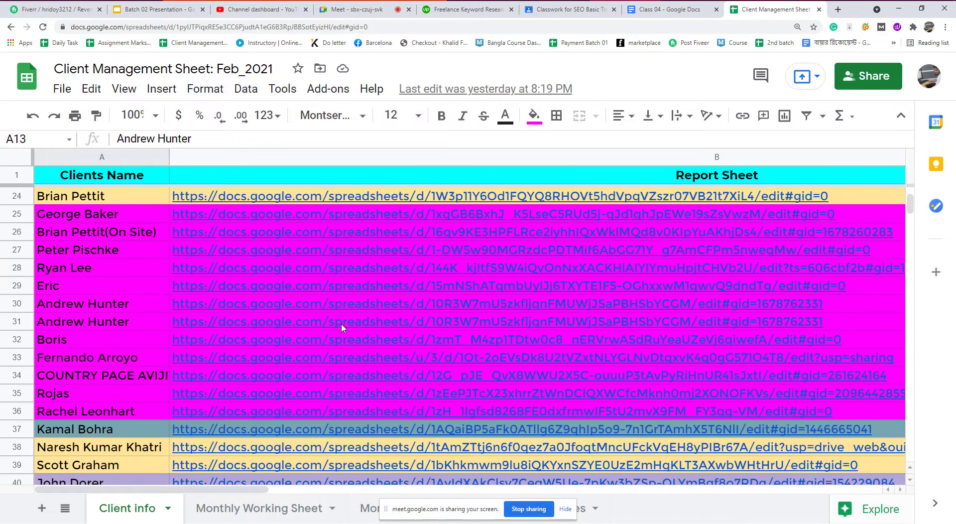
pyautogui.scroll(-2, 351, 327)
pyautogui.scroll(-1, 352, 326)
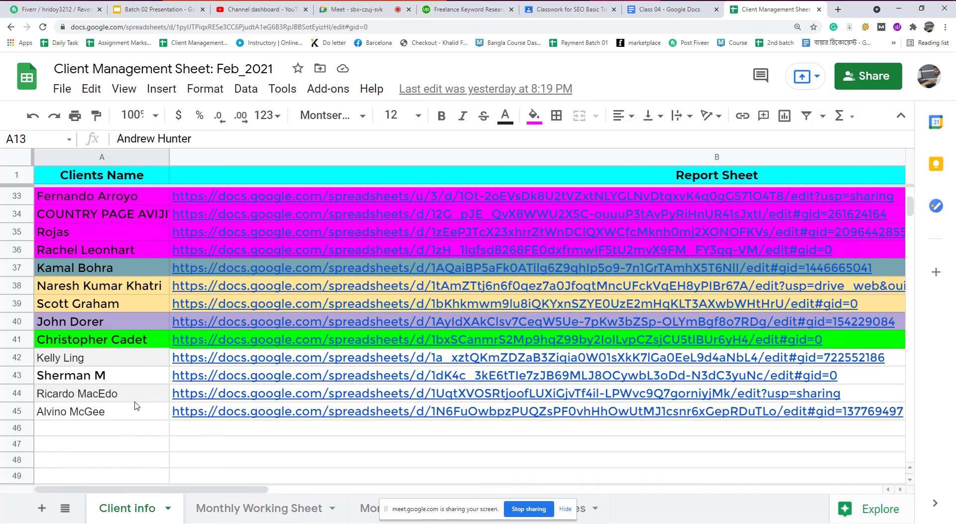
pyautogui.click(131, 431)
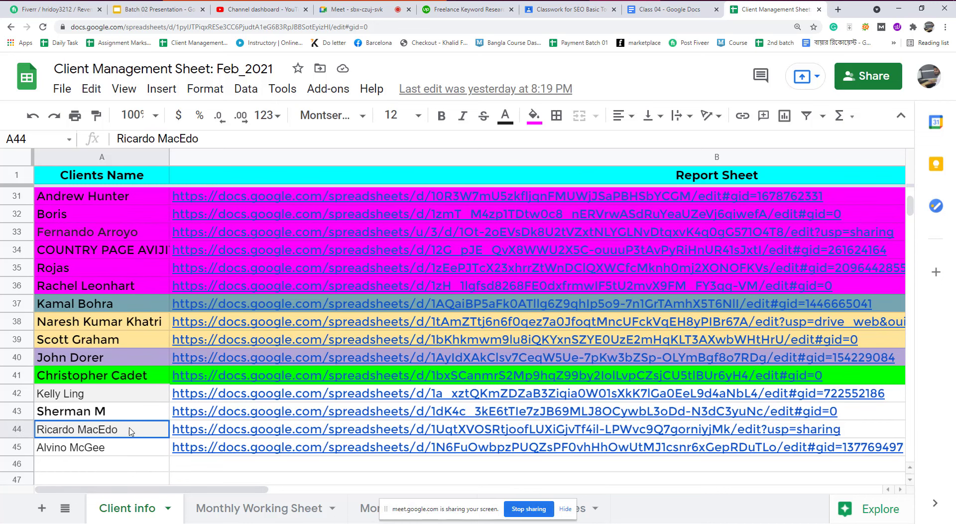
pyautogui.click(221, 436)
pyautogui.click(268, 457)
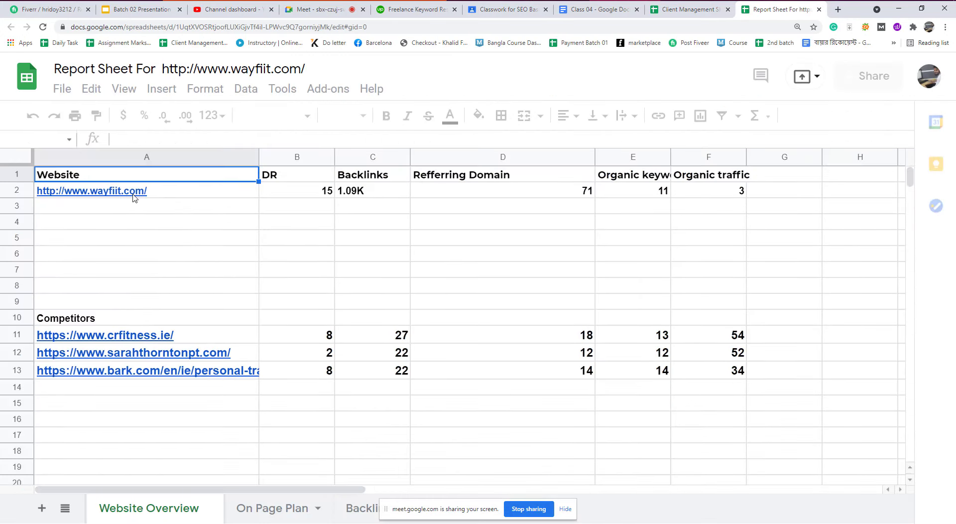
pyautogui.click(133, 193)
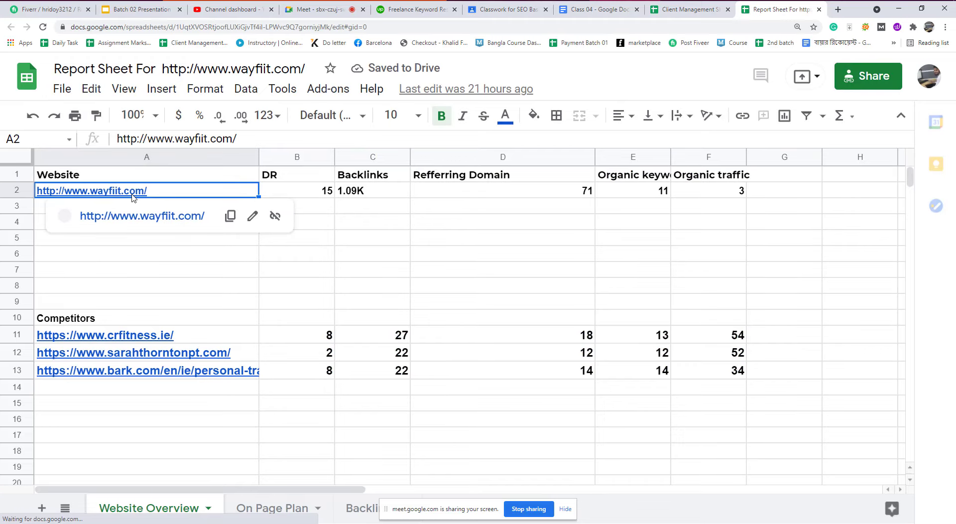
pyautogui.click(131, 220)
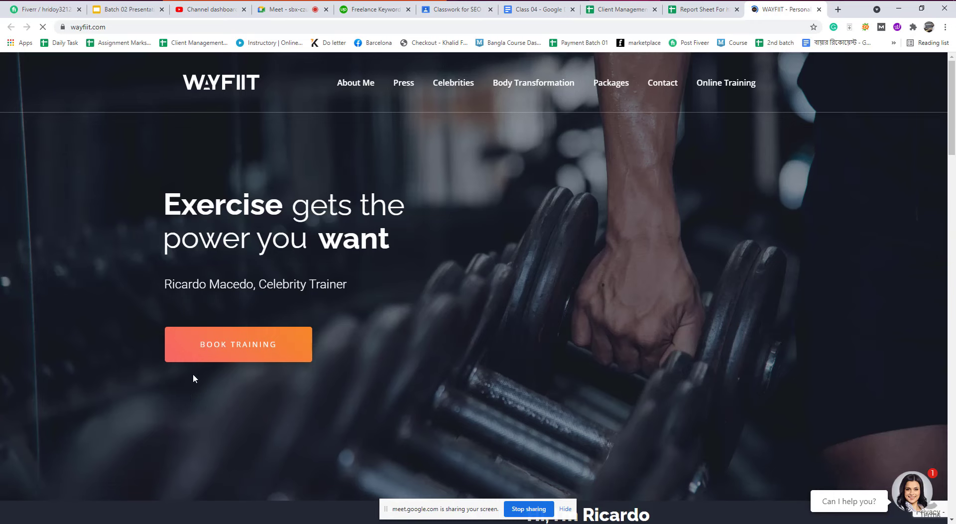
# Step: Skim the WAYFIIT homepage, check the students' replies in the Google Meet chat and return to the website
pyautogui.scroll(-5, 193, 372)
pyautogui.scroll(-6, 345, 370)
pyautogui.scroll(15, 338, 378)
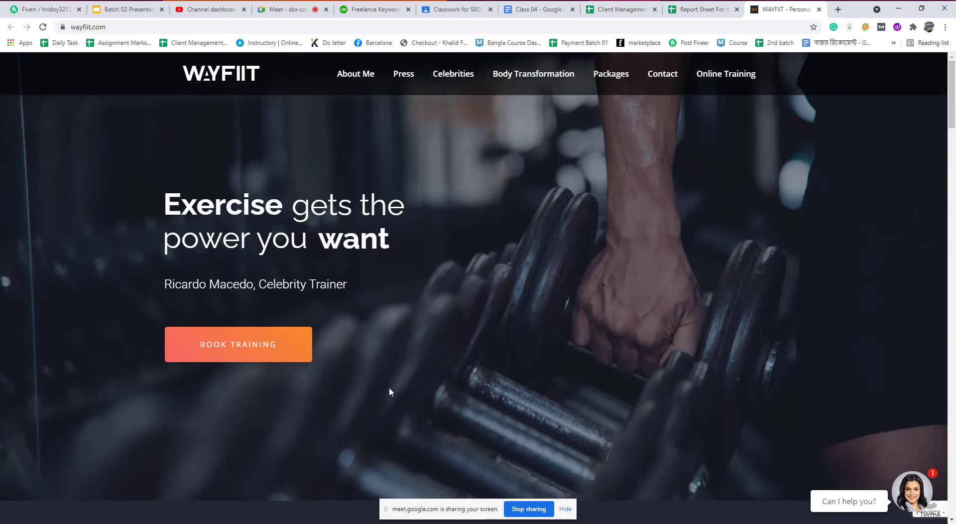
pyautogui.click(294, 10)
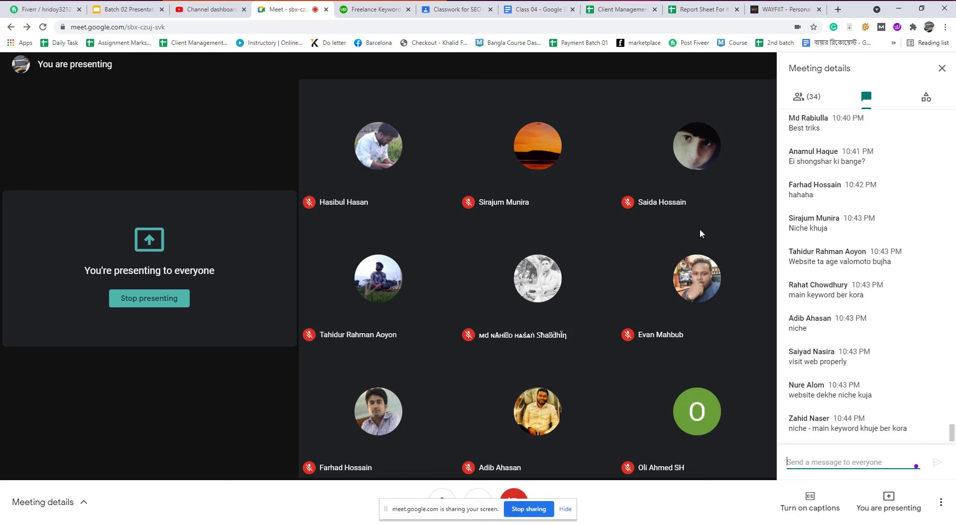
pyautogui.click(804, 11)
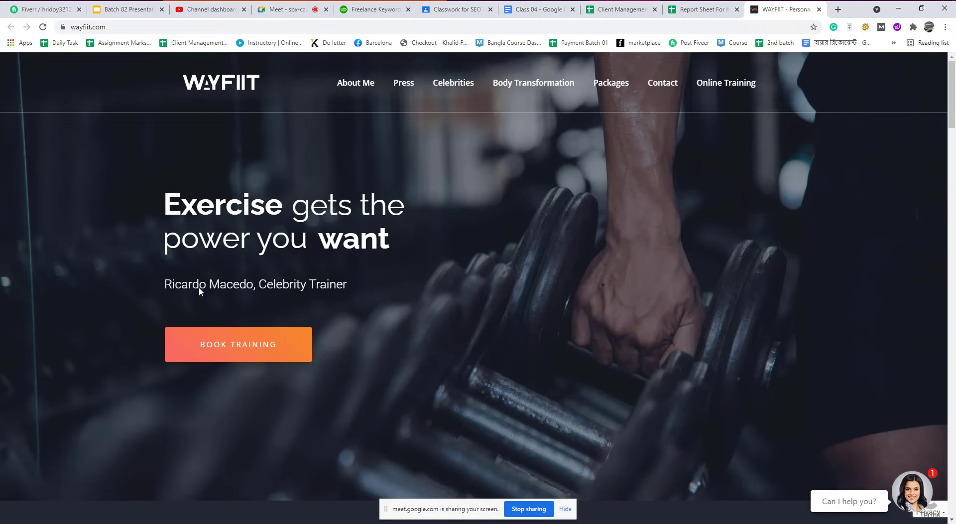
# Step: Go to the homepage's introduction section and highlight its "Personal Trainer" heading
pyautogui.scroll(-2, 312, 289)
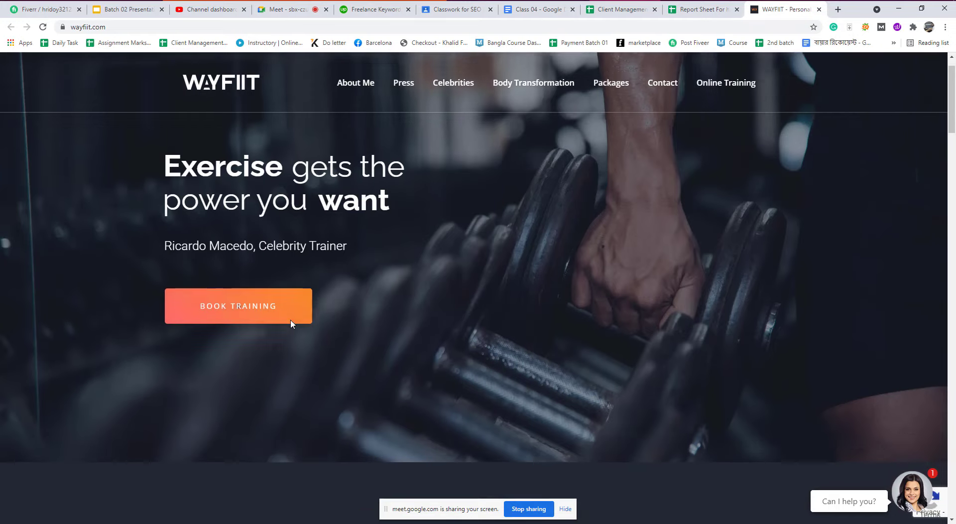
pyautogui.scroll(2, 297, 250)
pyautogui.scroll(-5, 296, 250)
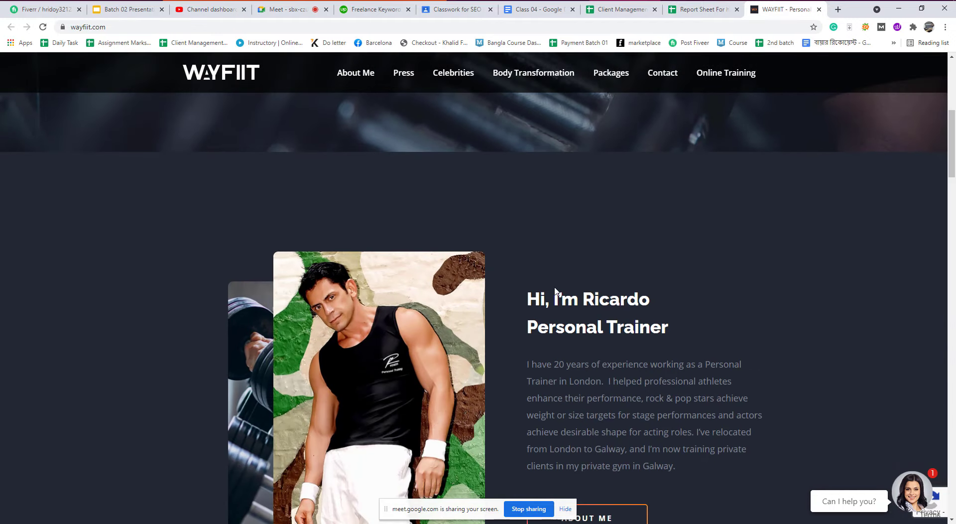
pyautogui.moveTo(528, 327); pyautogui.dragTo(661, 337)
pyautogui.click(670, 337)
pyautogui.scroll(-2, 671, 337)
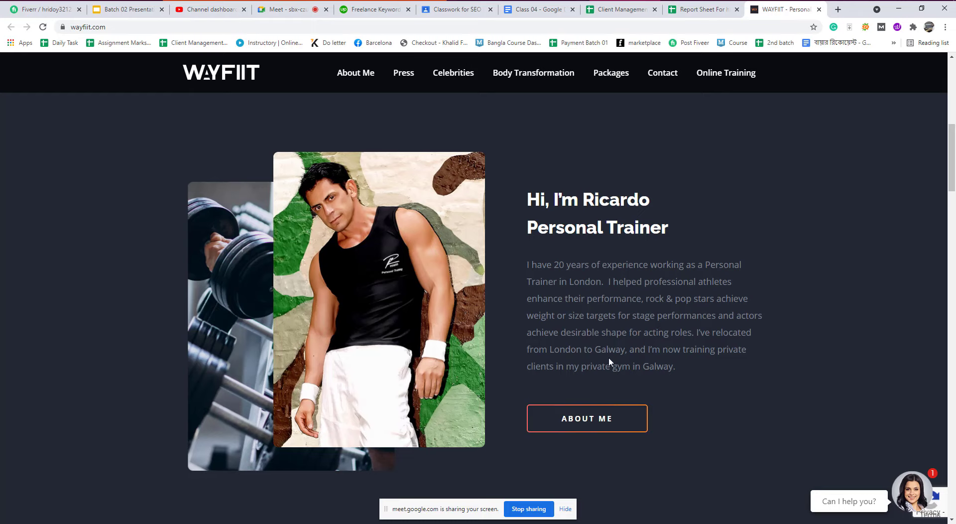
# Step: Highlight the introduction's phrases about training private clients and "in my private gym in Galway."
pyautogui.moveTo(549, 350); pyautogui.dragTo(749, 350)
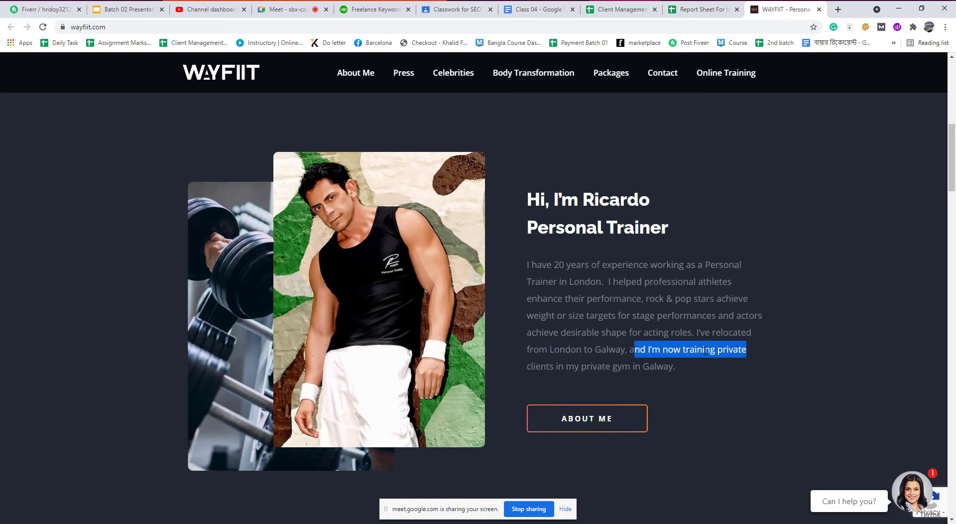
pyautogui.moveTo(558, 367); pyautogui.dragTo(673, 371)
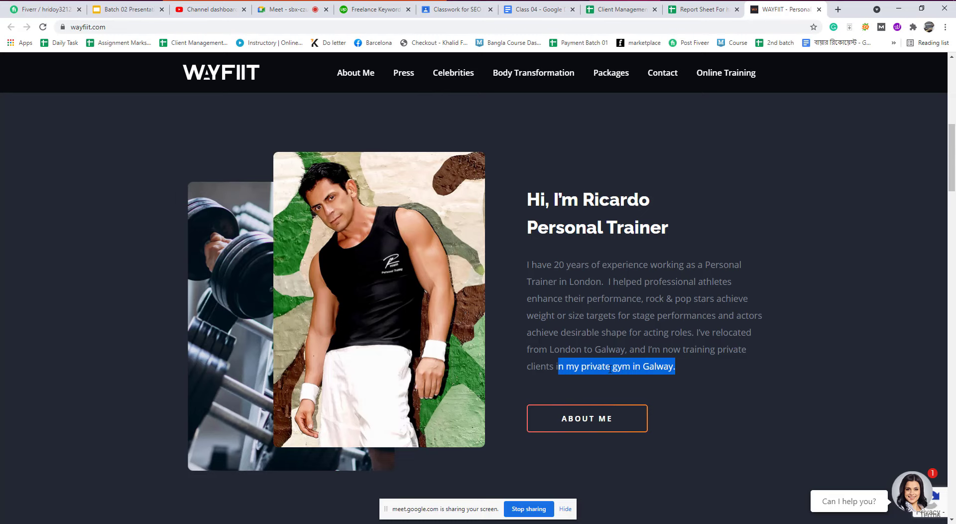
pyautogui.scroll(-9, 606, 371)
pyautogui.scroll(10, 559, 378)
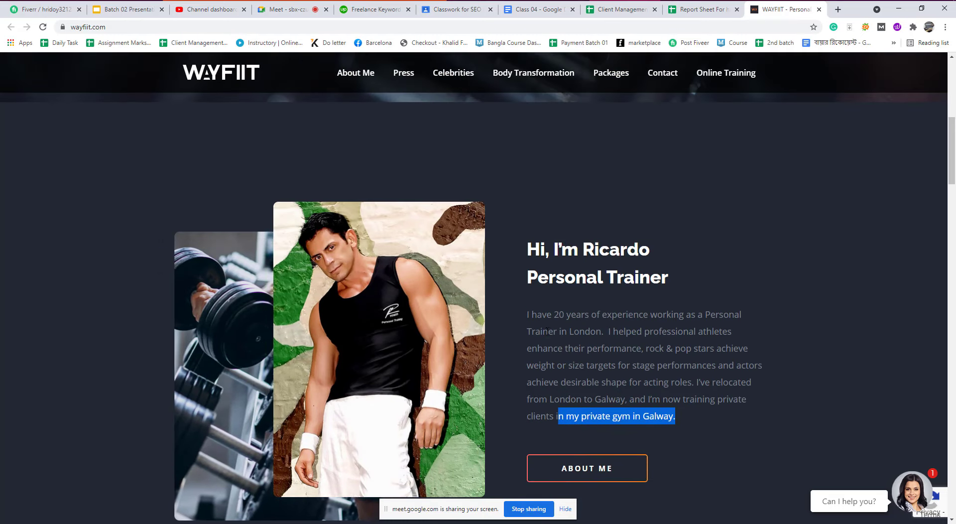
# Step: Reread the trainer's introduction paragraph, highlighting the text from "I have 20 years of experience" through the mention of Galway
pyautogui.moveTo(548, 331); pyautogui.dragTo(554, 331)
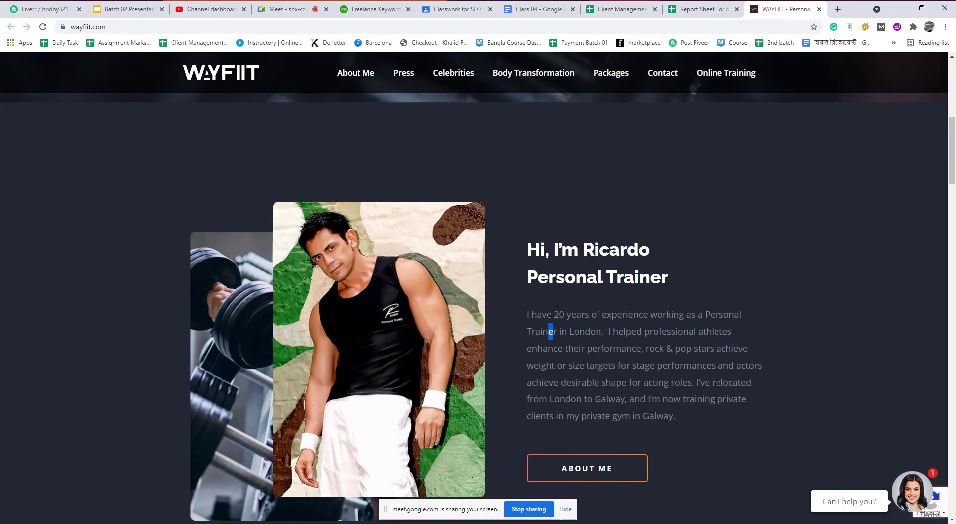
pyautogui.click(573, 326)
pyautogui.scroll(-2, 571, 328)
pyautogui.scroll(1, 570, 328)
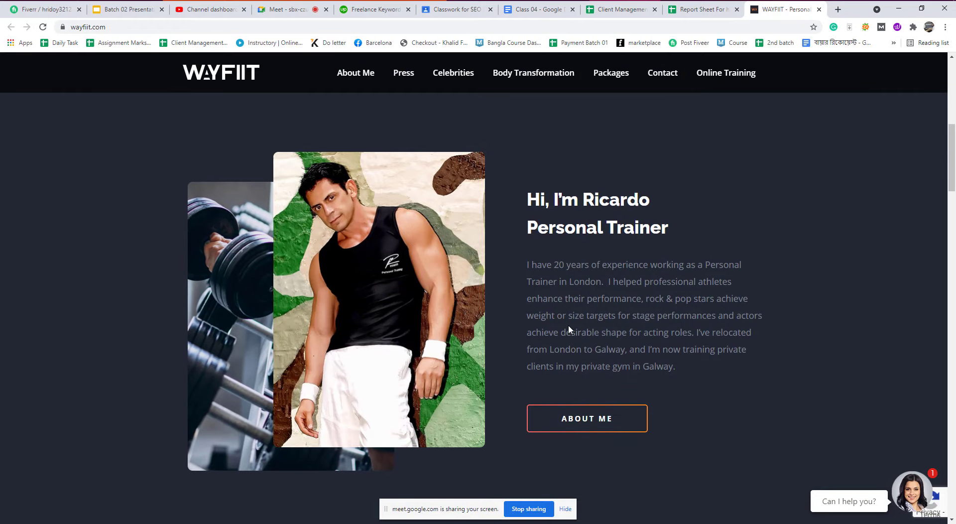
pyautogui.moveTo(529, 265); pyautogui.dragTo(639, 351)
pyautogui.click(638, 351)
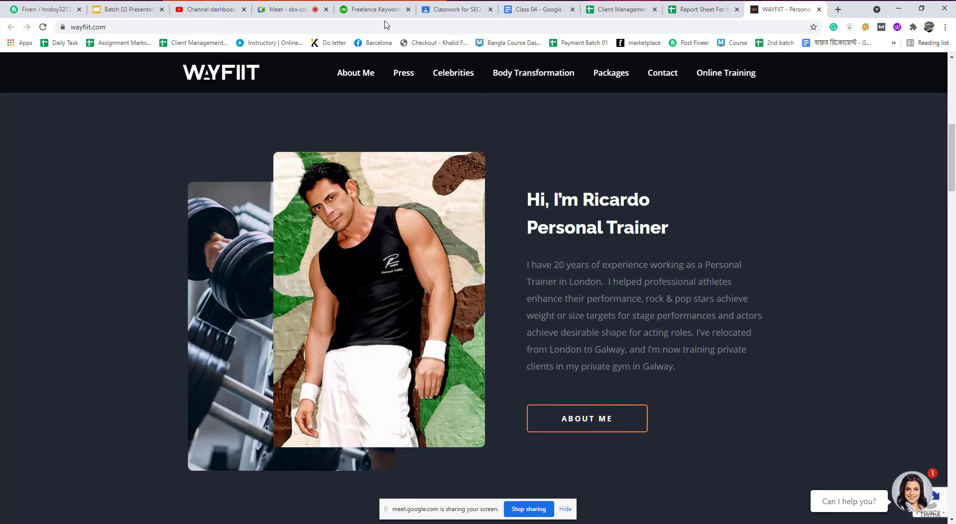
# Step: Send "What is your targeted keywords" followed by "???" to everyone in the Google Meet chat
pyautogui.click(279, 14)
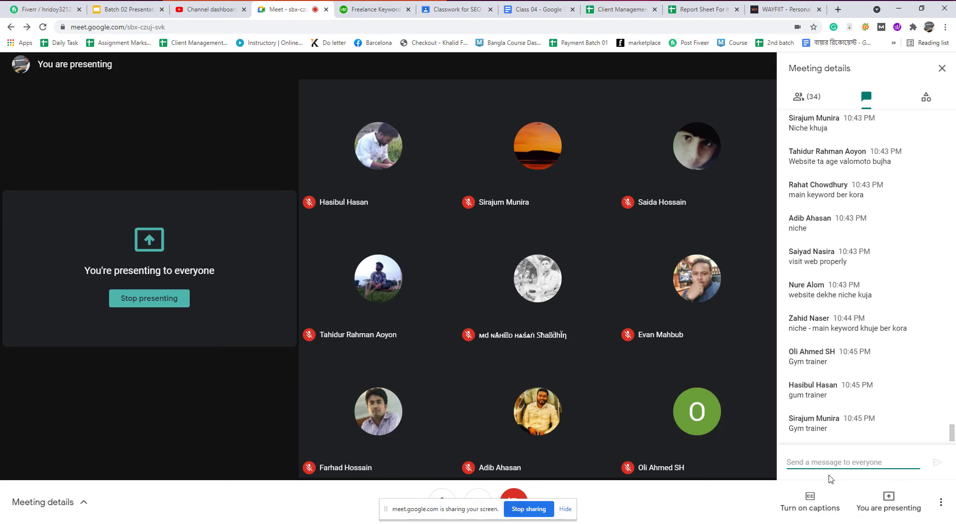
pyautogui.click(814, 463)
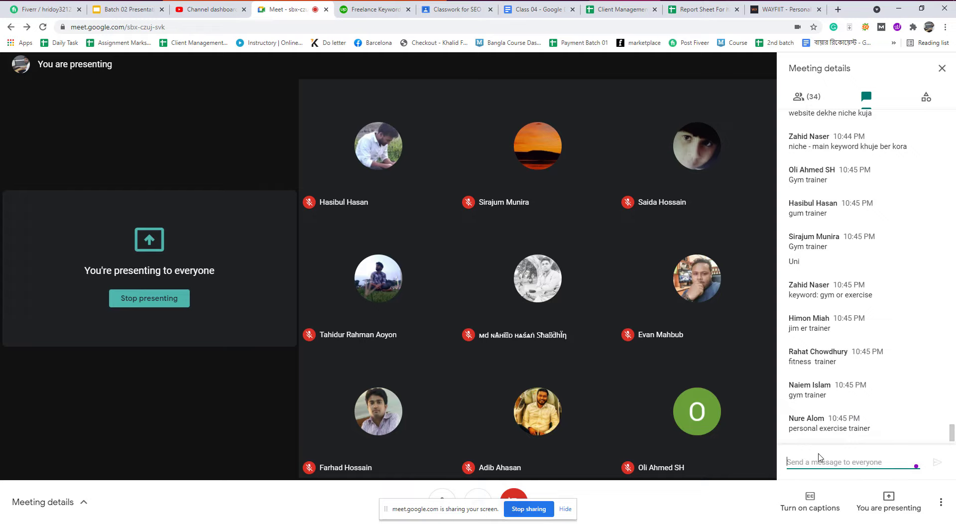
pyautogui.write('What is y')
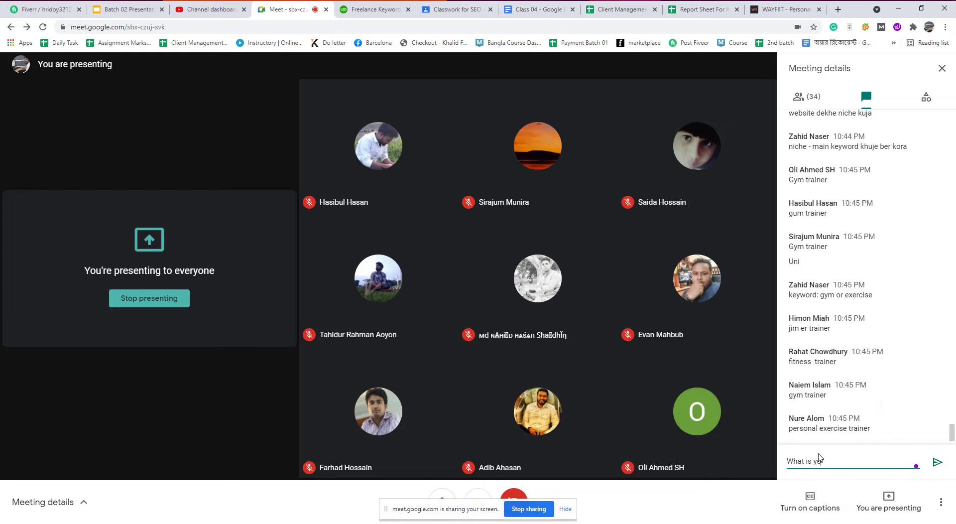
pyautogui.write('our targete')
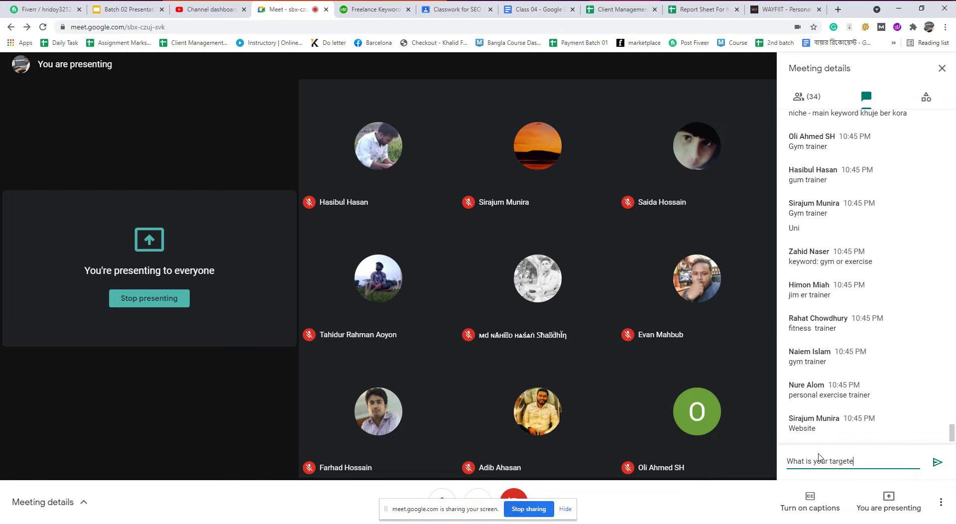
pyautogui.write('d  keywords')
pyautogui.press('Return')
pyautogui.write('???')
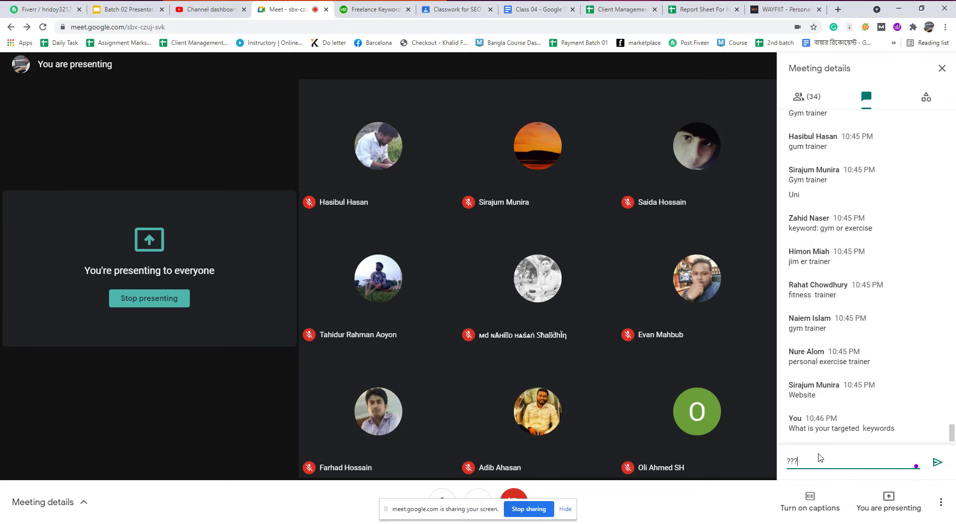
pyautogui.press('Return')
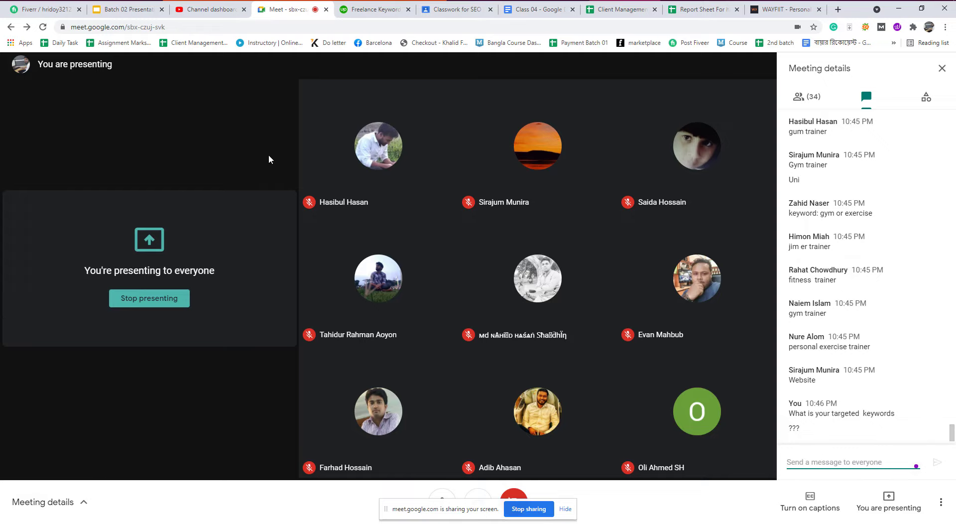
# Step: Switch to Upwork, open the "SEO Backlinks" client conversation in the messages and point out the last message's time
pyautogui.click(374, 11)
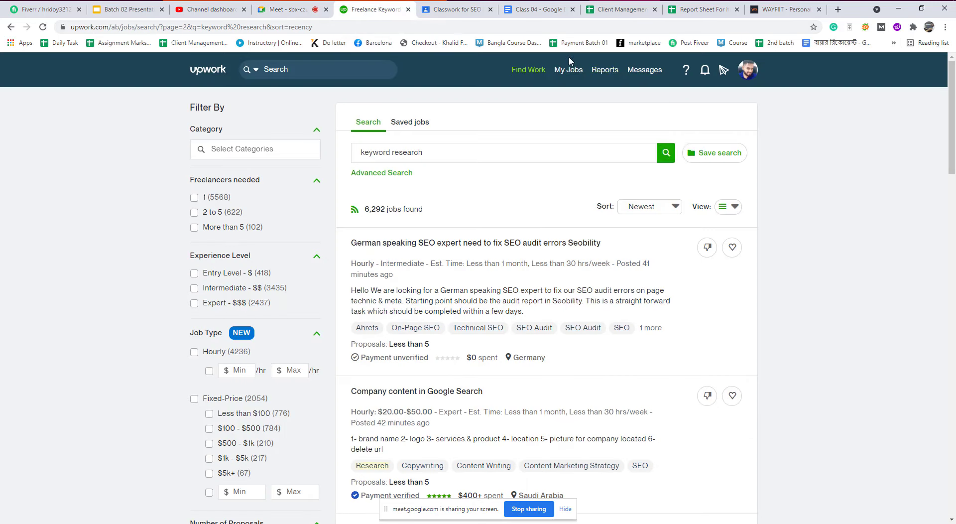
pyautogui.click(640, 76)
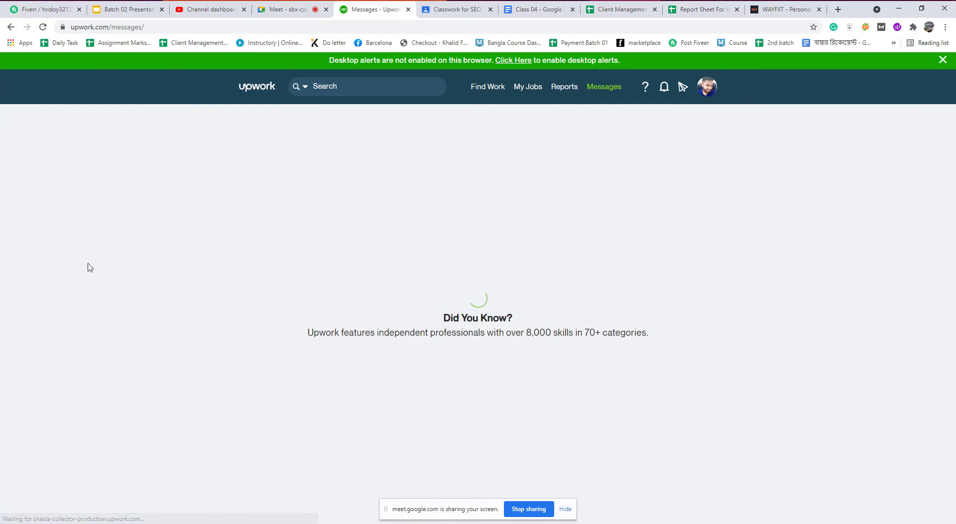
pyautogui.scroll(-2, 79, 348)
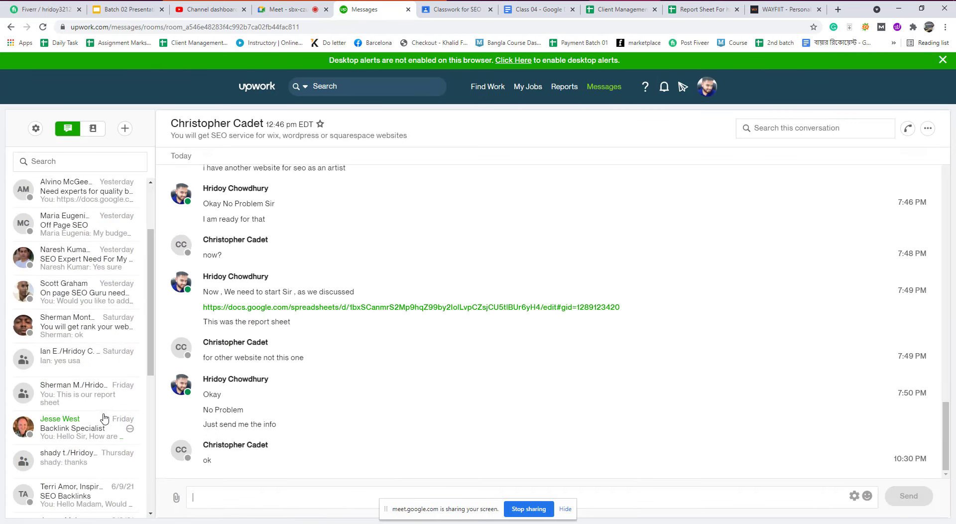
pyautogui.scroll(2, 79, 392)
pyautogui.click(65, 251)
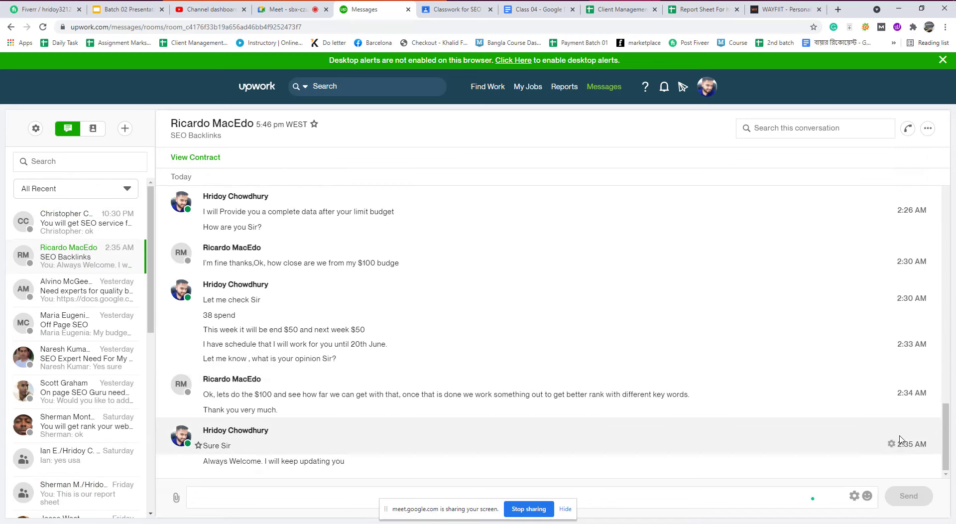
pyautogui.moveTo(898, 438)
pyautogui.mouseDown()
pyautogui.moveTo(913, 443)
pyautogui.moveTo(898, 448)
pyautogui.mouseUp()
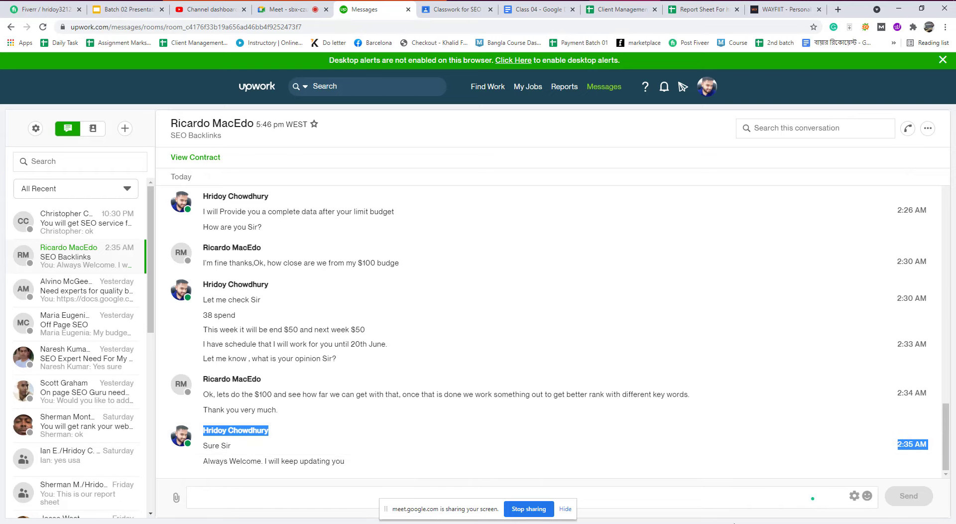
pyautogui.click(692, 492)
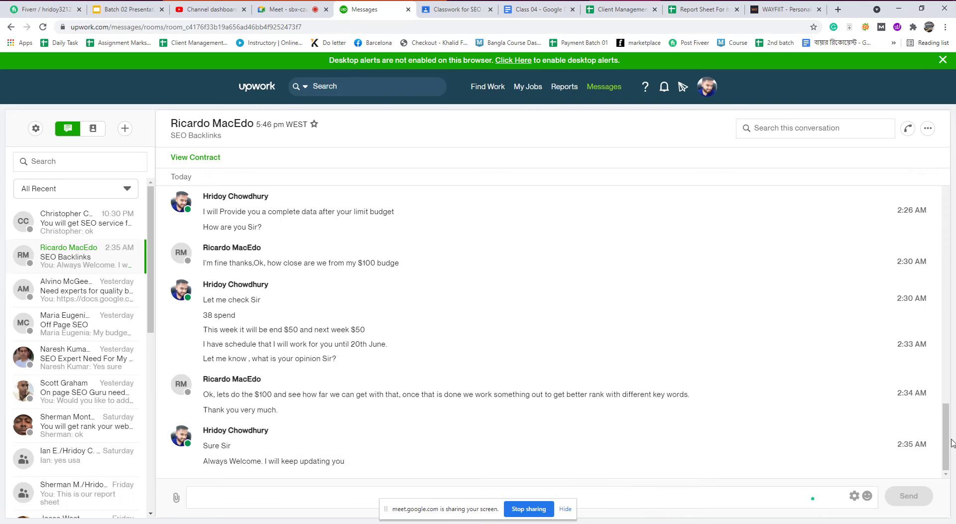
# Step: Review the SEO Backlinks conversation back to the client's opening message, highlighting "backlink builder" in the offer
pyautogui.scroll(5, 456, 360)
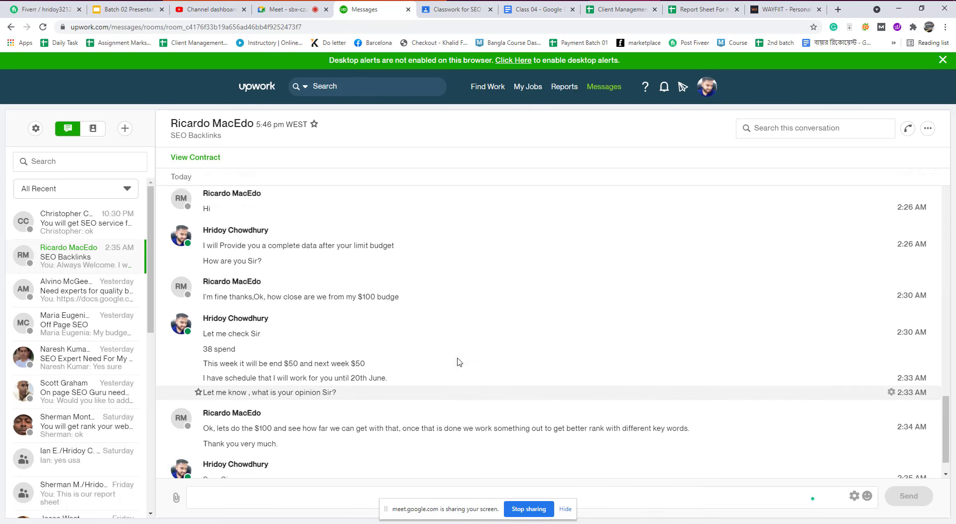
pyautogui.scroll(10, 363, 348)
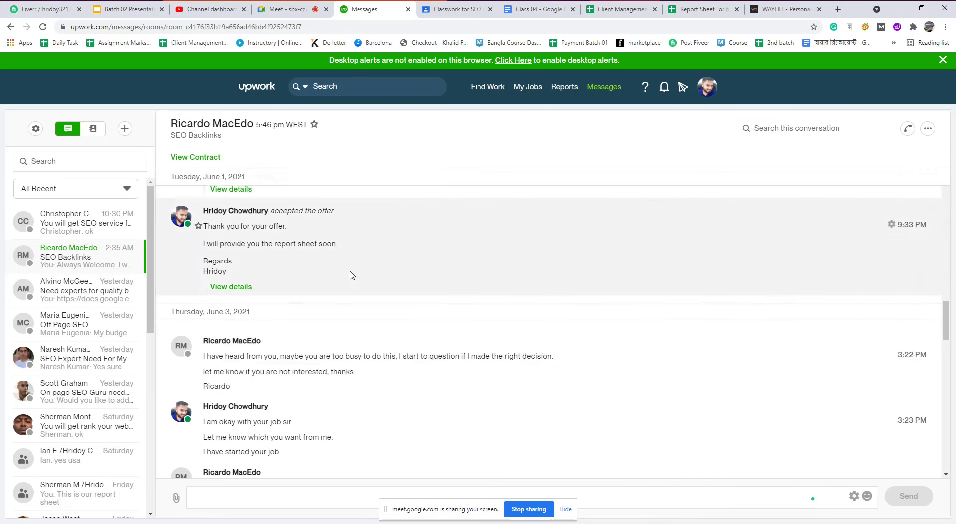
pyautogui.scroll(-3, 352, 271)
pyautogui.scroll(4, 352, 279)
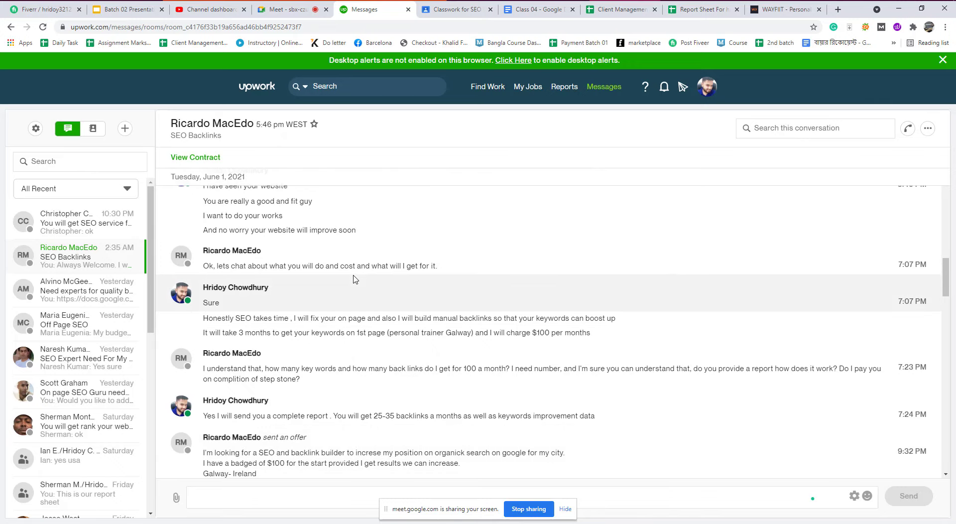
pyautogui.scroll(-3, 335, 346)
pyautogui.moveTo(299, 304); pyautogui.dragTo(332, 304)
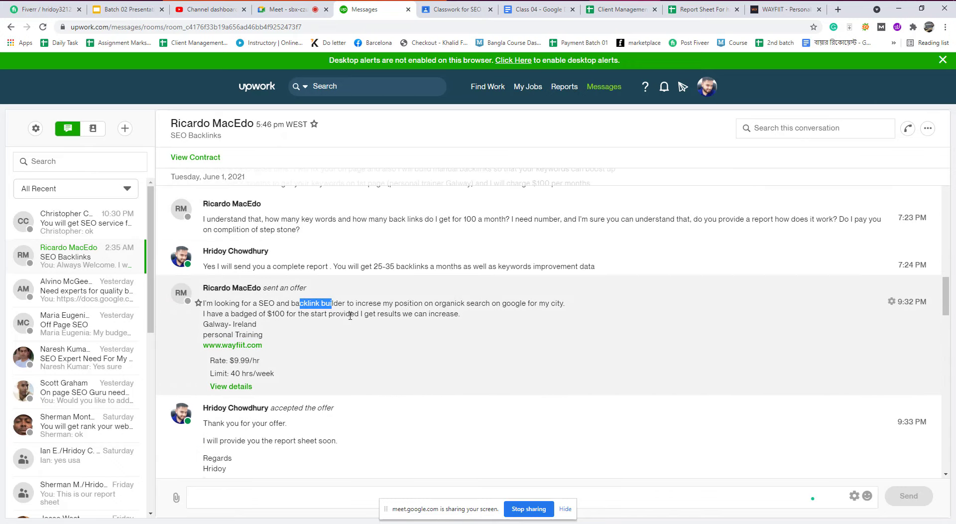
pyautogui.scroll(4, 374, 319)
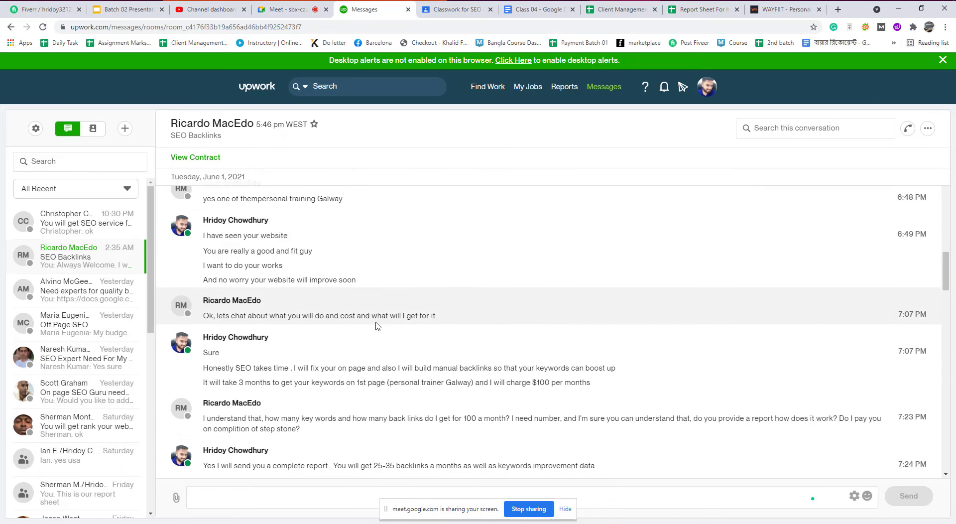
pyautogui.scroll(2, 376, 324)
pyautogui.scroll(3, 379, 324)
pyautogui.scroll(1, 384, 324)
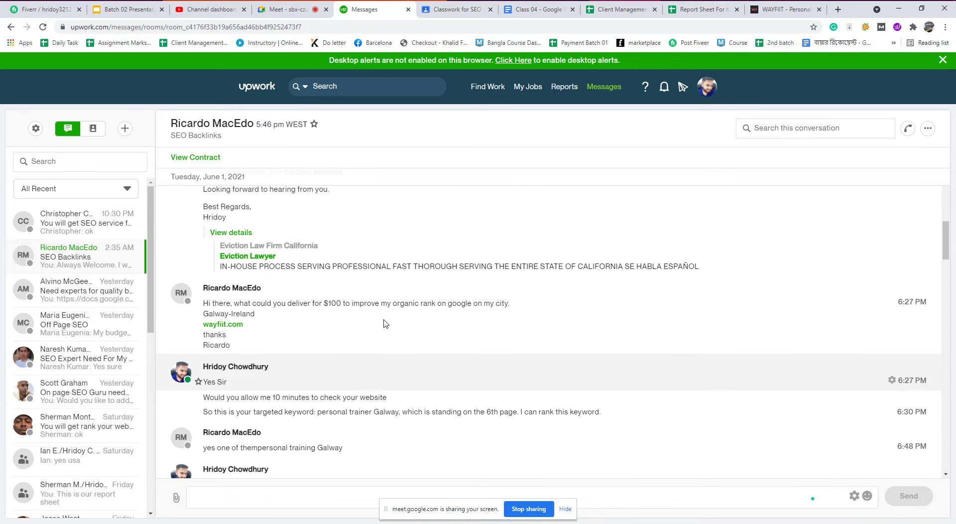
# Step: Highlight the client's opening question about what $100 could deliver to improve organic rank on Google in their city
pyautogui.moveTo(248, 303); pyautogui.dragTo(382, 304)
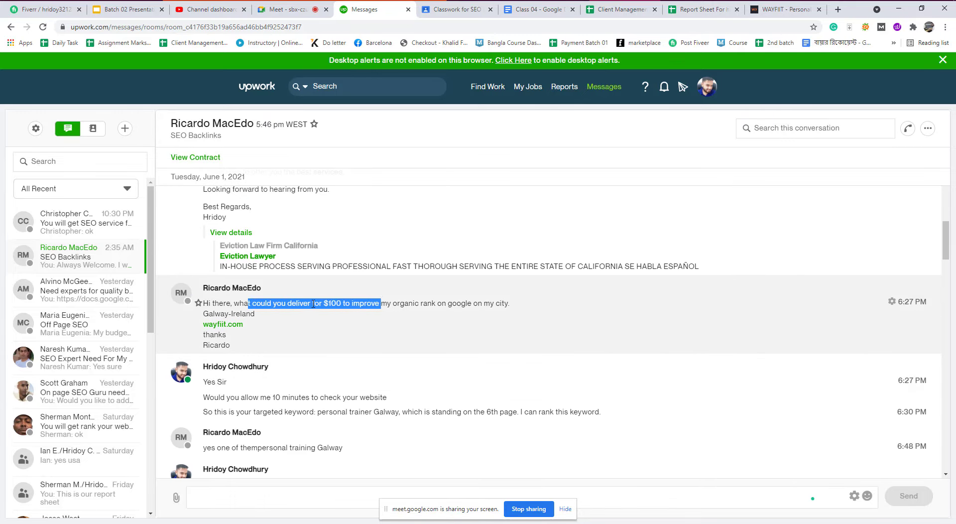
pyautogui.click(259, 318)
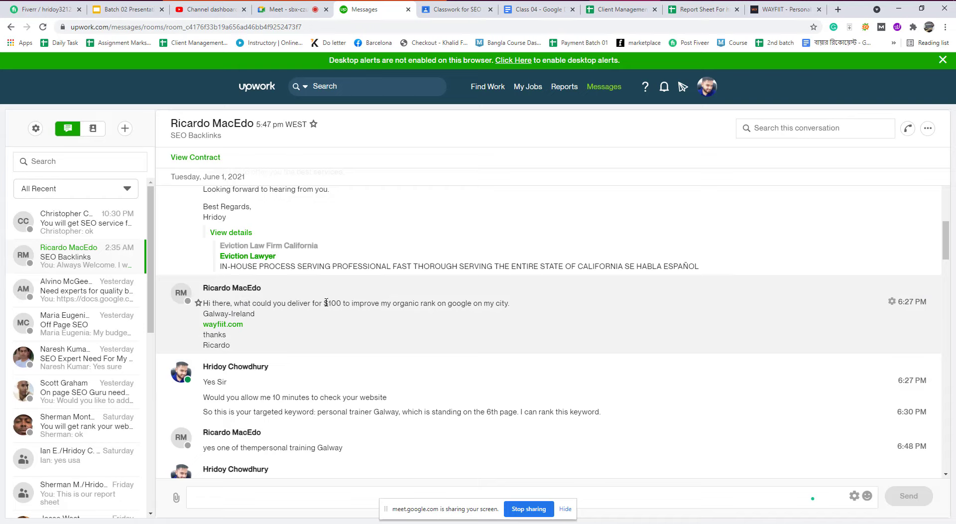
pyautogui.moveTo(323, 303); pyautogui.dragTo(341, 303)
pyautogui.moveTo(400, 303); pyautogui.dragTo(515, 304)
pyautogui.click(451, 303)
pyautogui.click(503, 304)
pyautogui.tripleClick(502, 303)
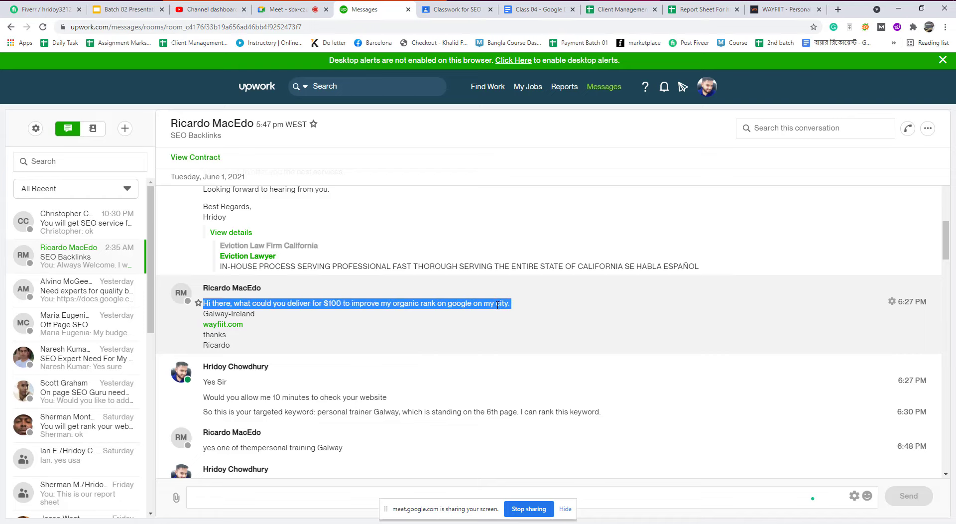
pyautogui.click(501, 304)
pyautogui.tripleClick(501, 305)
pyautogui.click(497, 300)
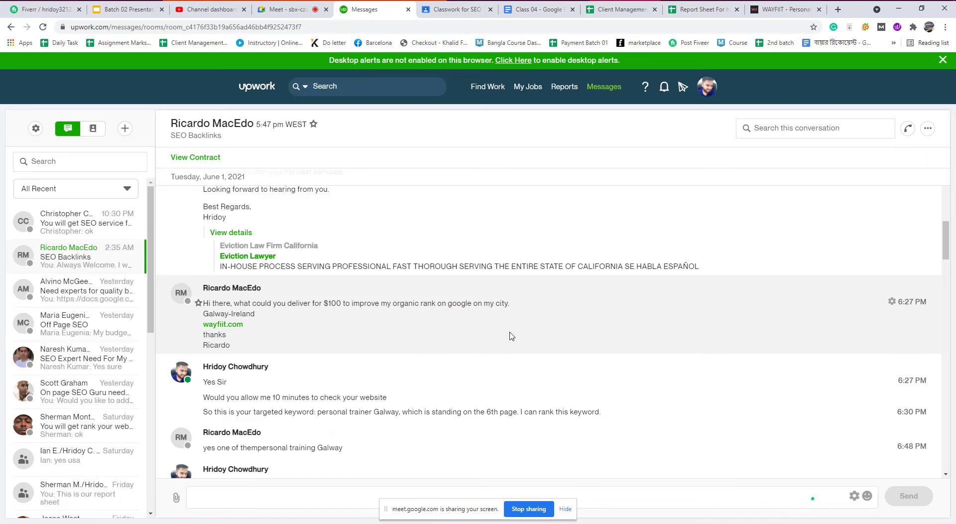
# Step: Switch to the WAYFIIT website and highlight the mention of relocating in the trainer's introduction
pyautogui.click(770, 14)
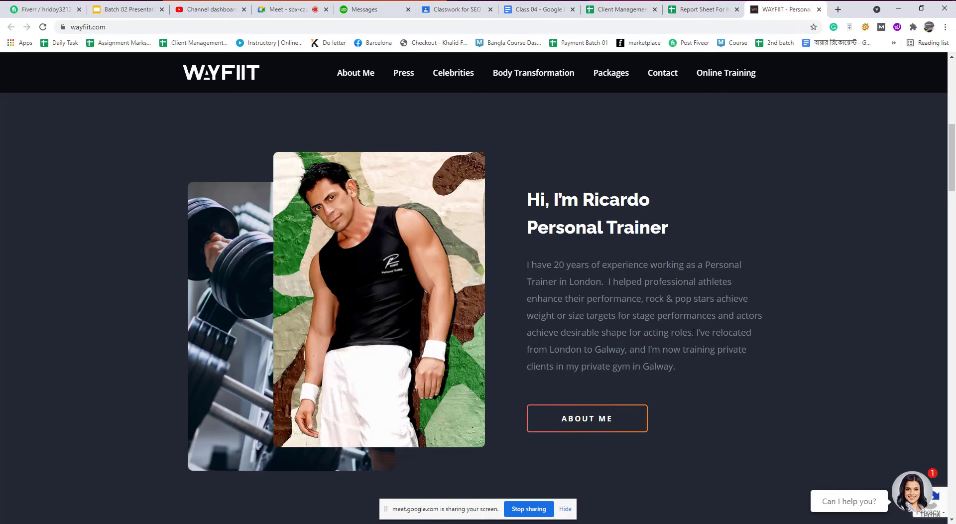
pyautogui.moveTo(693, 333); pyautogui.dragTo(758, 336)
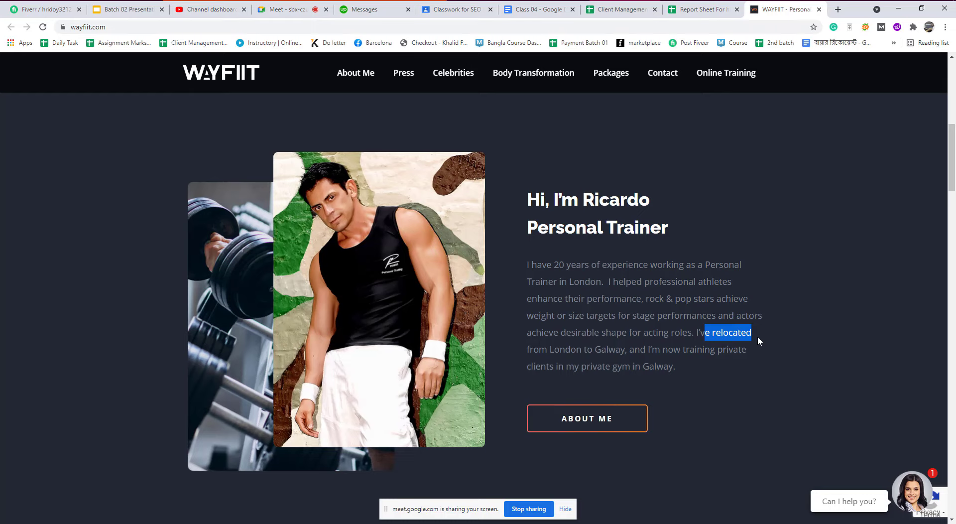
pyautogui.click(530, 348)
# Step: Copy "Galway" from the trainer's introduction and send it to everyone in the Google Meet chat
pyautogui.moveTo(550, 349); pyautogui.dragTo(625, 351)
pyautogui.click(604, 352)
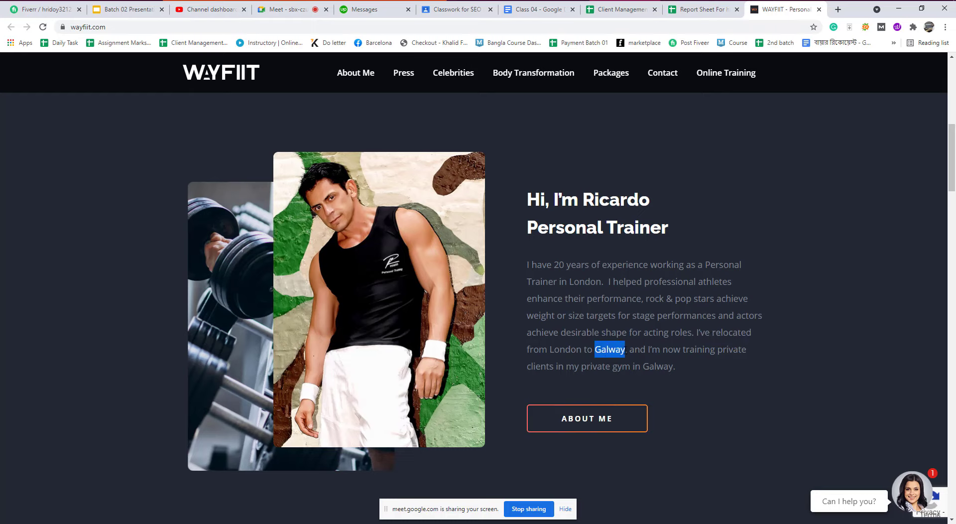
pyautogui.rightClick(616, 350)
pyautogui.click(639, 358)
pyautogui.click(286, 9)
pyautogui.click(799, 467)
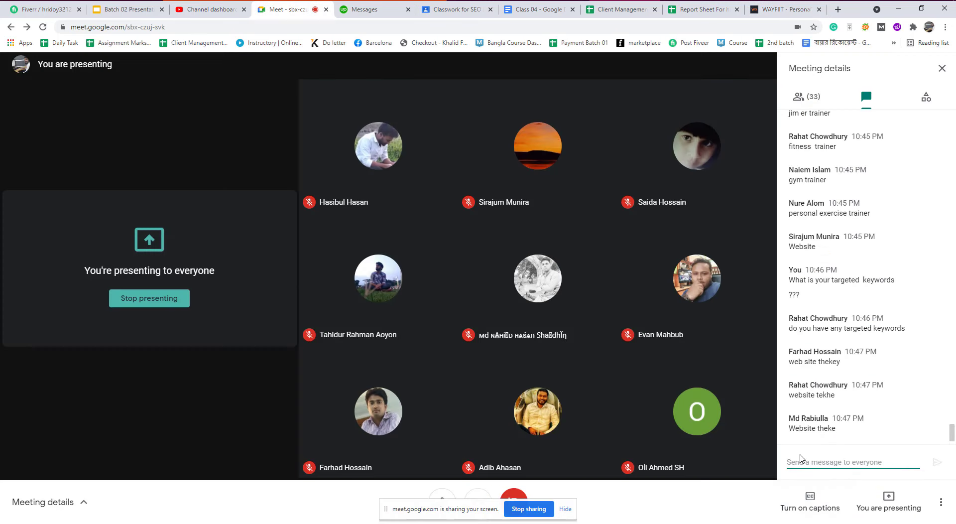
pyautogui.hotkey('ctrl', 'v')
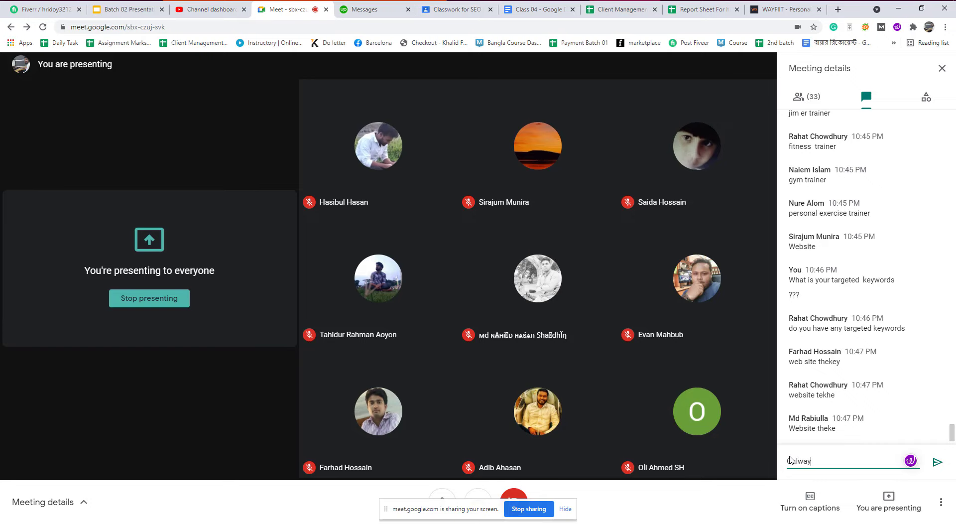
pyautogui.press('Return')
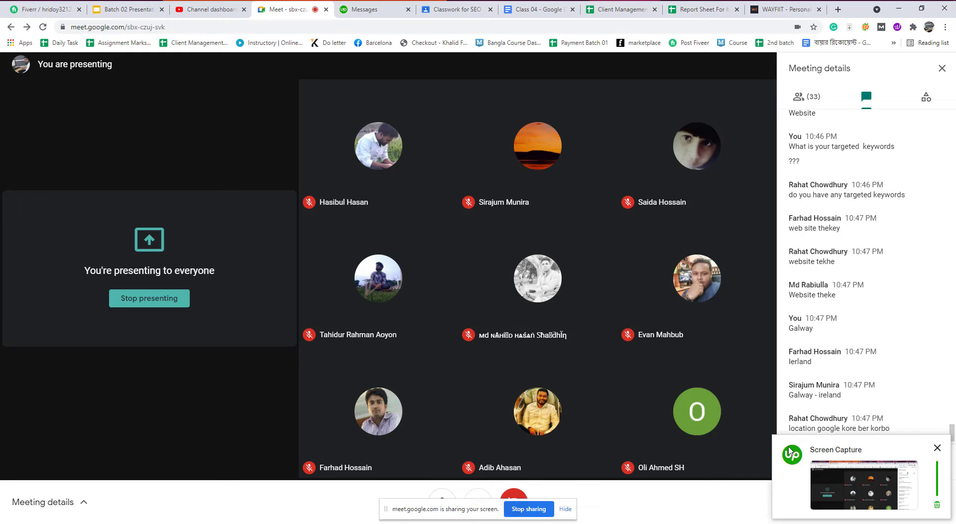
# Step: Draft "Personal Trainer" as a new message in the meeting chat without sending it
pyautogui.click(825, 463)
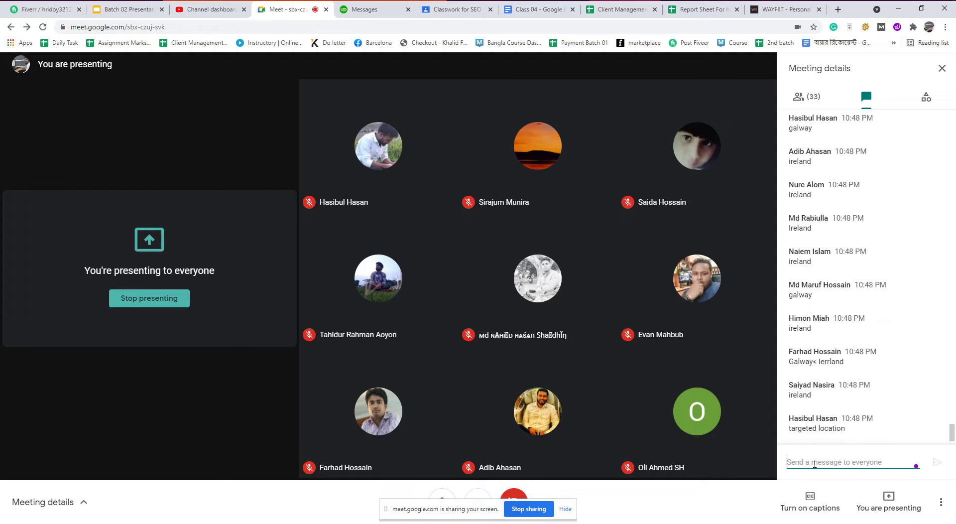
pyautogui.write('Personb')
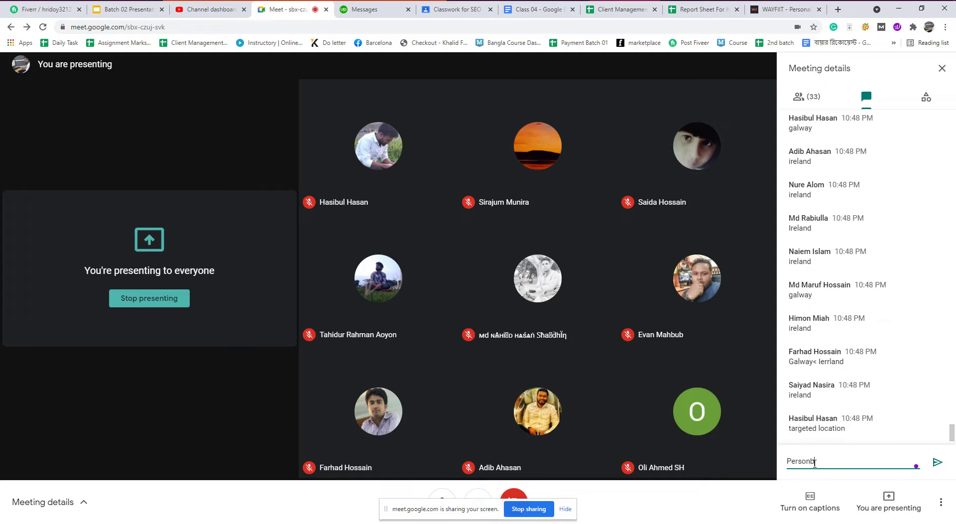
pyautogui.press('BackSpace')
pyautogui.write('al Trainer')
# Step: Examine the WAYFIIT homepage from the trainer's introduction to the contact form for possible keywords
pyautogui.click(782, 10)
pyautogui.scroll(-5, 549, 305)
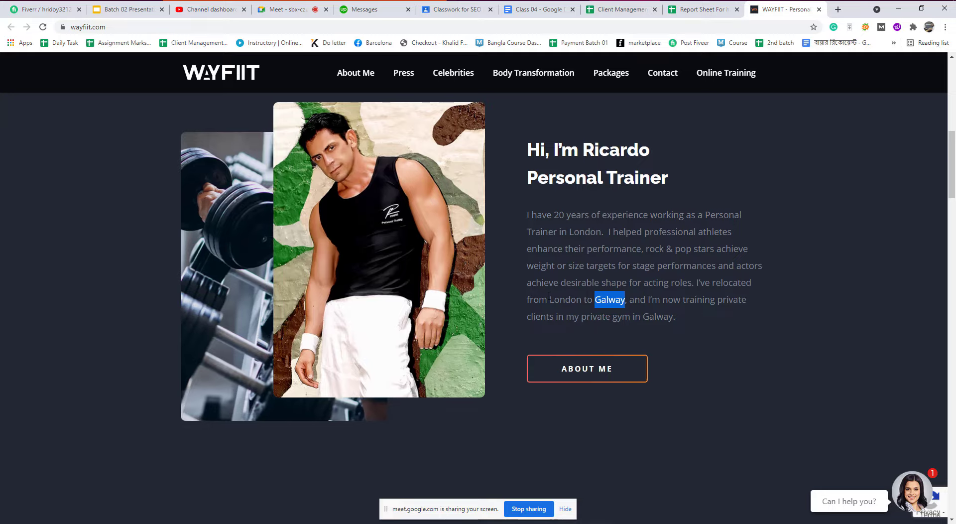
pyautogui.scroll(-4, 548, 302)
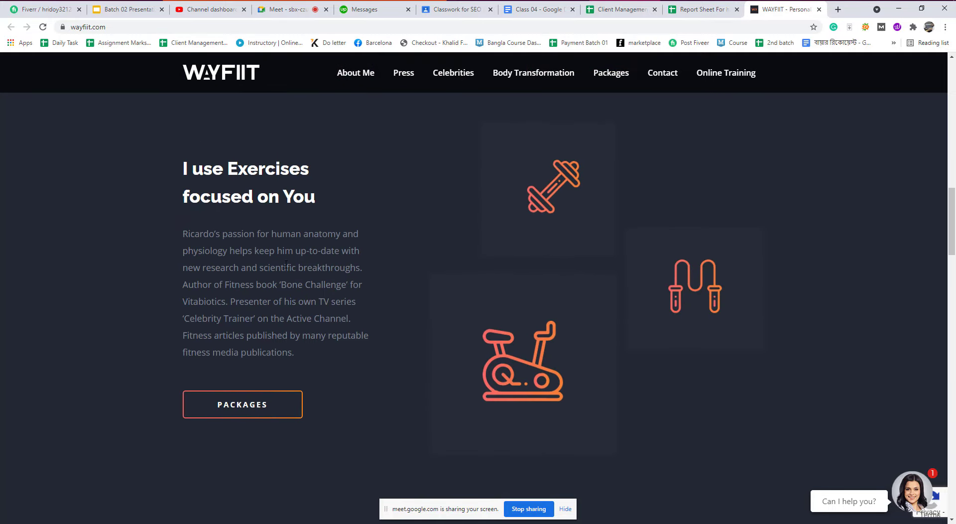
pyautogui.scroll(-3, 296, 273)
pyautogui.scroll(-12, 298, 274)
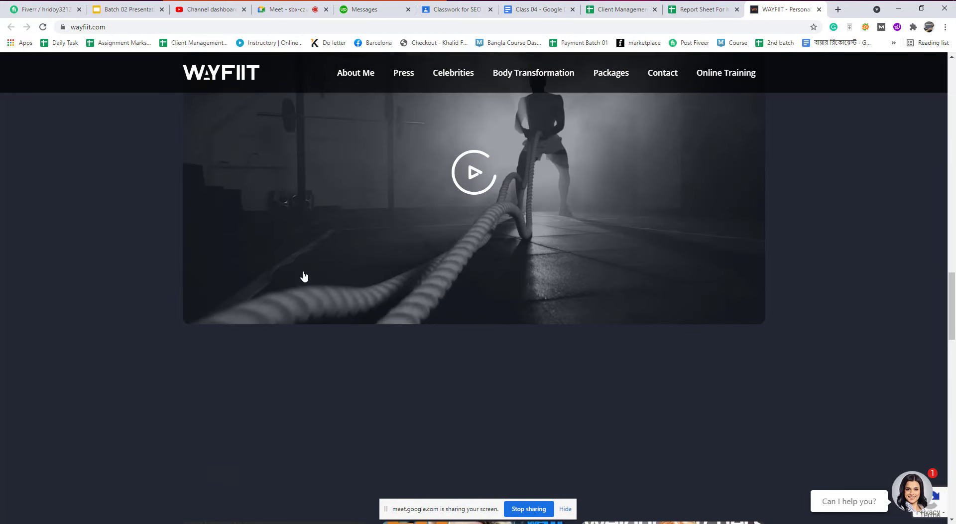
pyautogui.scroll(-16, 305, 275)
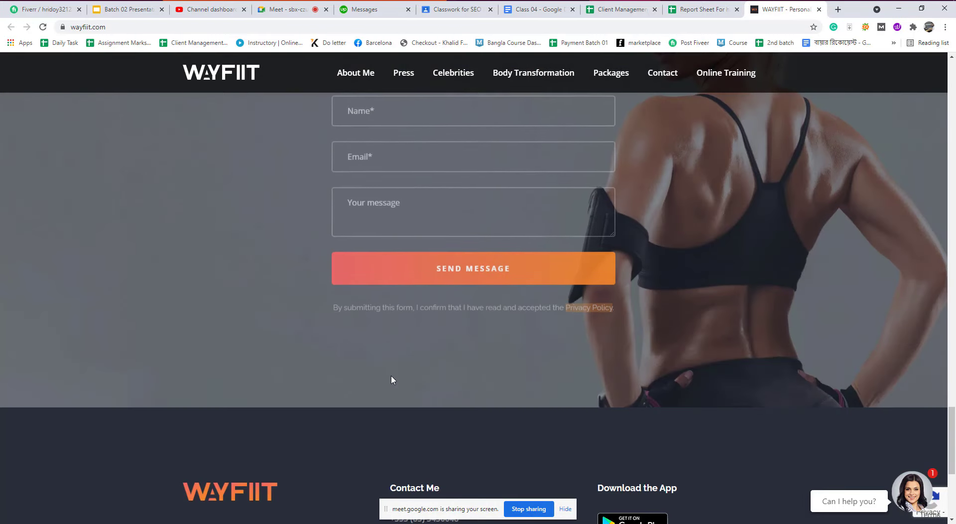
pyautogui.scroll(4, 394, 381)
pyautogui.scroll(5, 409, 394)
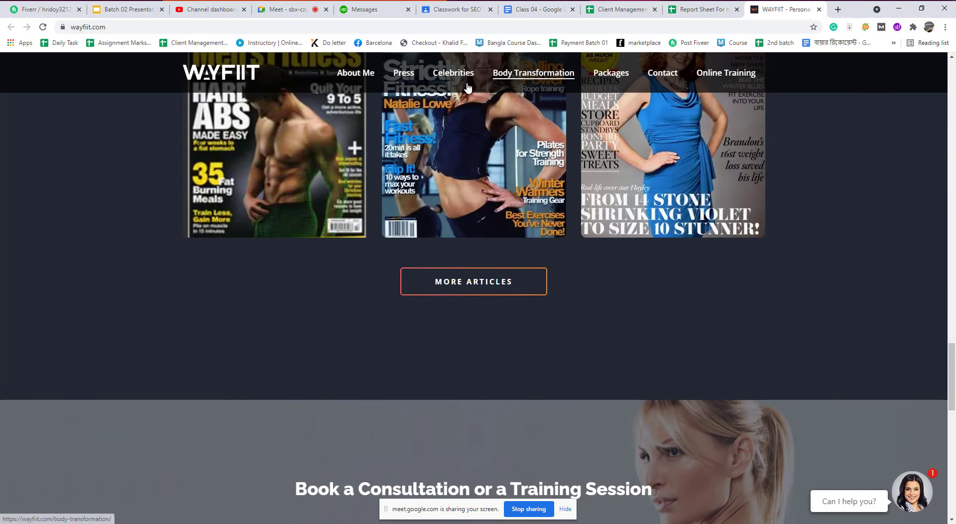
# Step: Return to the Upwork conversation and review the keyword and pricing discussion, highlighting the promised complete report and backlinks
pyautogui.click(351, 10)
pyautogui.scroll(-2, 319, 363)
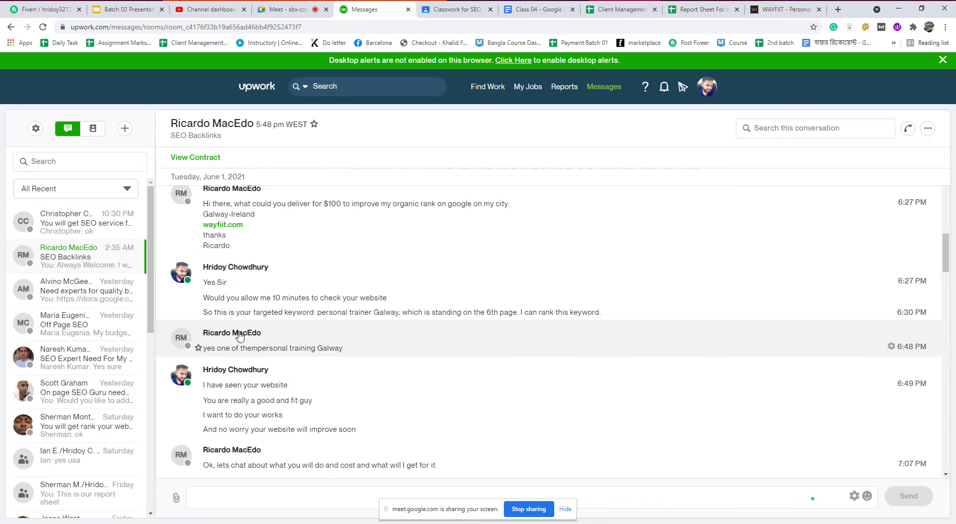
pyautogui.scroll(-2, 259, 349)
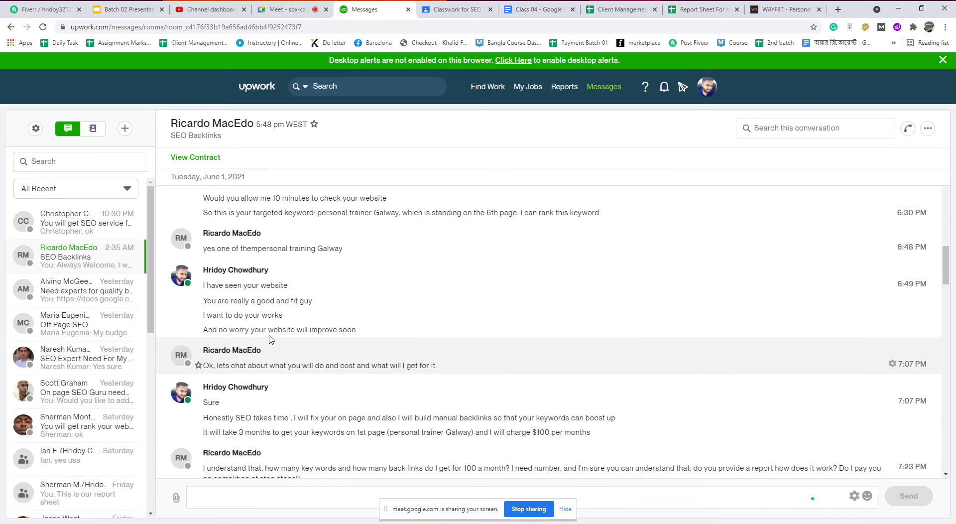
pyautogui.scroll(-2, 290, 350)
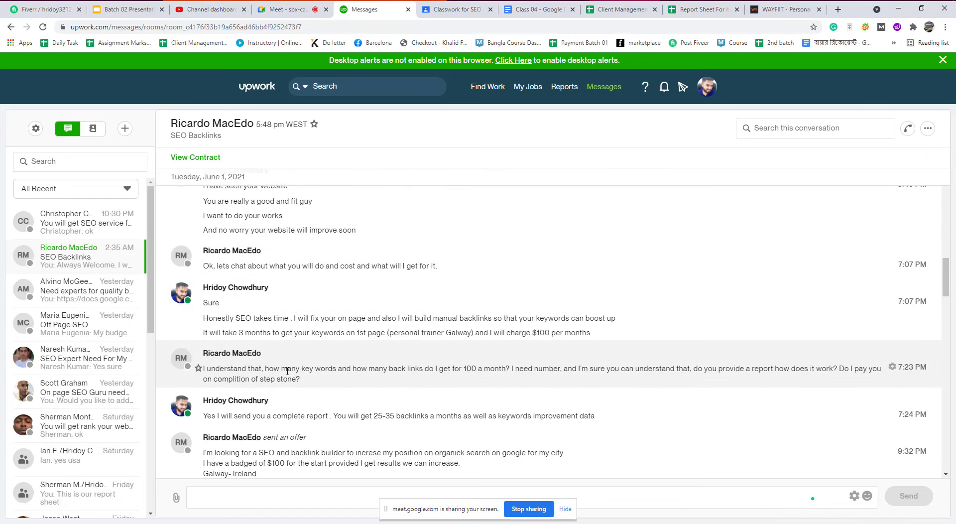
pyautogui.scroll(-1, 421, 368)
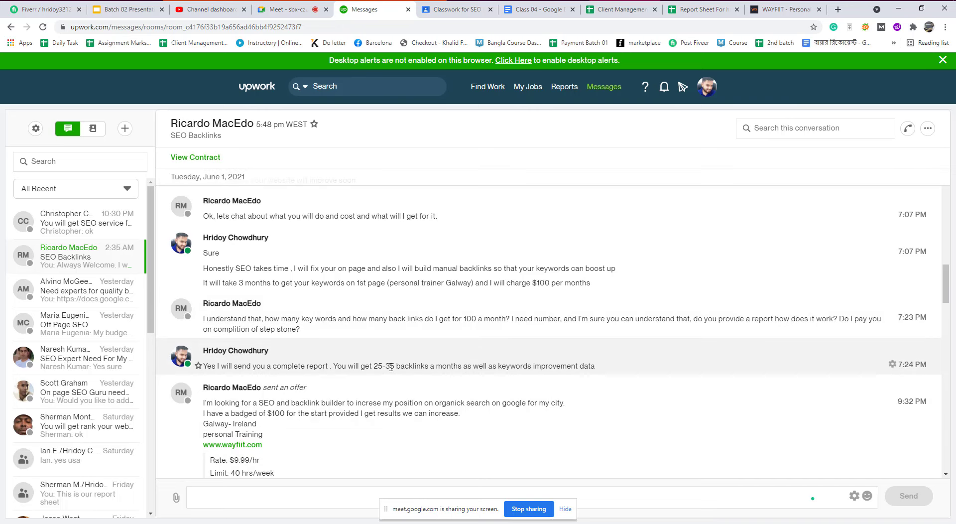
pyautogui.moveTo(275, 367); pyautogui.dragTo(397, 366)
pyautogui.scroll(-2, 422, 364)
pyautogui.click(305, 337)
# Step: Review the accepted offer and highlight the client's June 3 message about being too busy and not interested
pyautogui.scroll(-3, 268, 352)
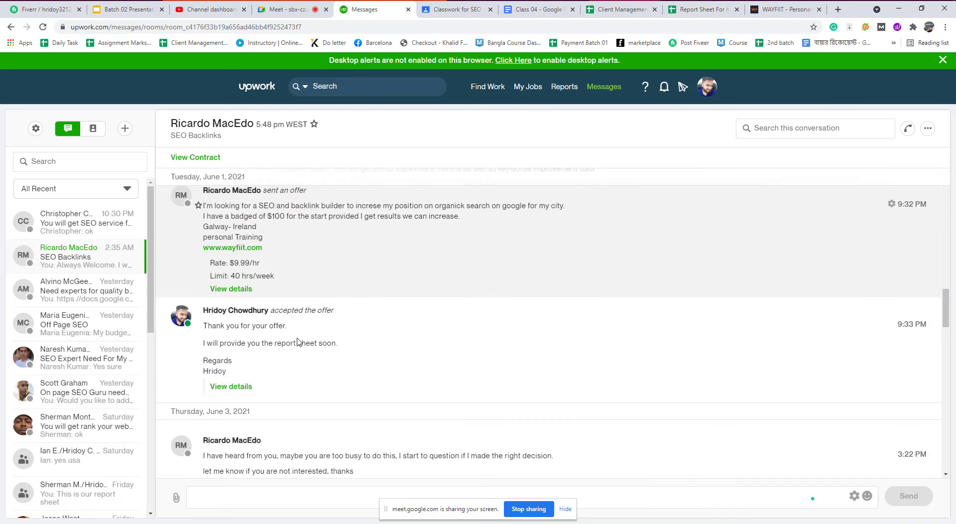
pyautogui.scroll(-2, 268, 352)
pyautogui.moveTo(305, 320); pyautogui.dragTo(308, 303)
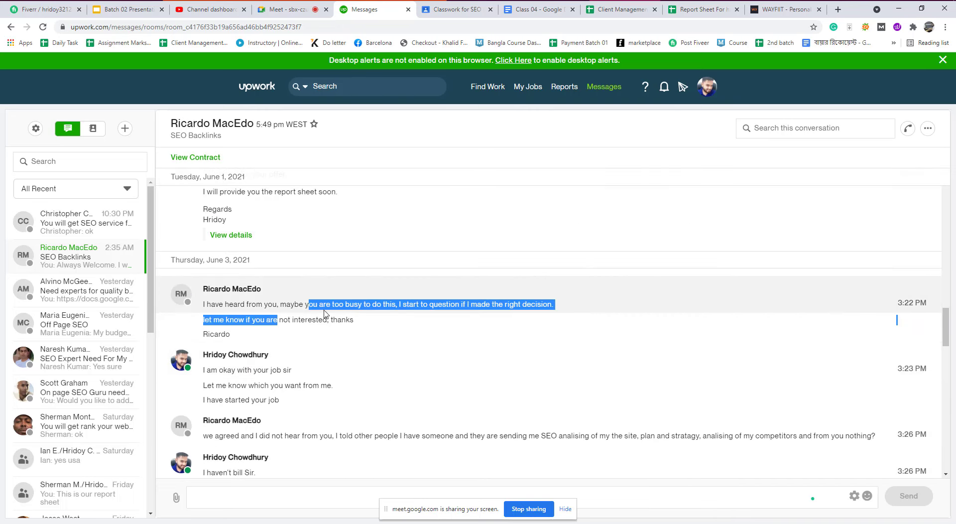
pyautogui.click(308, 336)
# Step: Copy the client's keyword "personal training Galway" from the Upwork conversation into the Google Meet chat draft below "Personal Trainer"
pyautogui.scroll(3, 307, 336)
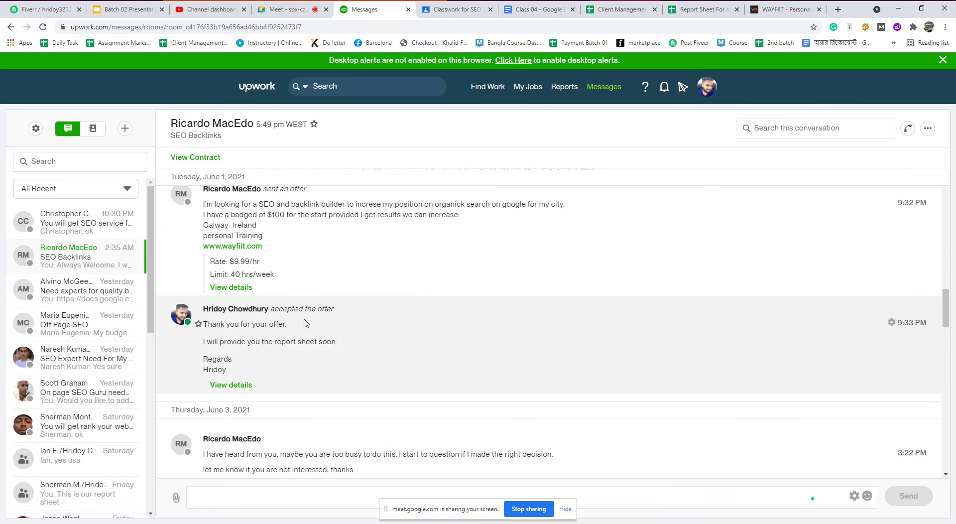
pyautogui.scroll(2, 346, 302)
pyautogui.scroll(5, 347, 302)
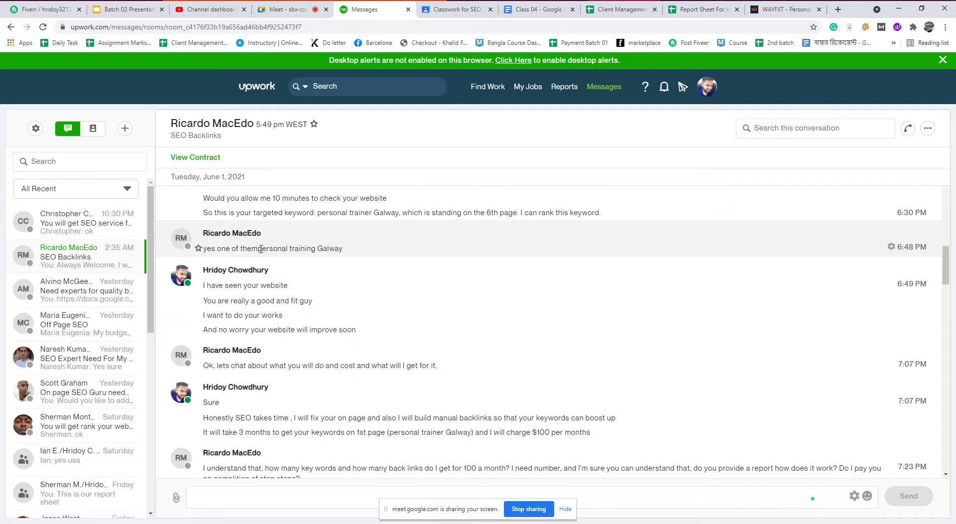
pyautogui.moveTo(262, 249); pyautogui.dragTo(343, 250)
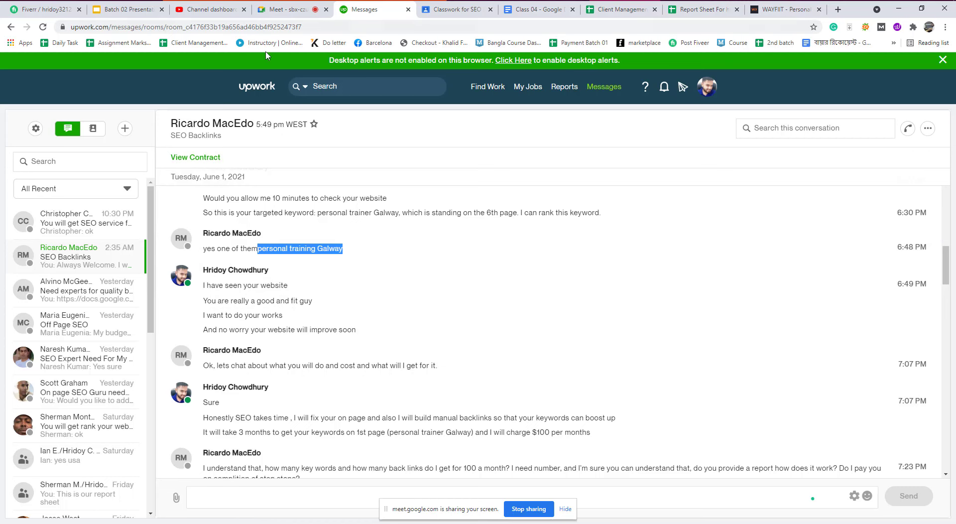
pyautogui.click(277, 10)
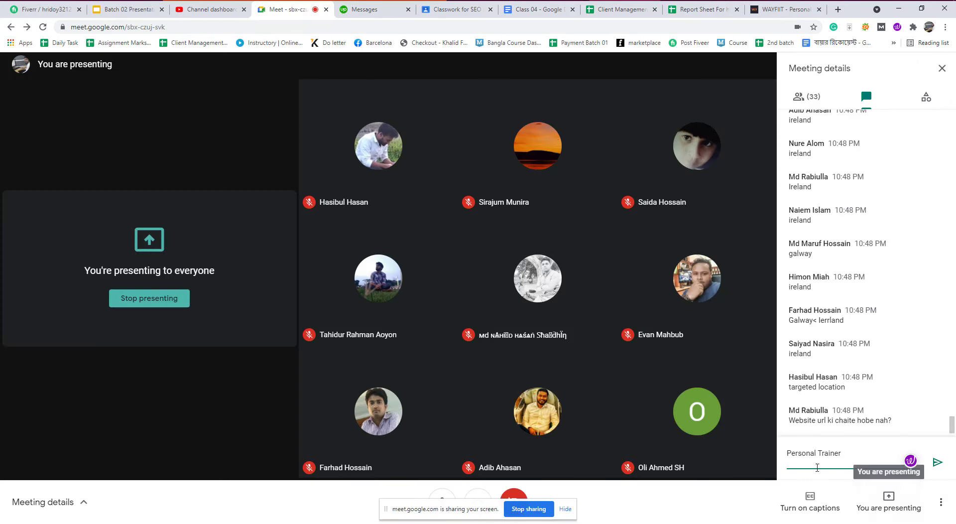
pyautogui.hotkey('ctrl', 'v')
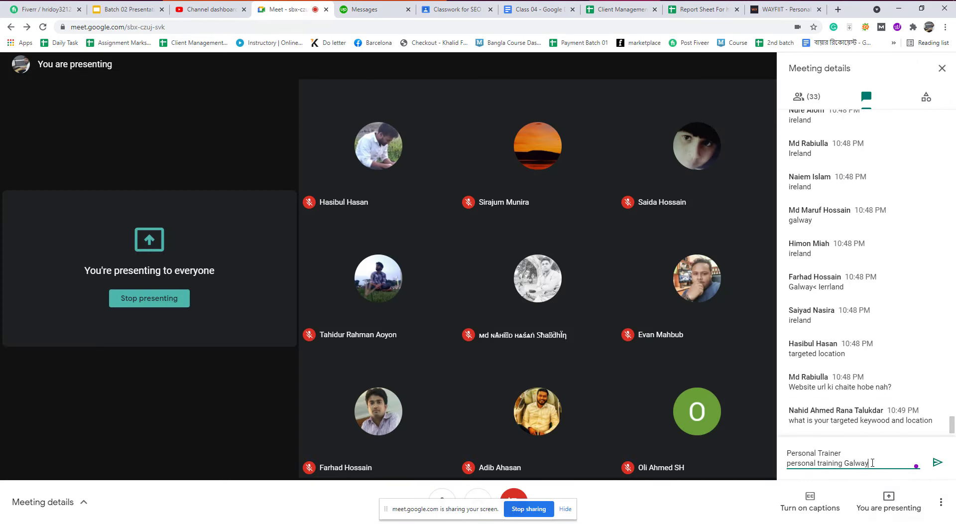
# Step: Remove "Galway" from the chat draft and send the keywords "Personal Trainer" and "personal training" to everyone in the meeting
pyautogui.moveTo(872, 463); pyautogui.dragTo(845, 462)
pyautogui.press('BackSpace')
pyautogui.hotkey('shift', 'Return')
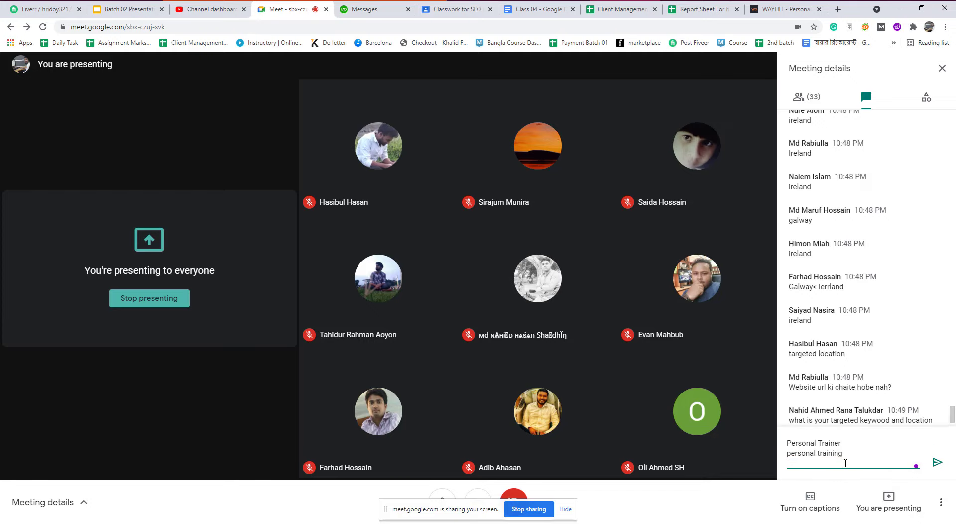
pyautogui.press('Return')
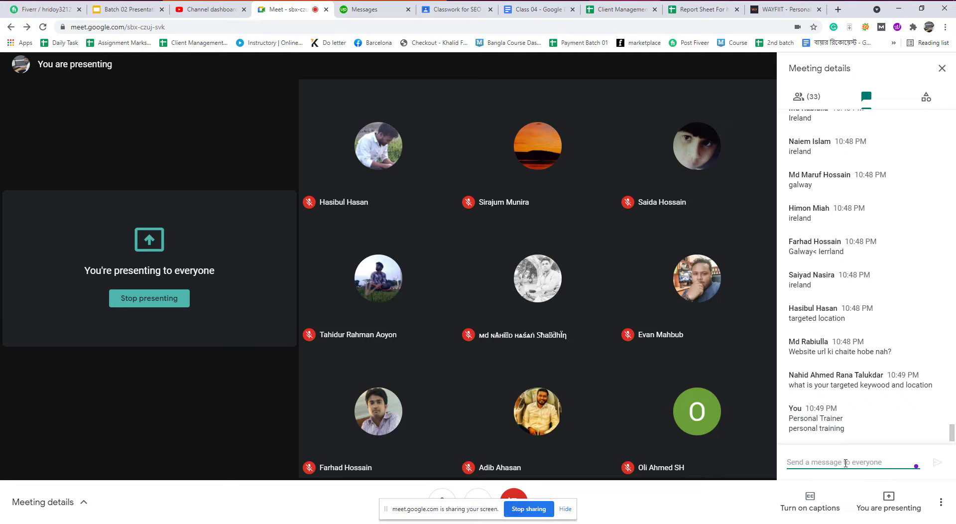
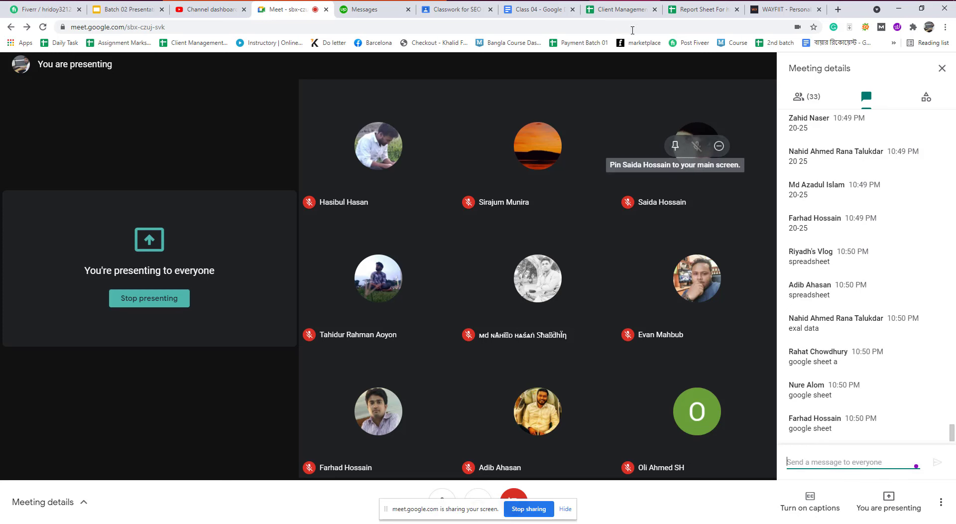
# Step: Switch to the WAYFIIT report sheet in Google Sheets, create a new blank spreadsheet from it, and title it "Keyword Research For"
pyautogui.click(701, 9)
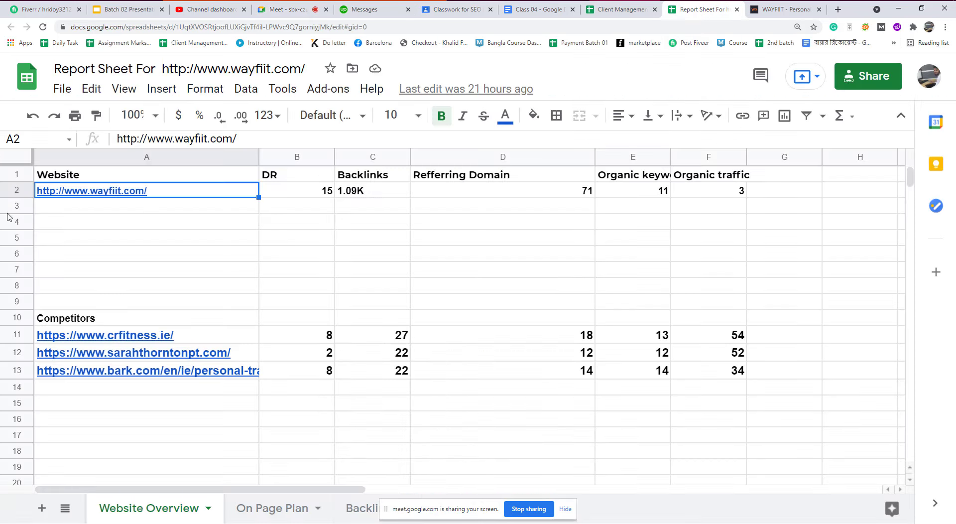
pyautogui.click(62, 86)
pyautogui.moveTo(141, 156)
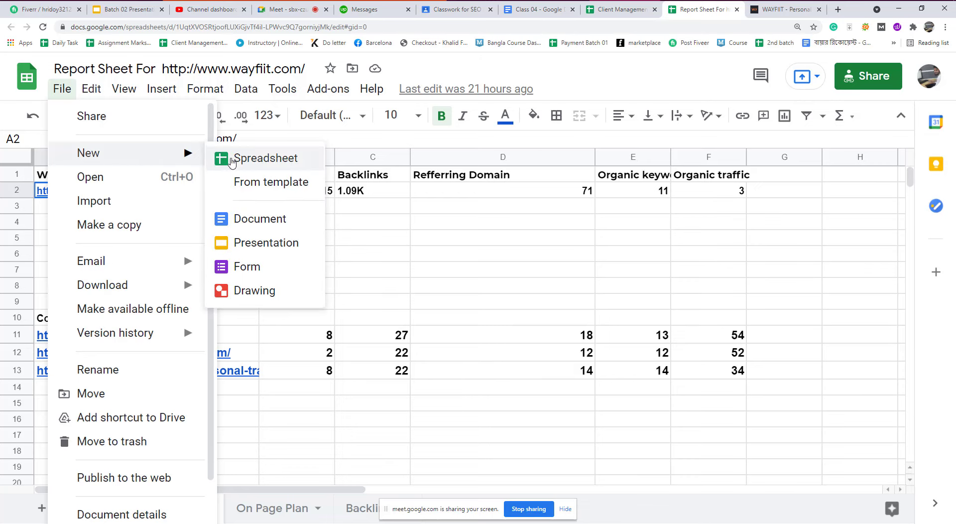
pyautogui.click(239, 152)
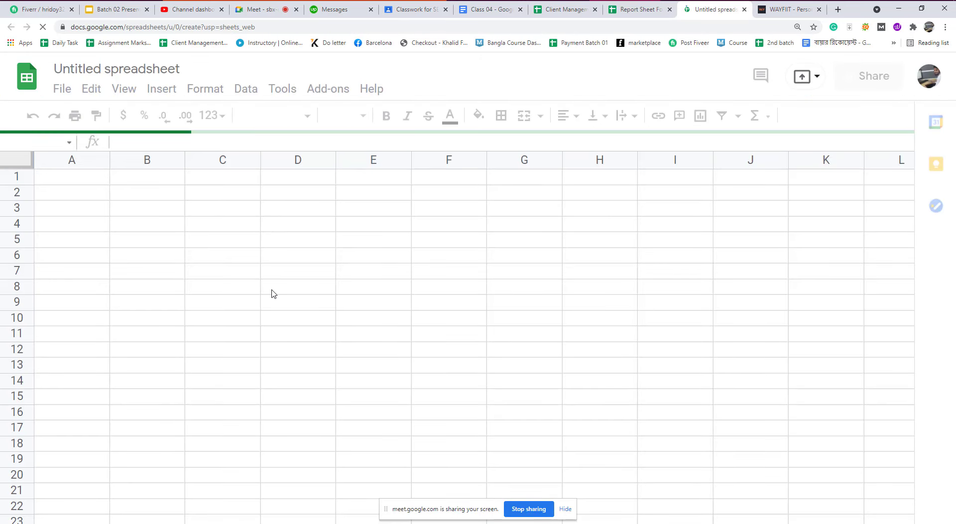
pyautogui.click(142, 69)
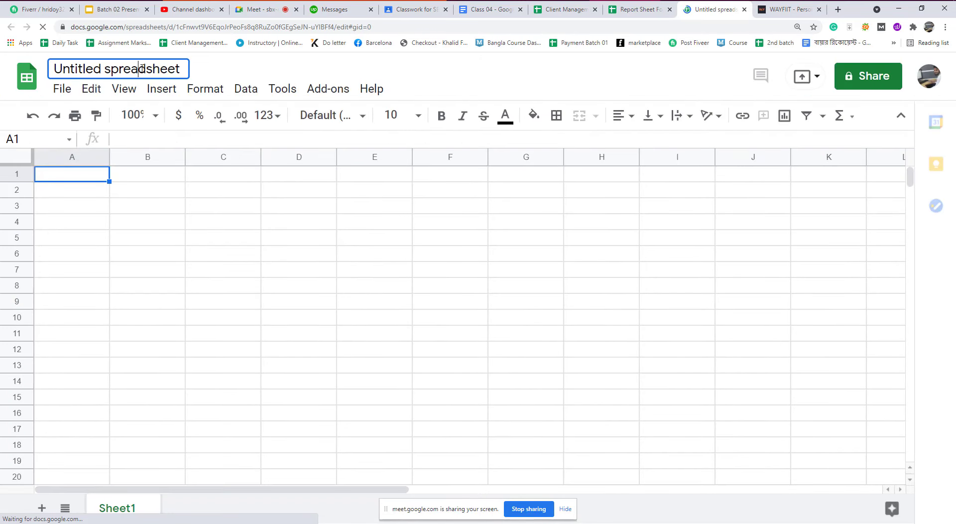
pyautogui.write('Key')
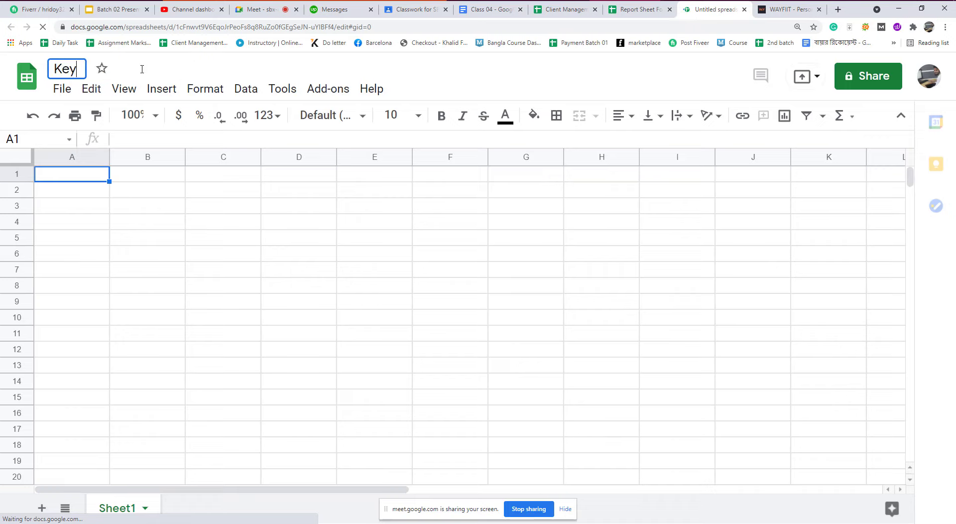
pyautogui.write('word Res')
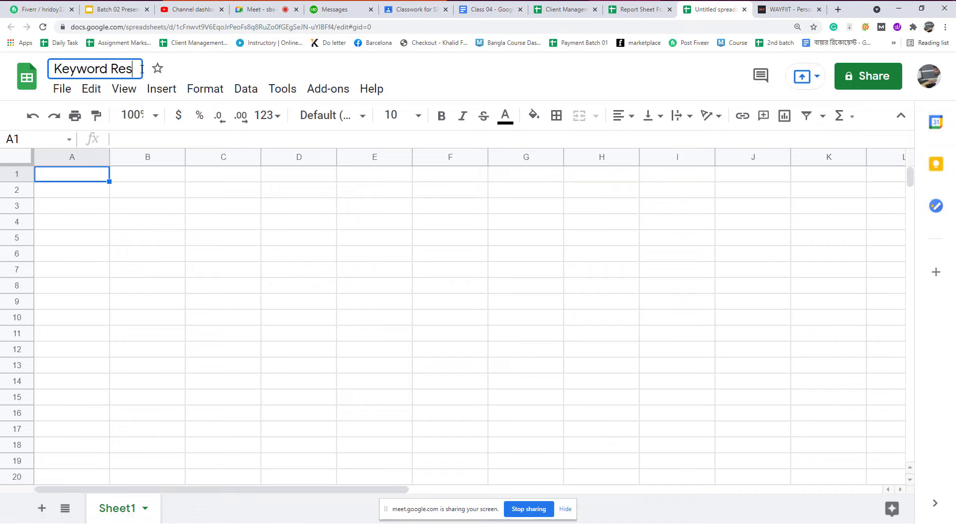
pyautogui.write('earch ')
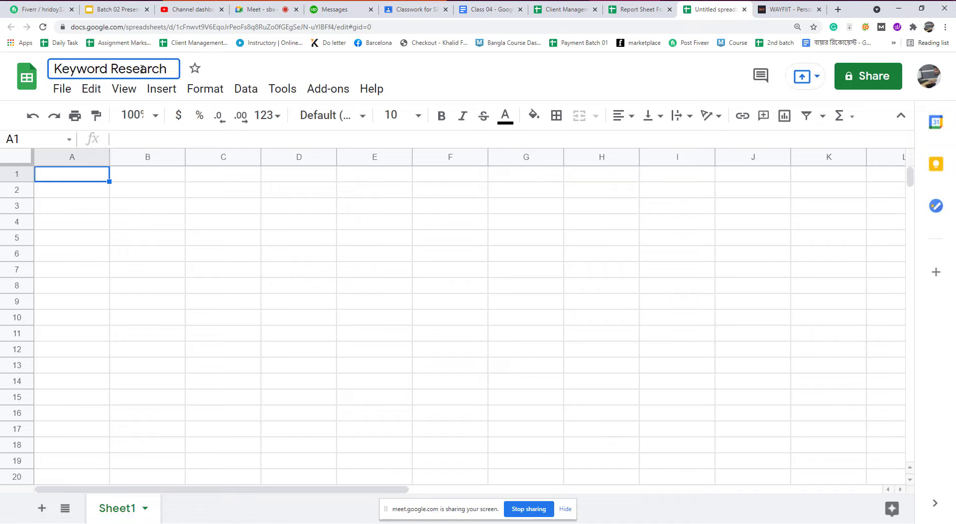
pyautogui.write('For')
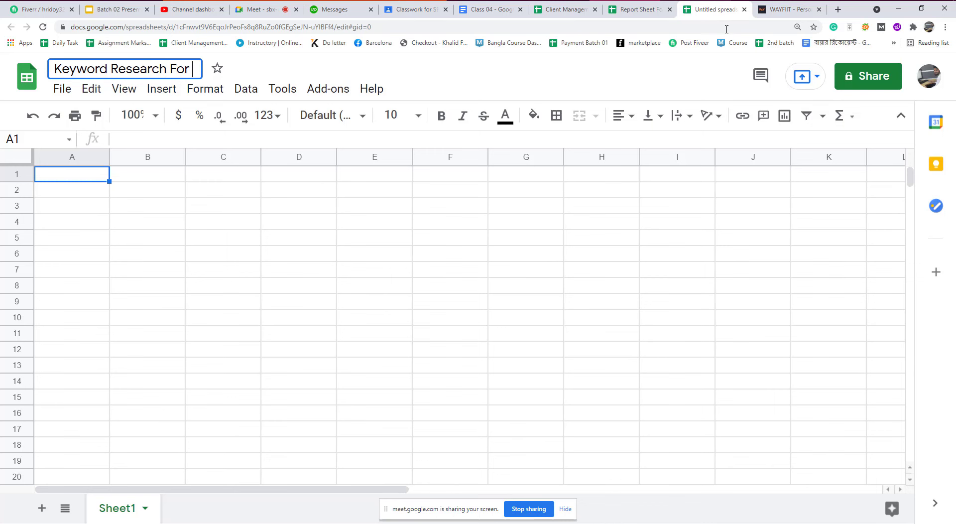
pyautogui.click(784, 9)
pyautogui.click(122, 26)
pyautogui.hotkey('ctrl', 'c')
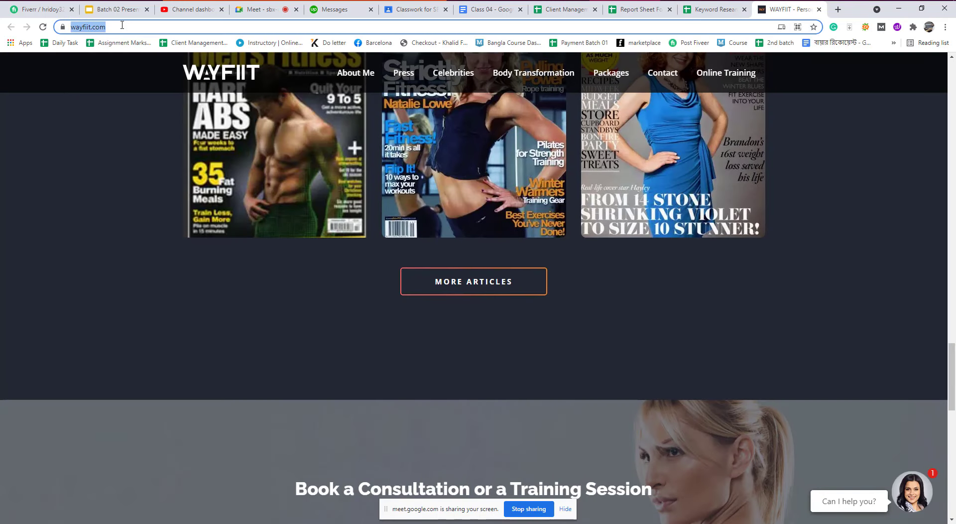
pyautogui.click(686, 10)
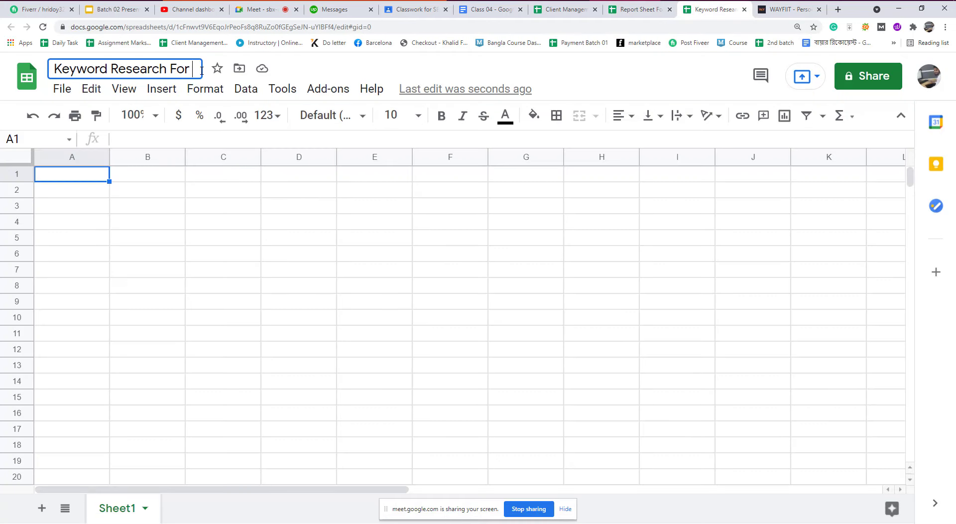
pyautogui.hotkey('ctrl', 'v')
pyautogui.click(252, 347)
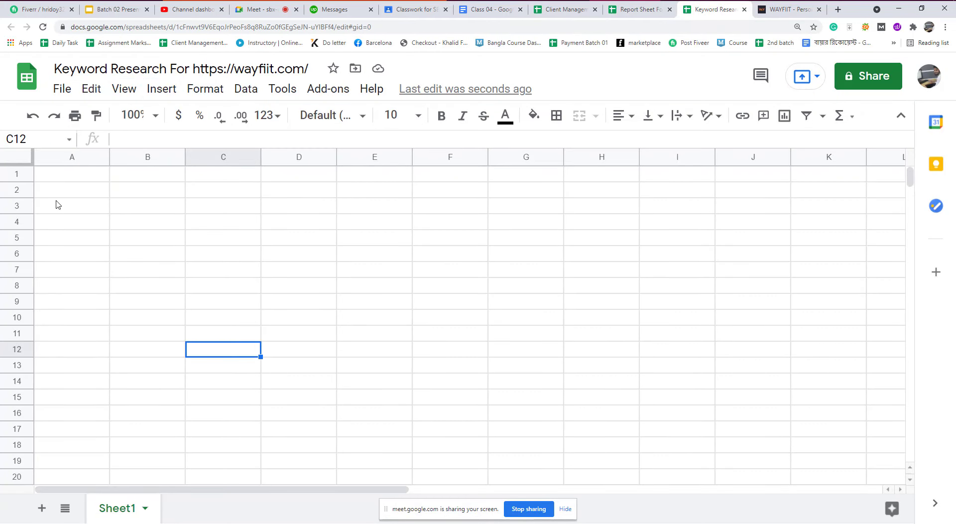
# Step: Add a second sheet to the keyword research spreadsheet and rename it "Info"
pyautogui.click(69, 177)
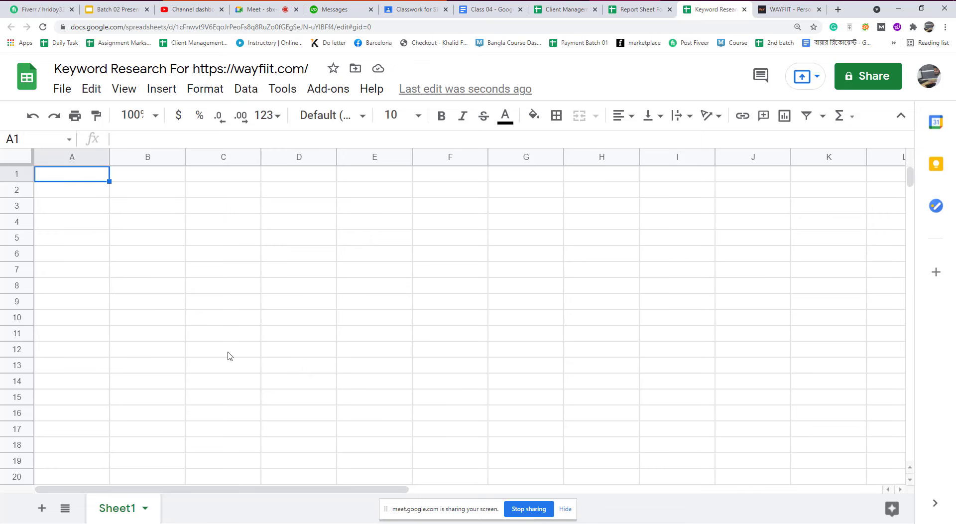
pyautogui.press('super')
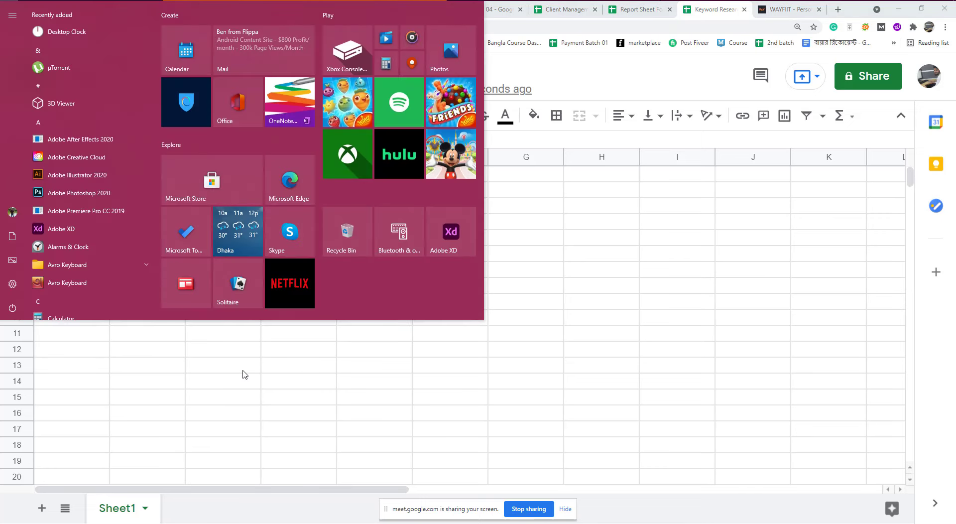
pyautogui.click(234, 366)
pyautogui.click(42, 508)
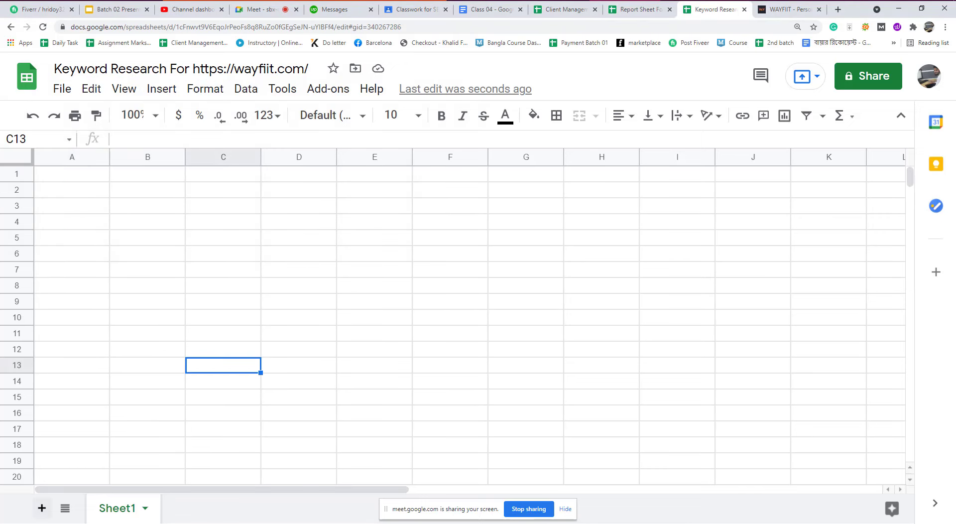
pyautogui.click(220, 507)
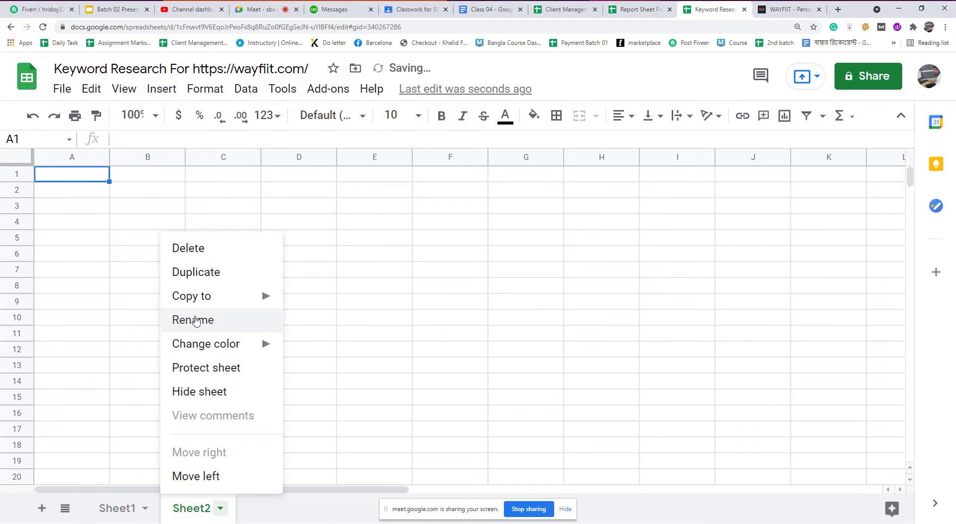
pyautogui.click(192, 319)
pyautogui.write('Info')
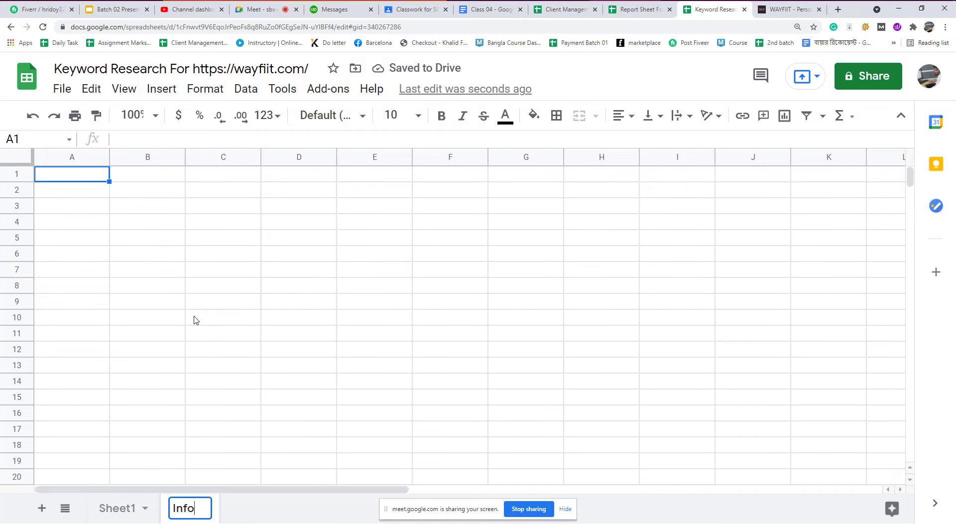
pyautogui.moveTo(182, 300); pyautogui.dragTo(149, 285)
# Step: Enter the label "Targeted Location" in cell A1 of the Info sheet and widen column A to fit it
pyautogui.click(68, 181)
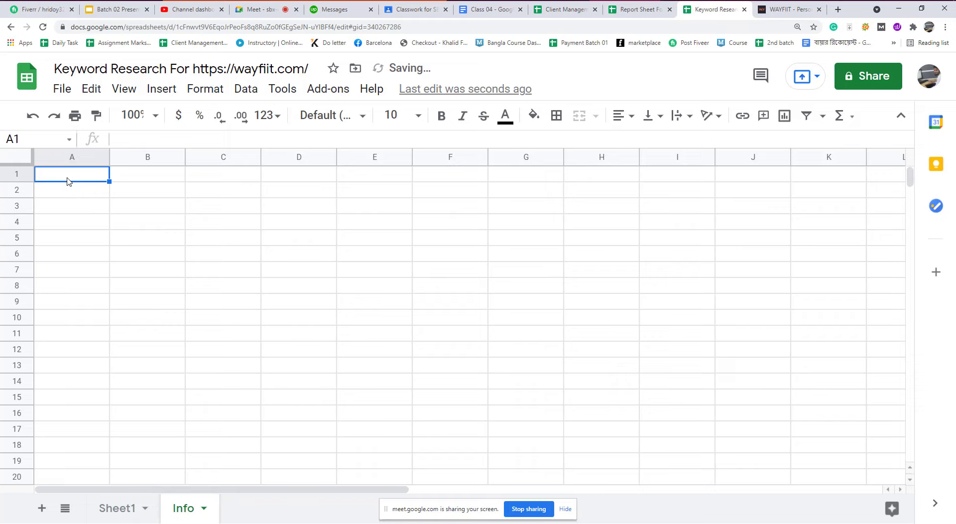
pyautogui.write('Targetw')
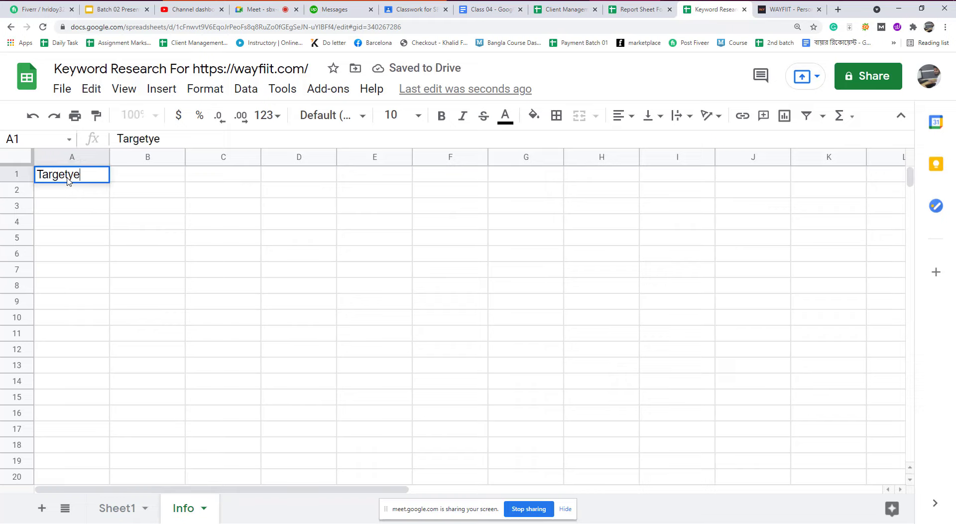
pyautogui.press('BackSpace')
pyautogui.write('ed Location')
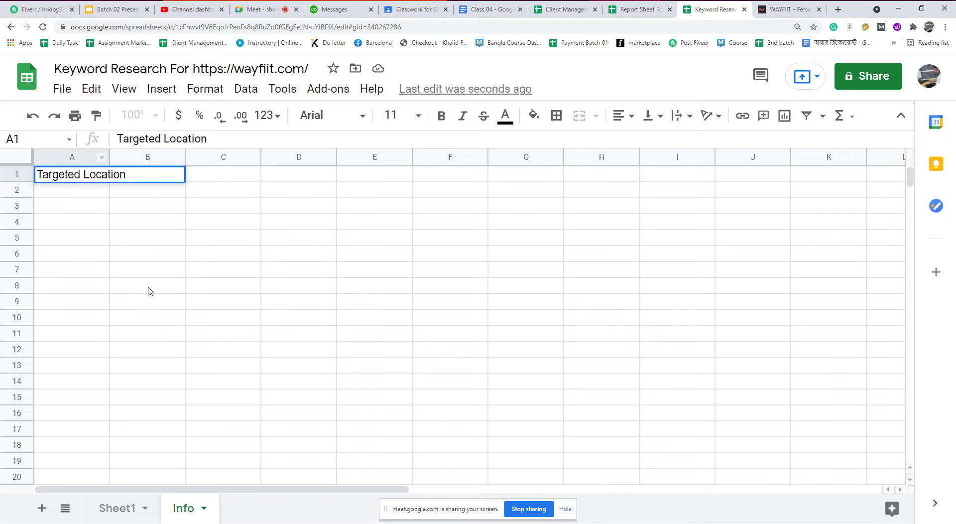
pyautogui.click(146, 349)
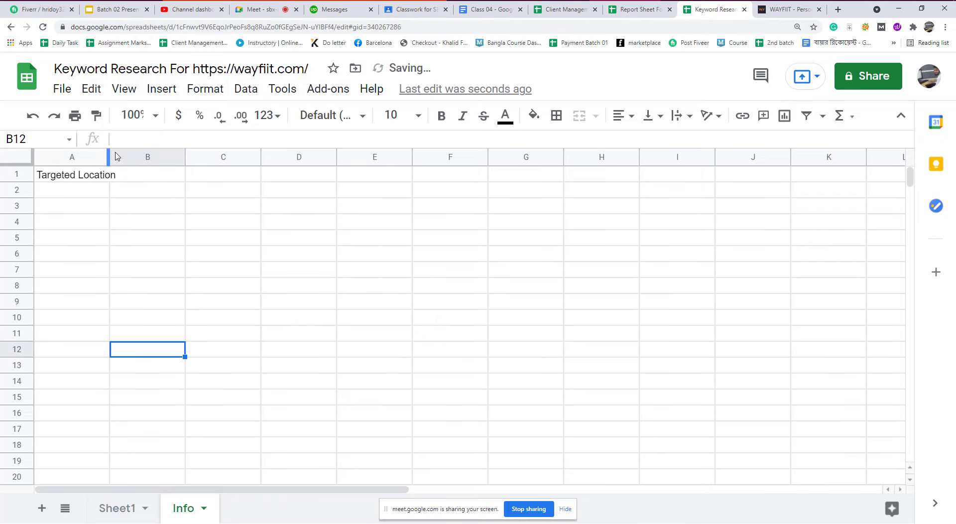
pyautogui.moveTo(108, 157); pyautogui.dragTo(176, 158)
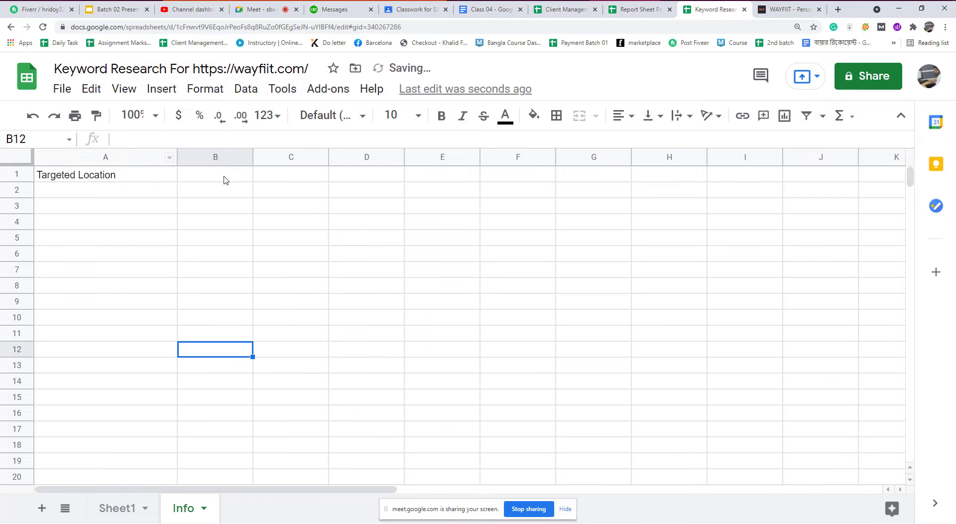
# Step: Enter "Ireland" in cell B1 as the targeted location
pyautogui.click(223, 179)
pyautogui.write('Irel')
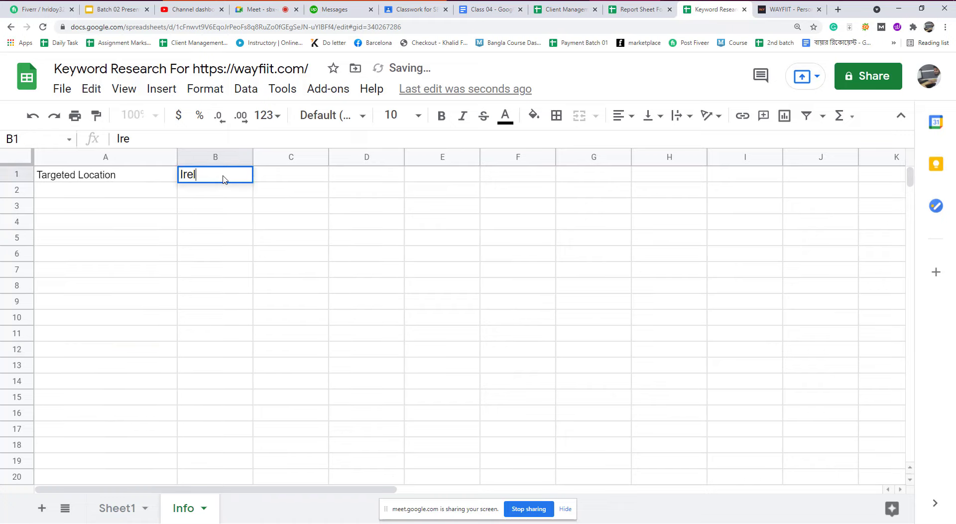
pyautogui.write('and')
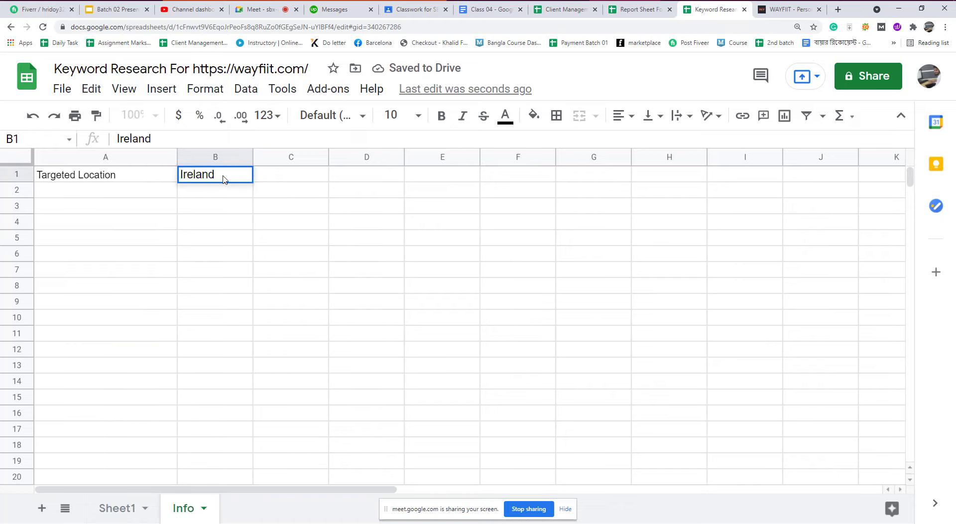
# Step: Enter the label "Targeted Keywords" in cell A2, replacing the autocompleted wording
pyautogui.moveTo(102, 190); pyautogui.dragTo(101, 181)
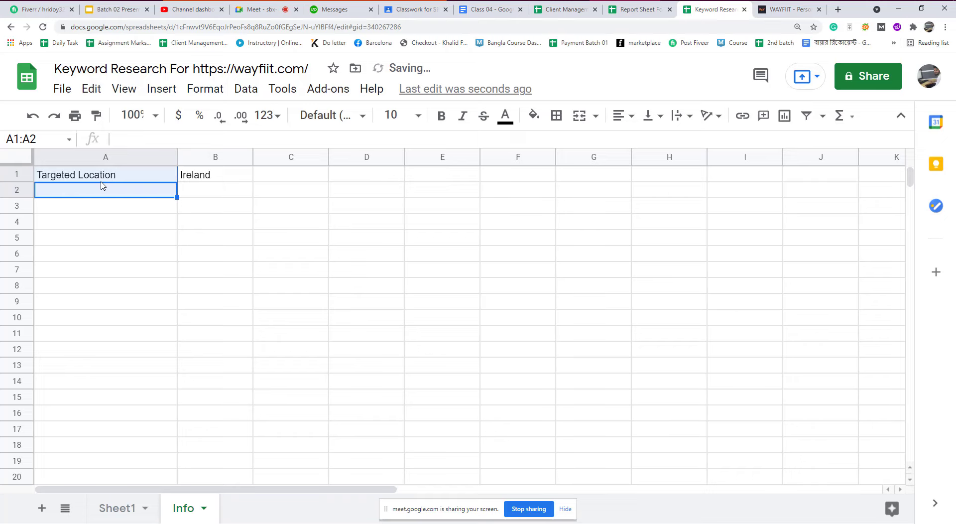
pyautogui.write('Ta')
pyautogui.press('Tab')
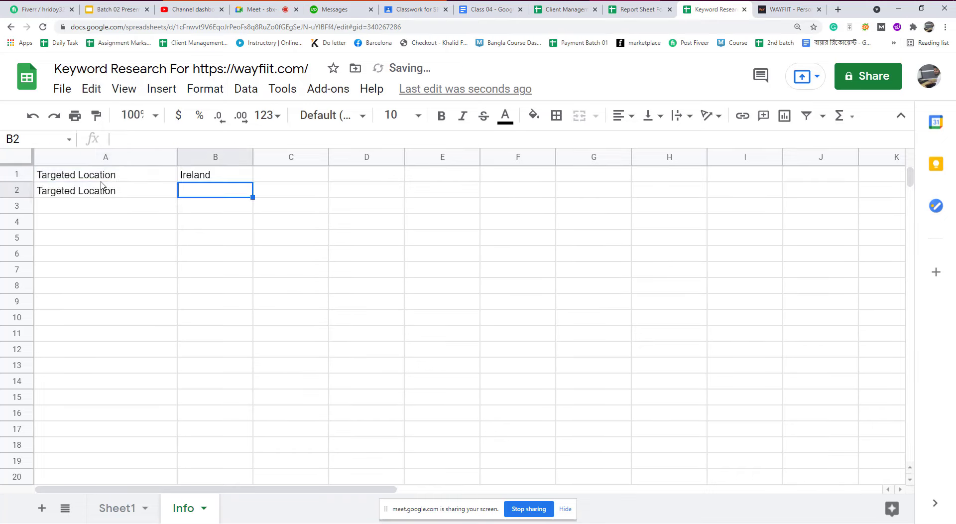
pyautogui.click(121, 192)
pyautogui.doubleClick(120, 191)
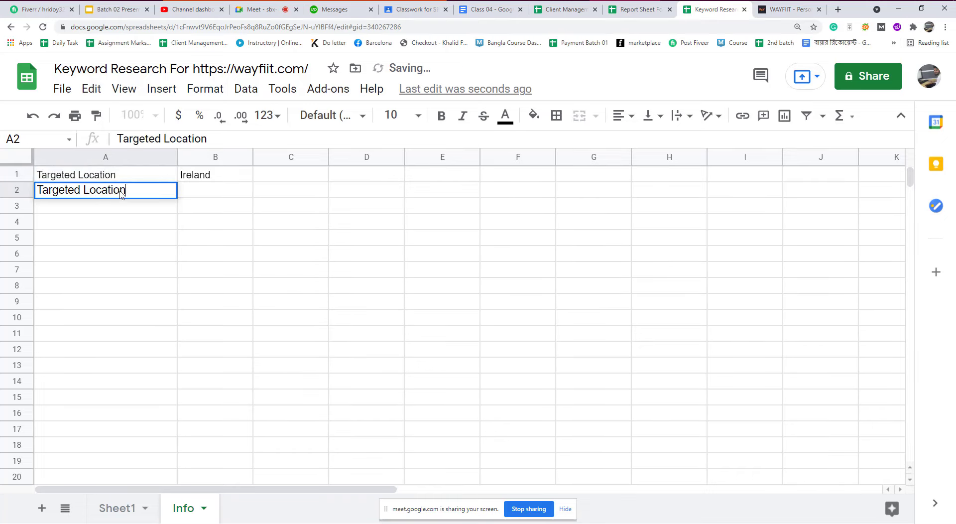
pyautogui.press('BackSpace')
pyautogui.press('BackSpace')
pyautogui.press('BackSpace')
pyautogui.press('BackSpace')
pyautogui.press('BackSpace')
pyautogui.press('BackSpace')
pyautogui.press('BackSpace')
pyautogui.press('BackSpace')
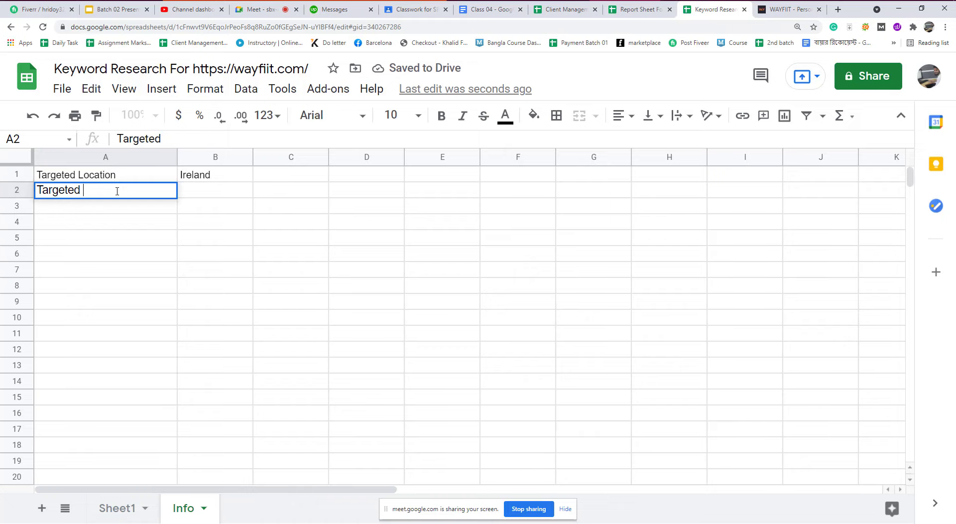
pyautogui.write('Keywords')
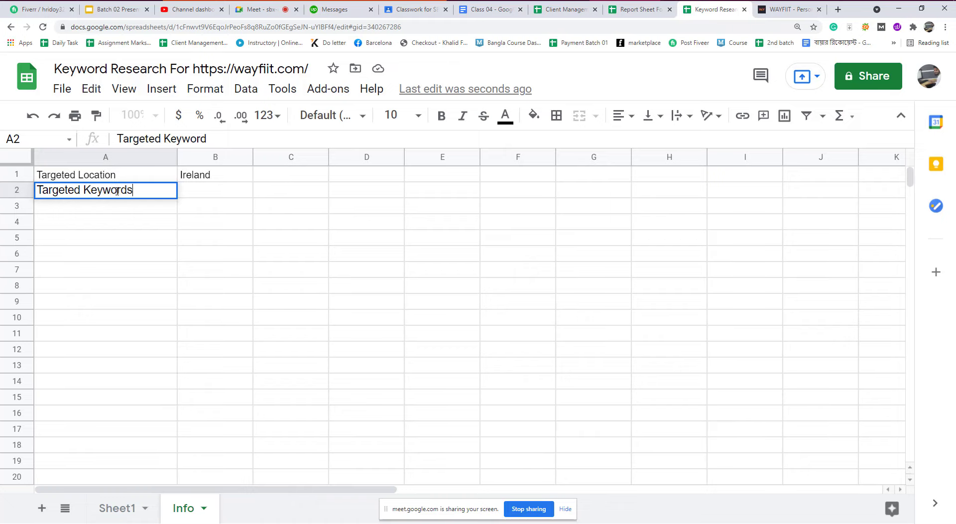
# Step: Enter "Personal Trainer , Personal Training" in cell B2 as the targeted keywords
pyautogui.click(215, 194)
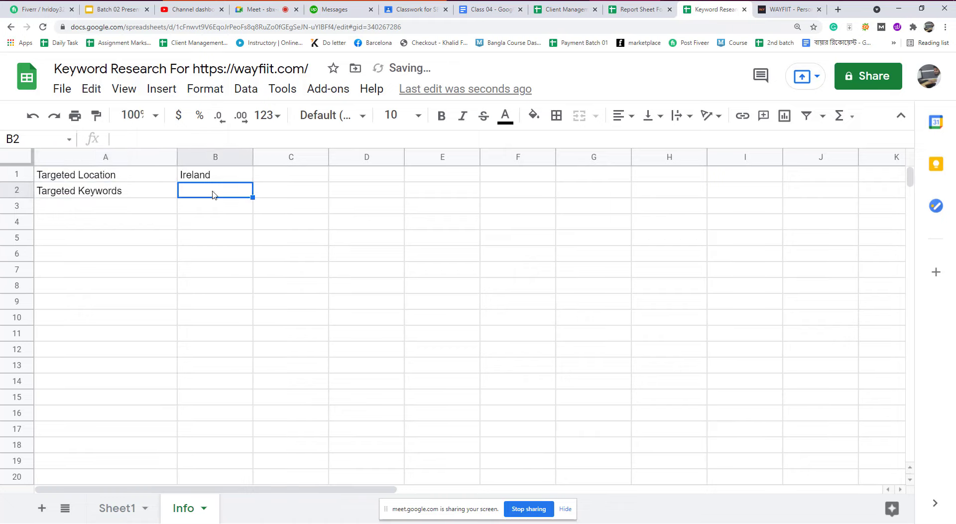
pyautogui.write('Personal ')
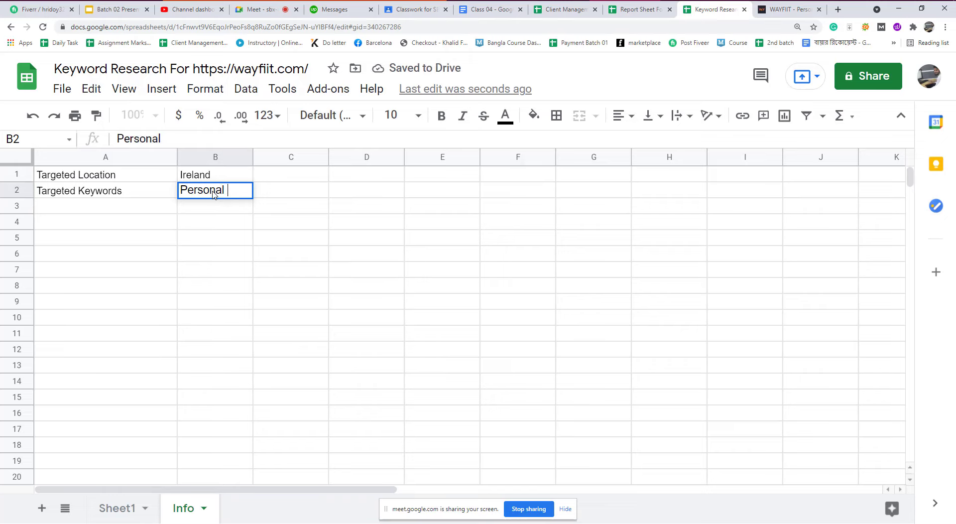
pyautogui.write('Trainer')
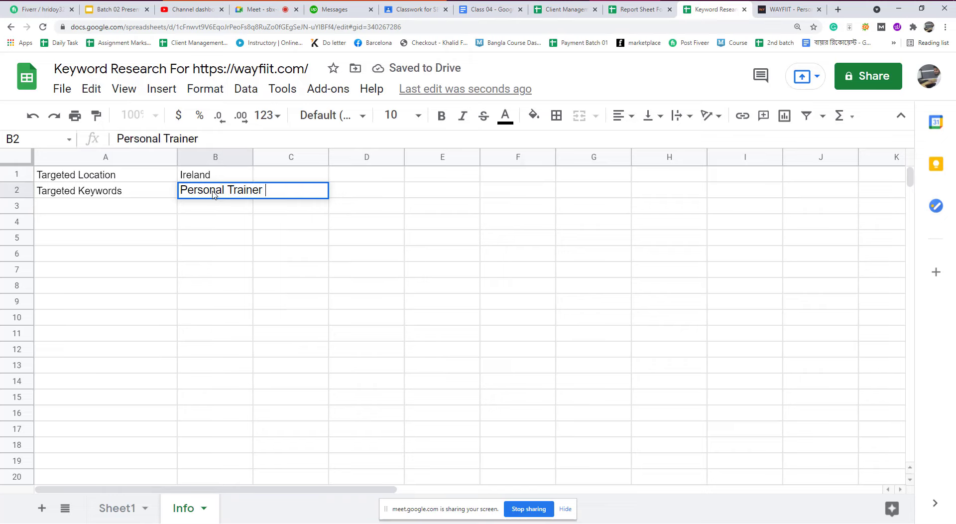
pyautogui.write(' , Perso')
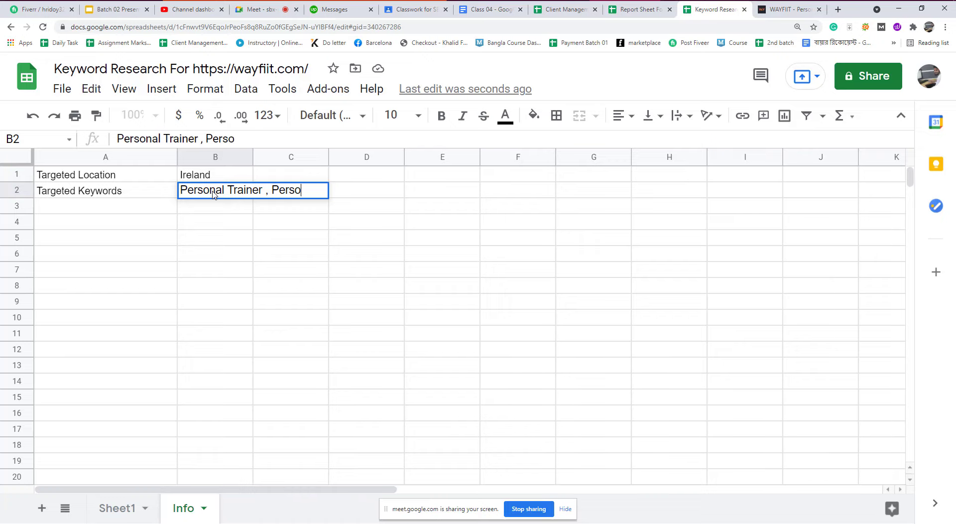
pyautogui.write('nal Trai')
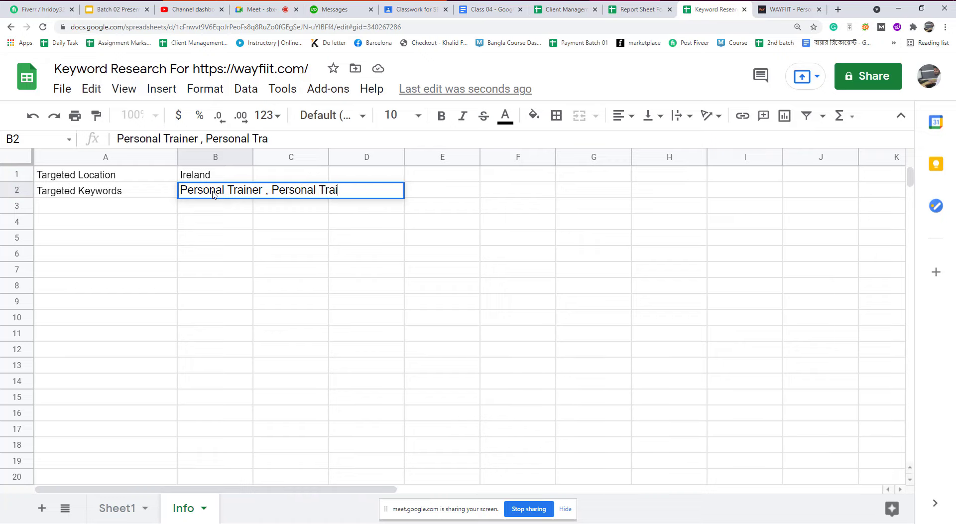
pyautogui.write('ning')
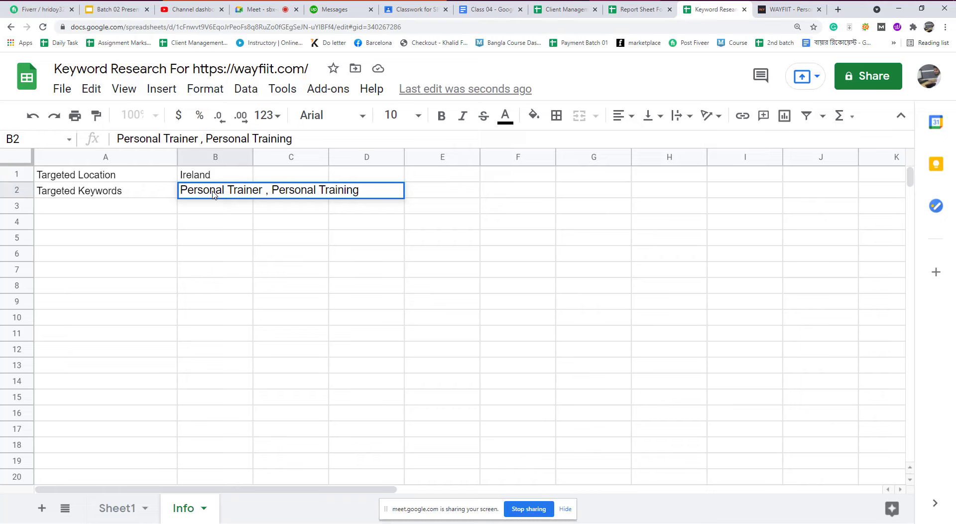
pyautogui.click(258, 322)
# Step: Enter the label "Keywords Need" in cell A3 and the value 25 beside it in cell B3
pyautogui.click(58, 212)
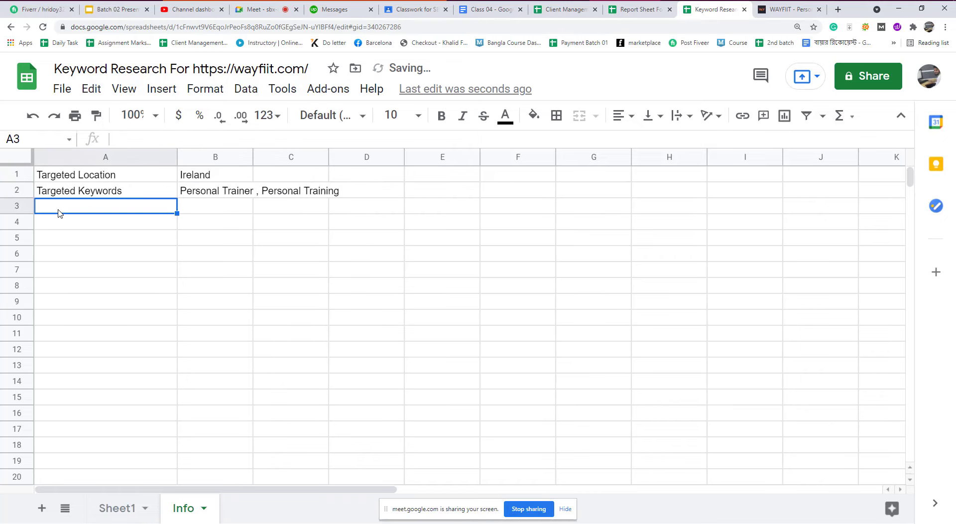
pyautogui.write('Keyw')
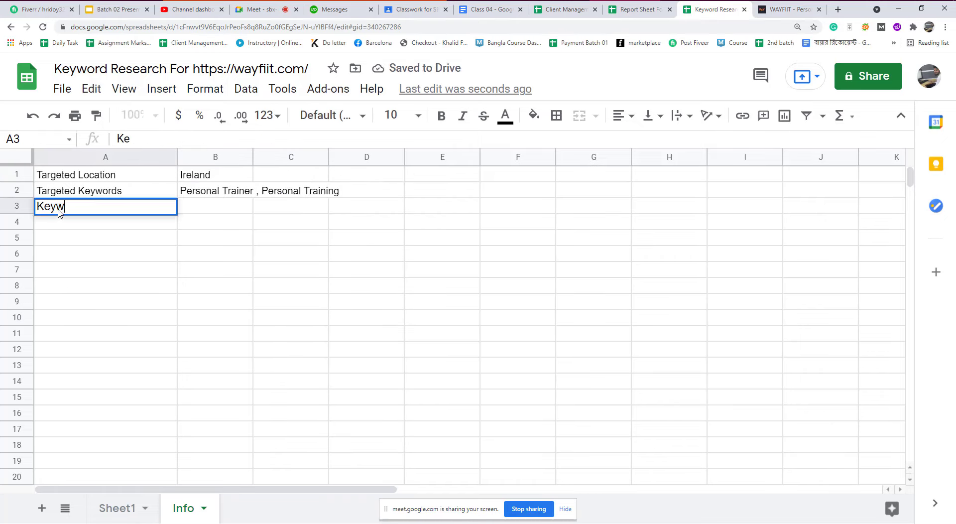
pyautogui.write('ords')
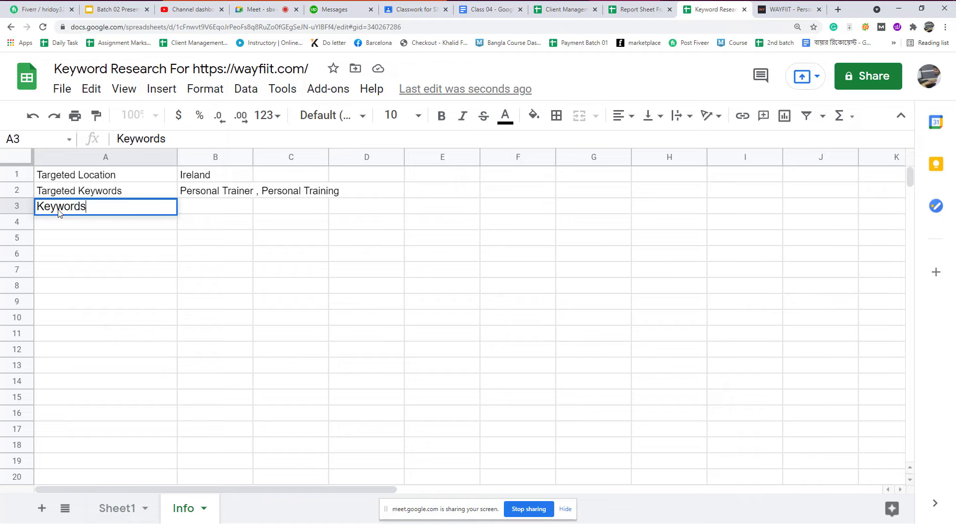
pyautogui.write(' Need')
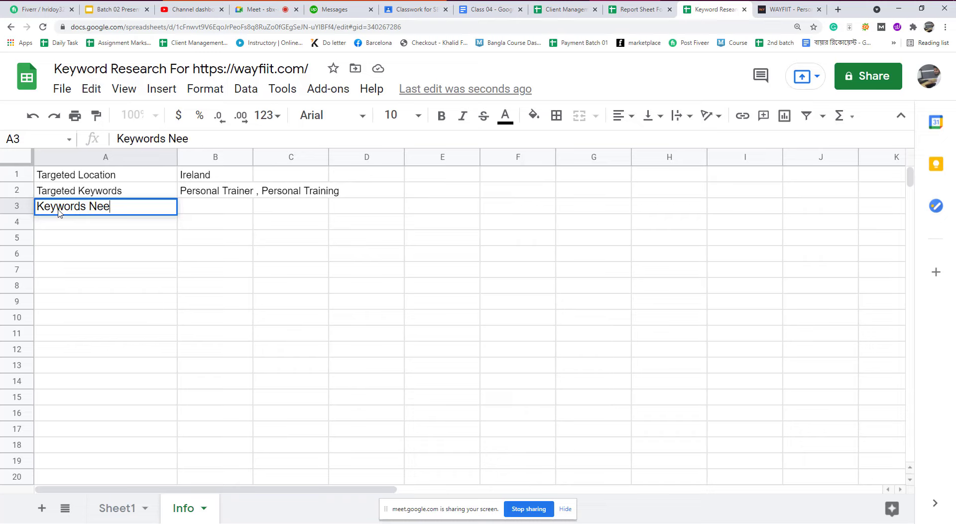
pyautogui.click(228, 208)
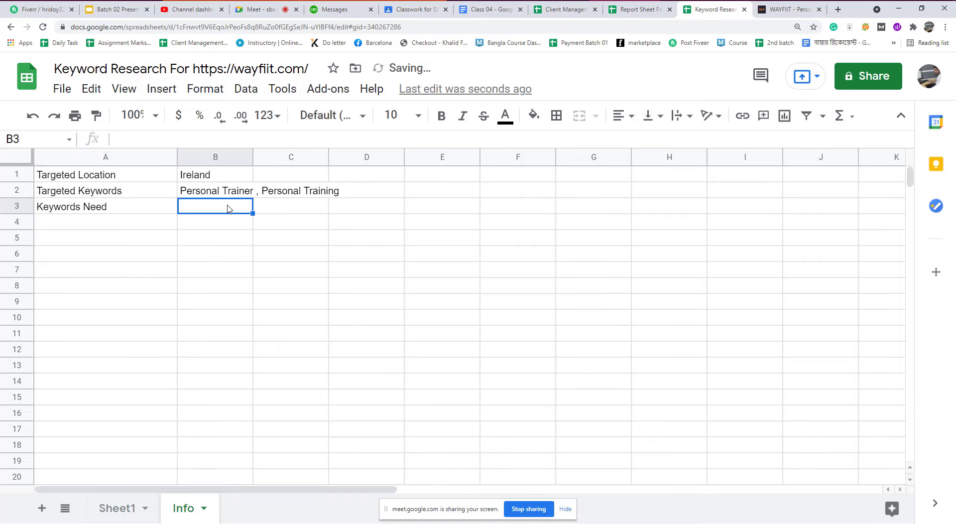
pyautogui.write('25')
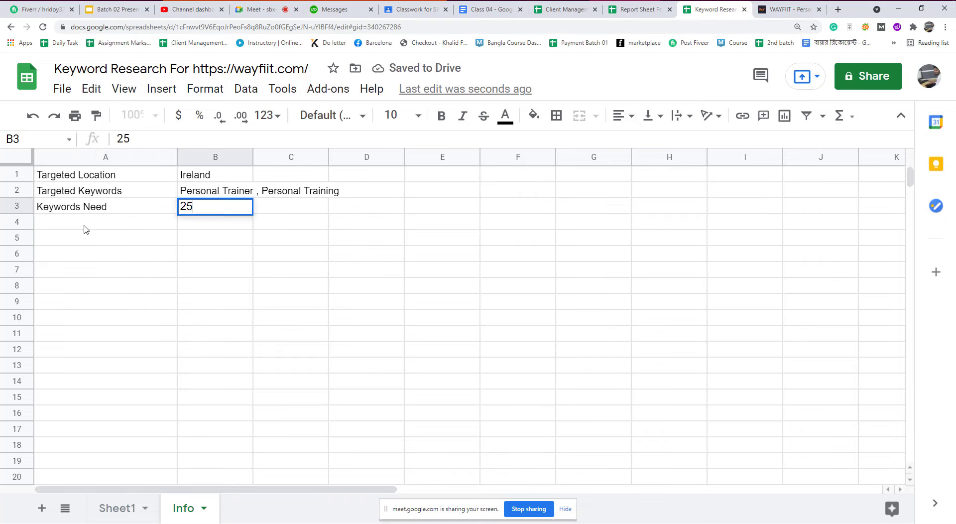
# Step: Enter a label starting with "Toll" in cell A4, below "Keywords Need"
pyautogui.click(85, 229)
pyautogui.write('Toll')
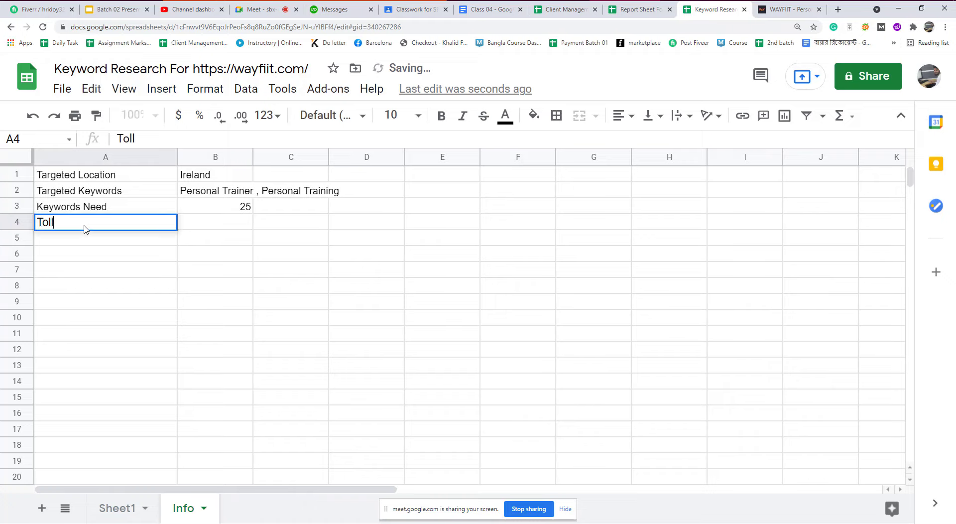
# Step: Complete the label "Tools use" in A4 and enter "Ahrefs" in B4
pyautogui.press('BackSpace')
pyautogui.press('BackSpace')
pyautogui.write('ols us')
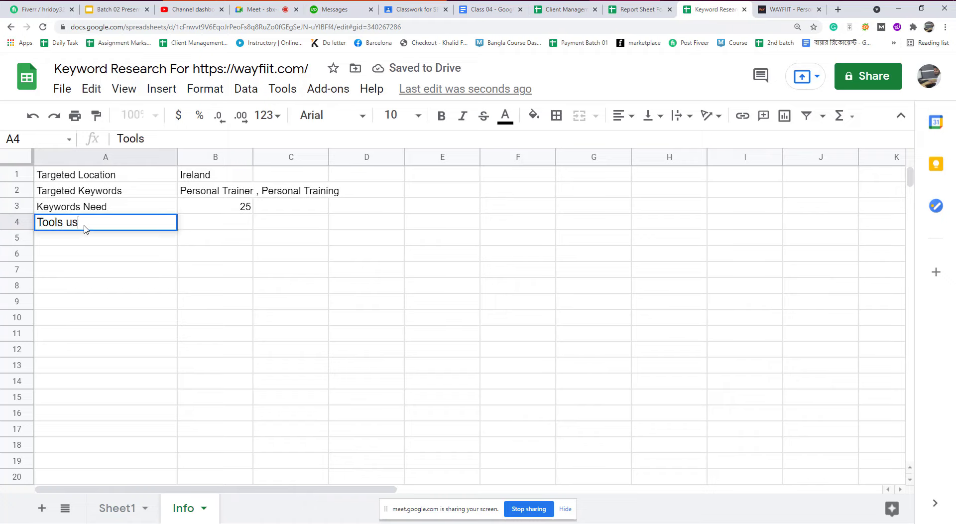
pyautogui.write('e')
pyautogui.click(212, 228)
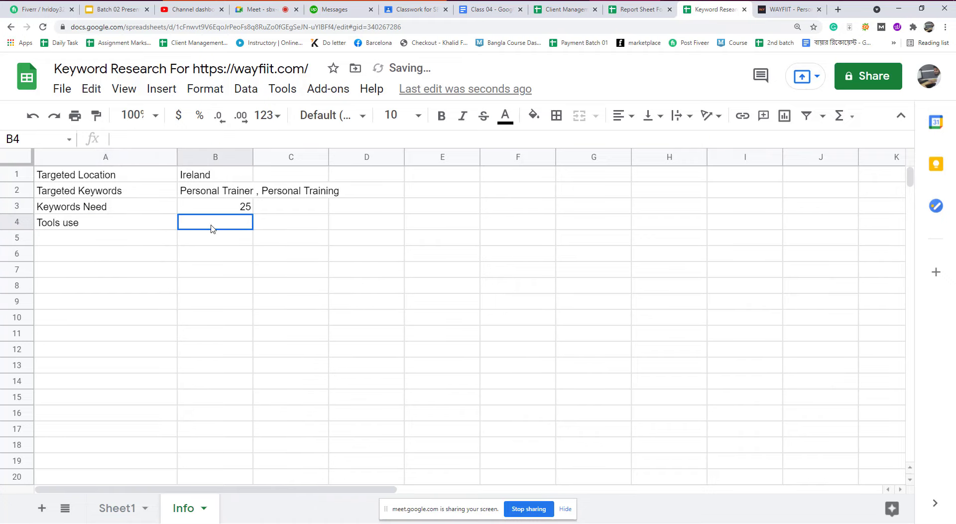
pyautogui.write('Ahre')
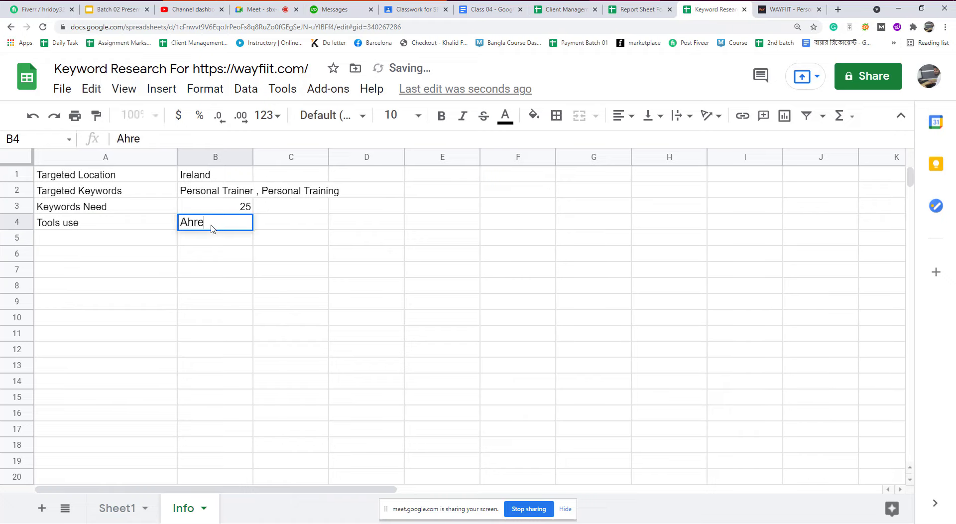
pyautogui.write('fs')
pyautogui.click(288, 303)
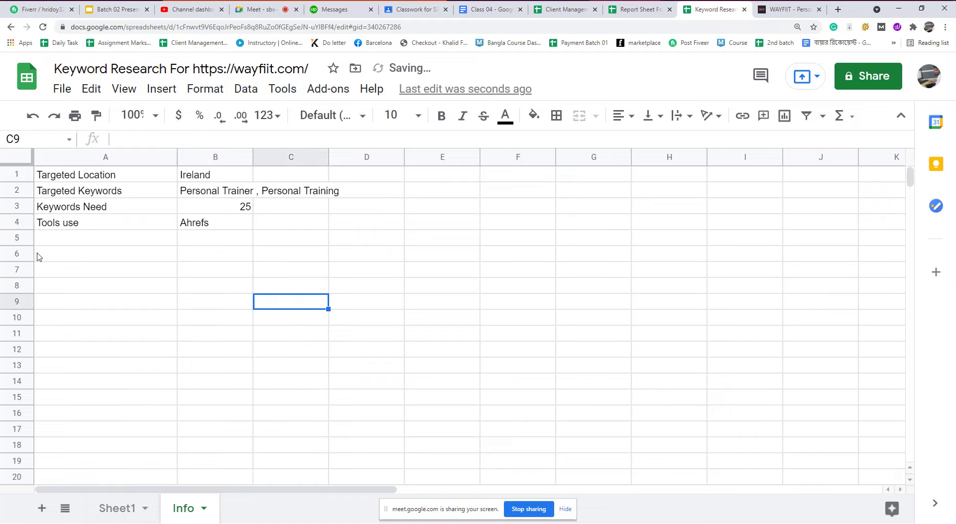
# Step: Make rows 1 to 4 bold and change their font to a Noto typeface
pyautogui.moveTo(28, 177); pyautogui.dragTo(39, 223)
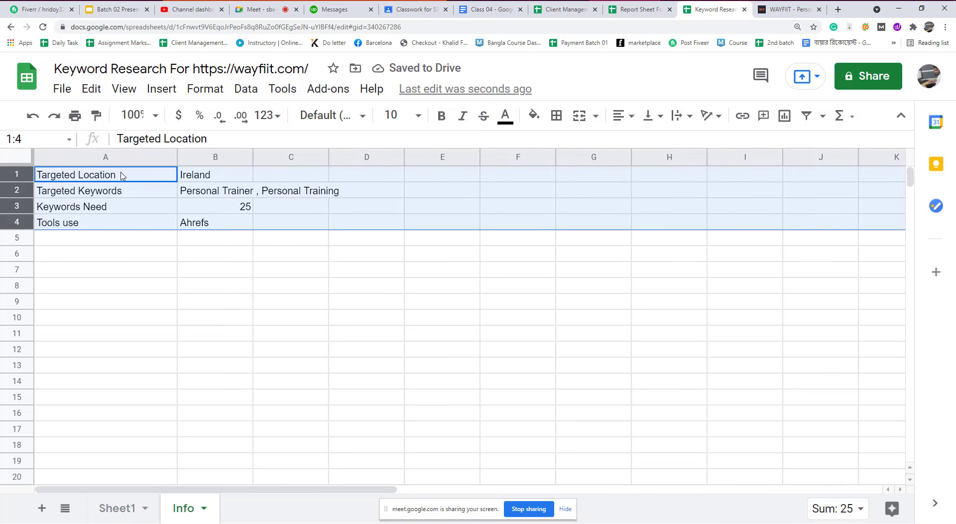
pyautogui.click(441, 115)
pyautogui.click(362, 118)
pyautogui.click(371, 264)
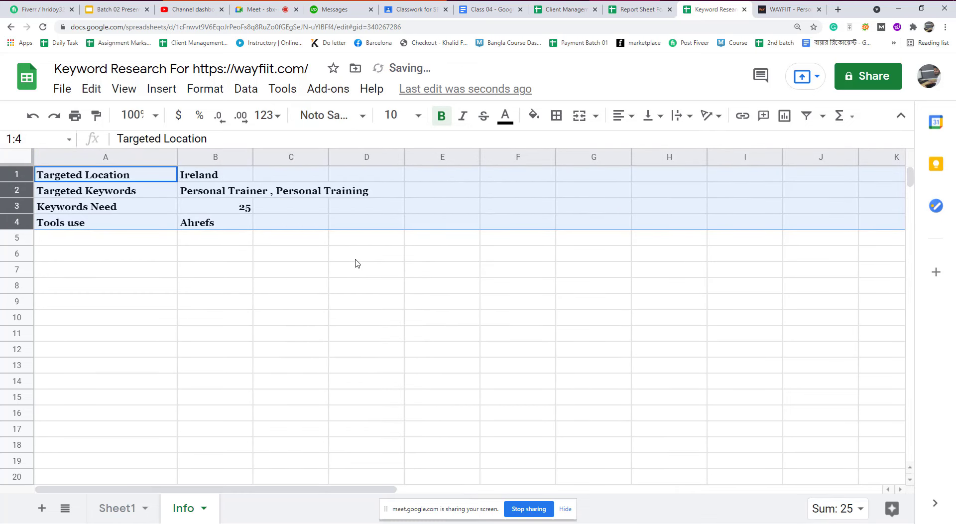
# Step: Widen column B so the full targeted keywords text fits inside it
pyautogui.moveTo(252, 155); pyautogui.dragTo(399, 155)
pyautogui.click(413, 259)
# Step: Center the contents of column B horizontally
pyautogui.click(242, 157)
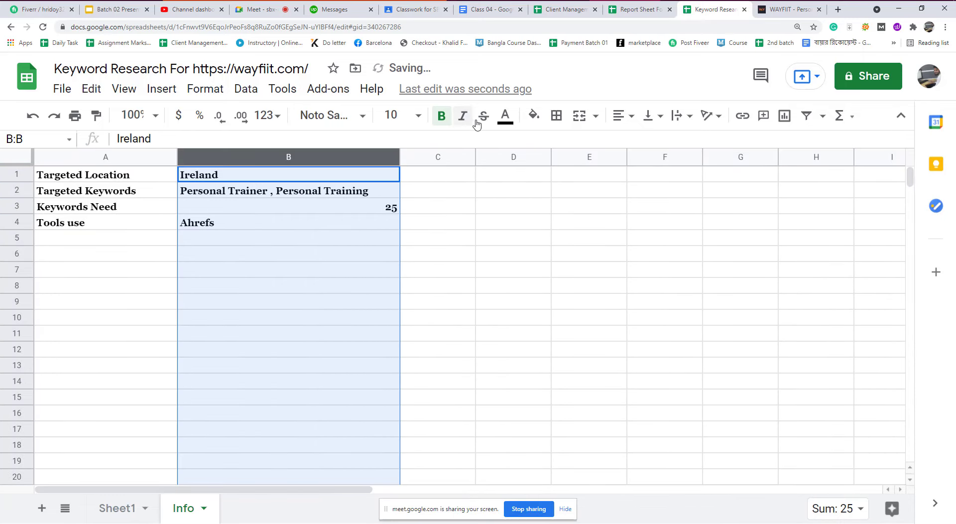
pyautogui.click(625, 116)
pyautogui.click(640, 141)
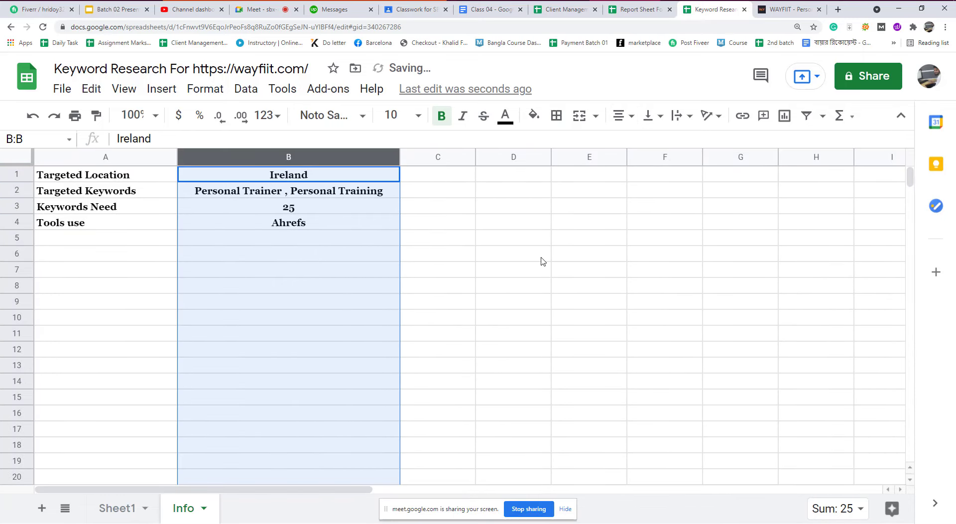
pyautogui.click(541, 255)
# Step: Left-align the contents of column B
pyautogui.click(217, 160)
pyautogui.click(625, 116)
pyautogui.click(619, 142)
pyautogui.click(530, 270)
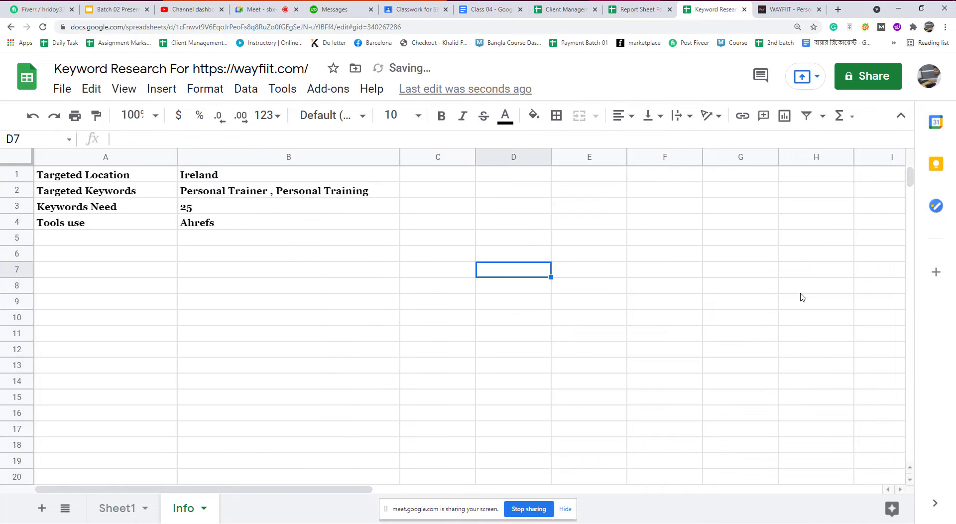
# Step: Fill the range A1:B4 with a light orange background color
pyautogui.moveTo(91, 179); pyautogui.dragTo(260, 227)
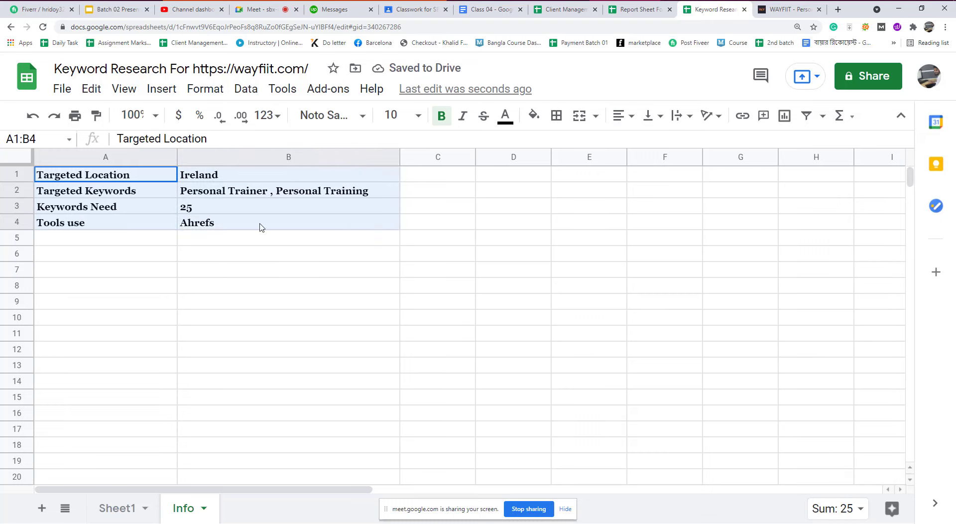
pyautogui.click(535, 114)
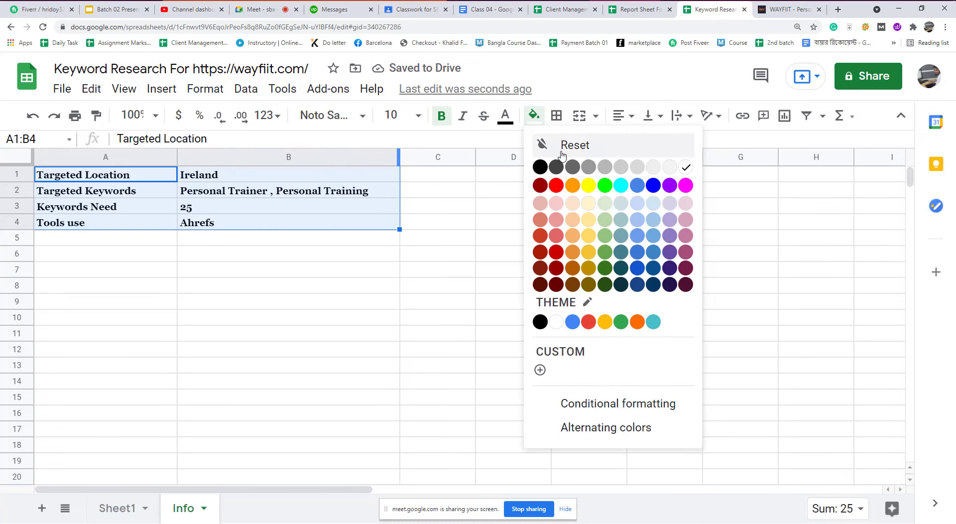
pyautogui.click(573, 207)
pyautogui.click(334, 317)
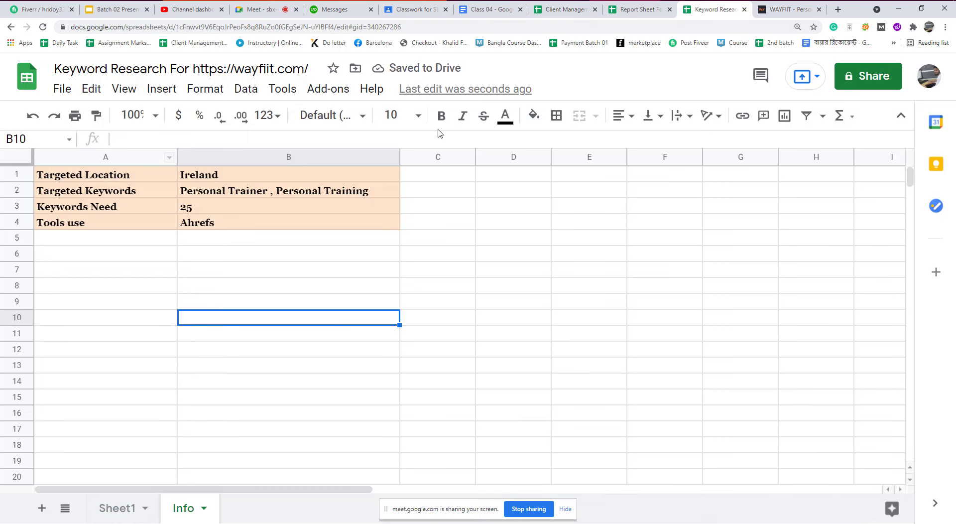
# Step: Switch to Google Classroom and open the Class 03 document linked in the keyword research classwork post
pyautogui.click(254, 9)
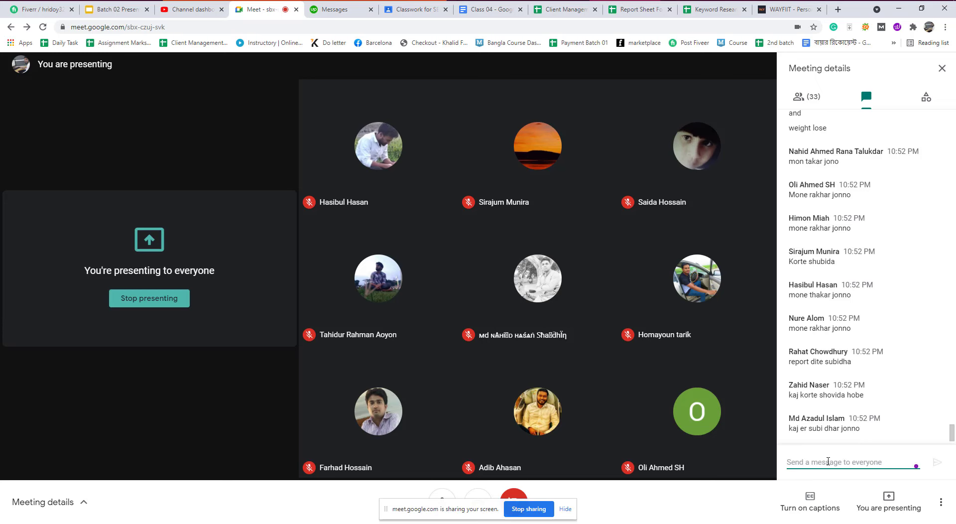
pyautogui.click(476, 15)
pyautogui.click(405, 14)
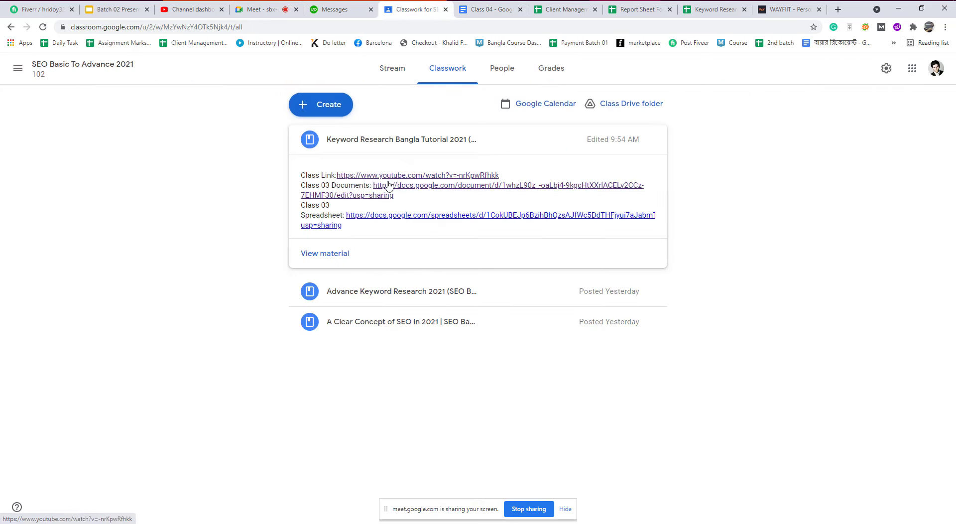
pyautogui.click(387, 186)
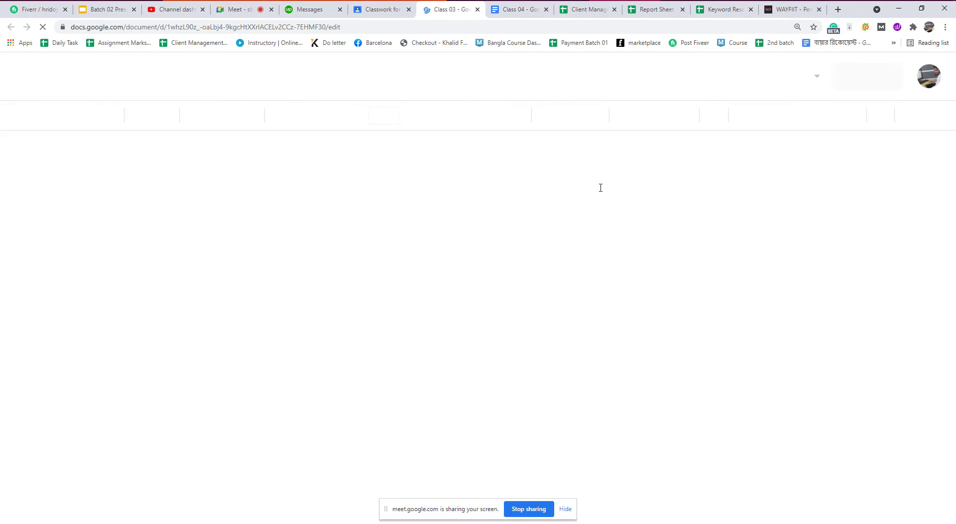
# Step: Open the Ahrefs keyword generator link listed under the free keyword research tools in the Class 03 document
pyautogui.scroll(-2, 338, 408)
pyautogui.scroll(-3, 337, 407)
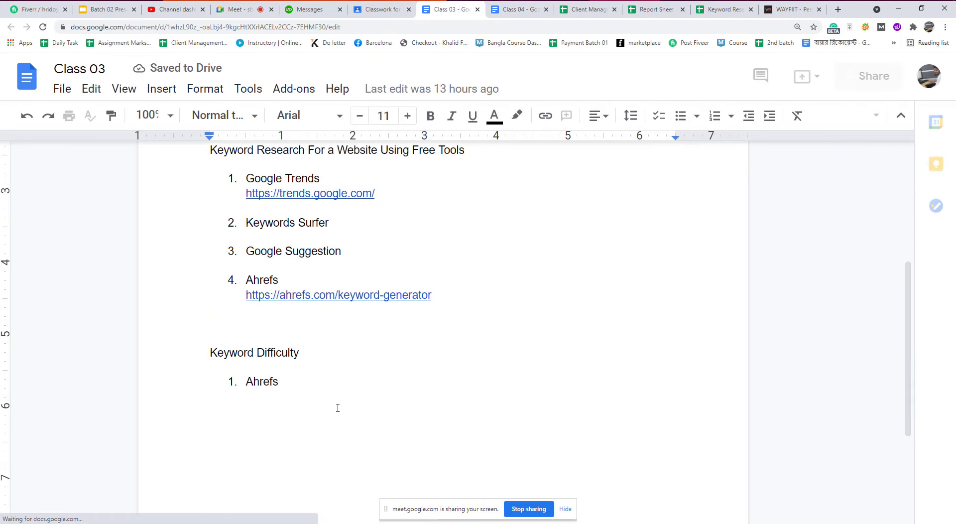
pyautogui.click(332, 298)
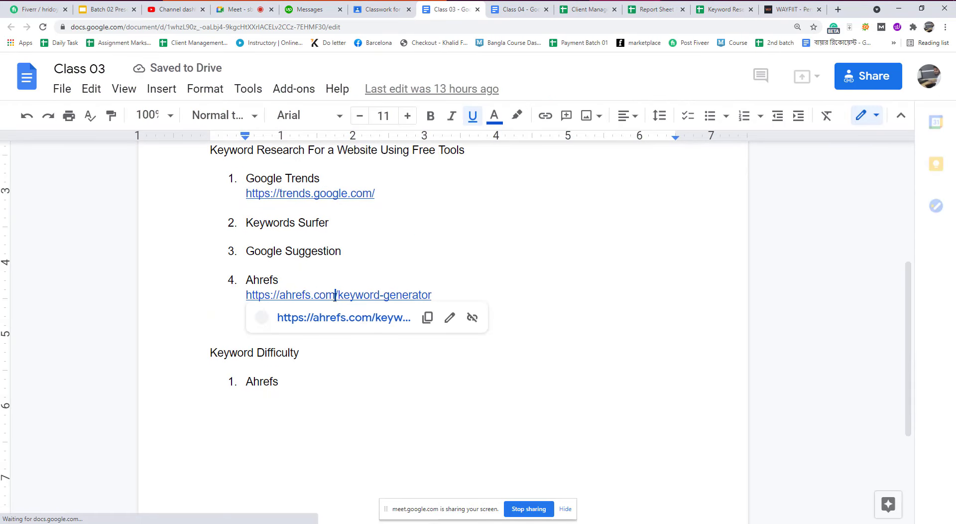
pyautogui.click(343, 319)
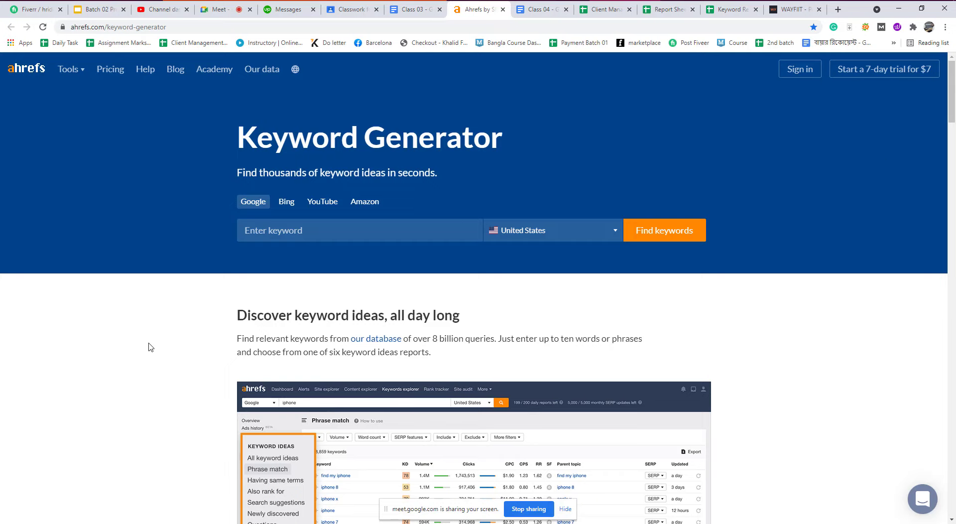
# Step: Check the meeting chat for replies and set the Ahrefs Keyword Generator country to Ireland
pyautogui.click(213, 10)
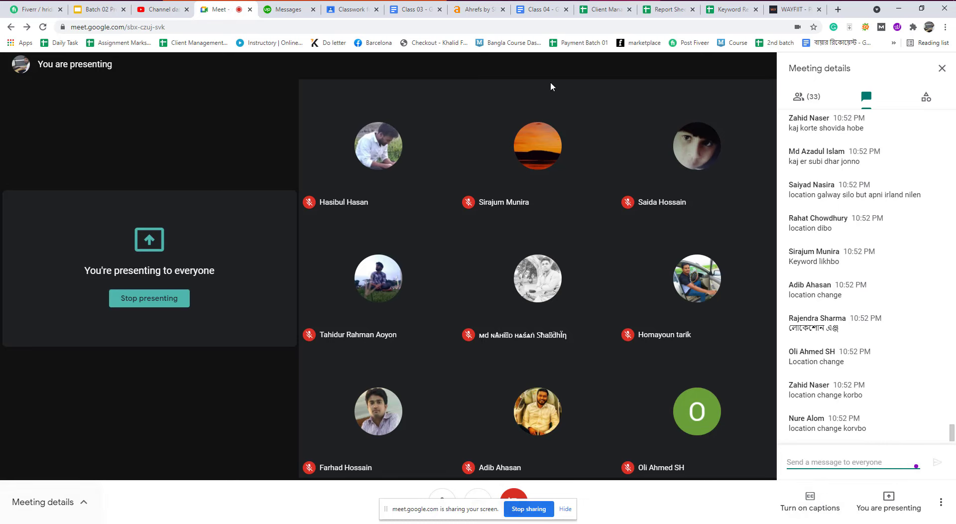
pyautogui.click(476, 16)
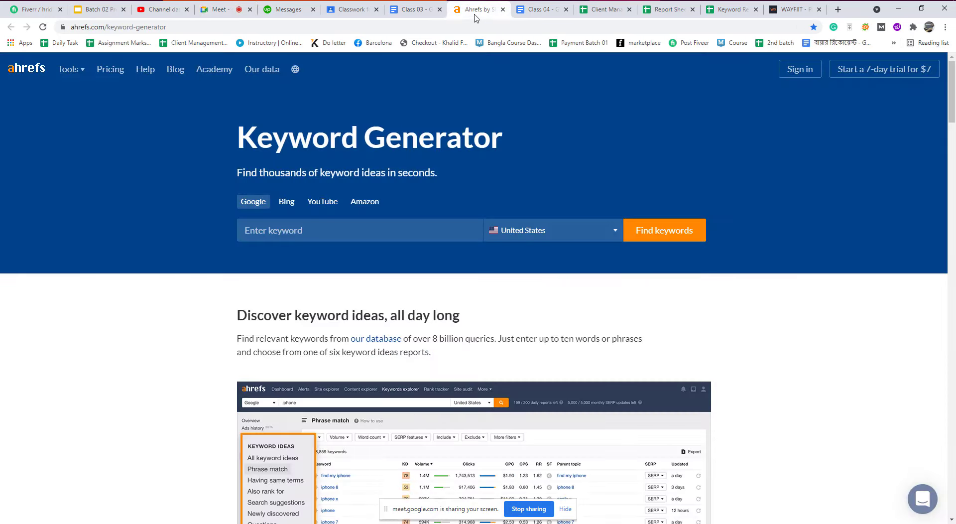
pyautogui.click(524, 235)
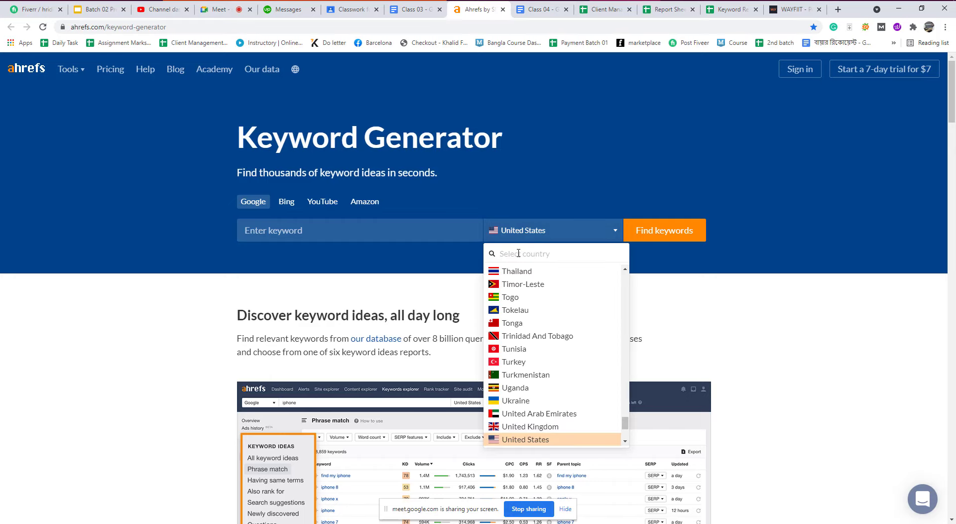
pyautogui.write('ire')
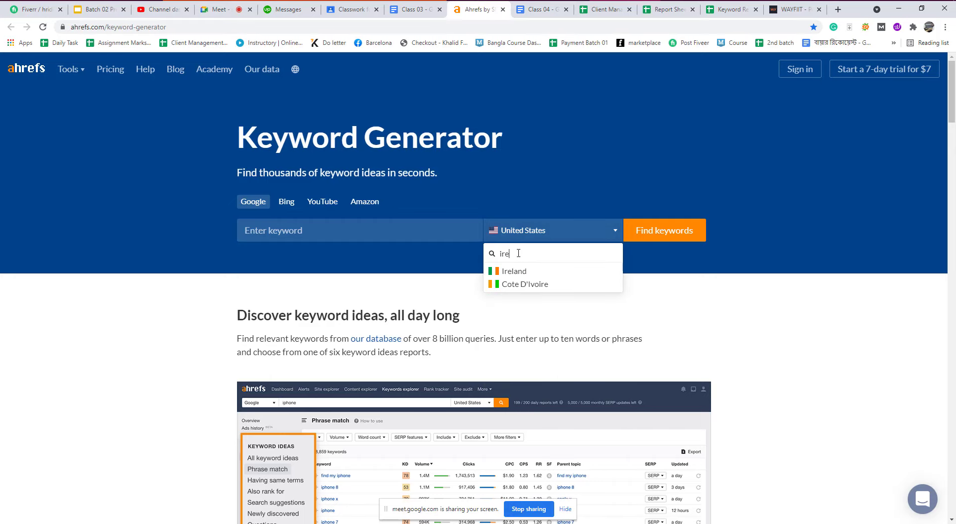
pyautogui.click(501, 271)
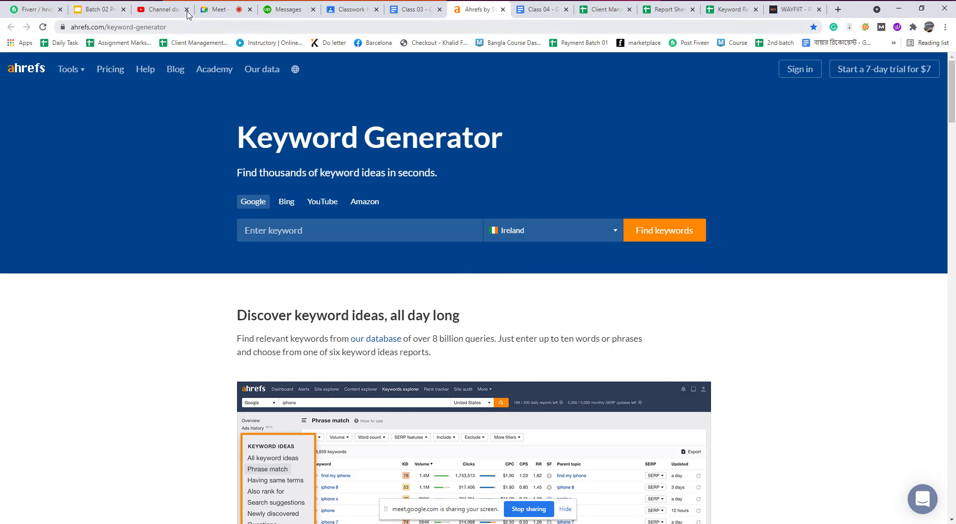
# Step: Return to the keyword research spreadsheet and copy only "Personal Trainer" from the targeted keywords in B2
pyautogui.click(221, 11)
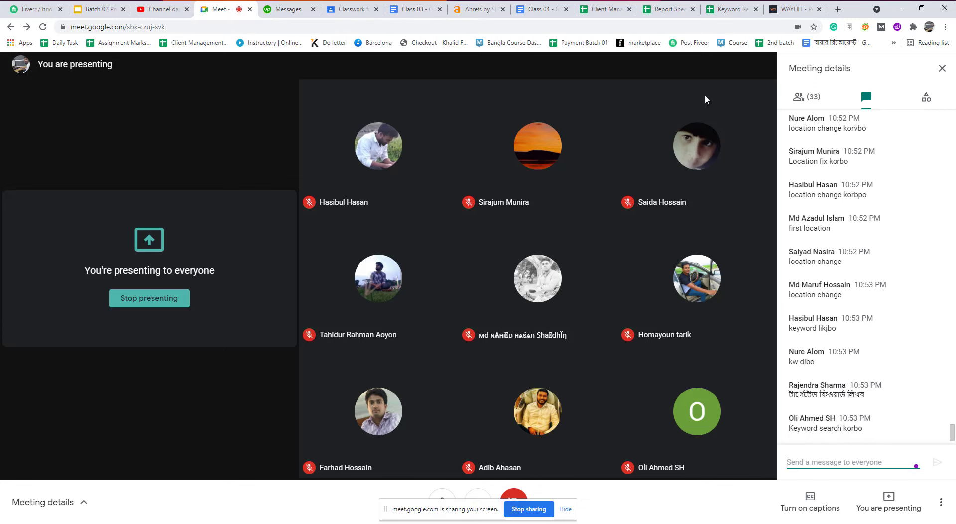
pyautogui.click(727, 9)
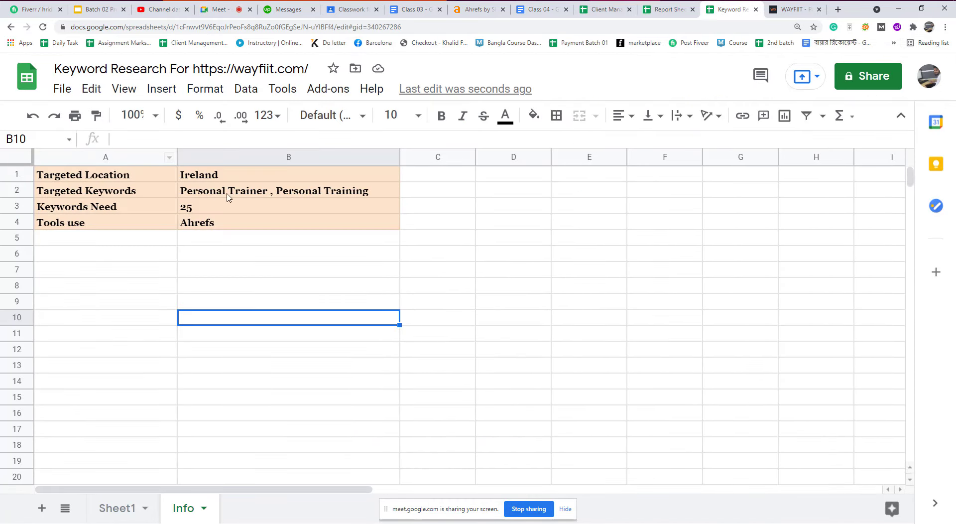
pyautogui.doubleClick(252, 198)
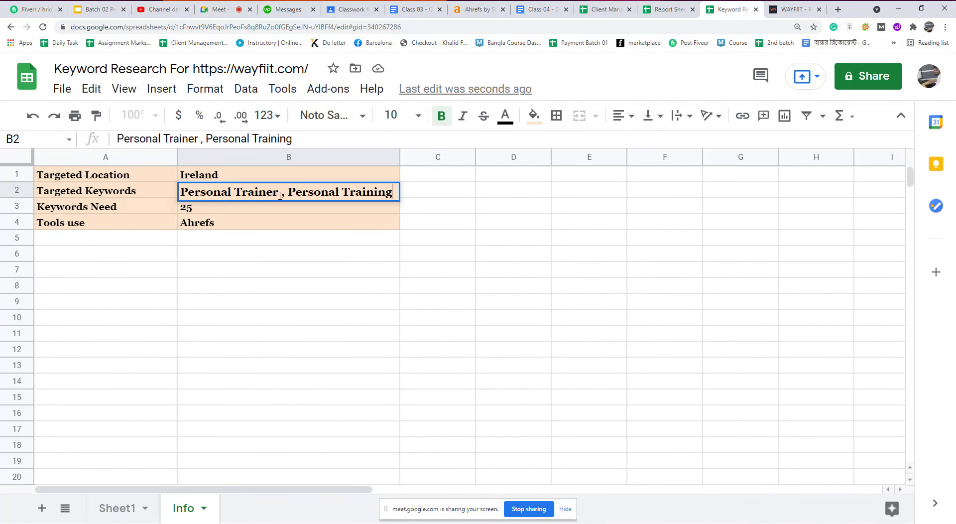
pyautogui.moveTo(281, 194); pyautogui.dragTo(182, 193)
pyautogui.hotkey('ctrl', 'c')
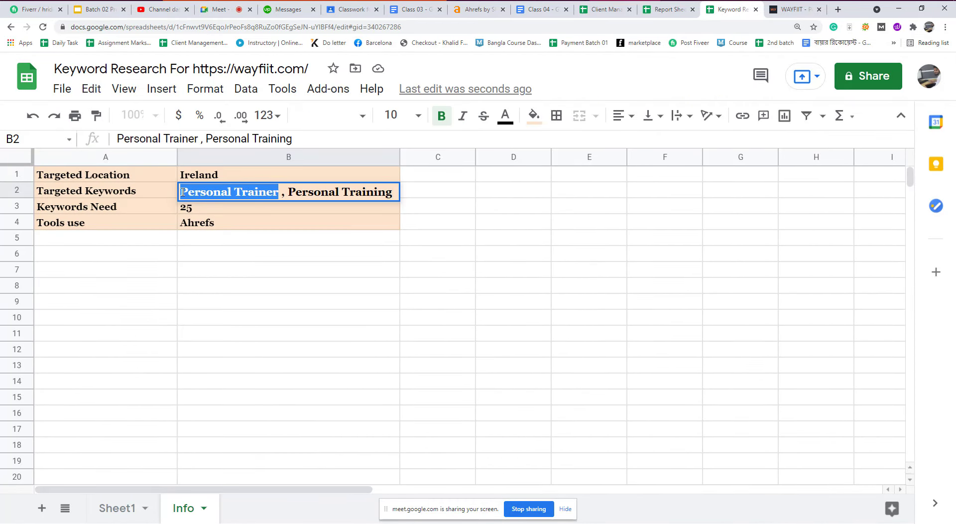
pyautogui.click(343, 431)
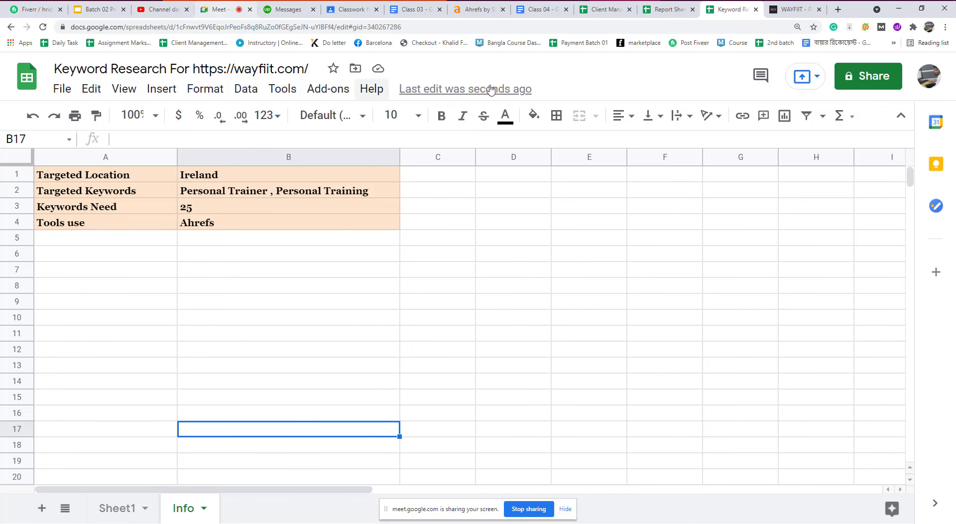
# Step: Search the Ahrefs Keyword Generator for "Personal Trainer" ideas in Ireland and complete the robot check
pyautogui.click(476, 9)
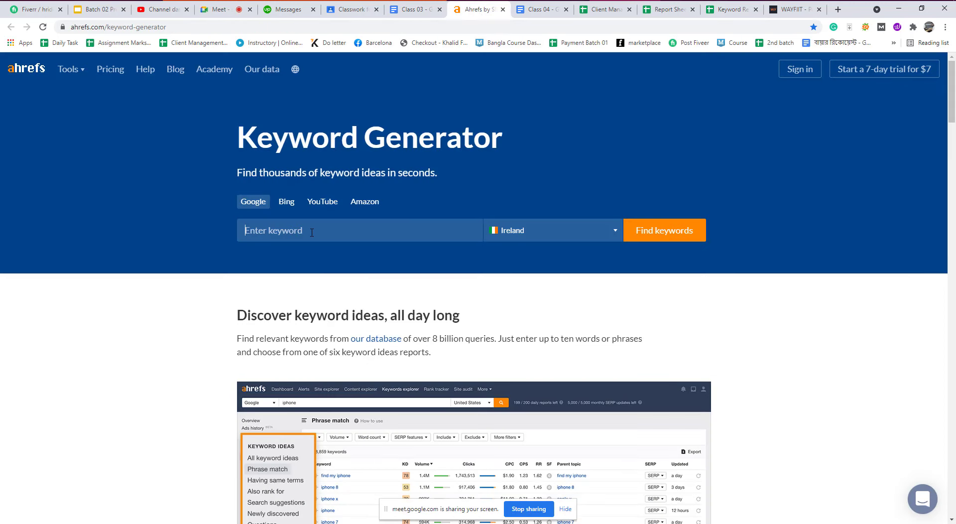
pyautogui.hotkey('ctrl', 'v')
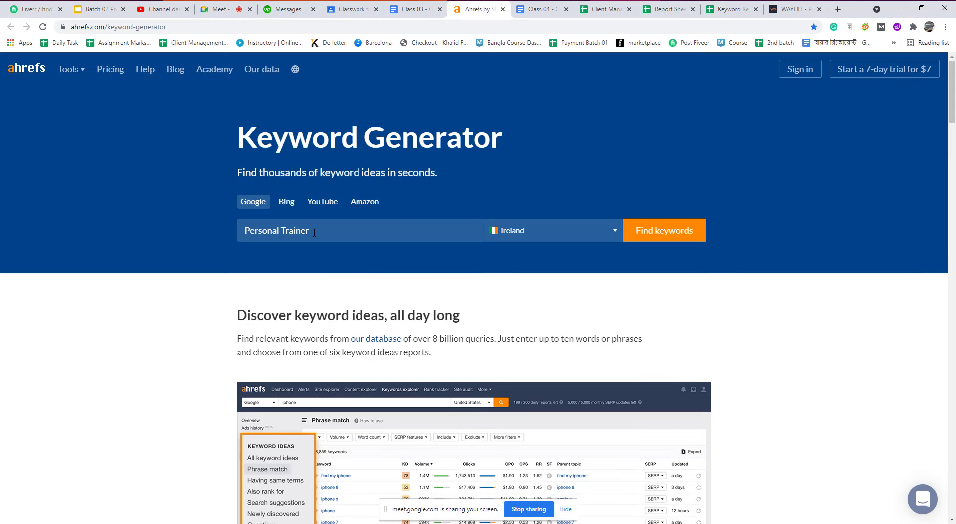
pyautogui.click(650, 233)
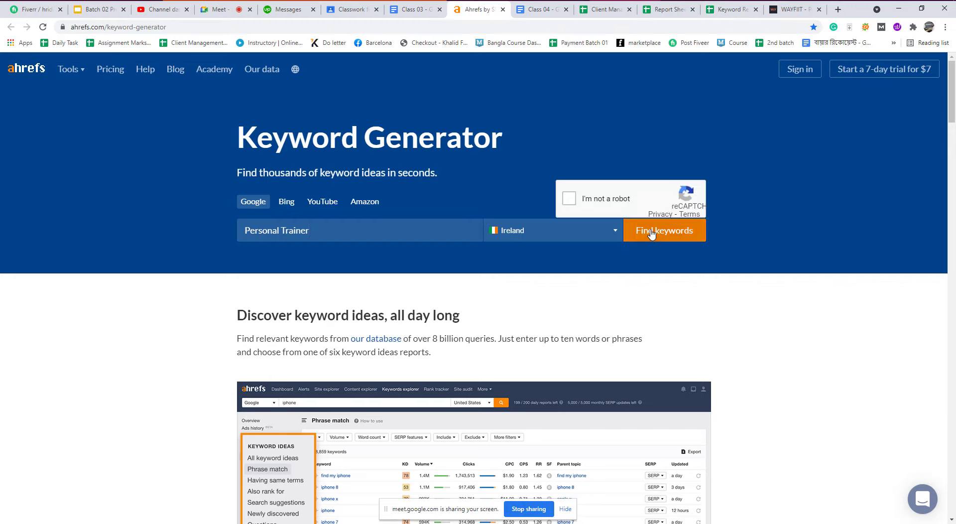
pyautogui.click(569, 198)
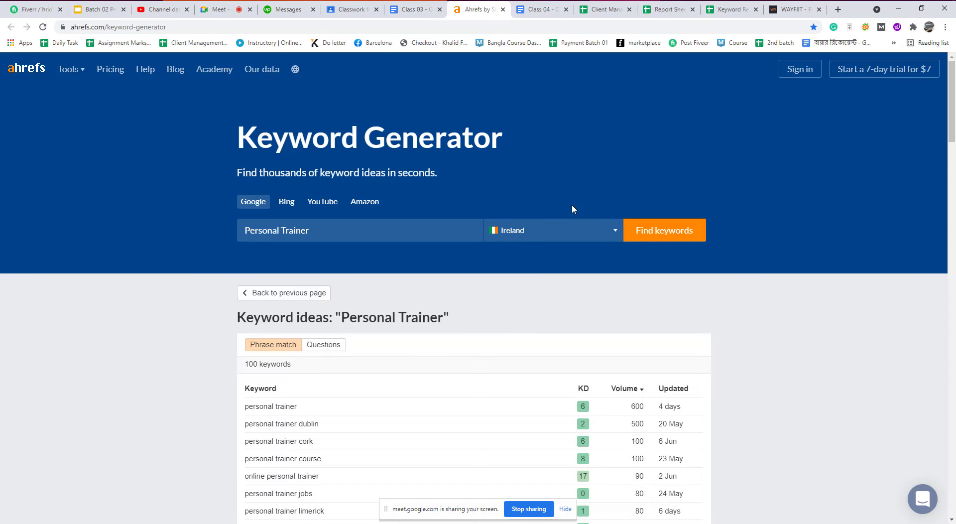
# Step: Examine the keyword ideas with their difficulty and volume, and highlight the keyword "personal trainer" in the first row
pyautogui.scroll(-2, 375, 430)
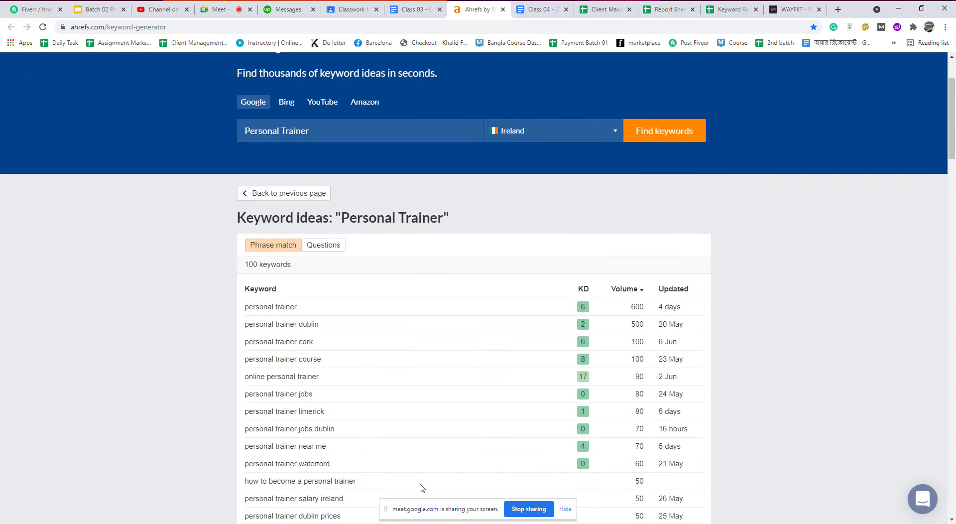
pyautogui.scroll(-2, 258, 312)
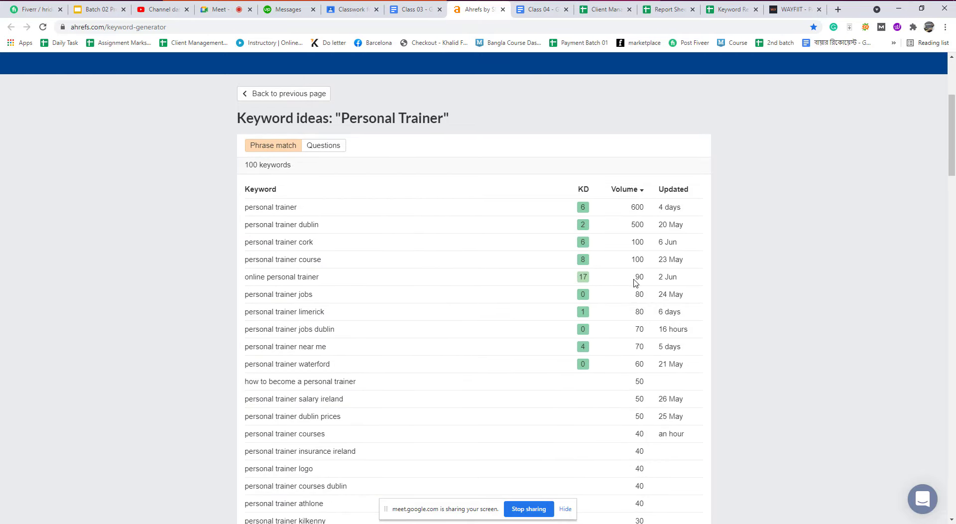
pyautogui.moveTo(636, 279); pyautogui.dragTo(645, 280)
pyautogui.moveTo(303, 210); pyautogui.dragTo(243, 187)
pyautogui.click(286, 209)
pyautogui.moveTo(300, 211); pyautogui.dragTo(247, 208)
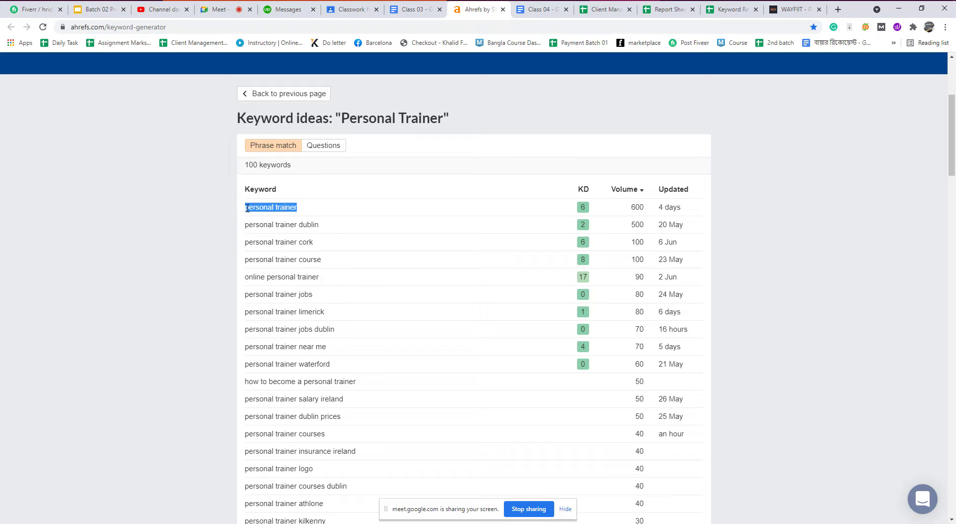
# Step: Copy the keyword "personal trainer" and skim the rest of the keyword ideas list for Ireland
pyautogui.rightClick(247, 209)
pyautogui.click(263, 218)
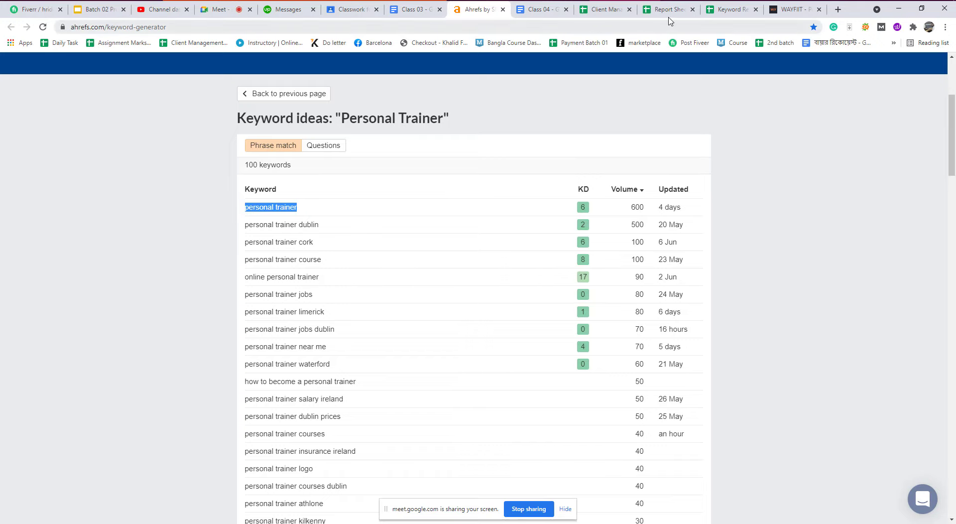
pyautogui.click(780, 313)
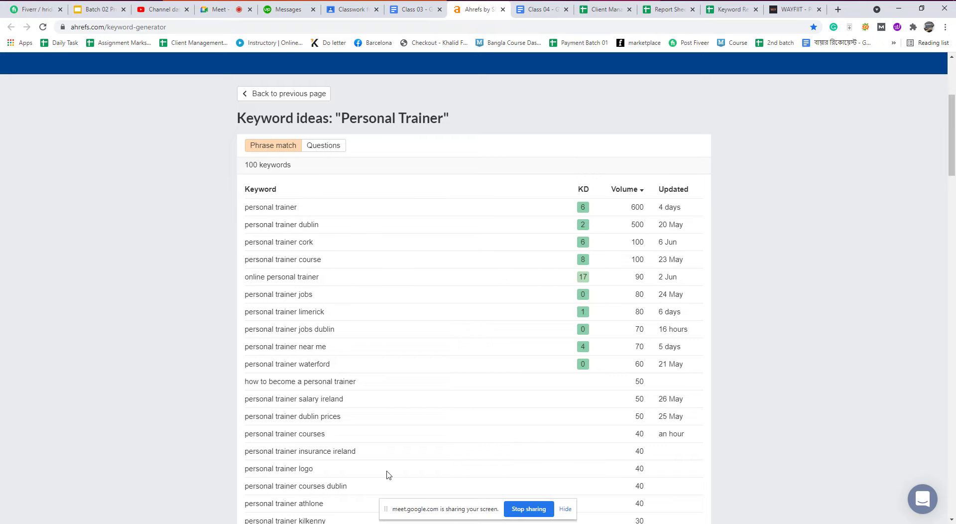
pyautogui.scroll(-10, 433, 393)
pyautogui.scroll(6, 451, 431)
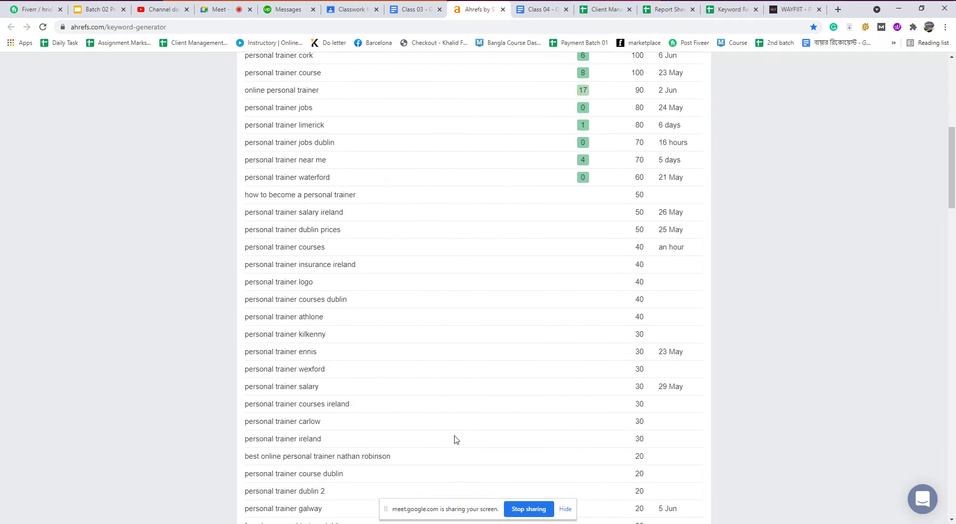
pyautogui.scroll(8, 456, 438)
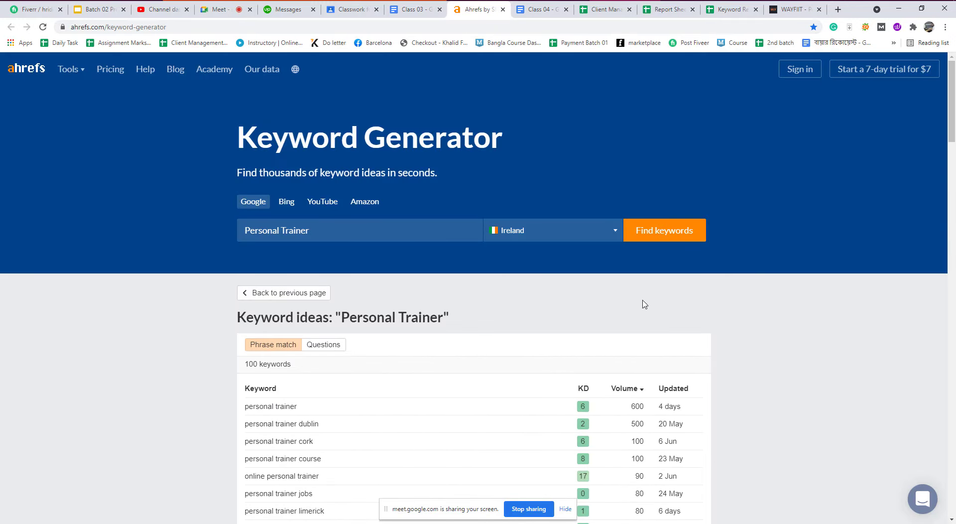
# Step: Switch to the keyword research spreadsheet and rename Sheet1 as "Keywords"
pyautogui.click(733, 10)
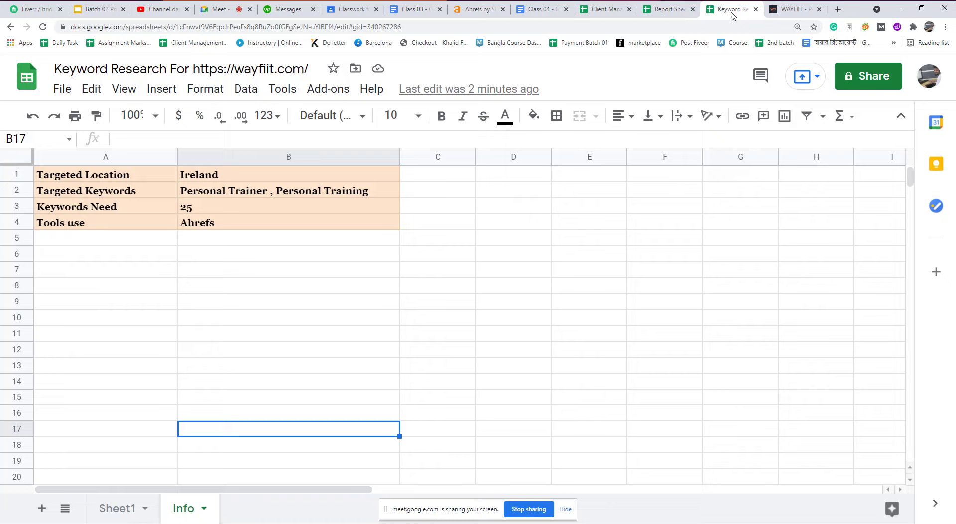
pyautogui.click(530, 351)
pyautogui.click(145, 508)
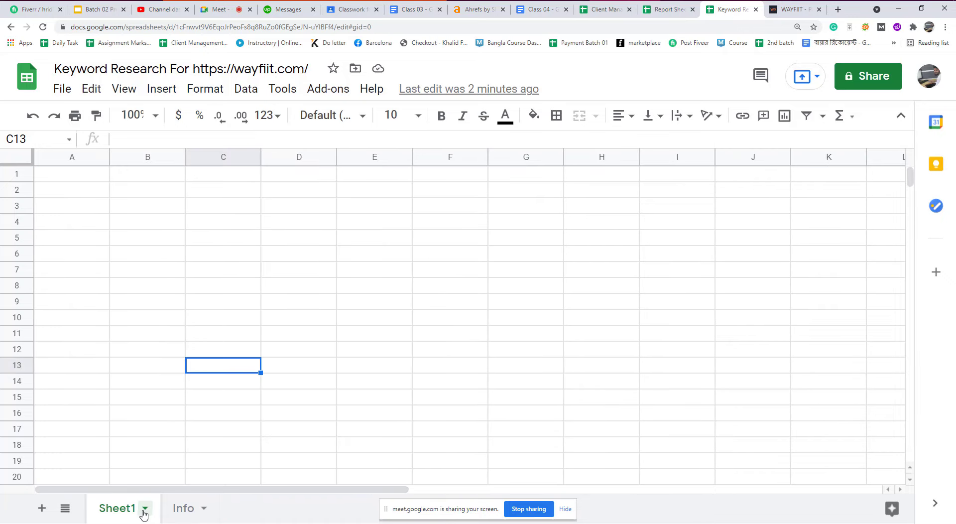
pyautogui.click(128, 320)
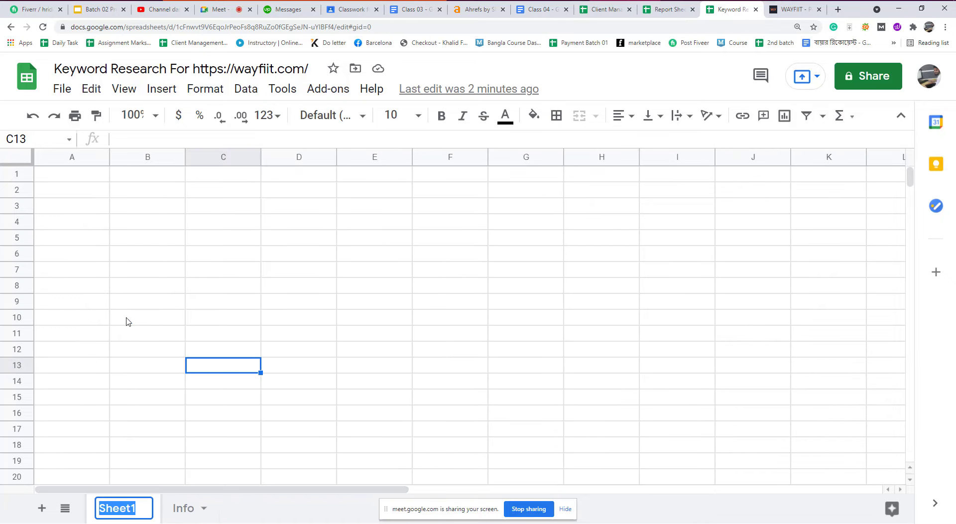
pyautogui.write('Keywords')
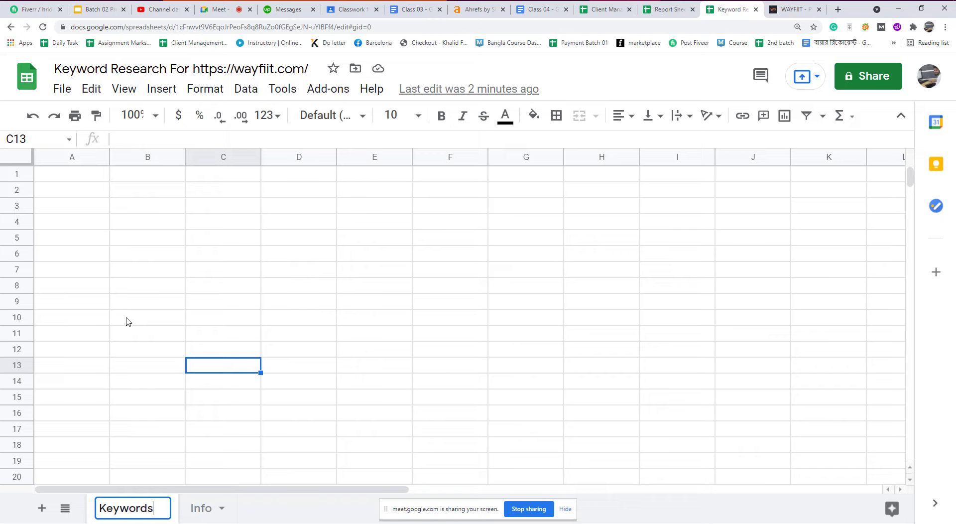
pyautogui.click(107, 288)
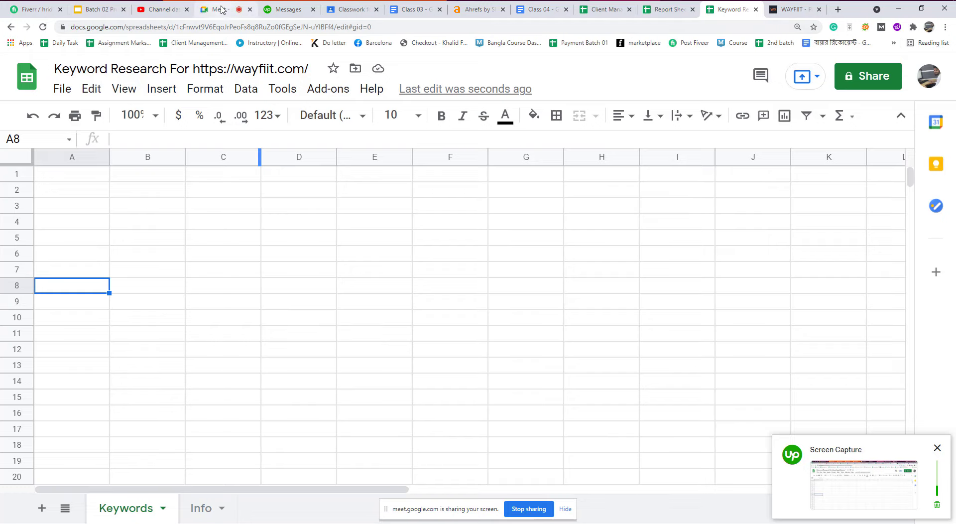
# Step: Review the first keyword's difficulty and volume in the Ahrefs results, and check the Google Meet chat
pyautogui.click(223, 9)
pyautogui.click(476, 10)
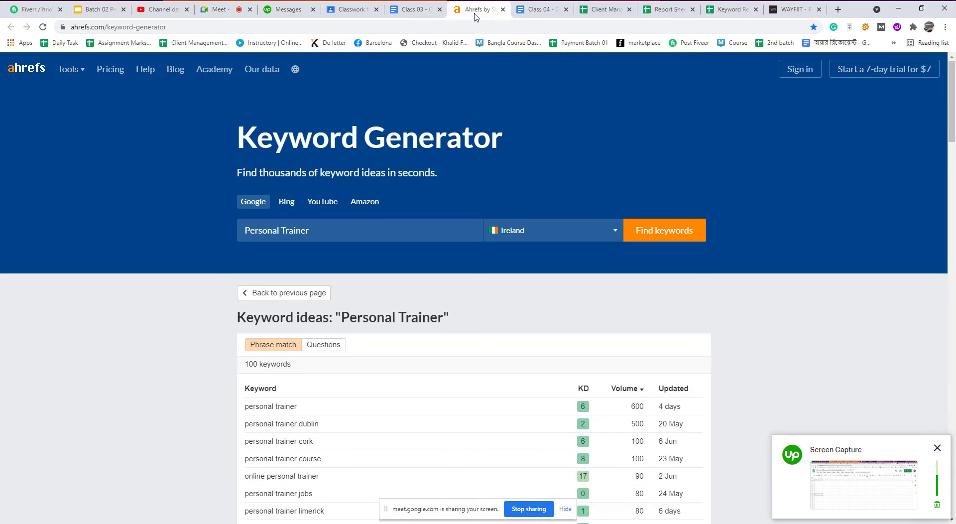
pyautogui.scroll(-2, 255, 368)
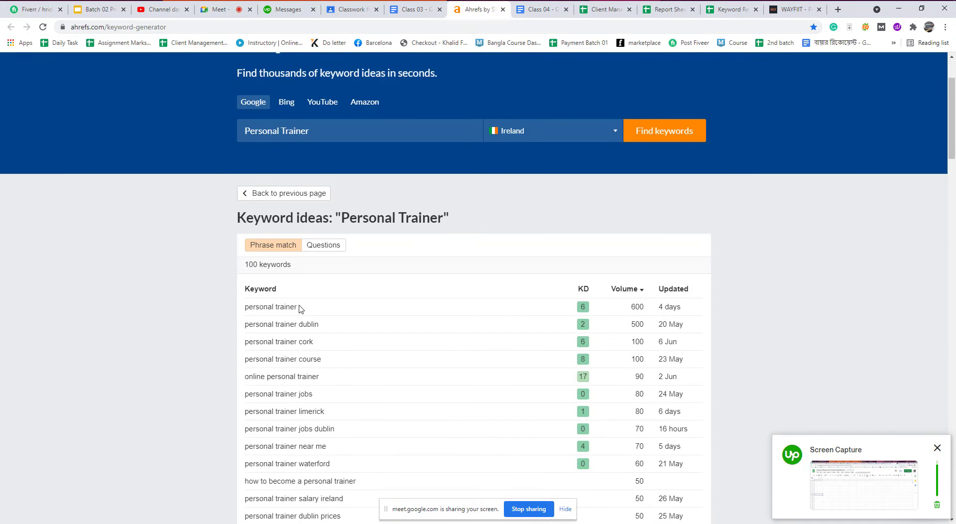
pyautogui.moveTo(292, 305); pyautogui.dragTo(586, 308)
pyautogui.click(586, 306)
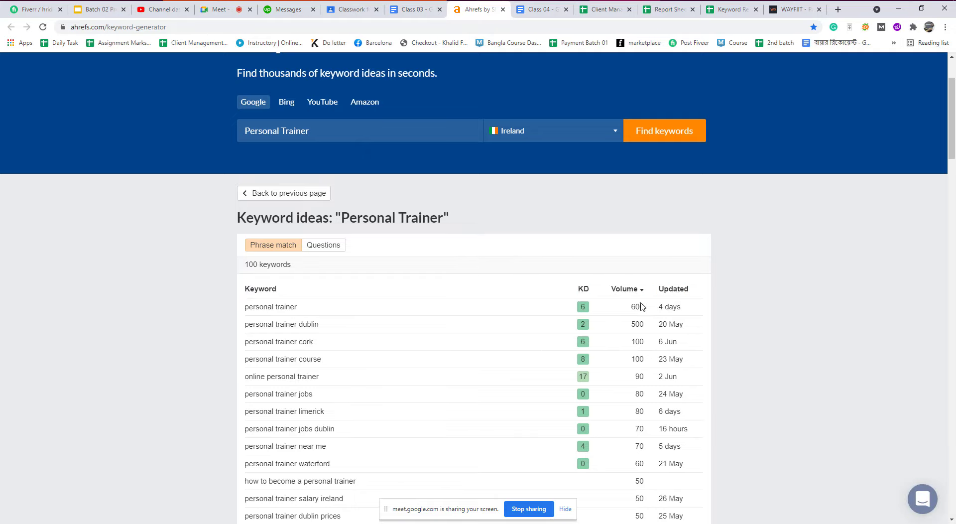
pyautogui.click(213, 7)
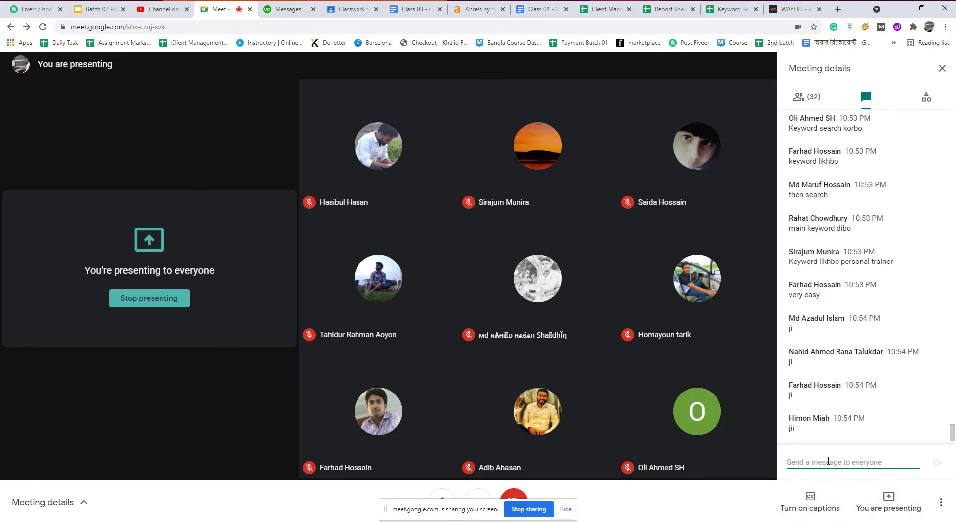
# Step: Copy "personal trainer" from the first row of the Ahrefs keyword ideas into cell A2 of the Keywords sheet
pyautogui.click(473, 9)
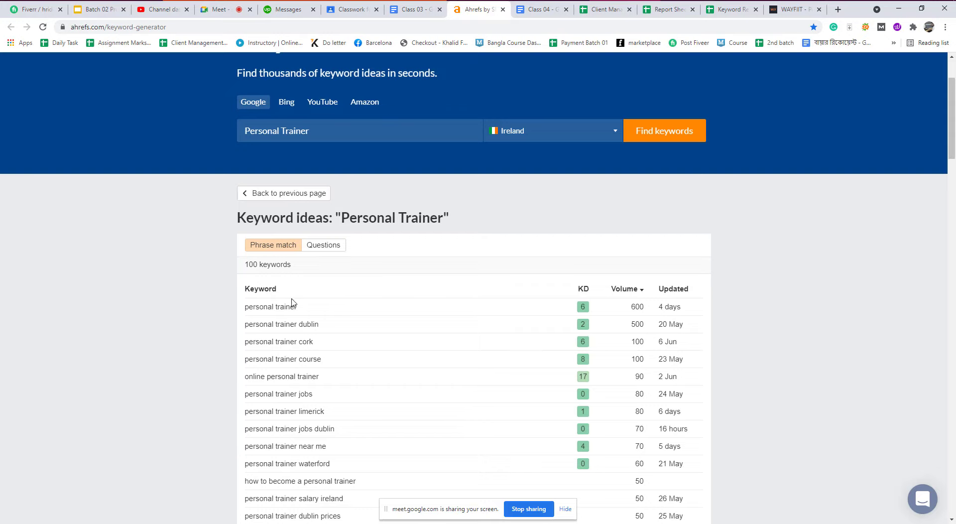
pyautogui.moveTo(296, 307); pyautogui.dragTo(244, 307)
pyautogui.rightClick(252, 306)
pyautogui.click(280, 313)
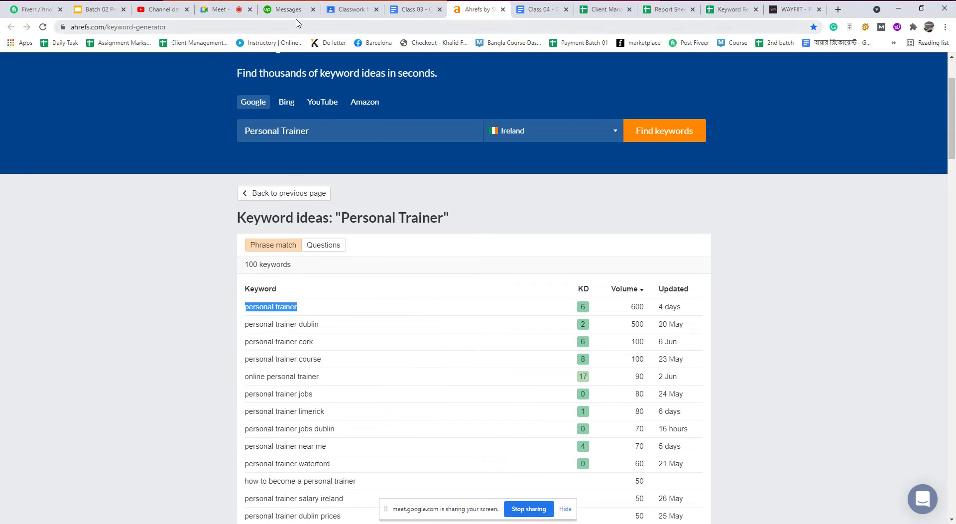
pyautogui.click(720, 14)
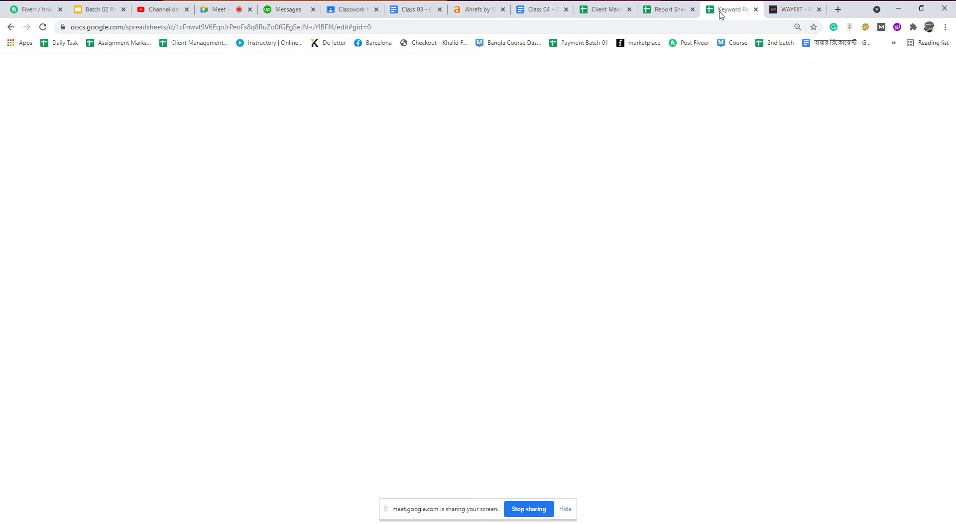
pyautogui.click(56, 194)
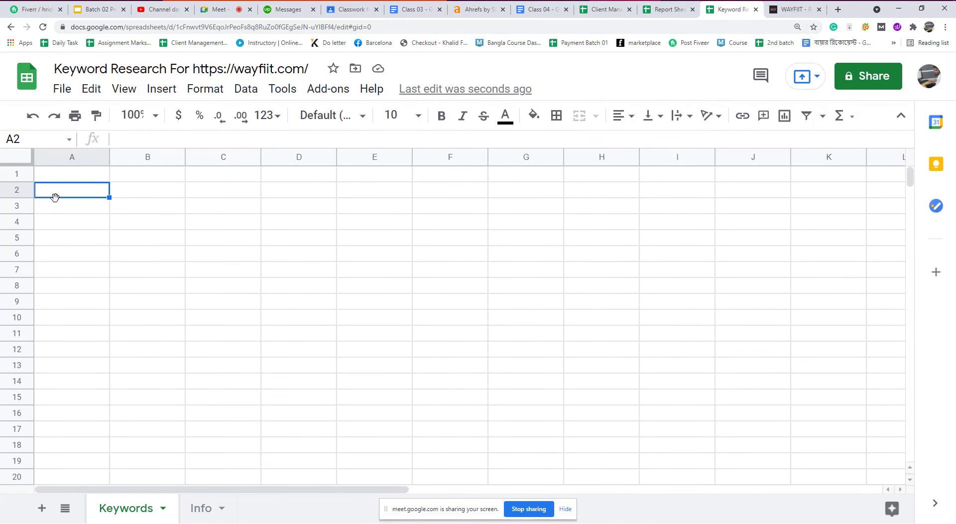
pyautogui.hotkey('ctrl', 'v')
# Step: Enter the column headers "Keywords" in A1 and "Search Volume" in B1
pyautogui.click(56, 178)
pyautogui.write('K')
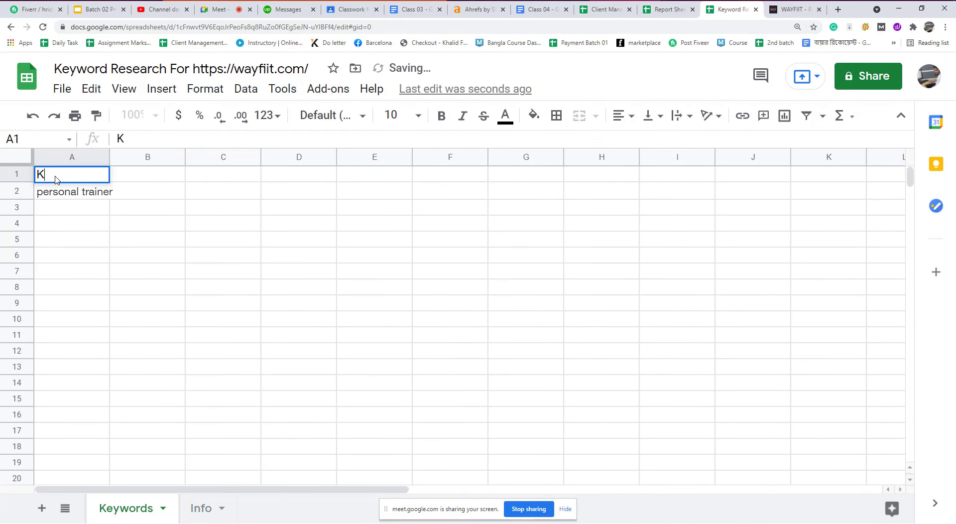
pyautogui.write('eywords')
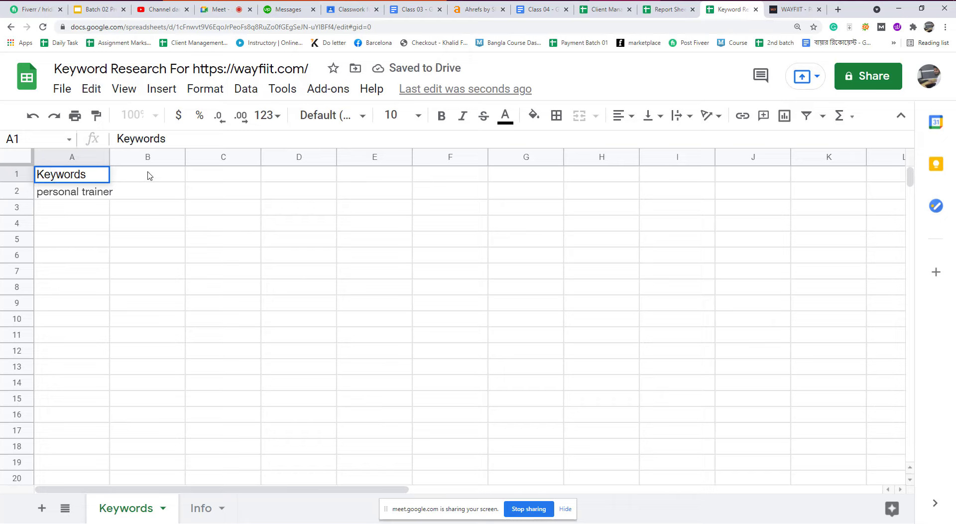
pyautogui.click(144, 174)
pyautogui.write('Searc')
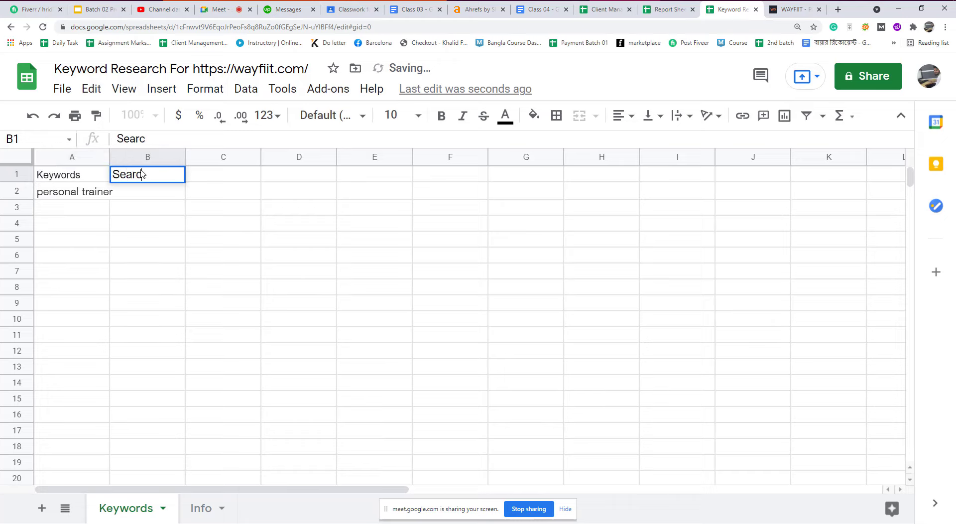
pyautogui.write('h Vo')
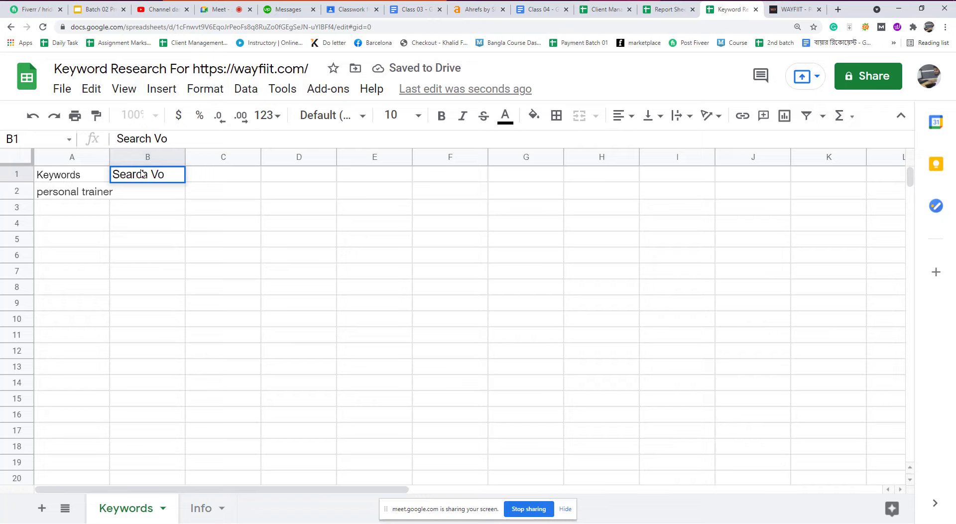
pyautogui.write('lume')
pyautogui.click(219, 244)
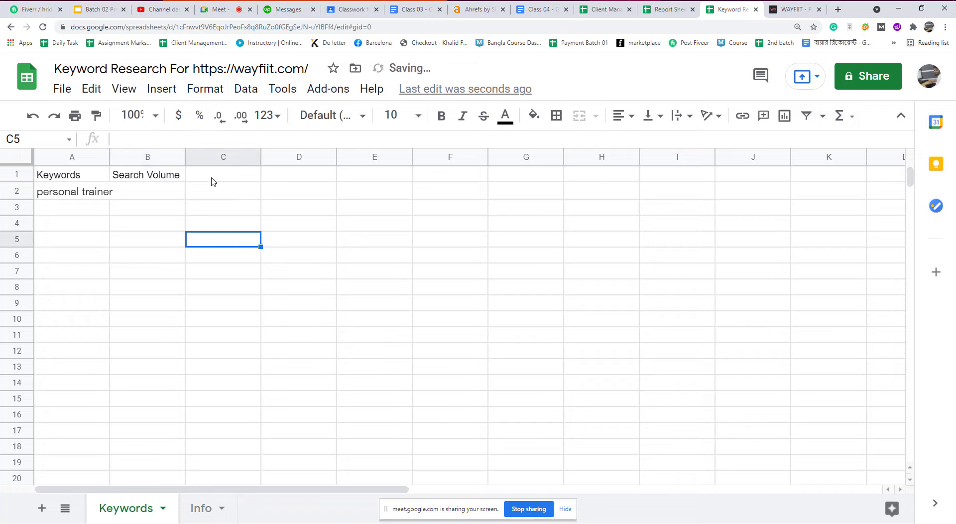
# Step: Add the header "Keyword Difficulty" in C1 and widen column C to fit it
pyautogui.click(213, 179)
pyautogui.write('Keyw')
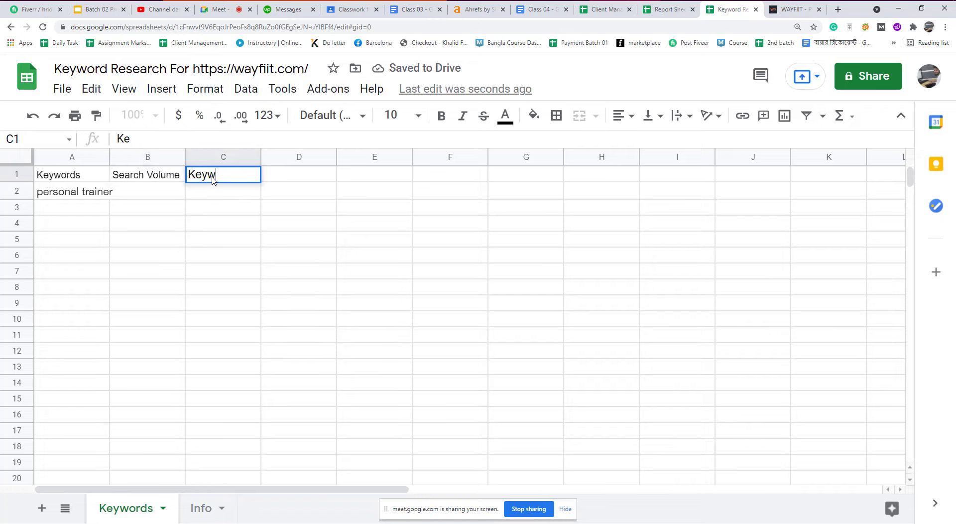
pyautogui.write('ord Difficu')
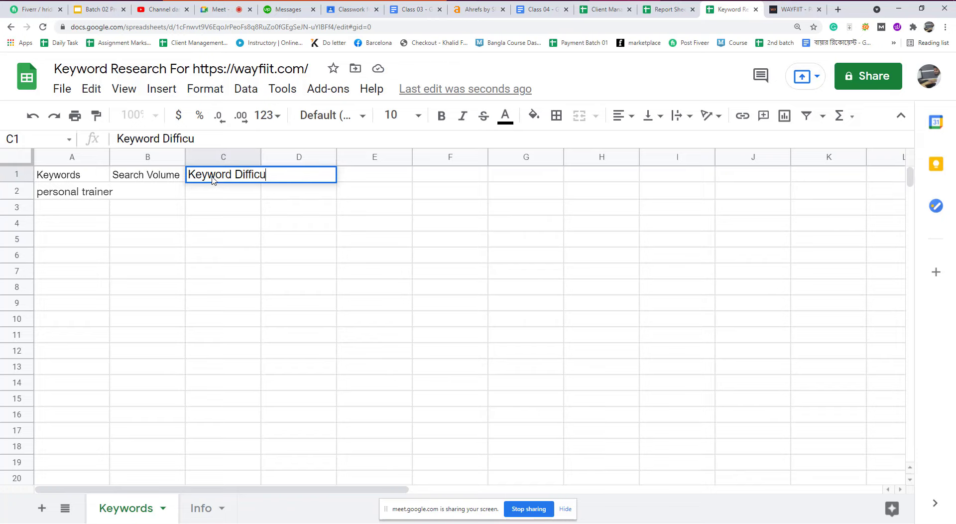
pyautogui.write('lty')
pyautogui.click(263, 236)
pyautogui.moveTo(260, 159); pyautogui.dragTo(306, 160)
# Step: Add the header "Keyword Competiton" in D1 and widen column D to fit it
pyautogui.click(330, 179)
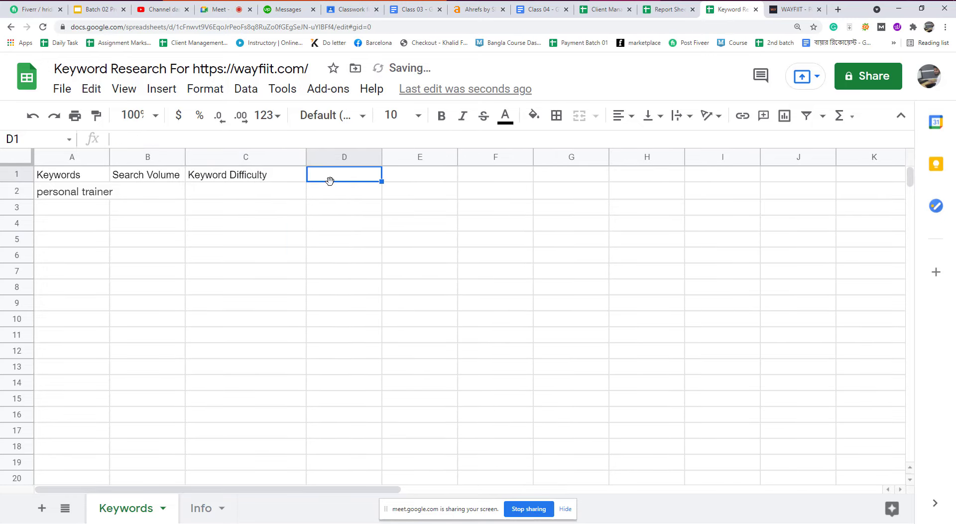
pyautogui.write('Keywor')
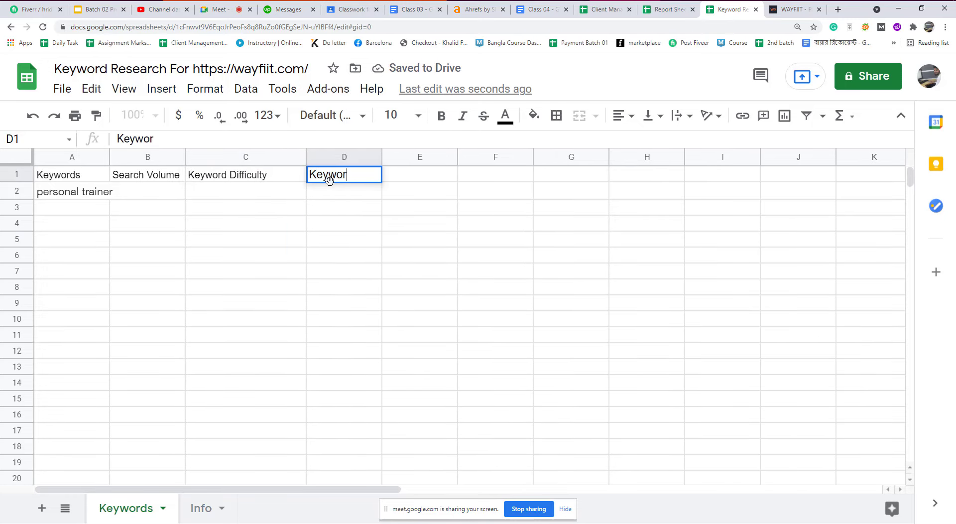
pyautogui.write('d Compe')
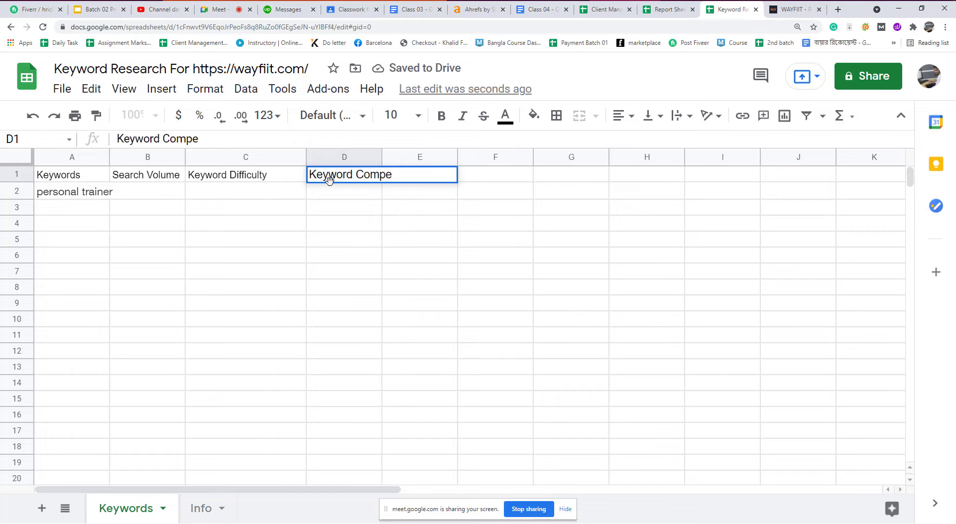
pyautogui.write('titon')
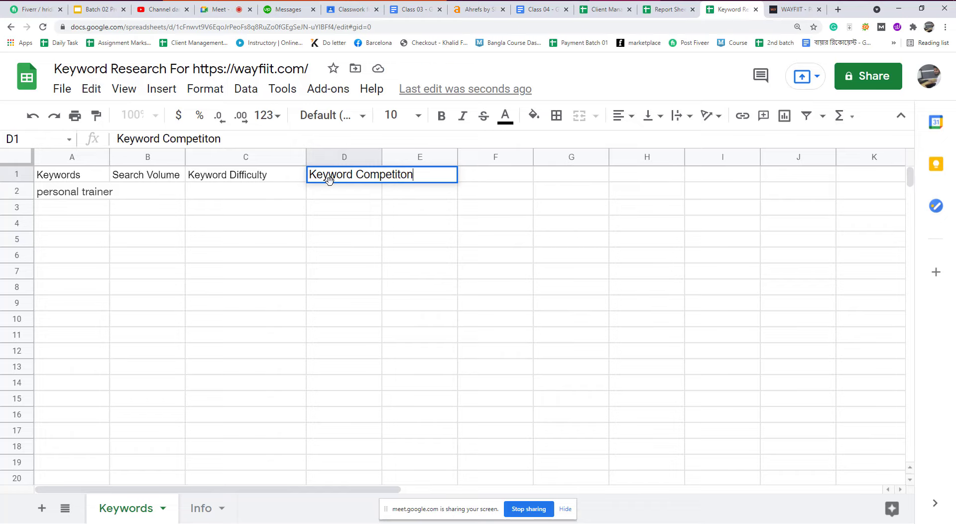
pyautogui.click(370, 258)
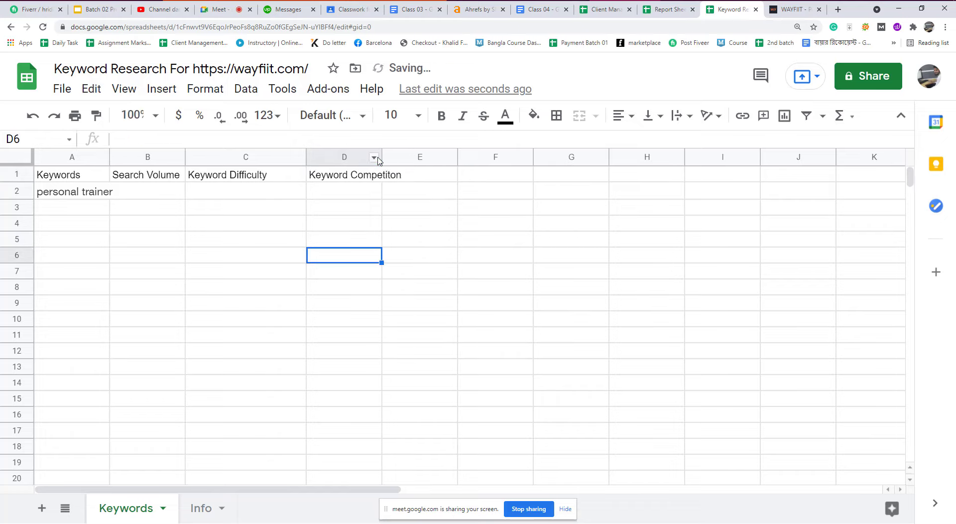
pyautogui.moveTo(381, 157); pyautogui.dragTo(481, 157)
pyautogui.click(458, 228)
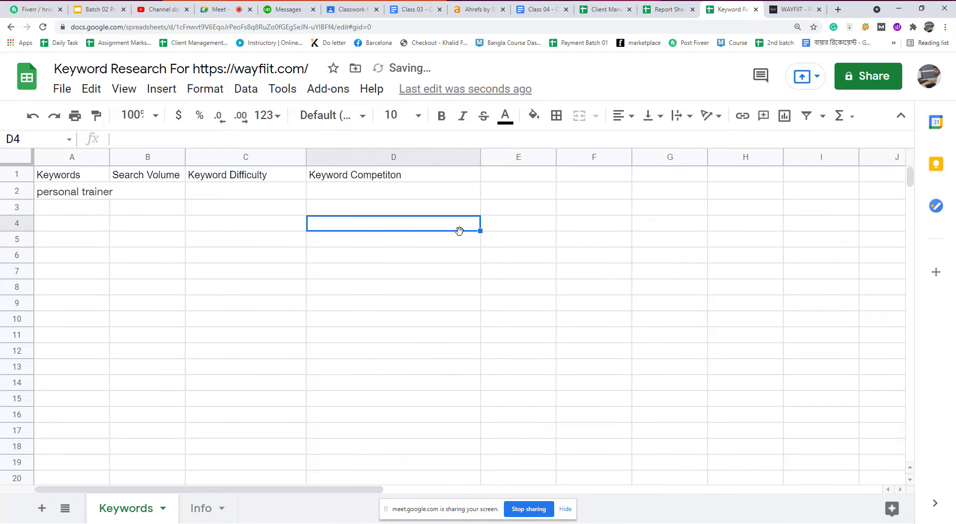
# Step: Record a search volume of 600 in B2 and a keyword difficulty of 06 in C2 for "personal trainer"
pyautogui.click(132, 194)
pyautogui.write('600')
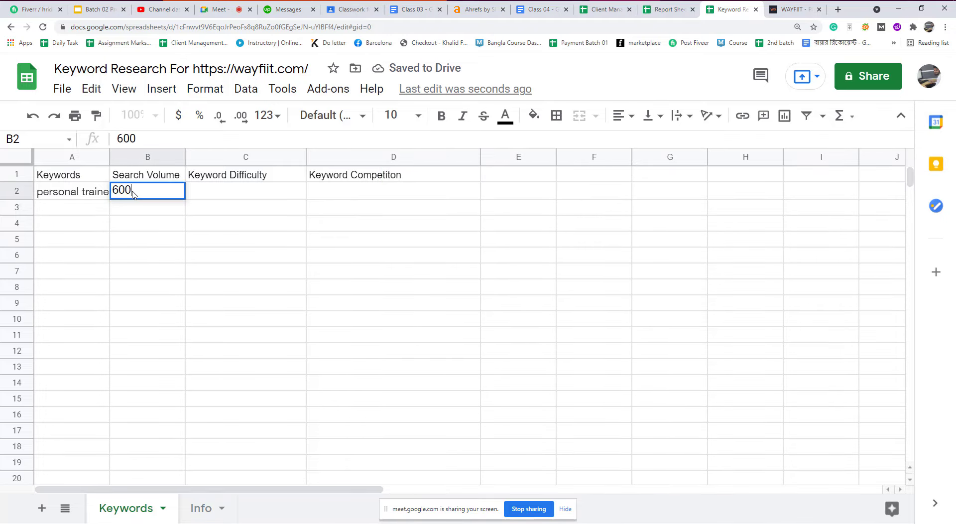
pyautogui.click(233, 199)
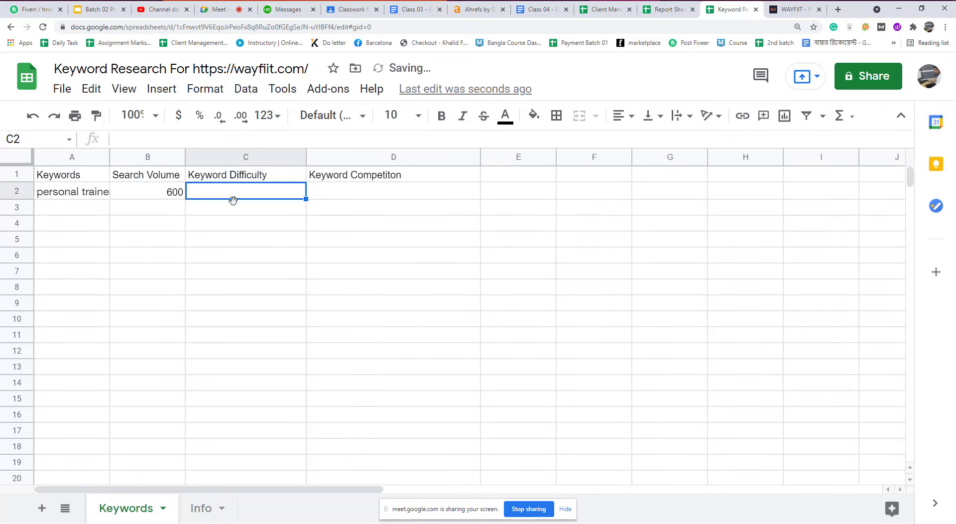
pyautogui.write('06')
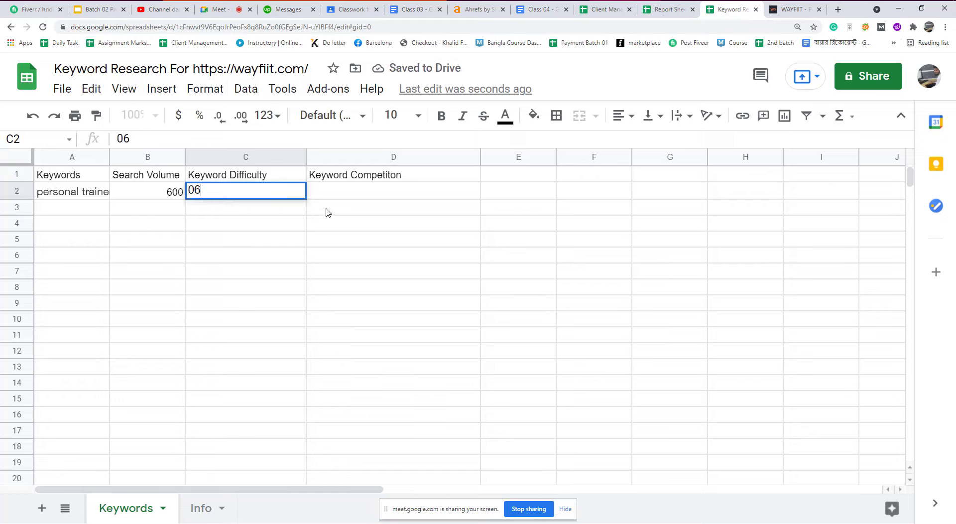
pyautogui.click(320, 185)
pyautogui.click(211, 271)
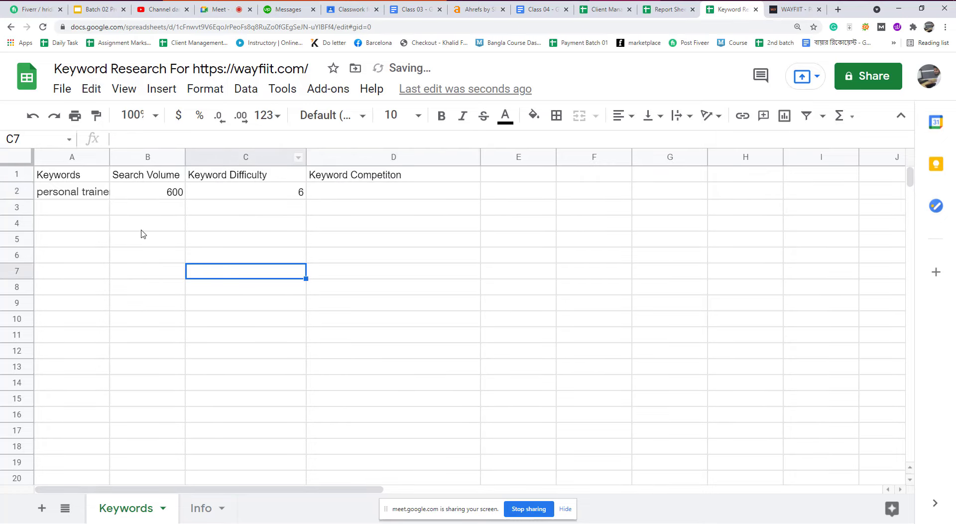
# Step: Widen column A so the keyword "personal trainer" fits in its cell
pyautogui.click(106, 158)
pyautogui.click(130, 238)
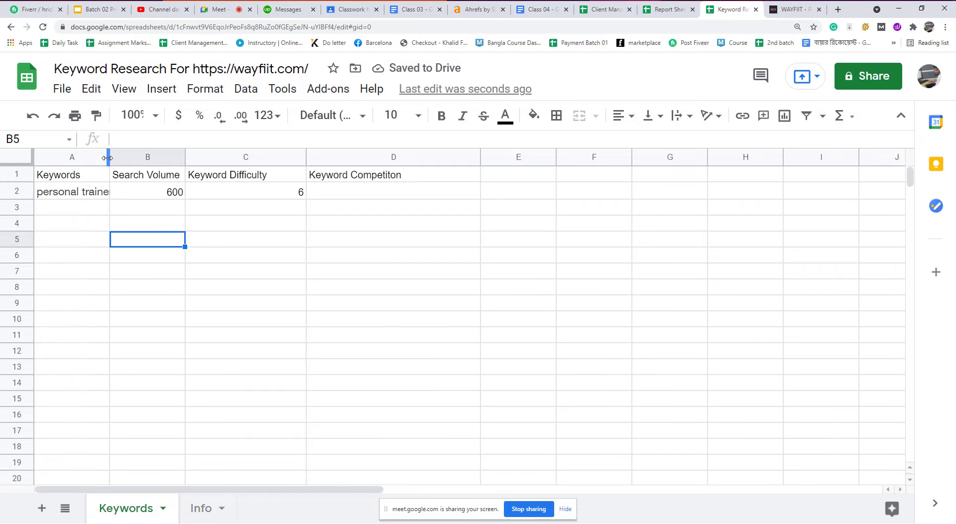
pyautogui.moveTo(107, 158); pyautogui.dragTo(133, 158)
pyautogui.click(166, 305)
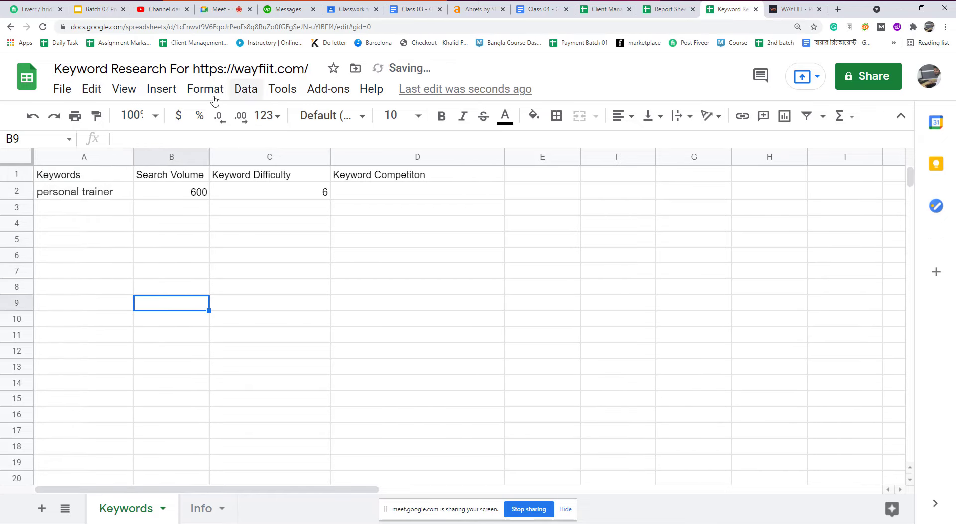
# Step: Check the Google Meet chat, return to the keyword sheet and enter "Very Easy" as the competition for "personal trainer" in D2
pyautogui.click(219, 9)
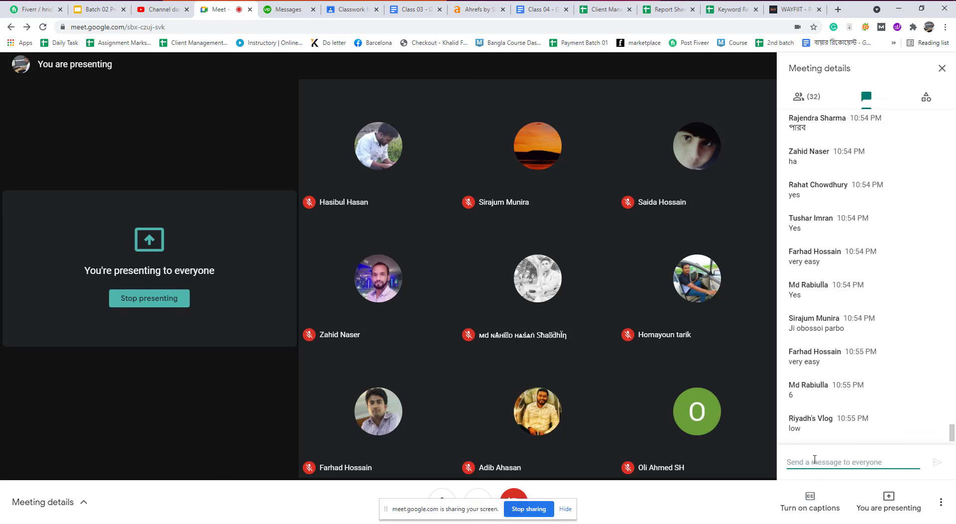
pyautogui.click(730, 9)
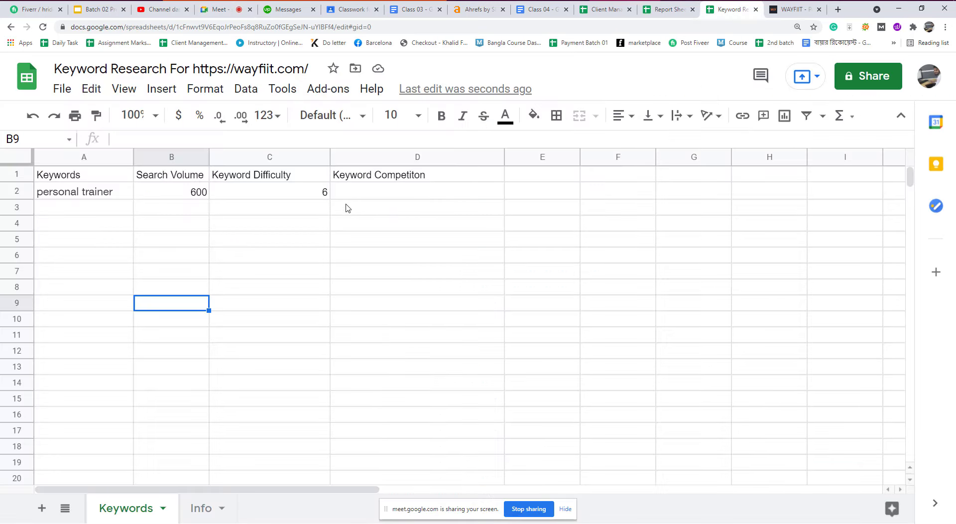
pyautogui.click(362, 193)
pyautogui.write('Very')
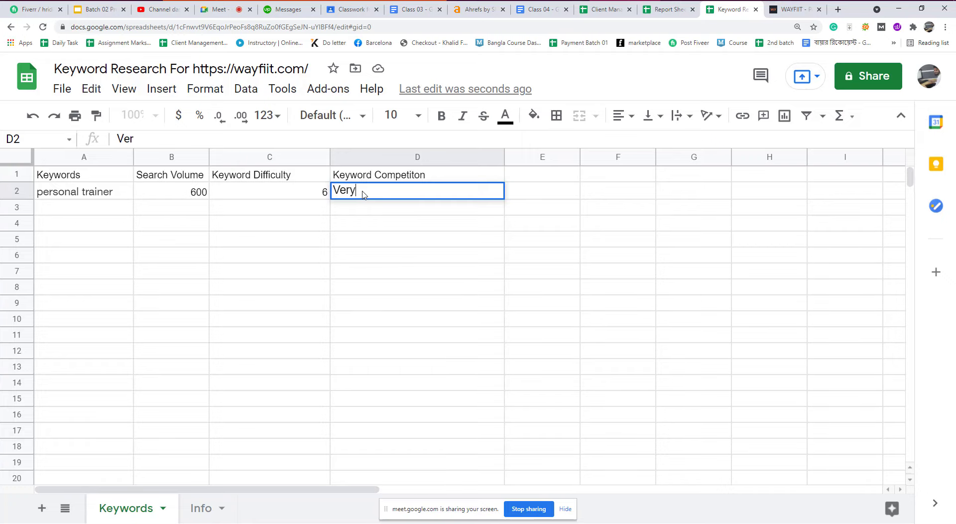
pyautogui.write(' Easy')
pyautogui.click(445, 269)
pyautogui.click(185, 276)
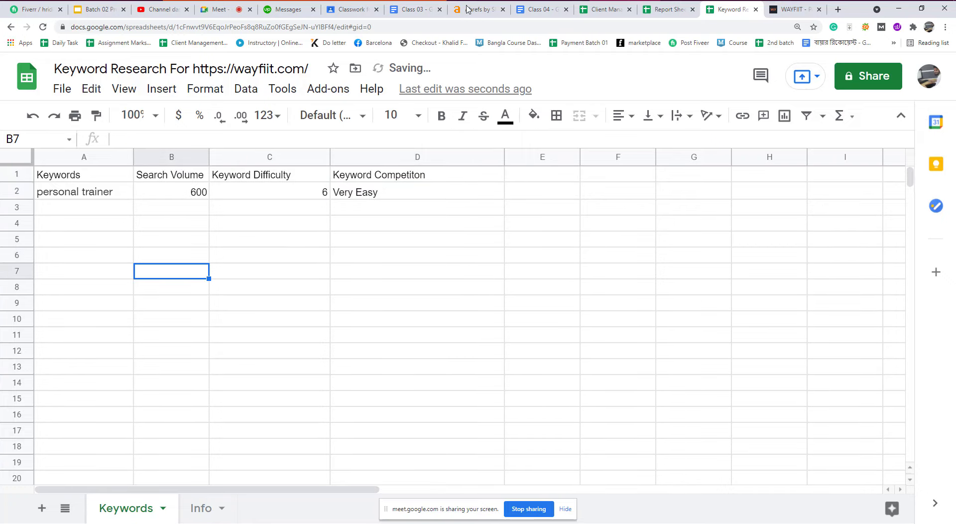
# Step: Copy the keyword "personal trainer dublin" from the Ahrefs keyword ideas into A3 of the keyword sheet
pyautogui.click(466, 9)
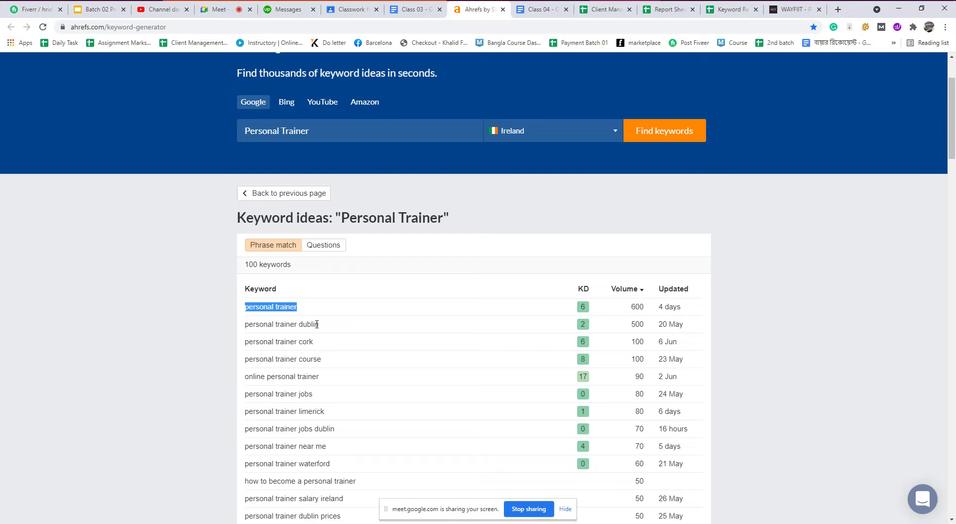
pyautogui.moveTo(324, 328); pyautogui.dragTo(253, 323)
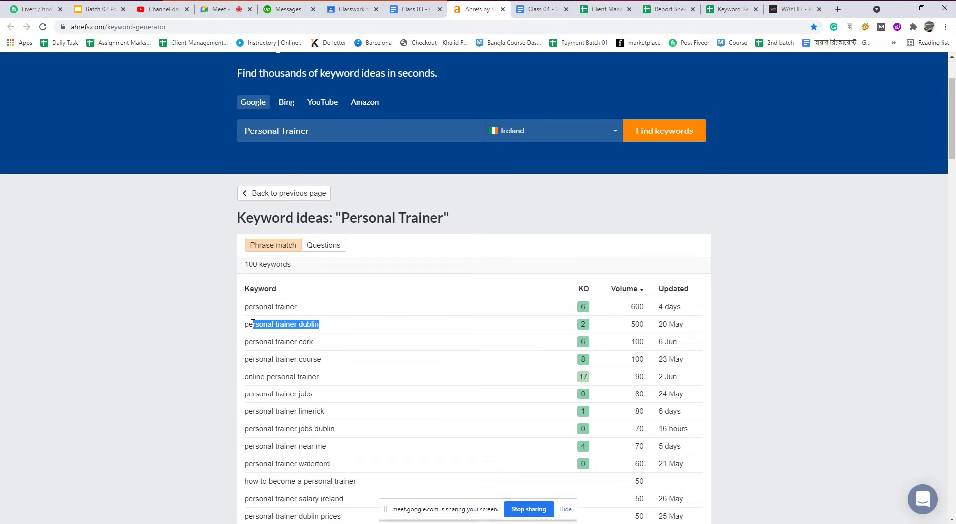
pyautogui.click(637, 321)
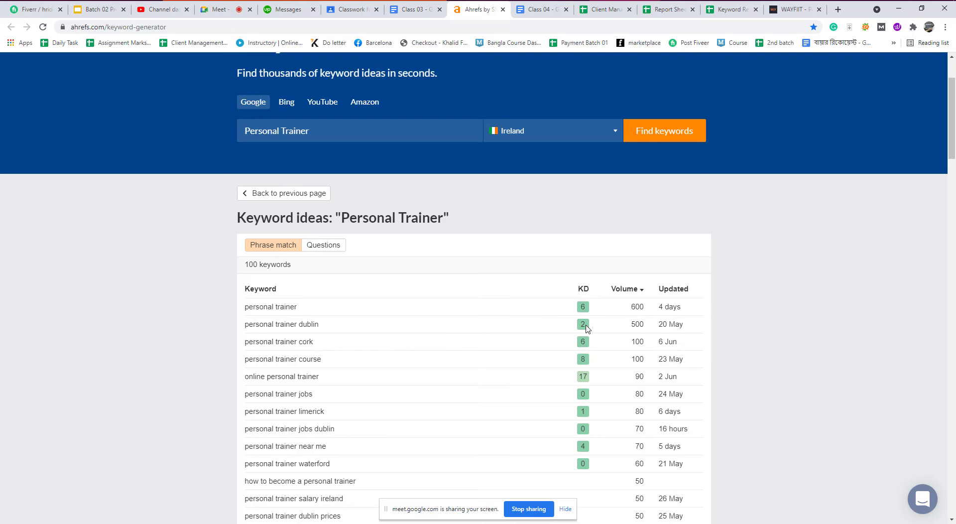
pyautogui.click(603, 10)
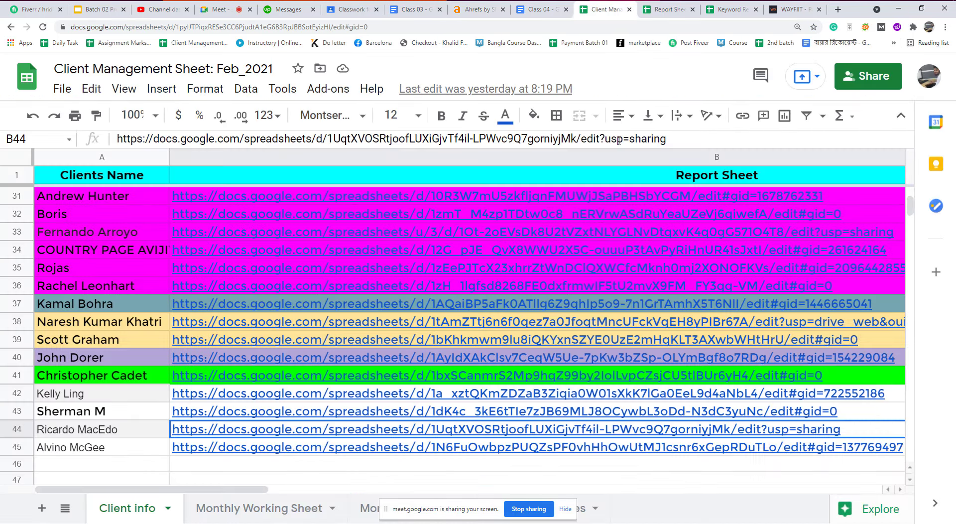
pyautogui.click(727, 11)
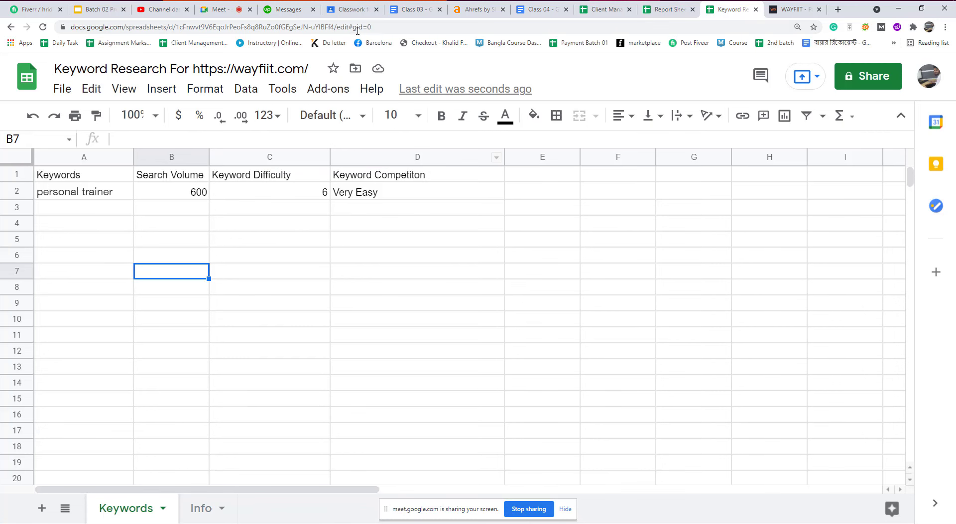
pyautogui.click(480, 10)
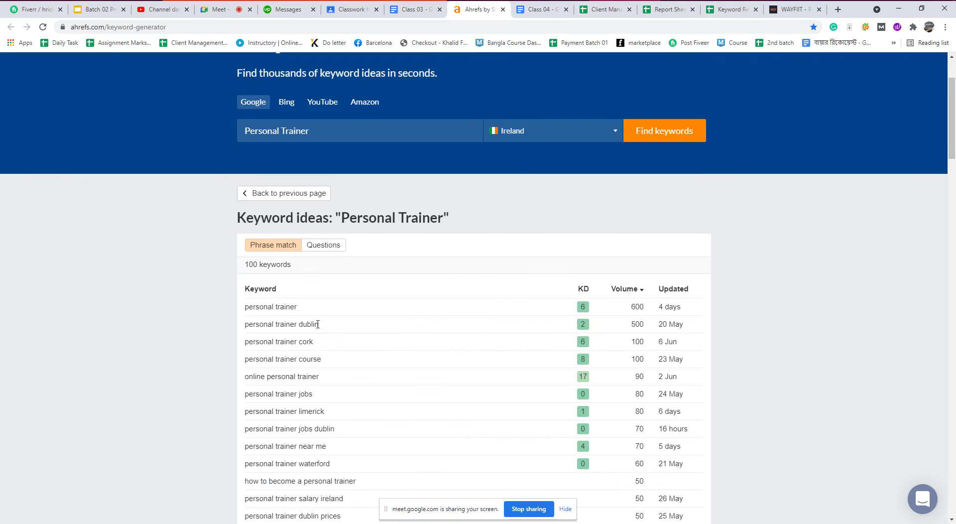
pyautogui.moveTo(317, 324); pyautogui.dragTo(246, 325)
pyautogui.rightClick(247, 325)
pyautogui.click(264, 333)
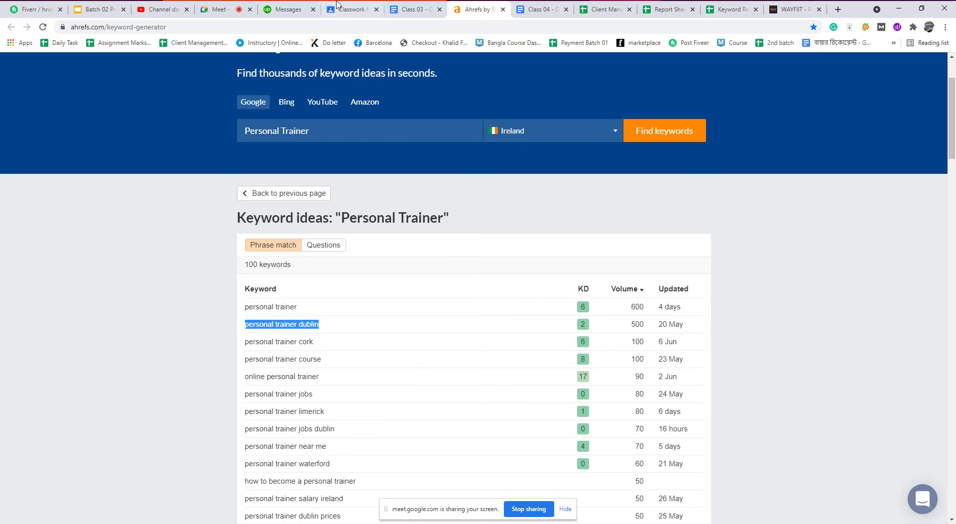
pyautogui.click(729, 10)
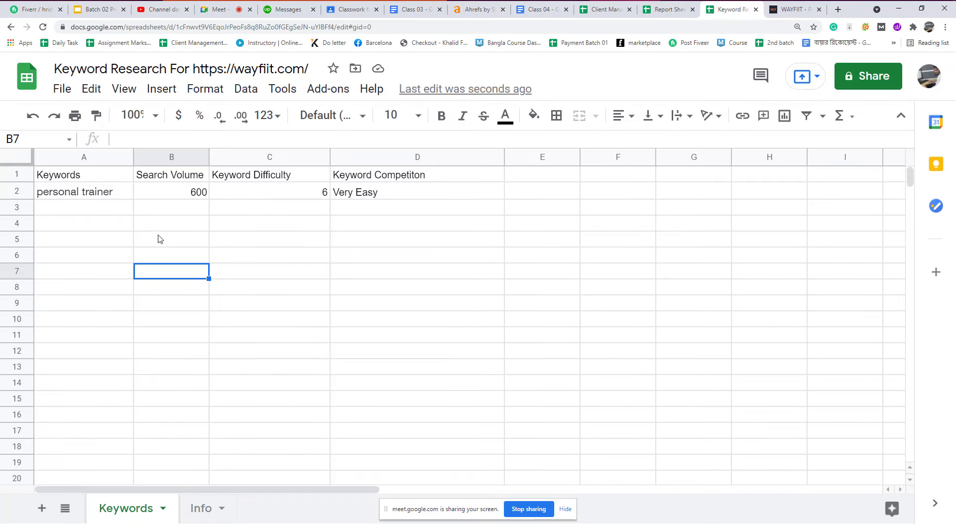
pyautogui.click(114, 212)
pyautogui.hotkey('ctrl', 'v')
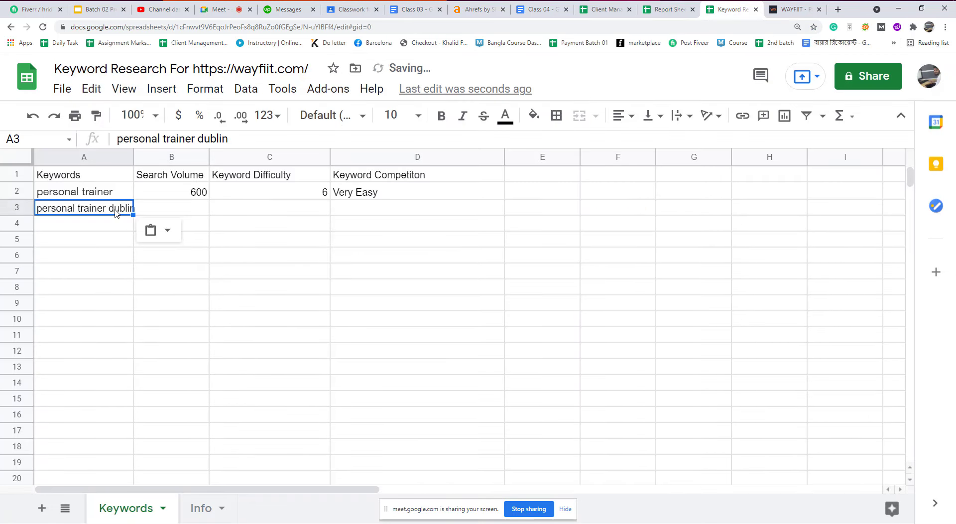
# Step: Record a search volume of 500 in B3 and a keyword difficulty of 2 in C3 for "personal trainer dublin"
pyautogui.click(196, 212)
pyautogui.write('500')
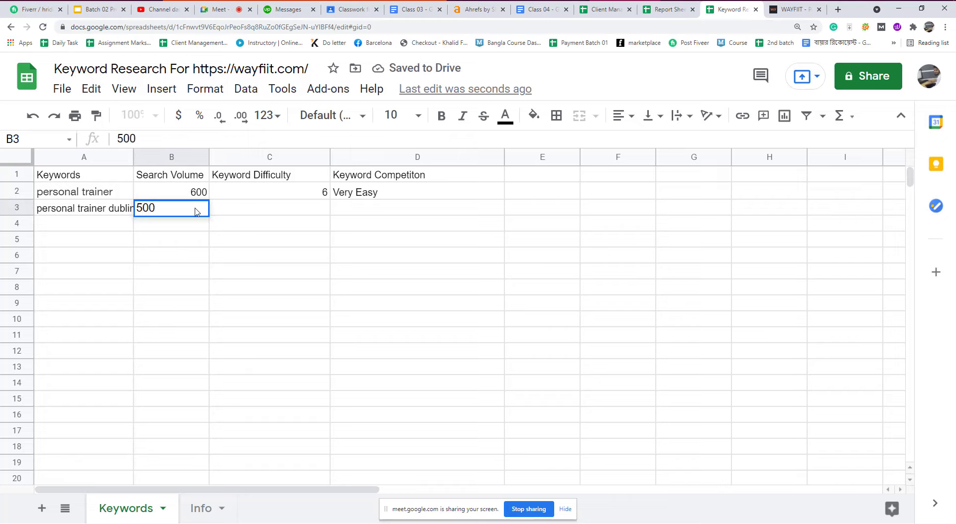
pyautogui.click(254, 210)
pyautogui.write('2')
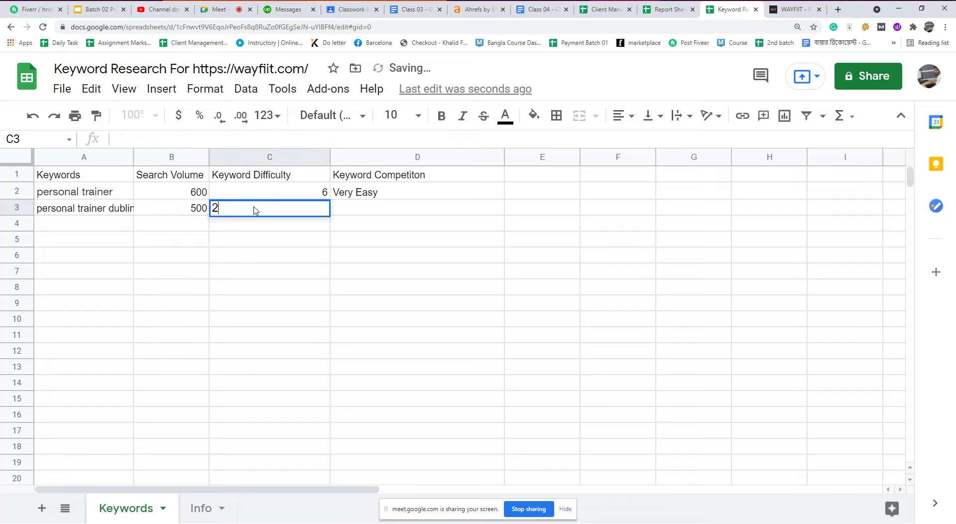
# Step: Copy the competition rating "Very Easy" from D2 into D3
pyautogui.click(374, 196)
pyautogui.hotkey('ctrl', 'c')
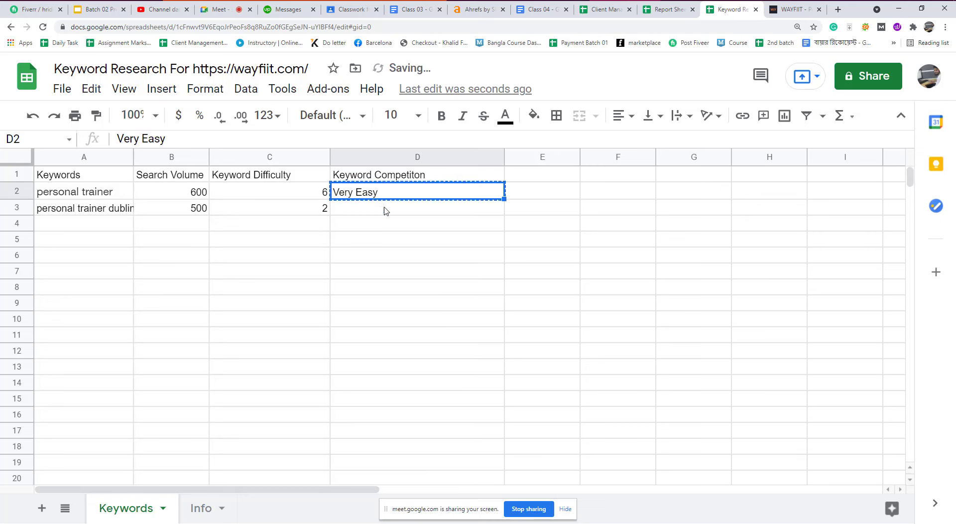
pyautogui.click(376, 214)
pyautogui.hotkey('ctrl', 'v')
pyautogui.click(367, 258)
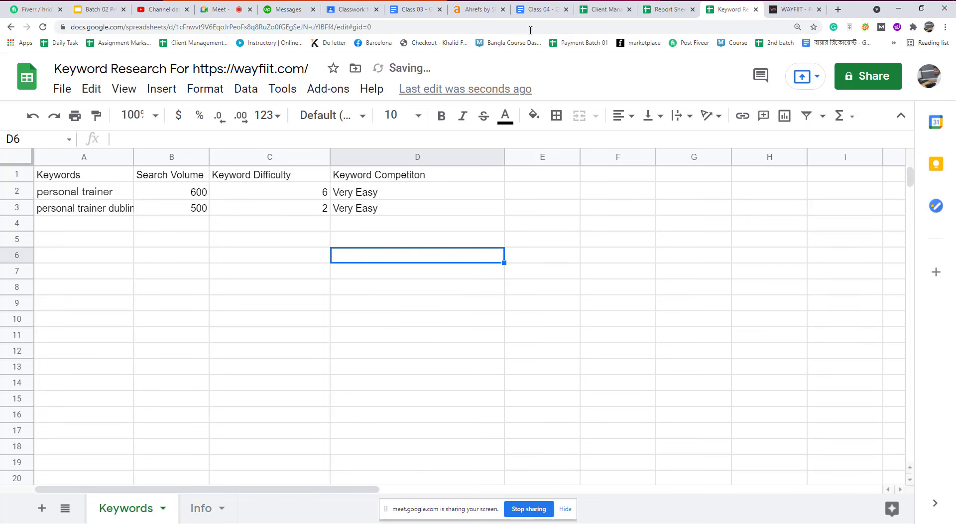
# Step: Copy the keyword "personal trainer cork" from the Ahrefs keyword ideas into A4 of the keyword sheet
pyautogui.click(482, 15)
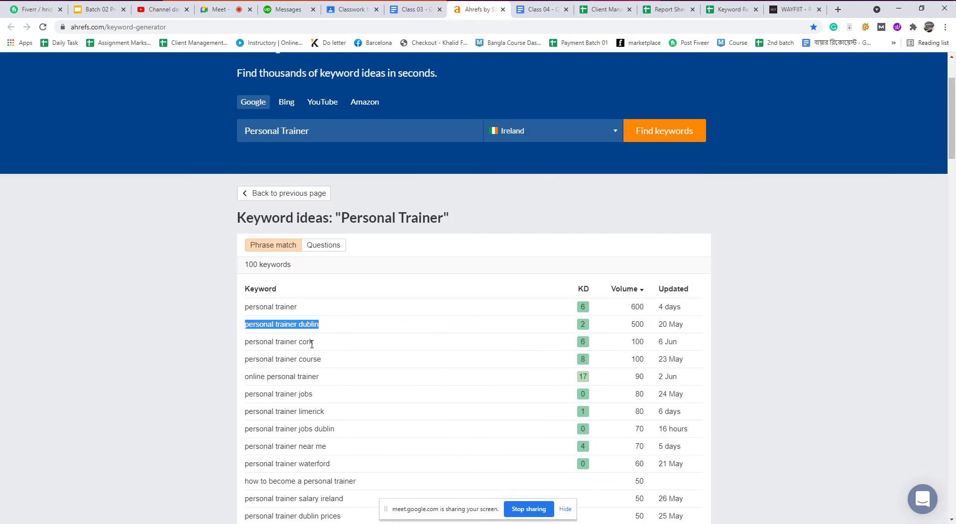
pyautogui.moveTo(314, 343); pyautogui.dragTo(245, 343)
pyautogui.rightClick(244, 344)
pyautogui.click(269, 352)
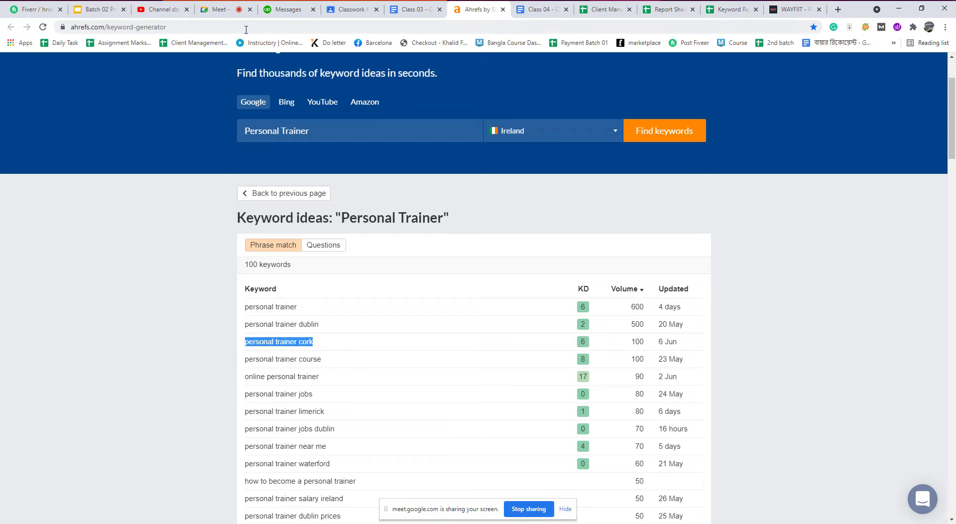
pyautogui.click(658, 10)
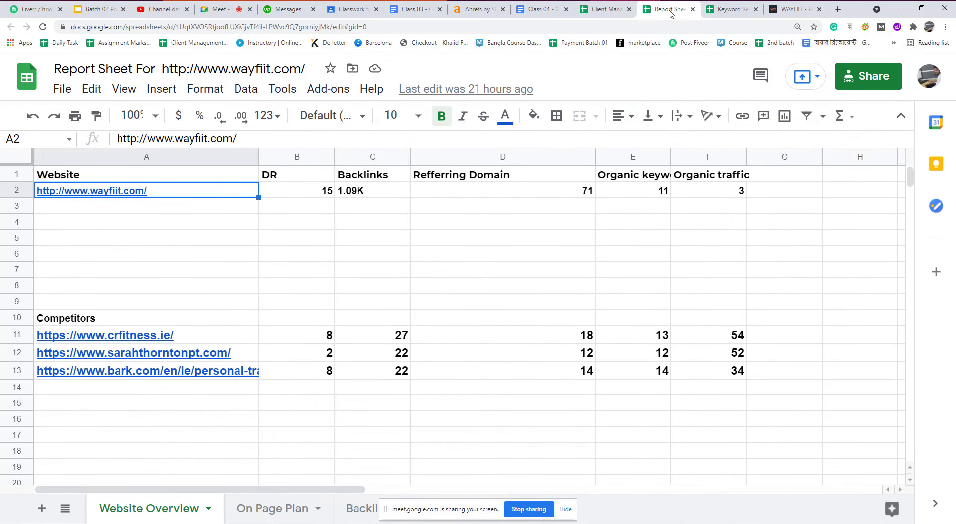
pyautogui.click(722, 15)
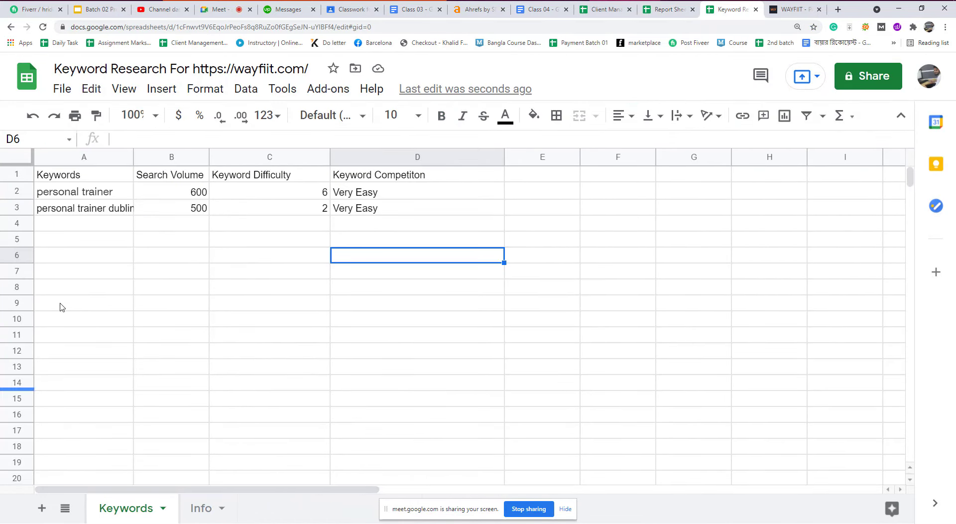
pyautogui.click(84, 229)
pyautogui.hotkey('ctrl', 'v')
# Step: Record a search volume of 100 in B4 and the Ahrefs keyword difficulty of 6 in C4 for "personal trainer cork"
pyautogui.click(159, 229)
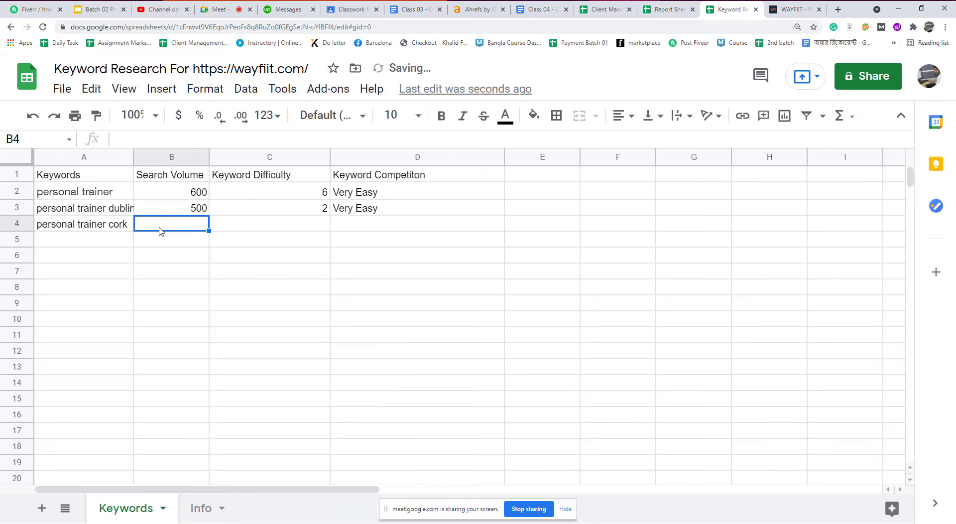
pyautogui.write('100')
pyautogui.click(492, 304)
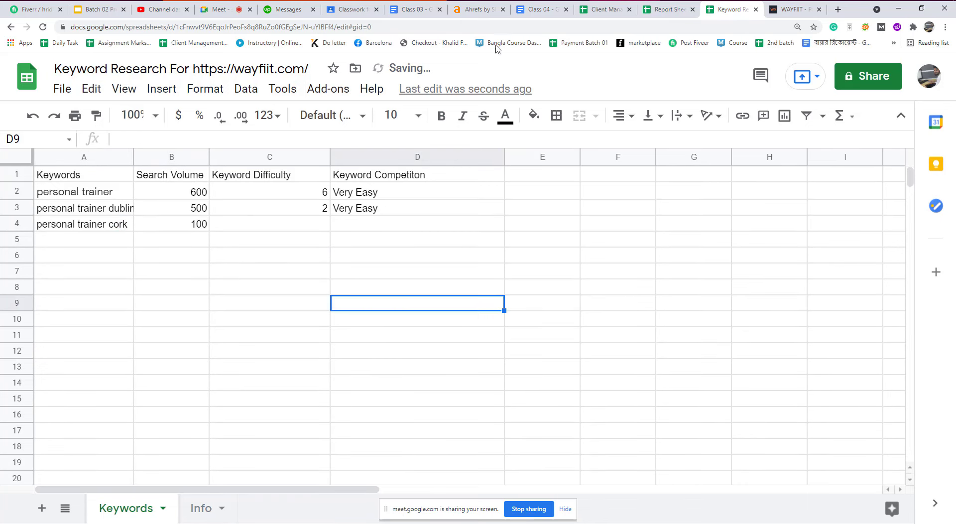
pyautogui.click(468, 13)
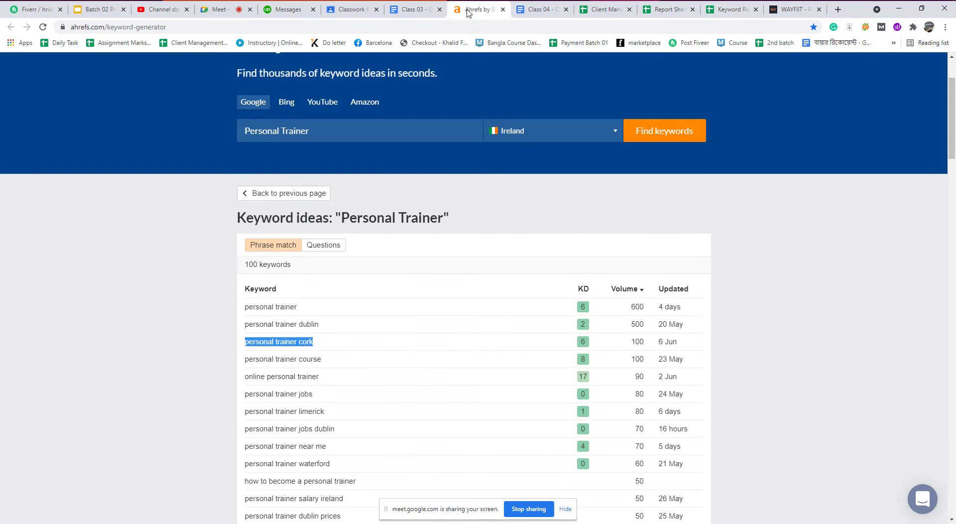
pyautogui.click(731, 9)
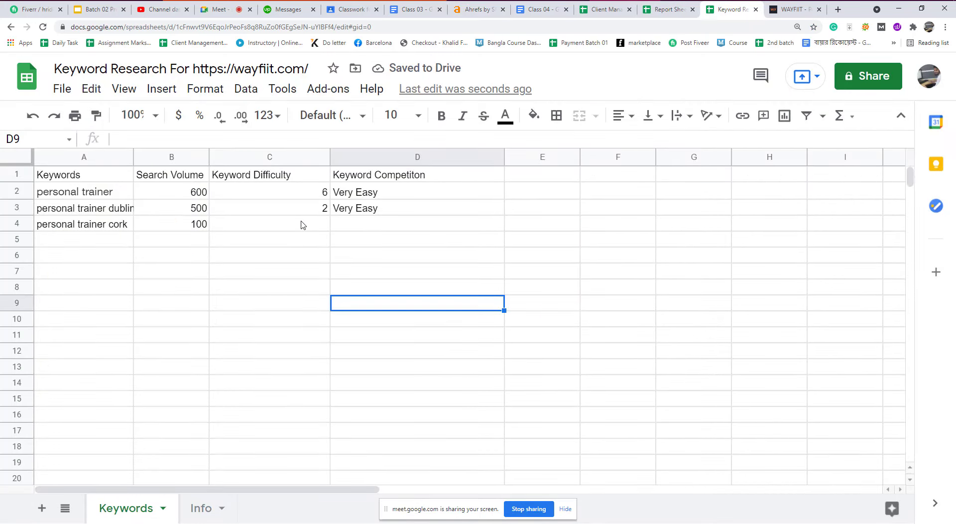
pyautogui.click(304, 224)
pyautogui.write('6')
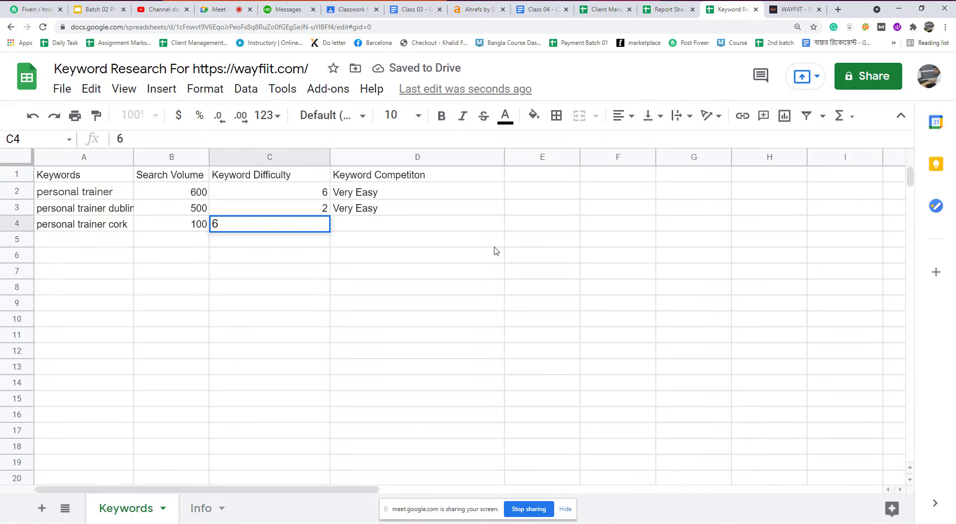
# Step: Copy the competition rating "Very Easy" from D3 into D4
pyautogui.click(442, 207)
pyautogui.hotkey('ctrl', 'c')
pyautogui.click(404, 228)
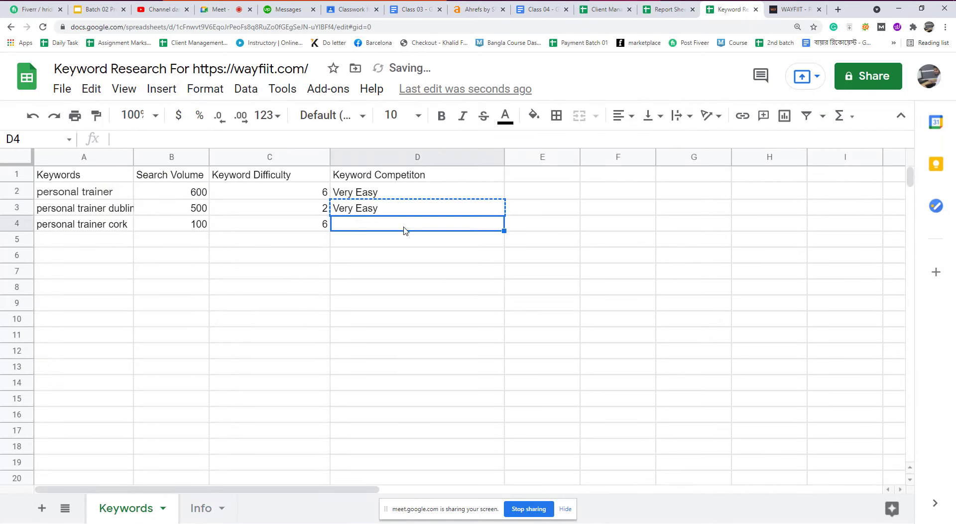
pyautogui.hotkey('ctrl', 'v')
pyautogui.click(381, 288)
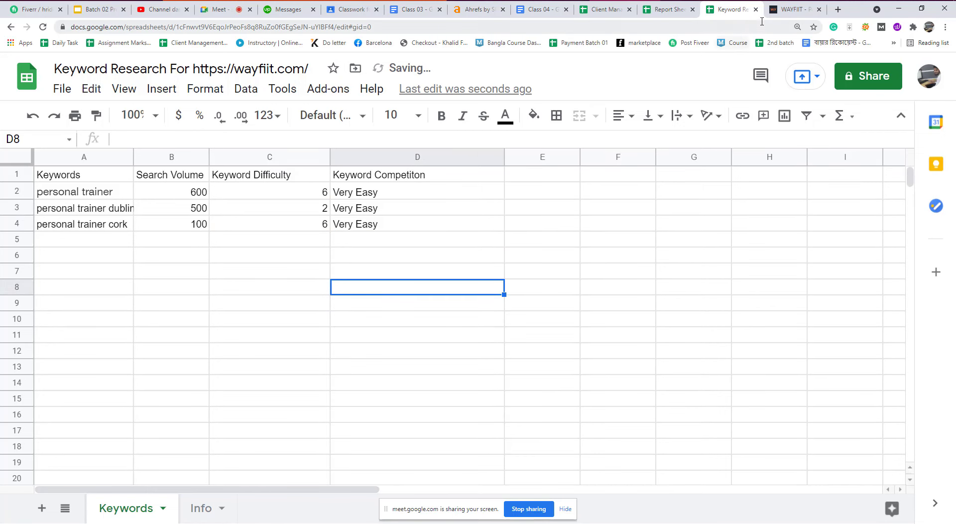
# Step: Copy the keyword "personal trainer course" from the Ahrefs keyword ideas into A5 of the keyword sheet
pyautogui.click(473, 10)
pyautogui.moveTo(320, 360); pyautogui.dragTo(244, 363)
pyautogui.click(251, 360)
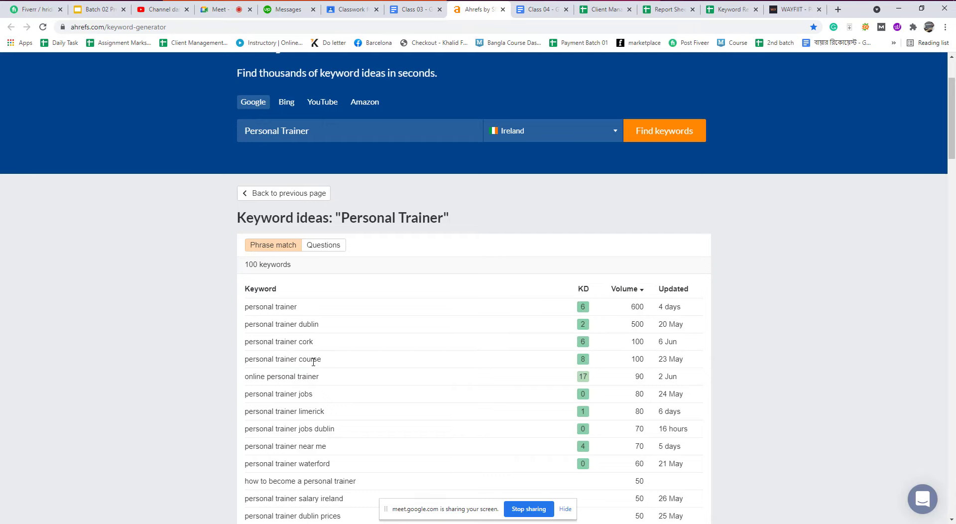
pyautogui.moveTo(321, 360); pyautogui.dragTo(248, 360)
pyautogui.rightClick(249, 361)
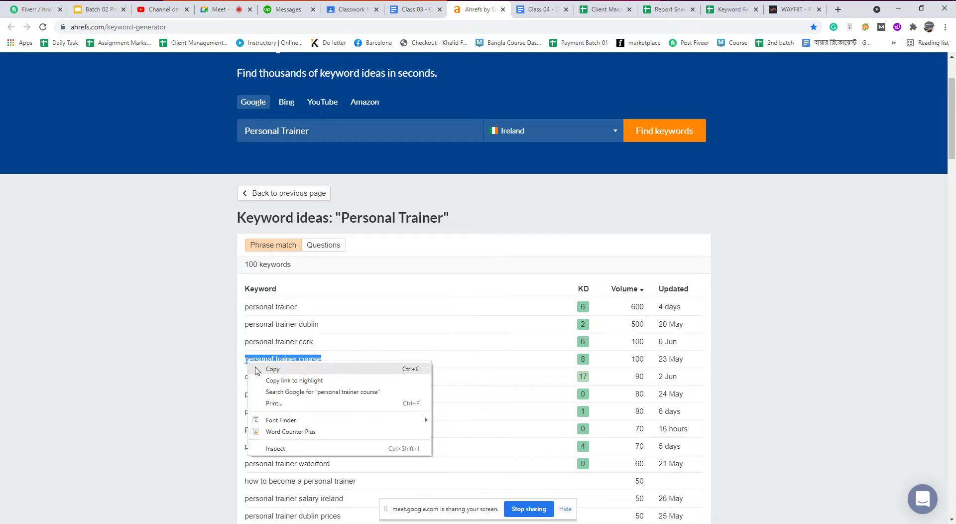
pyautogui.click(262, 368)
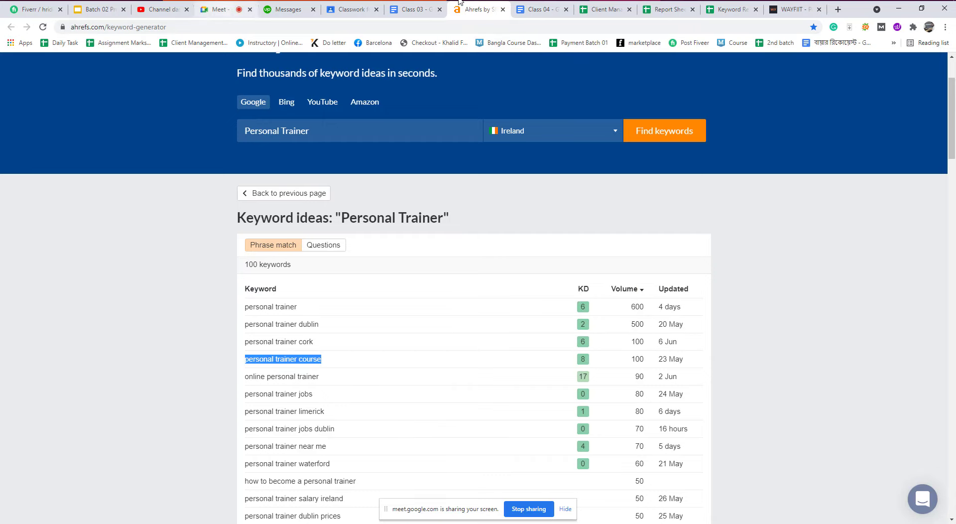
pyautogui.click(739, 15)
pyautogui.click(76, 233)
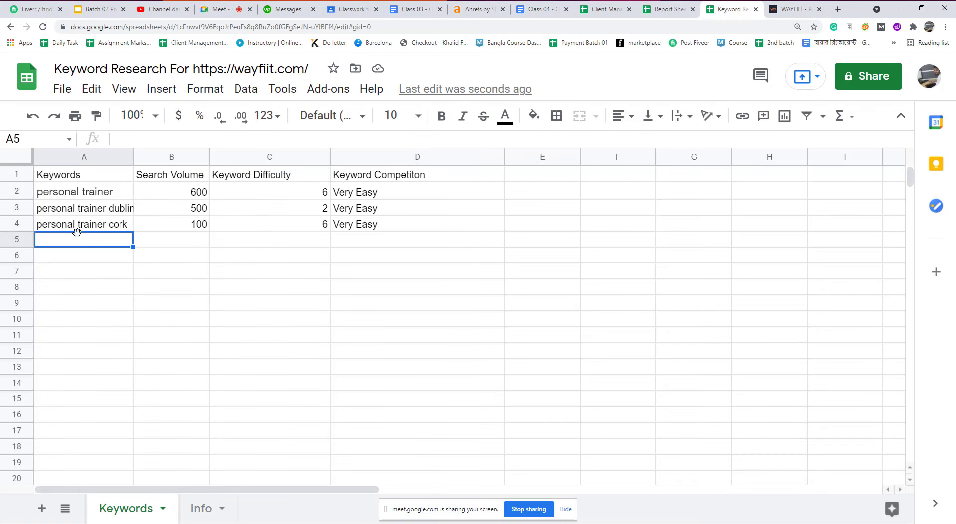
pyautogui.hotkey('ctrl', 'shift', 'c')
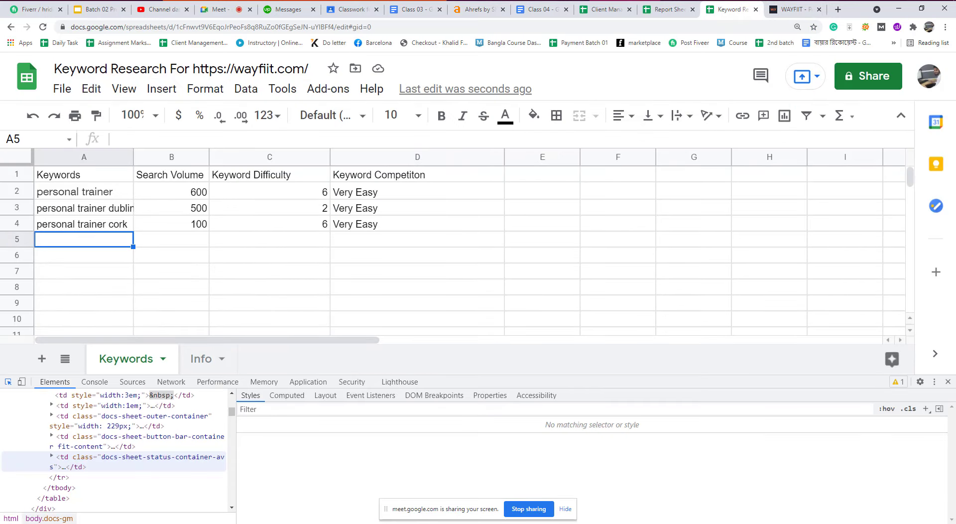
pyautogui.click(948, 382)
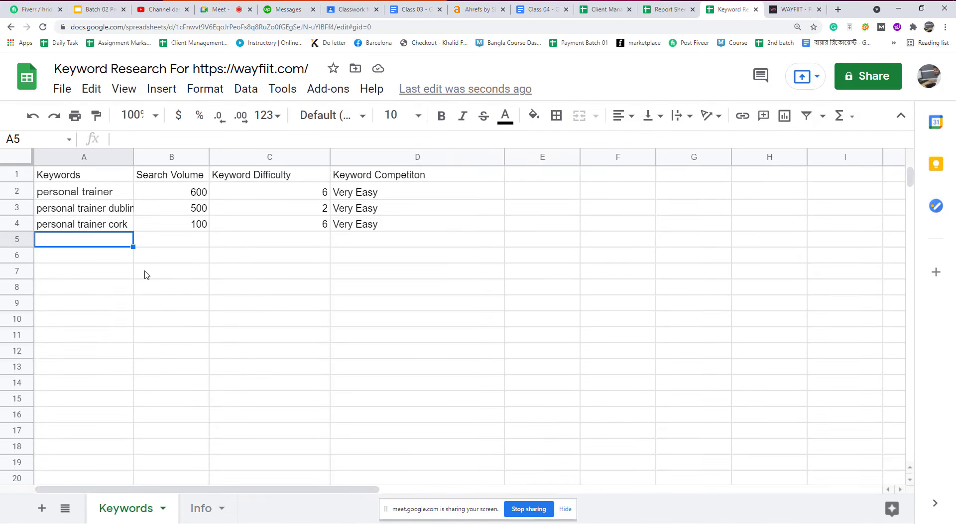
pyautogui.hotkey('ctrl', 'v')
# Step: Record a search volume of 100 in B5 and a keyword difficulty of 8 in C5 for "personal trainer course"
pyautogui.click(159, 243)
pyautogui.write('100')
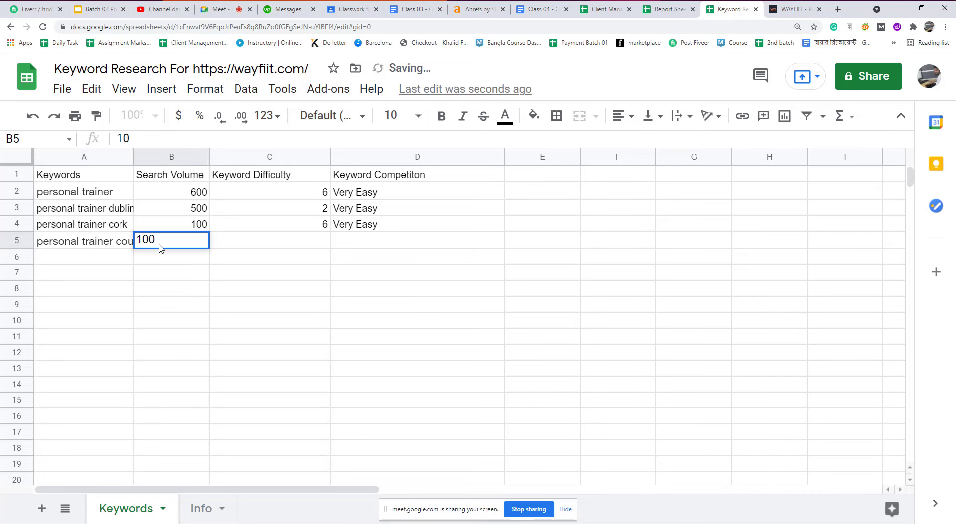
pyautogui.click(264, 243)
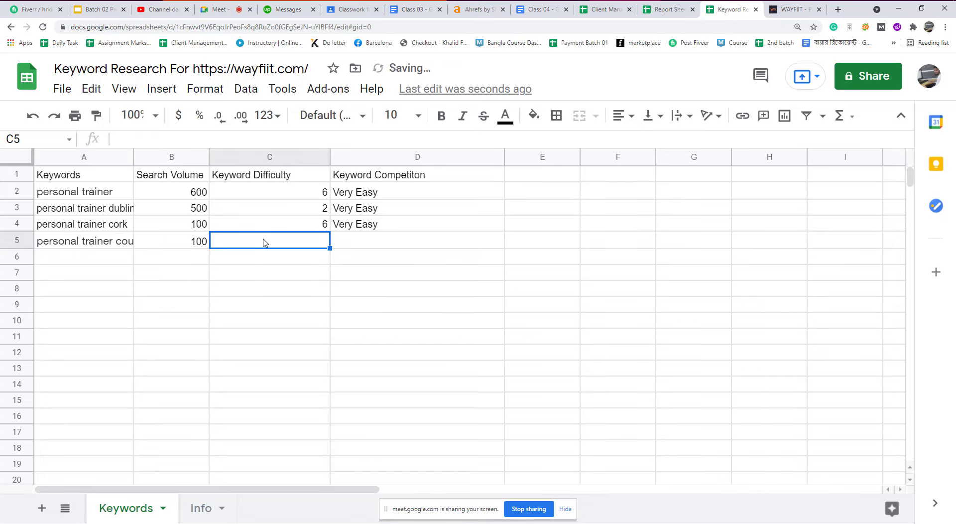
pyautogui.write('8')
# Step: Copy the competition rating "Very Easy" from D4 into D5
pyautogui.click(384, 228)
pyautogui.hotkey('ctrl', 'c')
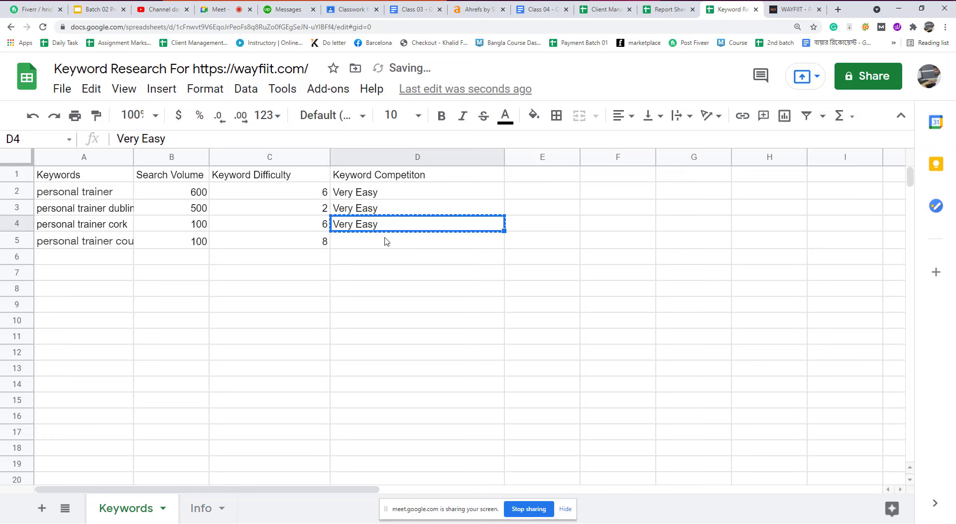
pyautogui.click(384, 240)
pyautogui.hotkey('ctrl', 'v')
pyautogui.click(362, 291)
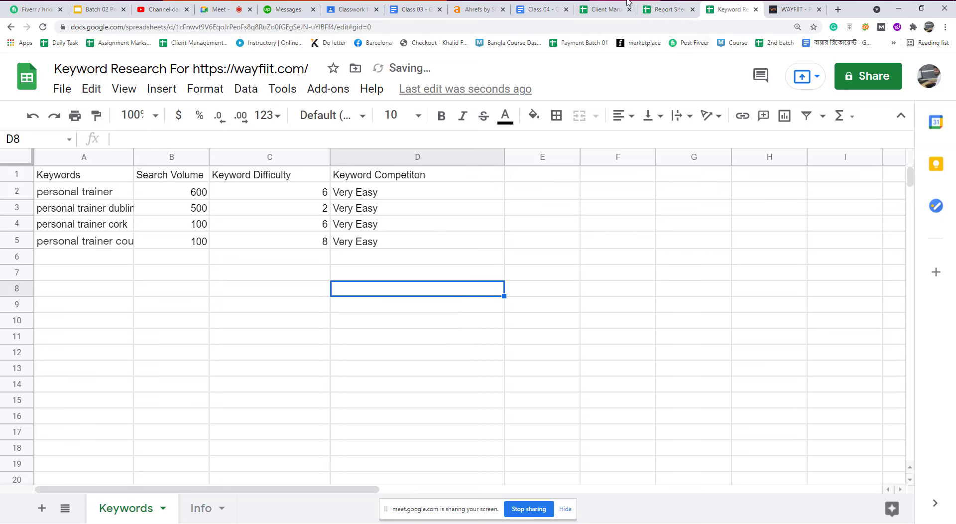
# Step: Look through the remaining Ahrefs keyword ideas for "Personal Trainer" and check the class chat in Google Meet
pyautogui.click(476, 9)
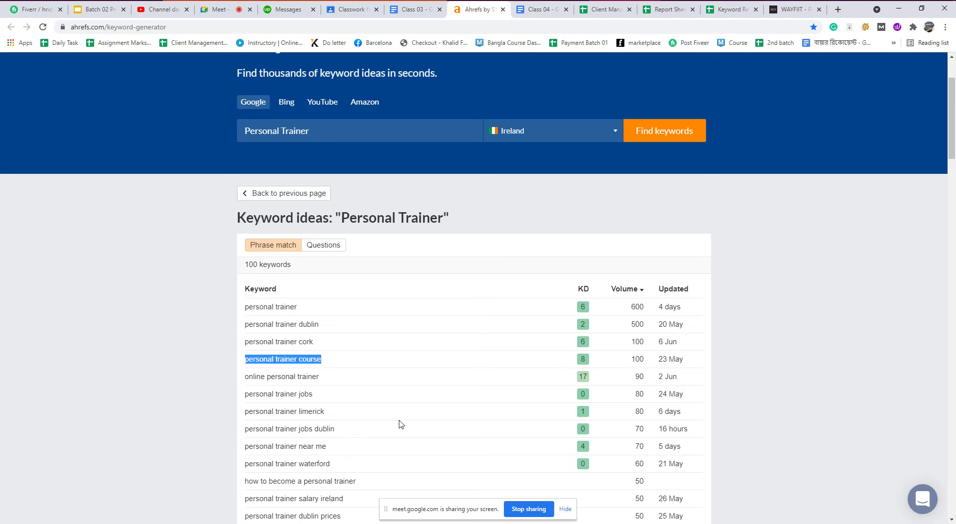
pyautogui.scroll(2, 471, 346)
pyautogui.scroll(-6, 506, 391)
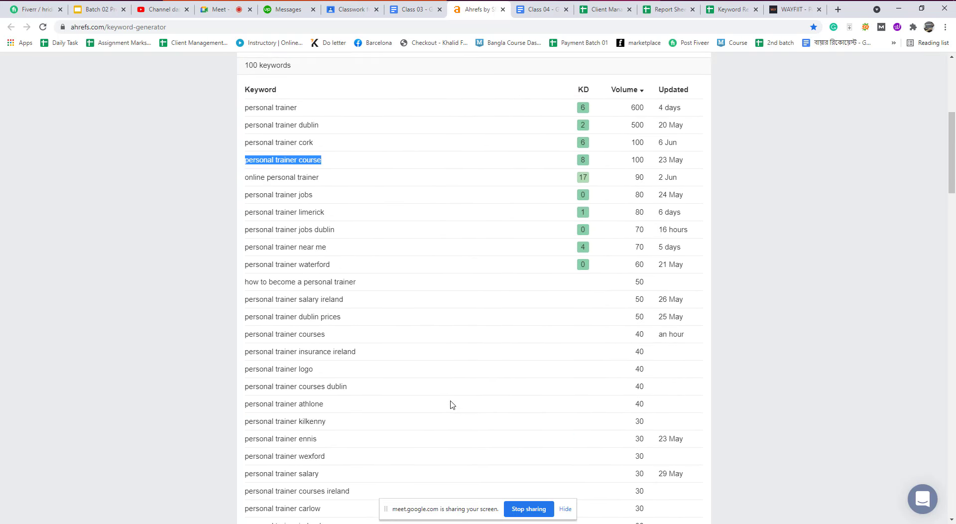
pyautogui.click(219, 9)
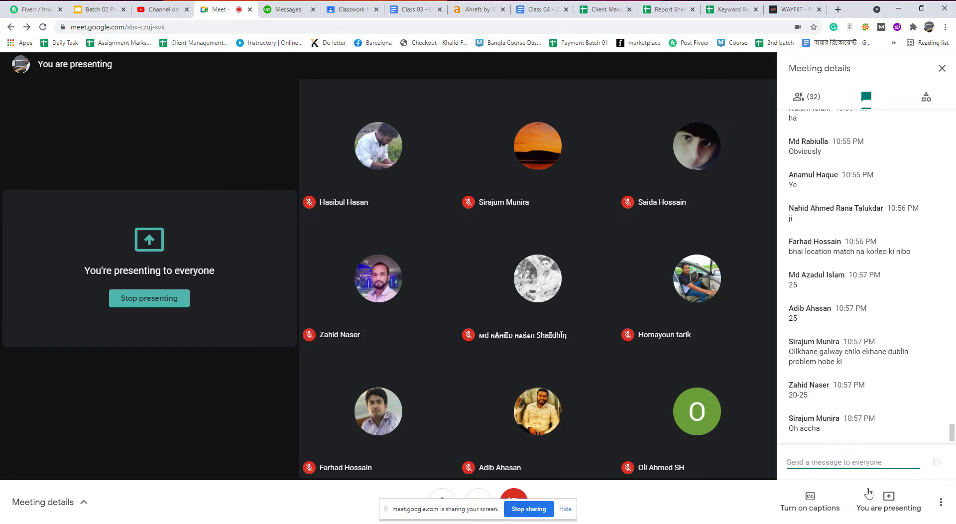
pyautogui.click(850, 473)
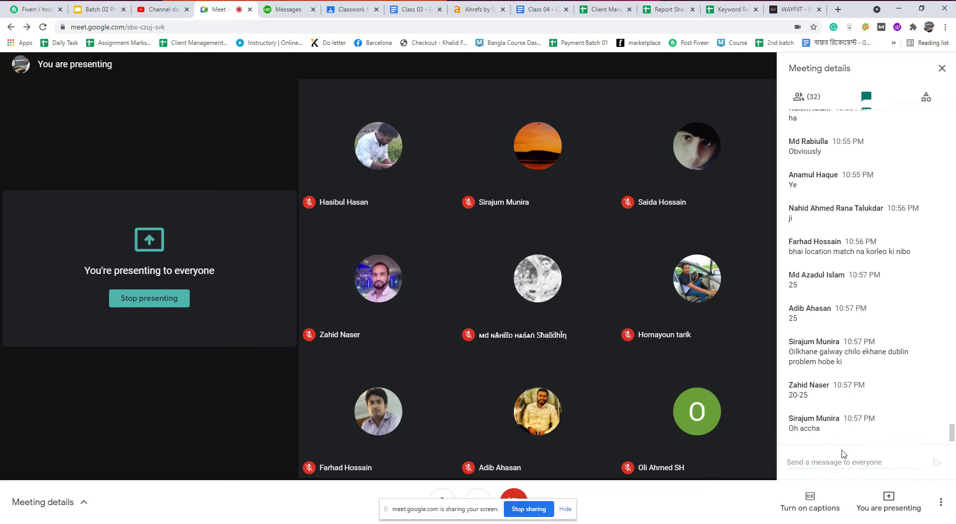
# Step: Widen the Keywords column in the keyword research sheet so that the longest keyword fits in its cell
pyautogui.click(729, 9)
pyautogui.click(339, 271)
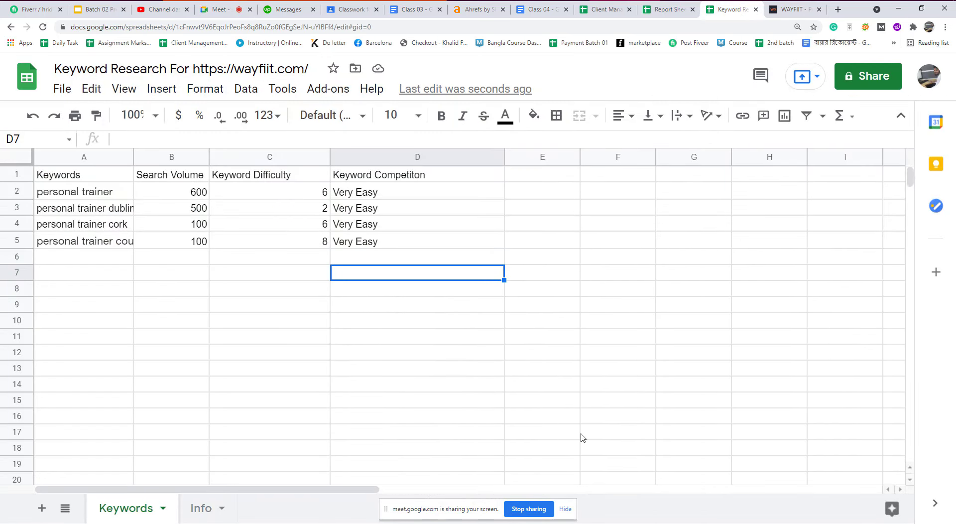
pyautogui.moveTo(135, 157); pyautogui.dragTo(193, 156)
pyautogui.click(228, 244)
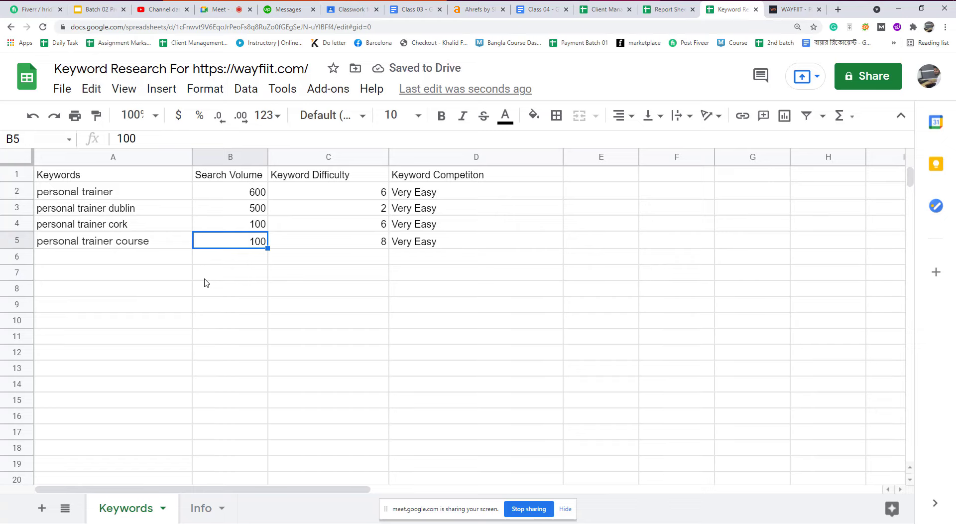
pyautogui.click(110, 194)
pyautogui.click(149, 292)
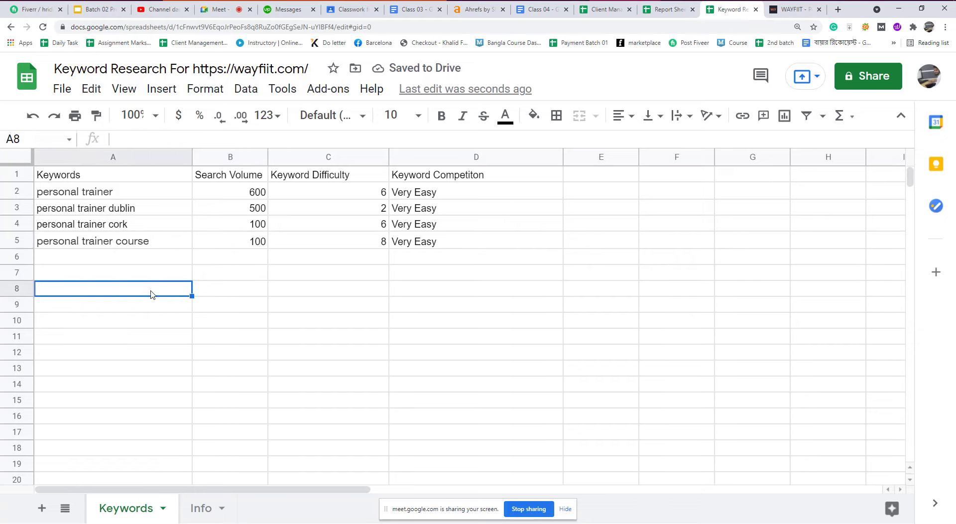
pyautogui.click(604, 400)
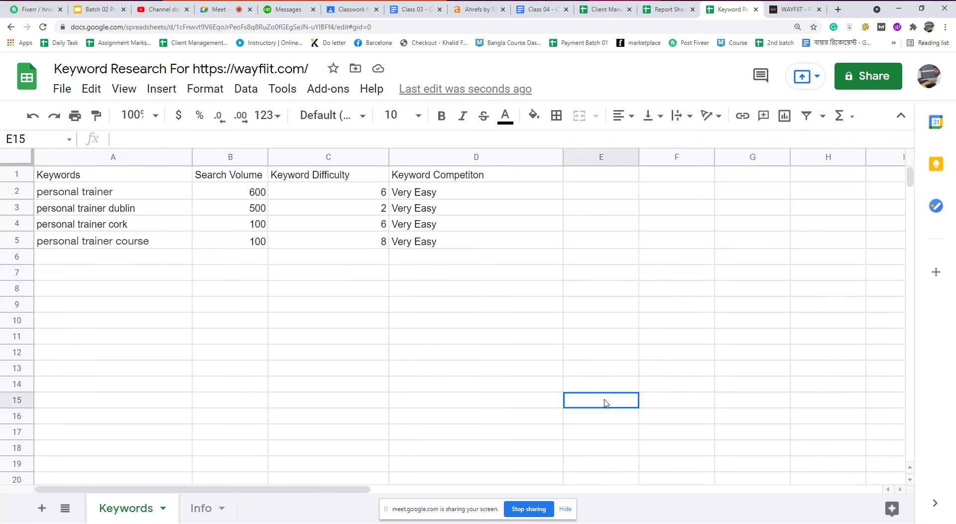
# Step: Read the class chat in Google Meet and search Google for "google ireland" in a new browser tab
pyautogui.click(219, 15)
pyautogui.click(827, 457)
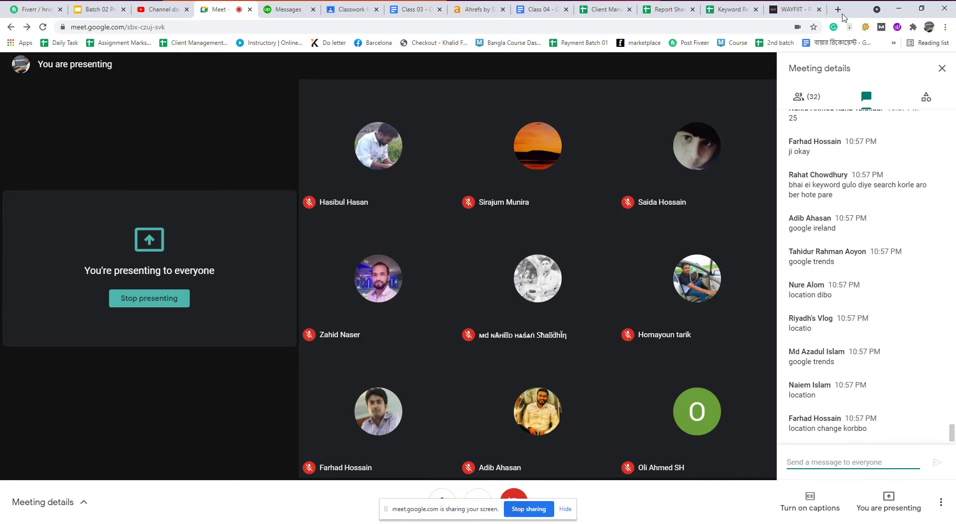
pyautogui.hotkey('ctrl', 't')
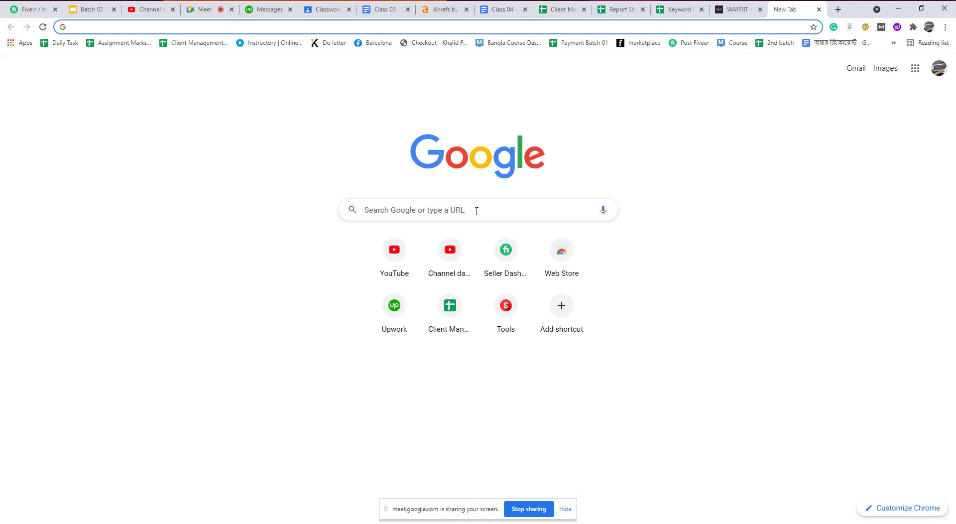
pyautogui.click(477, 211)
pyautogui.write('goog')
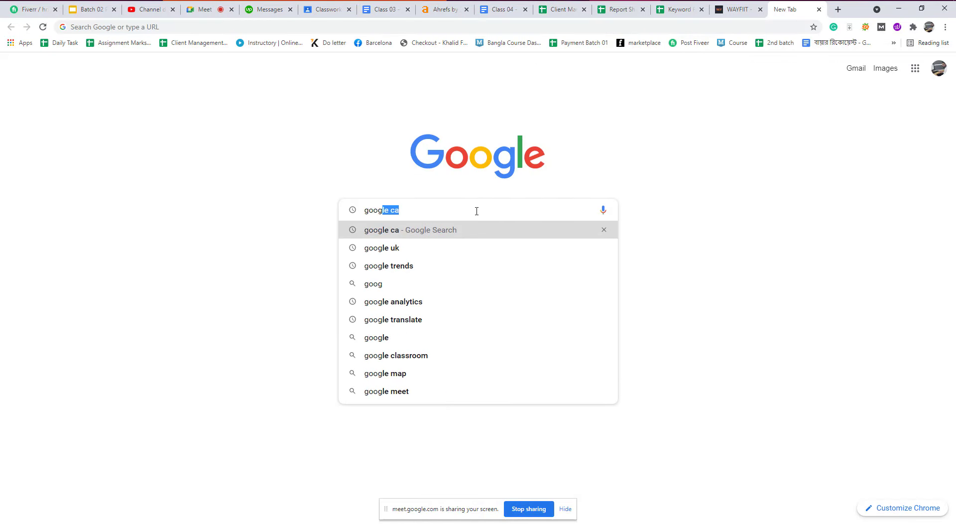
pyautogui.write('le ireland')
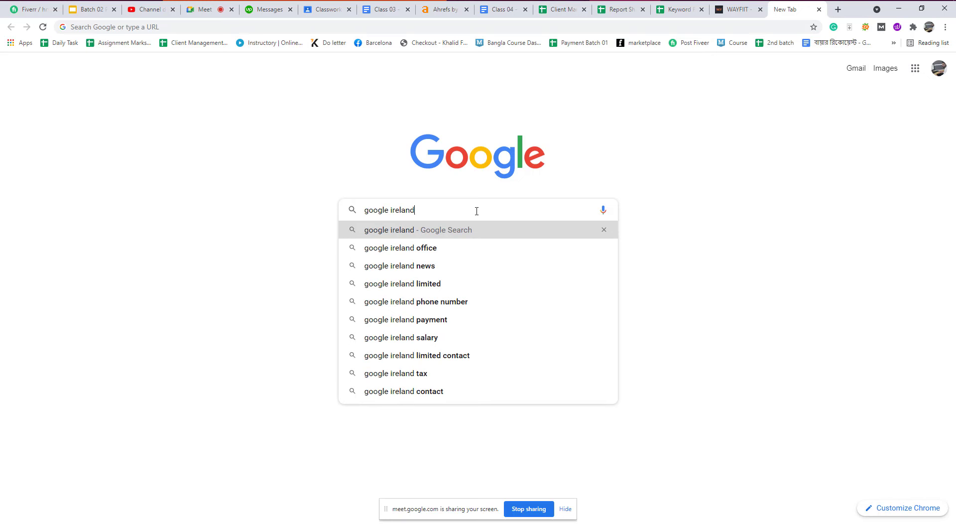
pyautogui.press('Return')
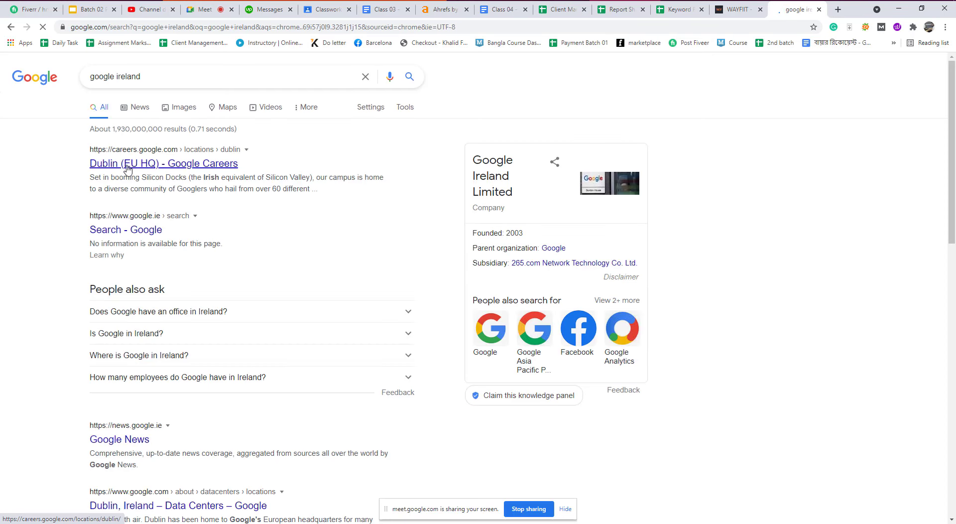
# Step: Open the Irish Google search page, google.ie, from the "google ireland" results
pyautogui.click(127, 169)
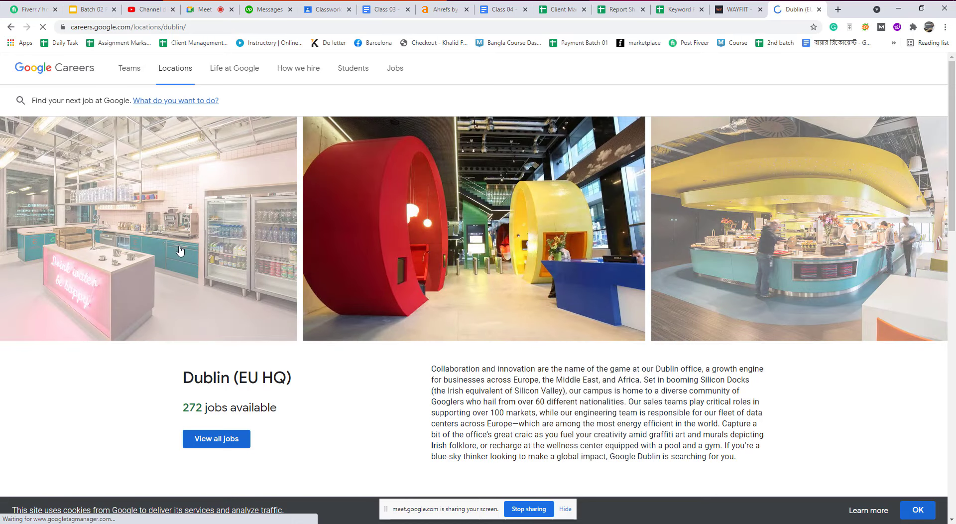
pyautogui.click(10, 26)
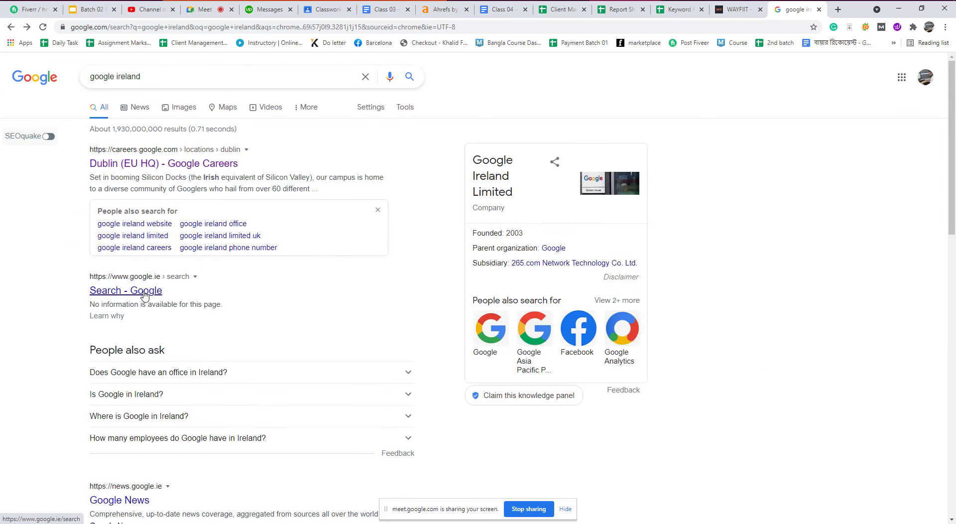
pyautogui.click(145, 295)
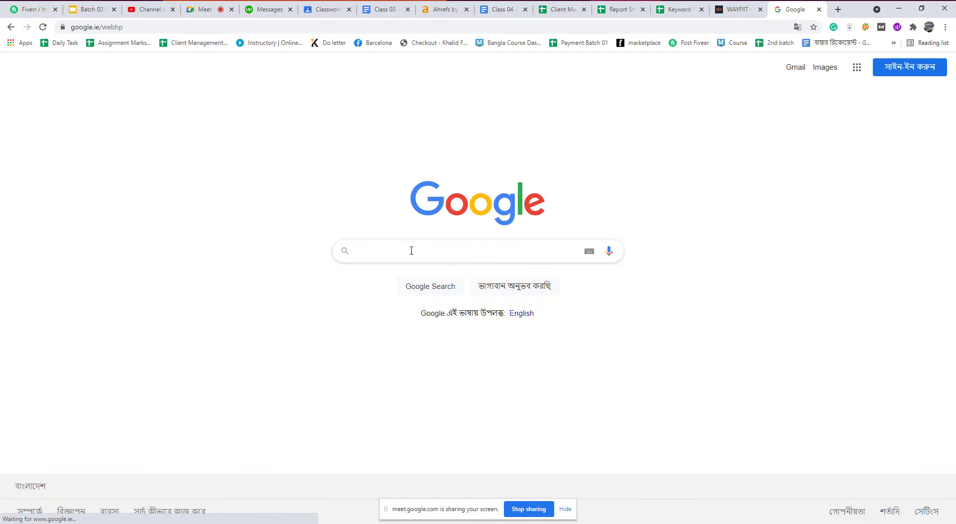
pyautogui.write('Very Easy')
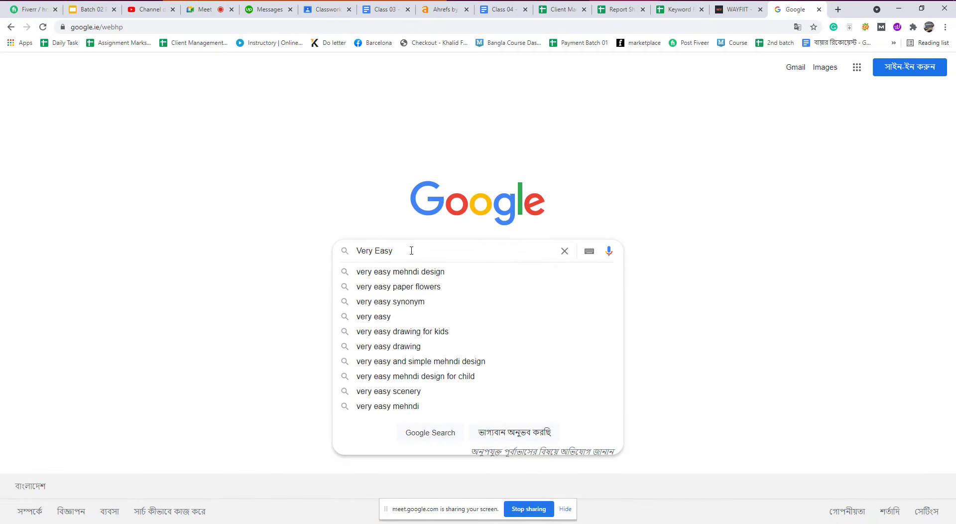
pyautogui.press('BackSpace')
pyautogui.press('BackSpace')
pyautogui.press('BackSpace')
pyautogui.press('BackSpace')
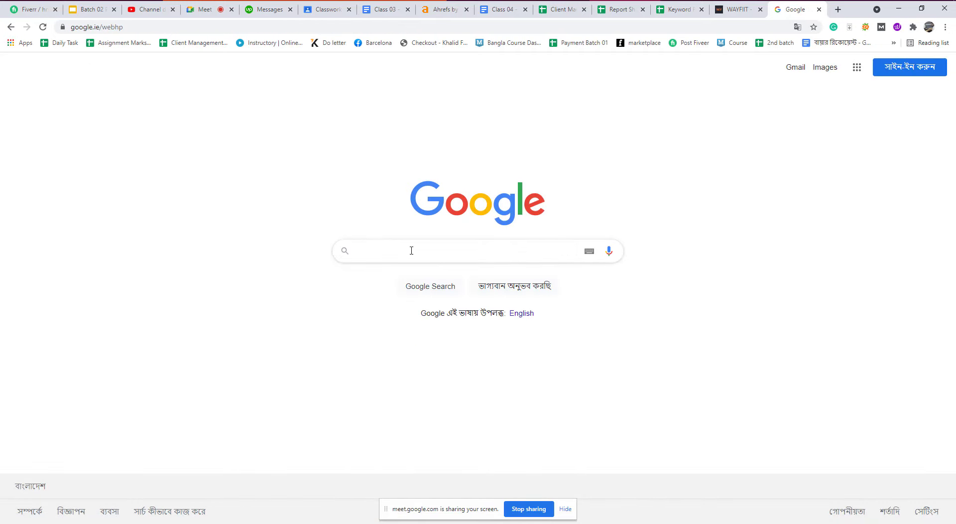
# Step: Search google.ie for "Personal trainer"
pyautogui.write('Persona')
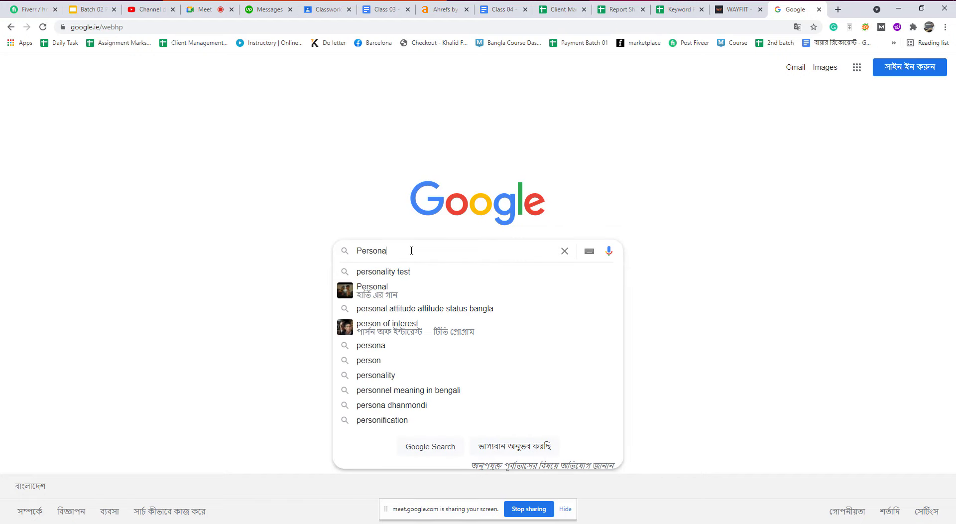
pyautogui.write('l trainer')
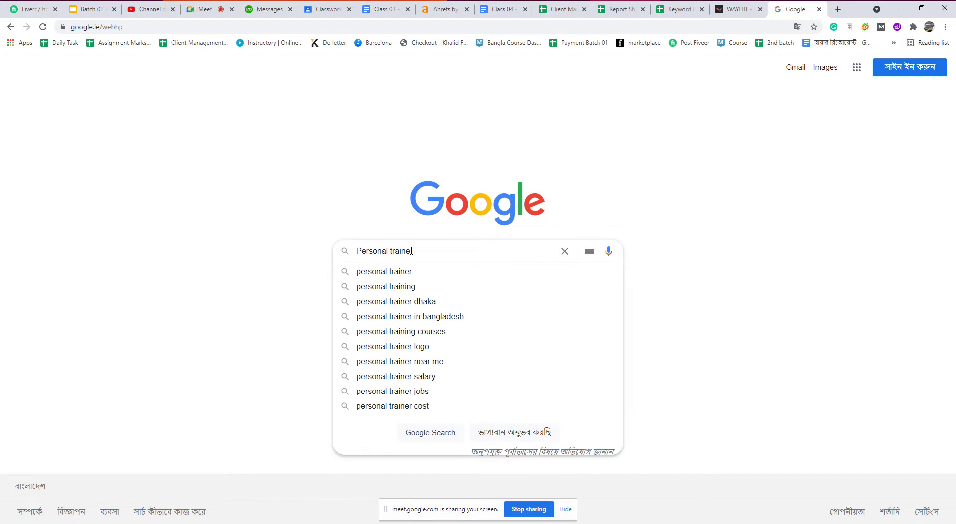
pyautogui.press('Return')
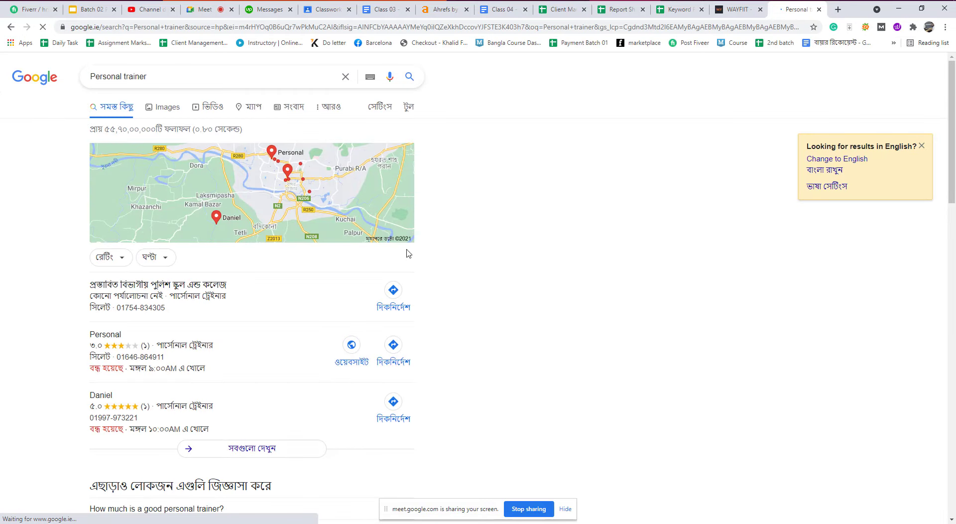
# Step: Examine the google.ie results and related searches for "Personal trainer", dismiss the location request, and return to the Google Meet chat
pyautogui.scroll(-9, 405, 252)
pyautogui.scroll(-5, 244, 383)
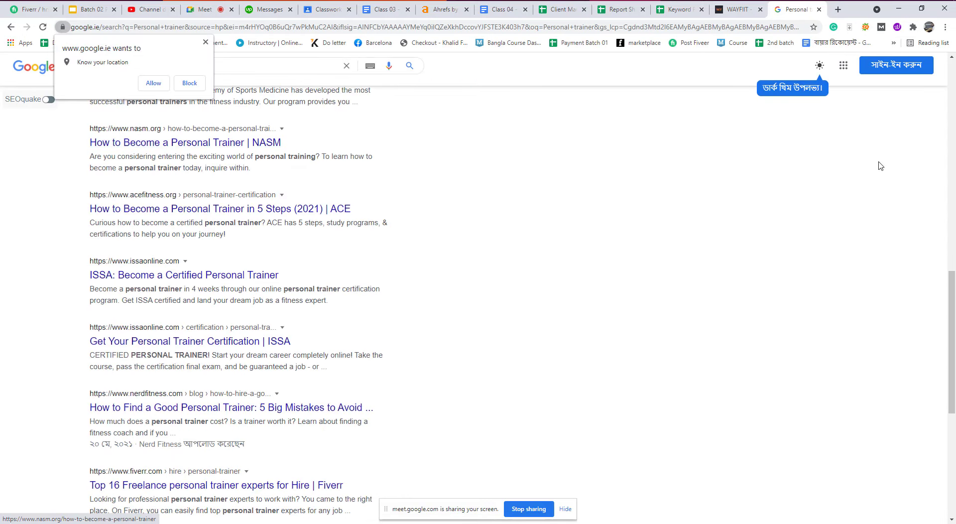
pyautogui.scroll(-7, 341, 235)
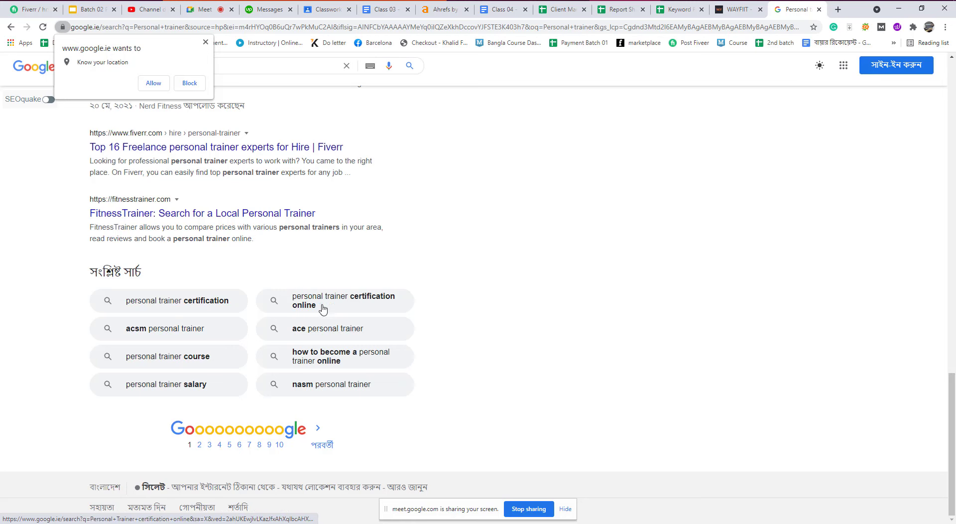
pyautogui.scroll(15, 363, 271)
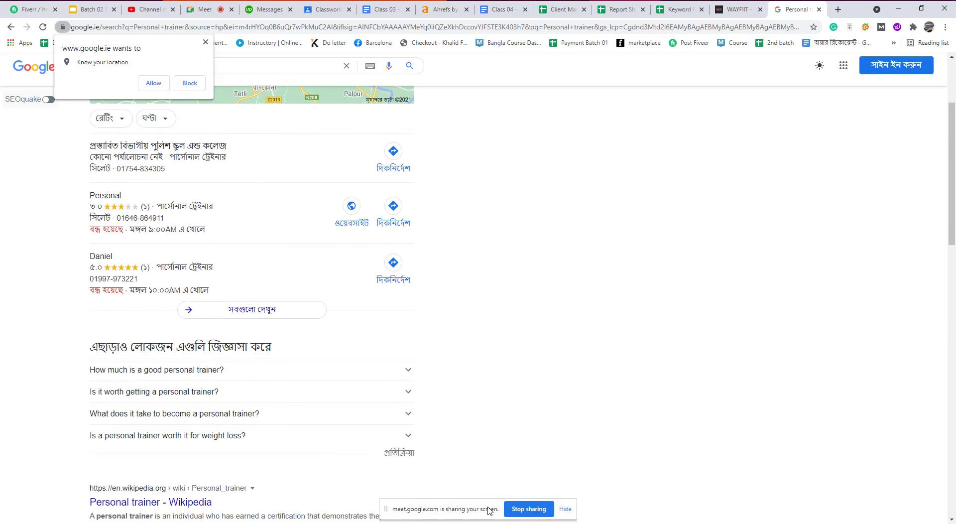
pyautogui.click(205, 42)
pyautogui.click(201, 12)
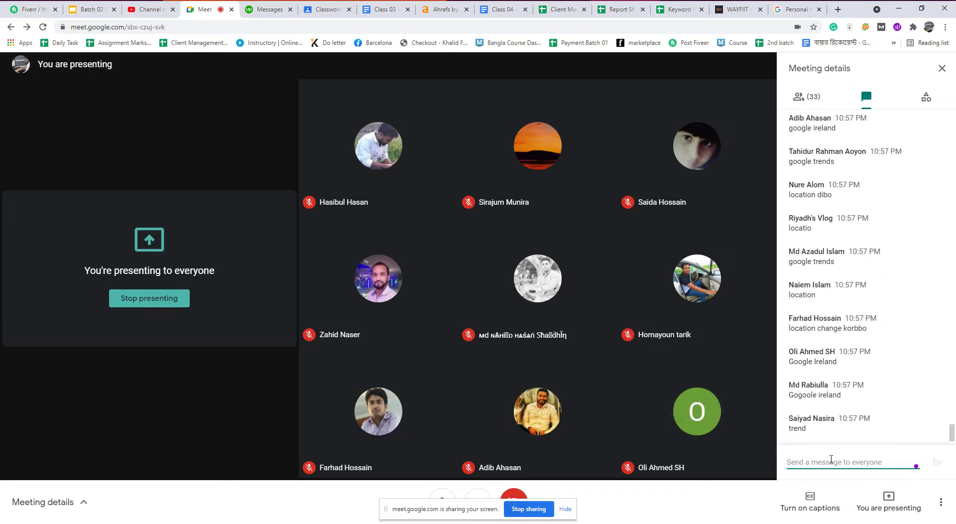
# Step: Send "Professional Trainer" as a message in the class chat and copy the sent text
pyautogui.write('Profe')
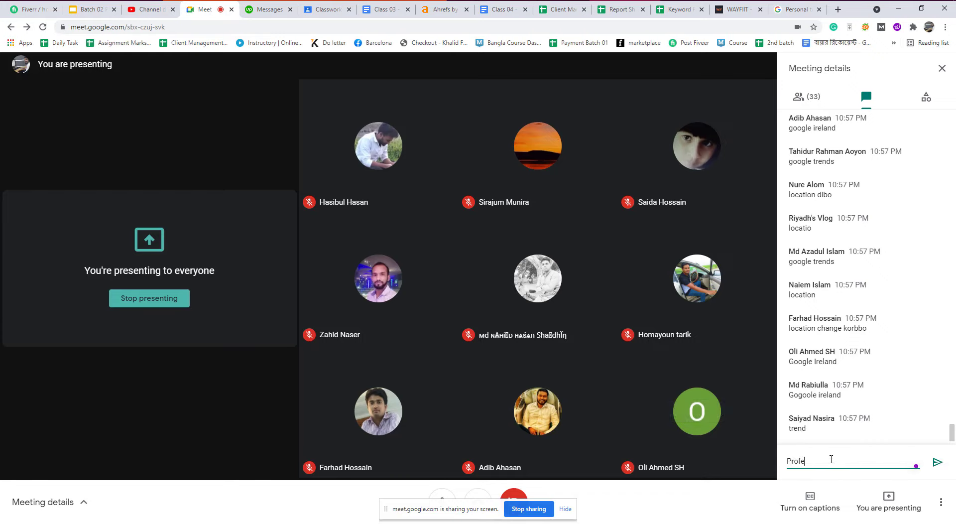
pyautogui.write('ssional Trainer')
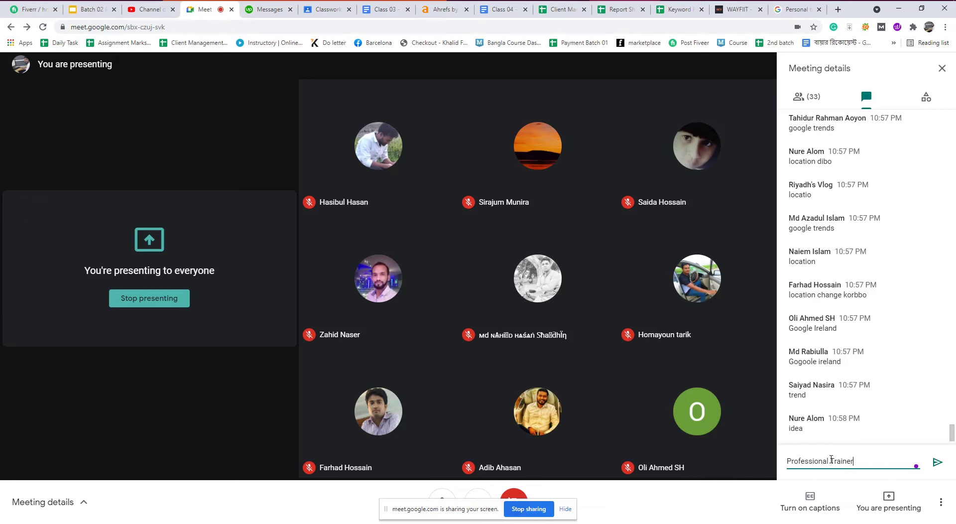
pyautogui.press('Return')
pyautogui.moveTo(856, 428); pyautogui.dragTo(791, 429)
pyautogui.rightClick(790, 429)
pyautogui.click(807, 438)
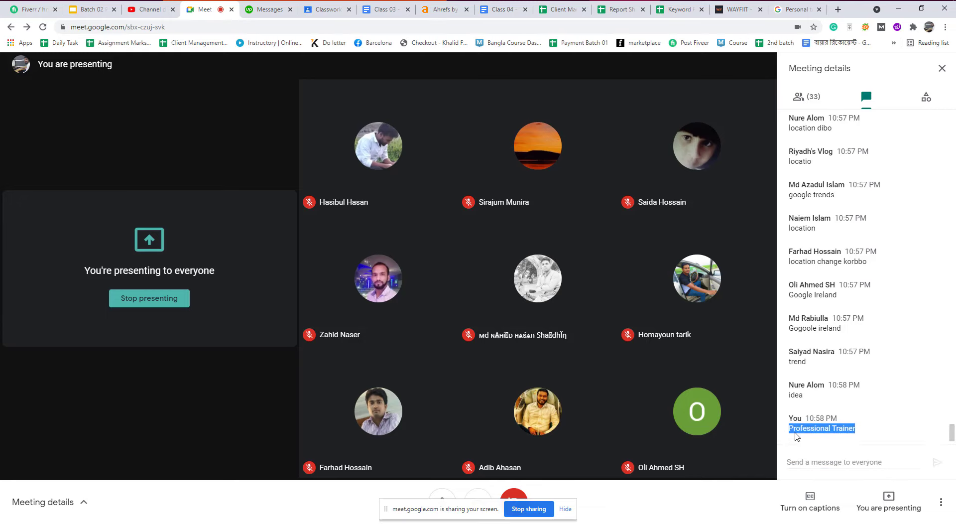
# Step: Search the Ahrefs Keyword Generator for the copied "Professional Trainer" with Ireland as the country, passing the robot check, and rerun the search
pyautogui.click(617, 10)
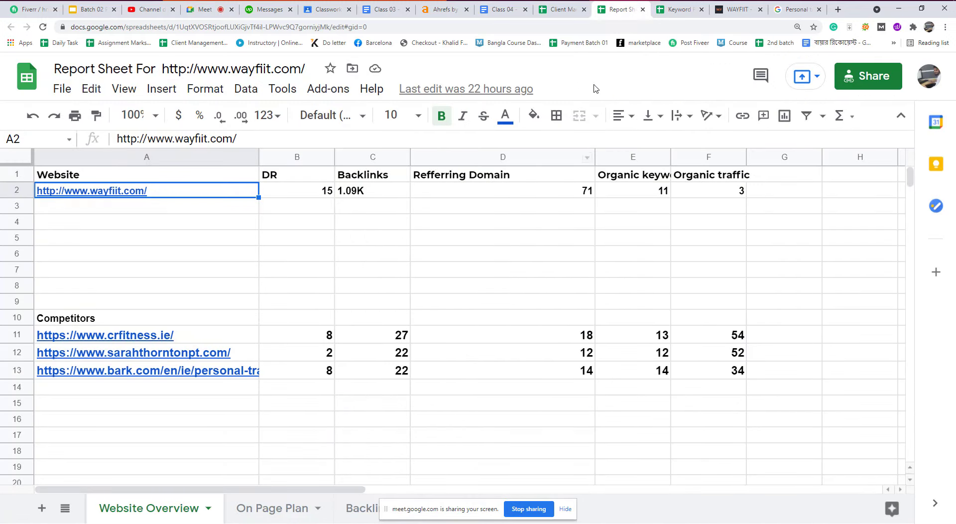
pyautogui.click(438, 9)
pyautogui.scroll(6, 347, 279)
pyautogui.click(324, 227)
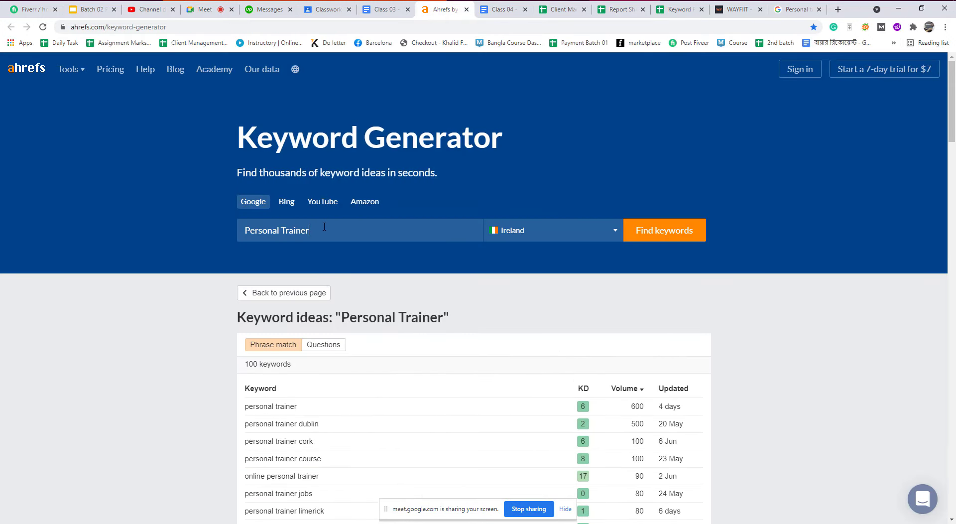
pyautogui.hotkey('ctrl', 'a')
pyautogui.hotkey('ctrl', 'v')
pyautogui.click(658, 232)
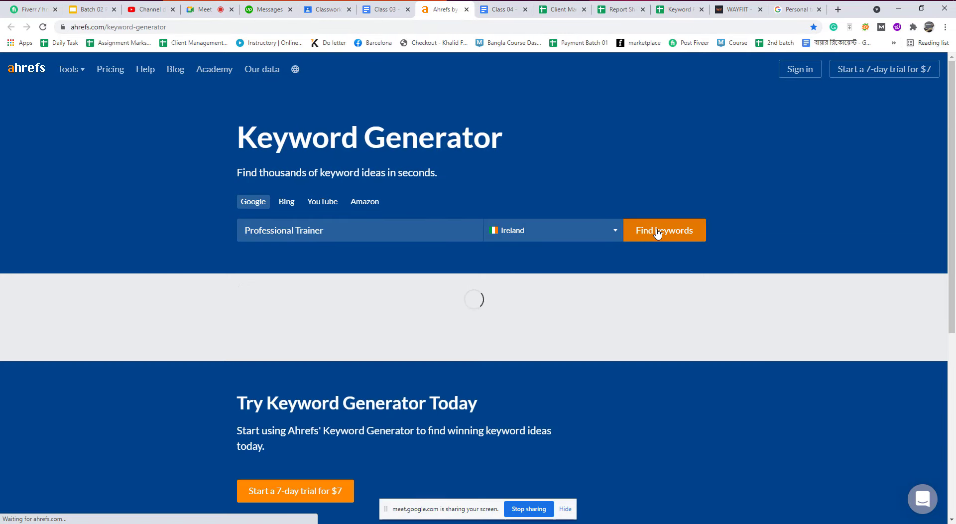
pyautogui.click(572, 203)
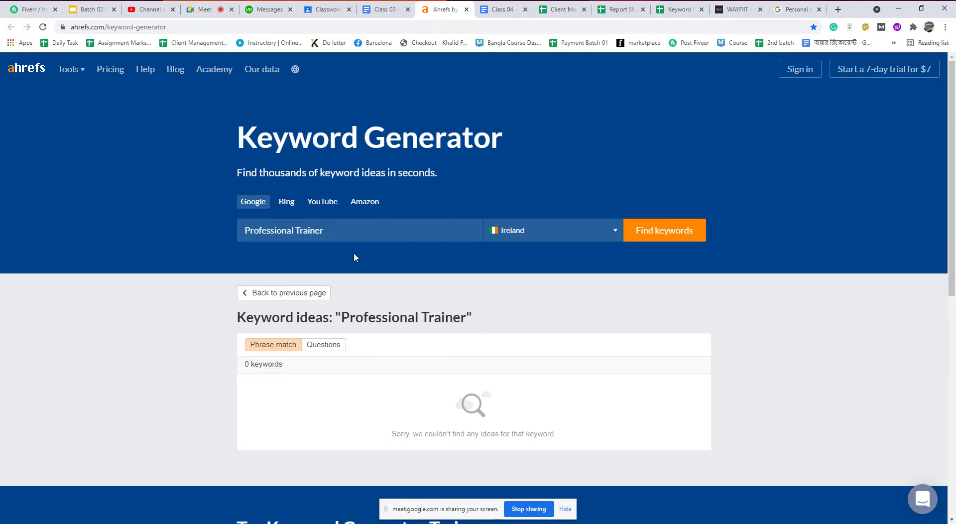
pyautogui.click(649, 231)
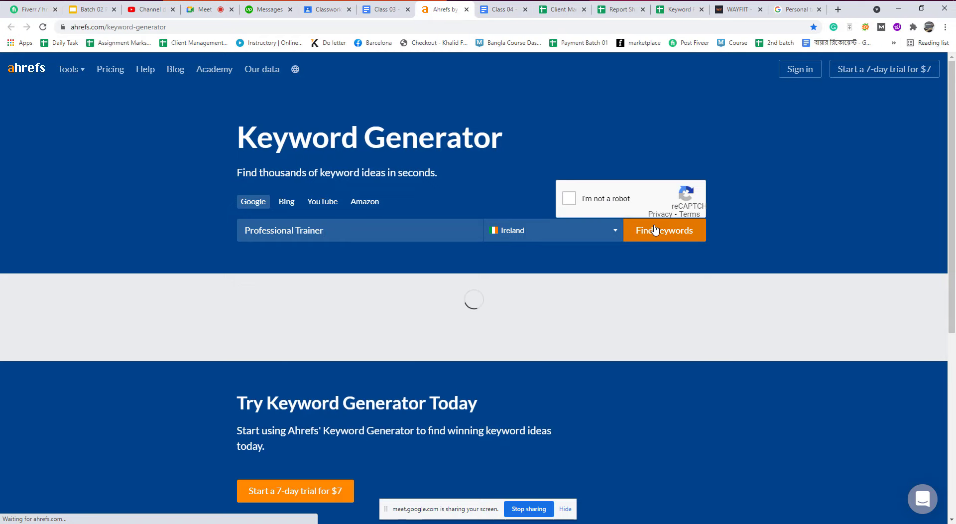
pyautogui.click(569, 198)
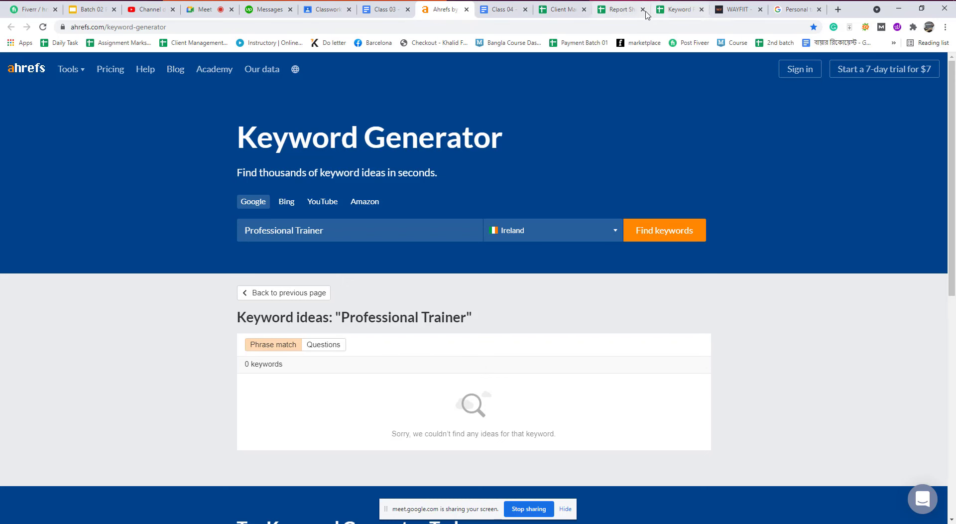
# Step: Copy "Personal Training" from the Targeted Keywords cell on the Info sheet of the keyword research spreadsheet
pyautogui.click(679, 10)
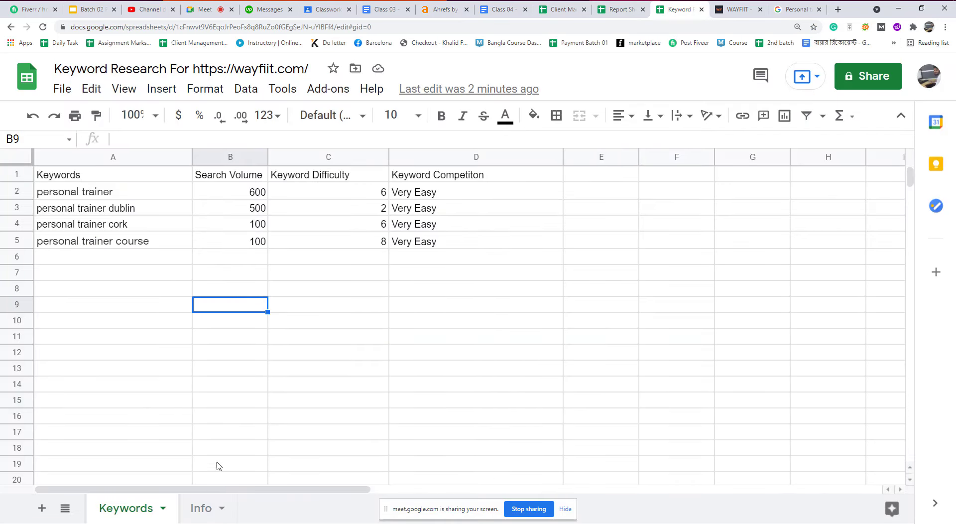
pyautogui.click(196, 506)
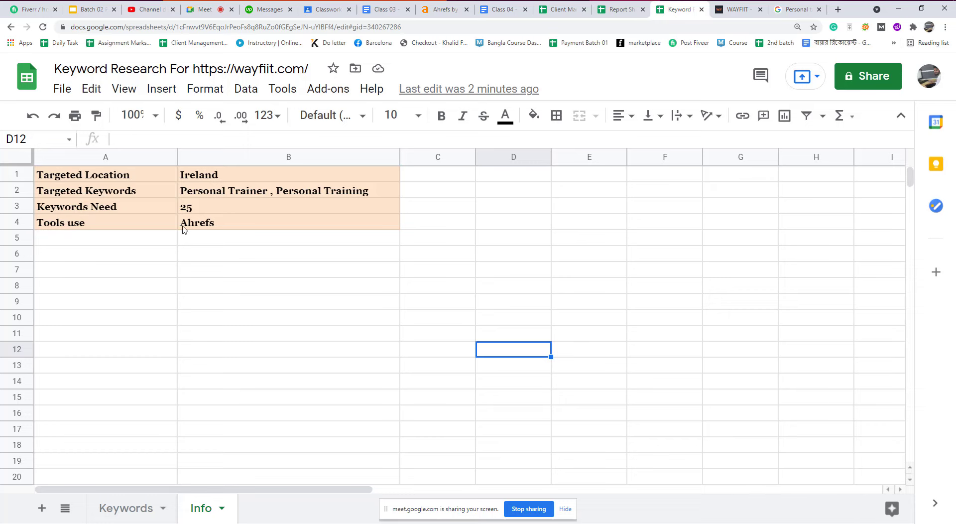
pyautogui.click(350, 196)
pyautogui.doubleClick(371, 194)
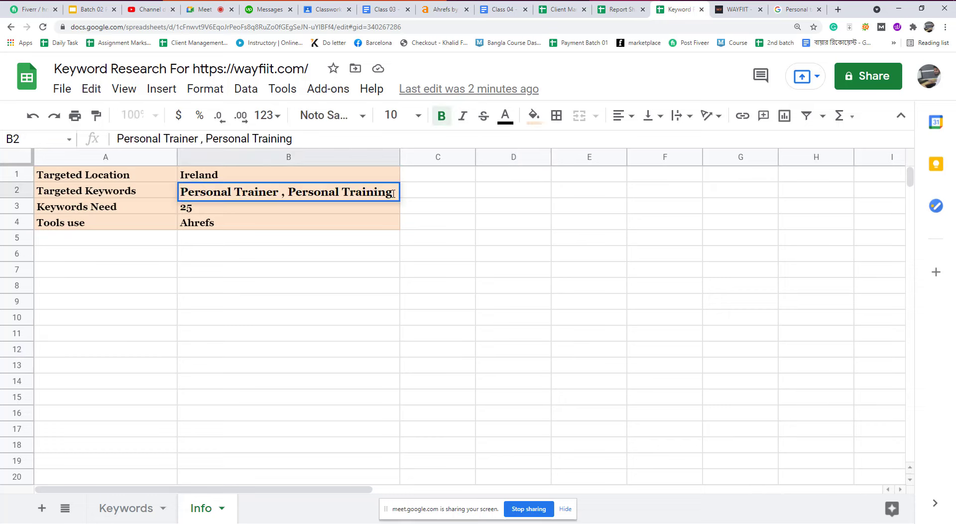
pyautogui.moveTo(393, 193); pyautogui.dragTo(292, 196)
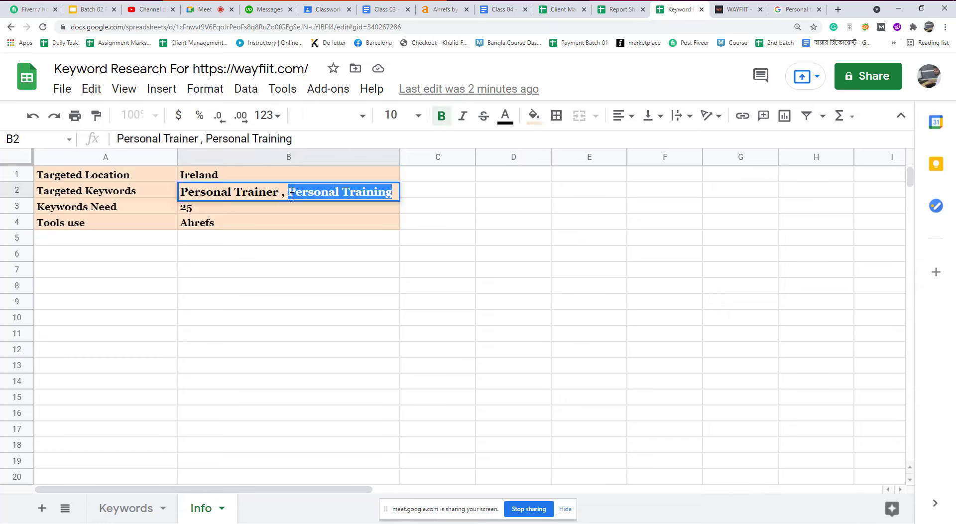
# Step: Search the Ahrefs Keyword Generator for "Personal Training" in Ireland, passing the robot check
pyautogui.click(438, 9)
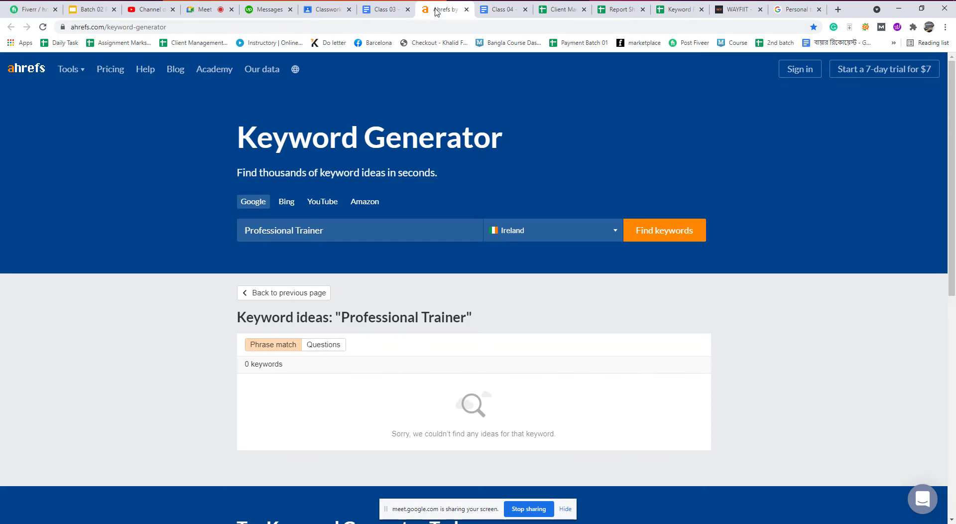
pyautogui.tripleClick(311, 226)
pyautogui.hotkey('ctrl', 'v')
pyautogui.click(696, 237)
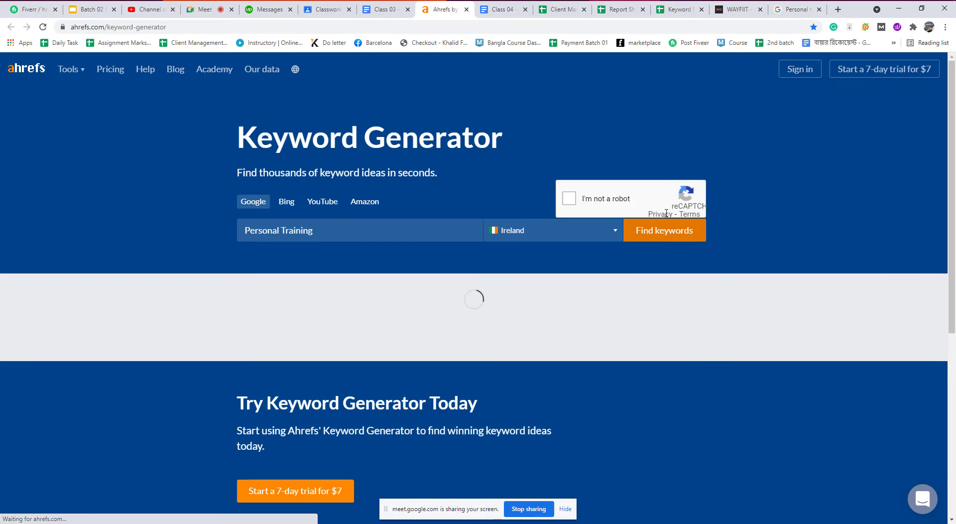
pyautogui.click(571, 202)
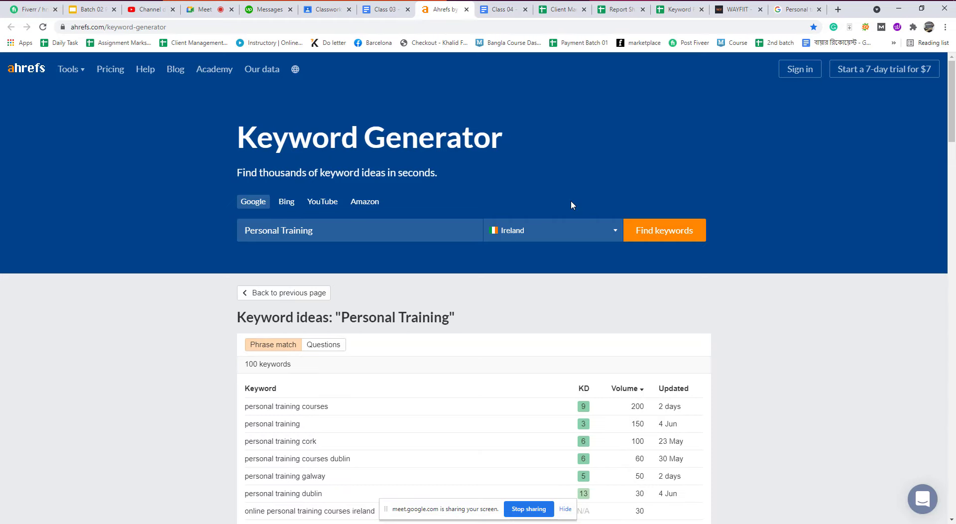
# Step: Examine the "Personal Training" keyword ideas with their difficulty and volume, and read the replies in the Google Meet chat
pyautogui.scroll(-4, 490, 244)
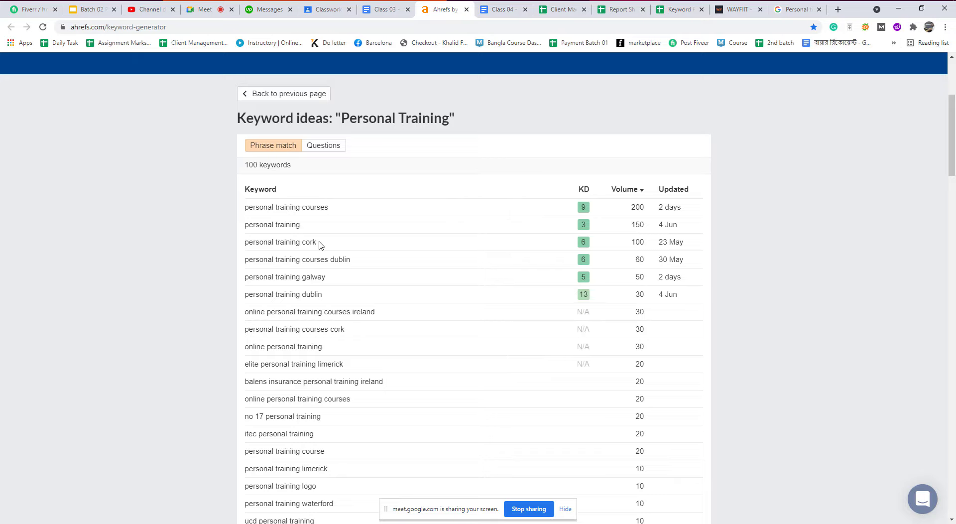
pyautogui.scroll(4, 498, 289)
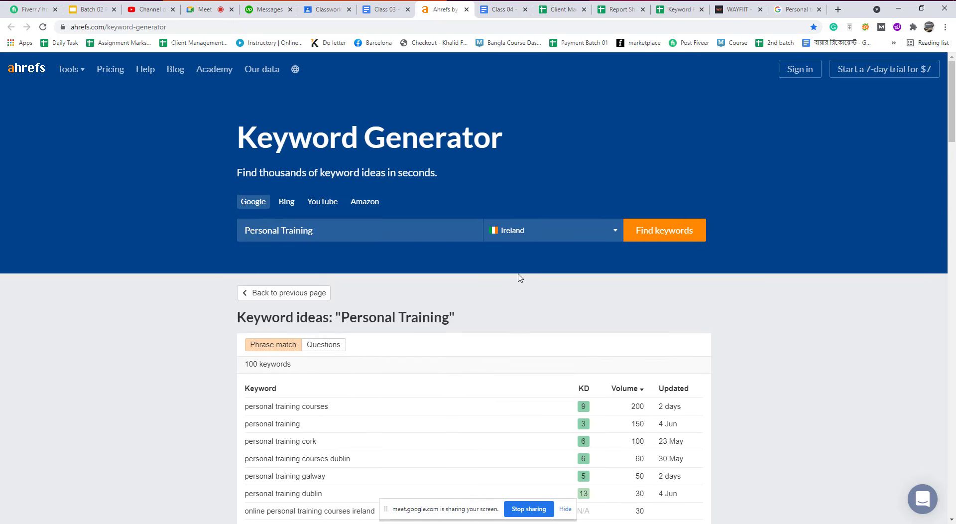
pyautogui.click(202, 9)
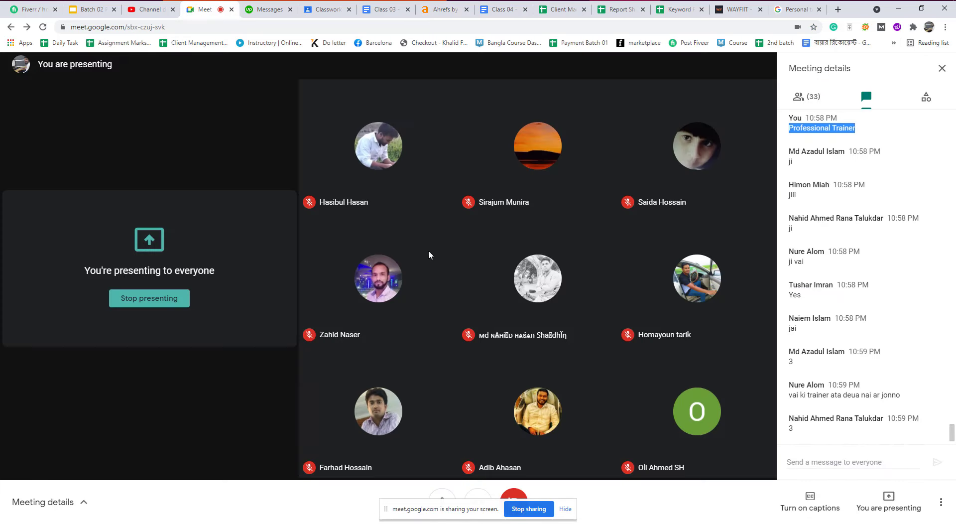
pyautogui.click(816, 462)
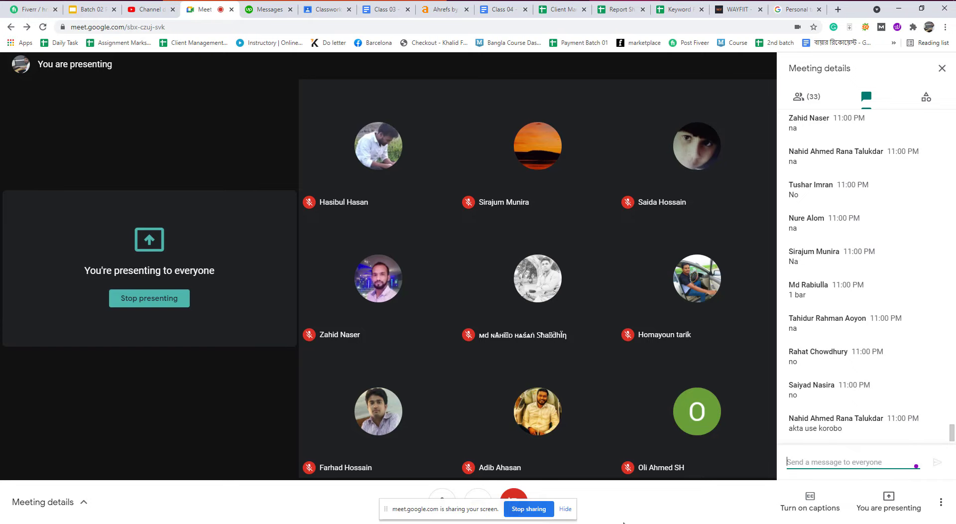
# Step: Copy the keyword "personal training courses" from the Ahrefs results into cell A6 of the Keywords sheet
pyautogui.click(440, 11)
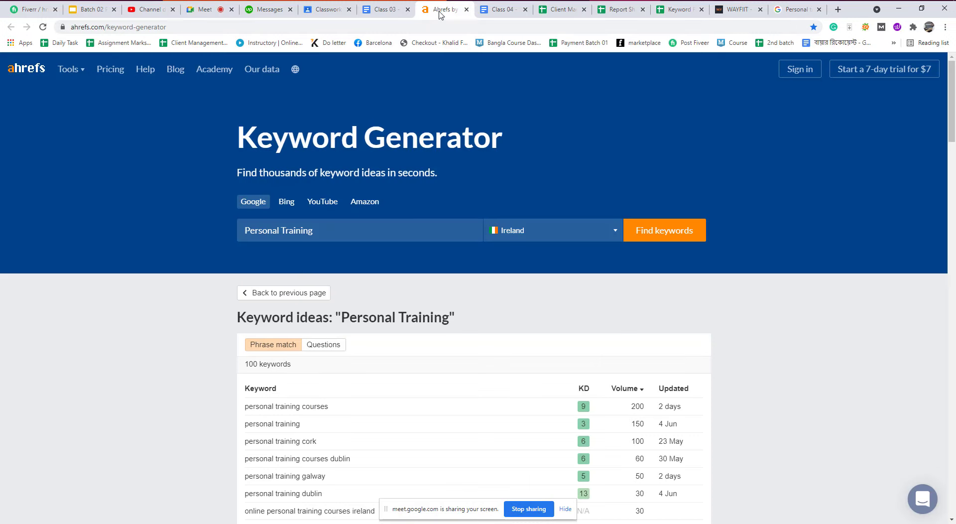
pyautogui.scroll(-2, 299, 259)
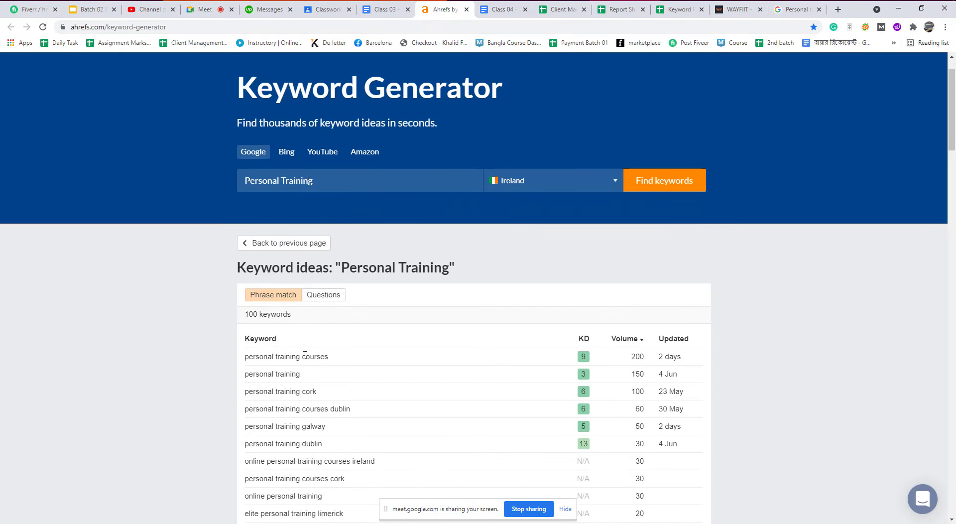
pyautogui.moveTo(331, 309); pyautogui.dragTo(246, 308)
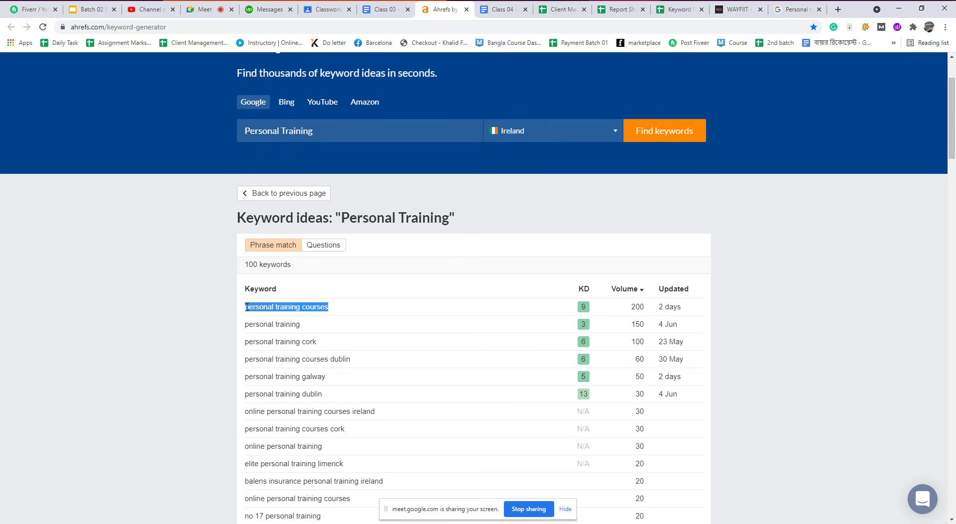
pyautogui.rightClick(247, 309)
pyautogui.click(258, 316)
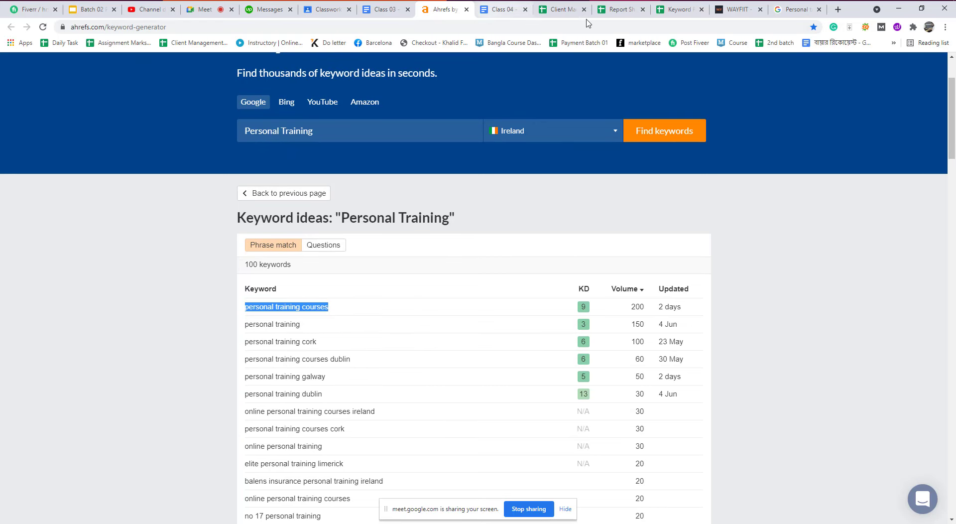
pyautogui.click(669, 14)
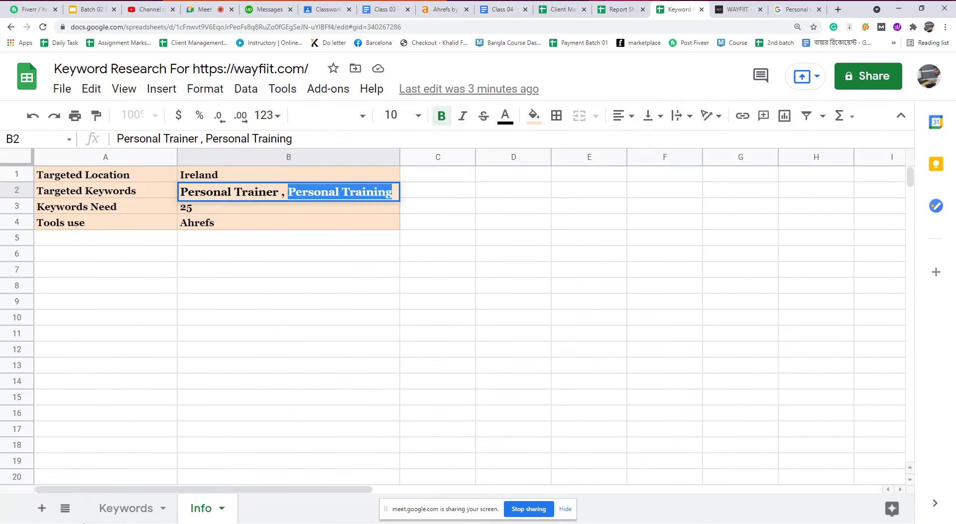
pyautogui.click(125, 508)
pyautogui.click(115, 258)
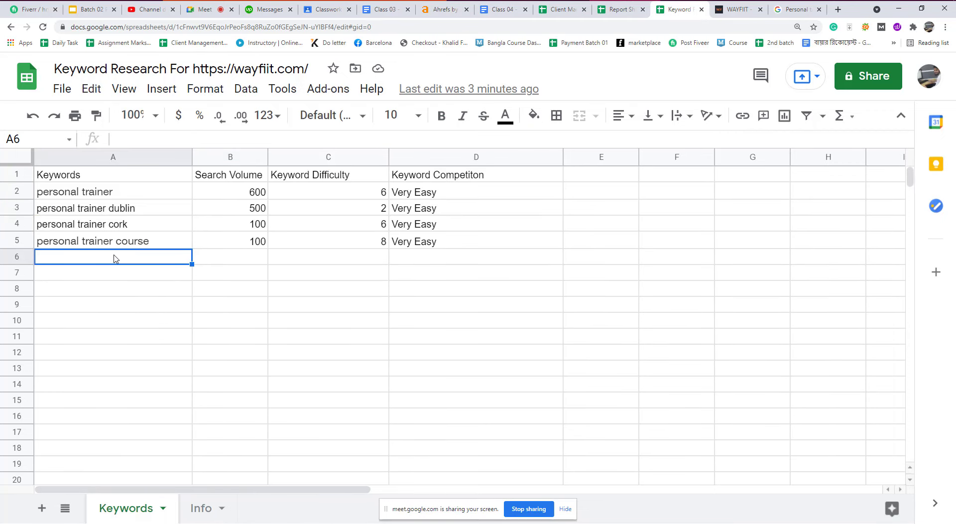
pyautogui.hotkey('ctrl', 'v')
pyautogui.click(125, 245)
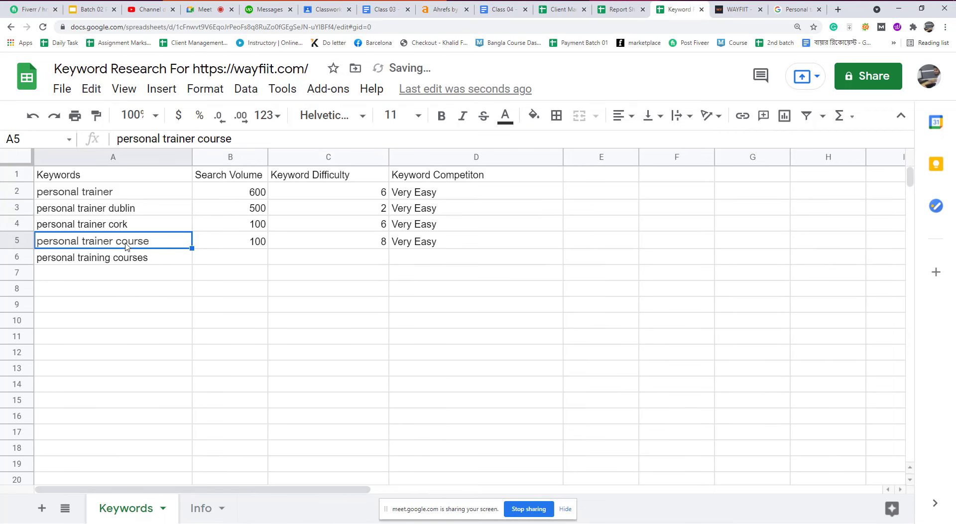
pyautogui.click(137, 258)
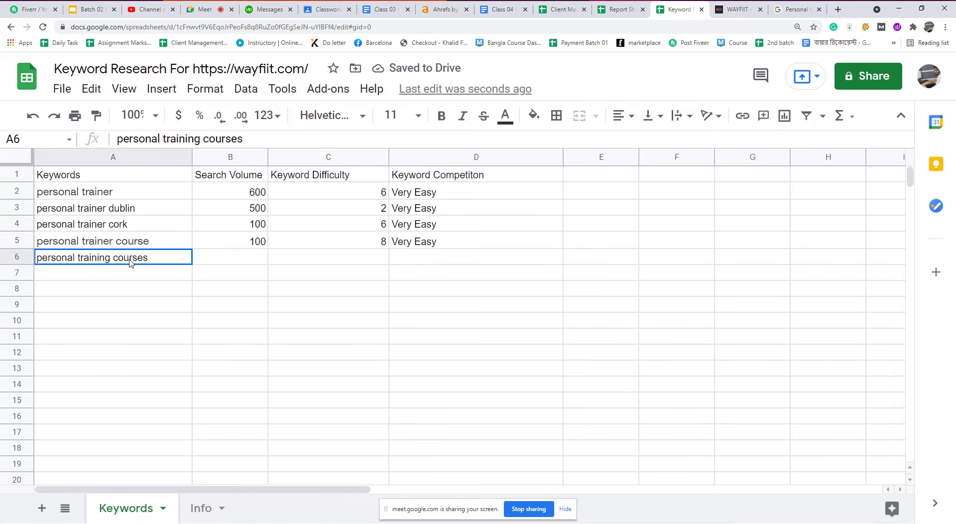
# Step: Look up the Ahrefs metrics for "personal training courses" and enter search volume 200 and keyword difficulty 9 in row 6
pyautogui.click(229, 264)
pyautogui.click(437, 10)
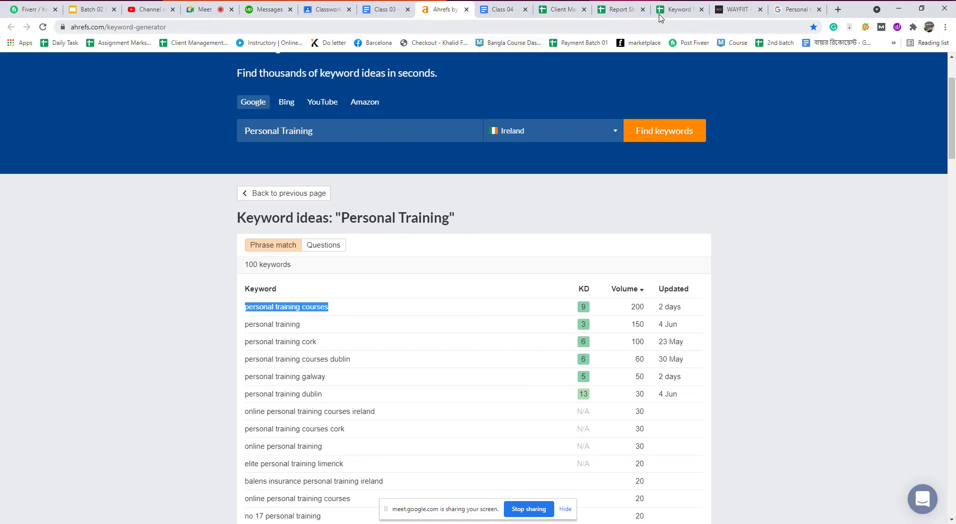
pyautogui.click(679, 9)
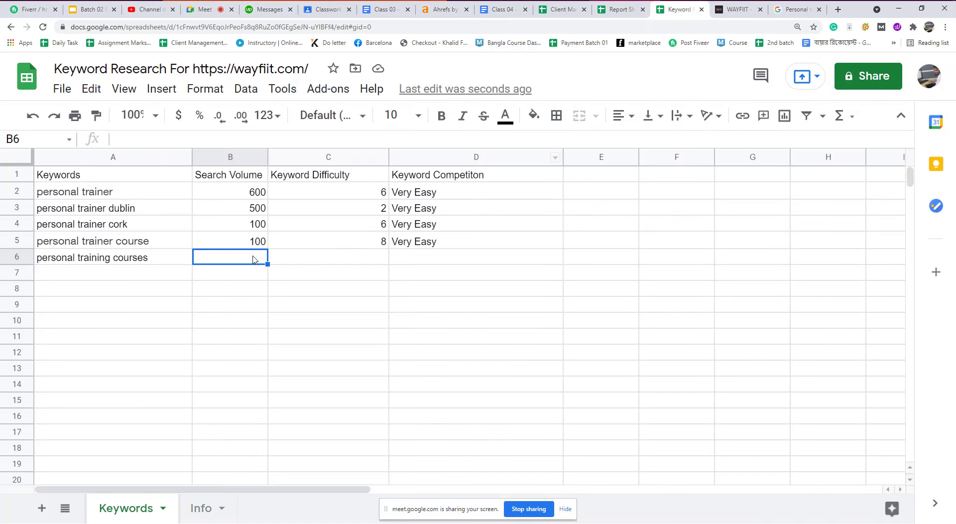
pyautogui.click(440, 9)
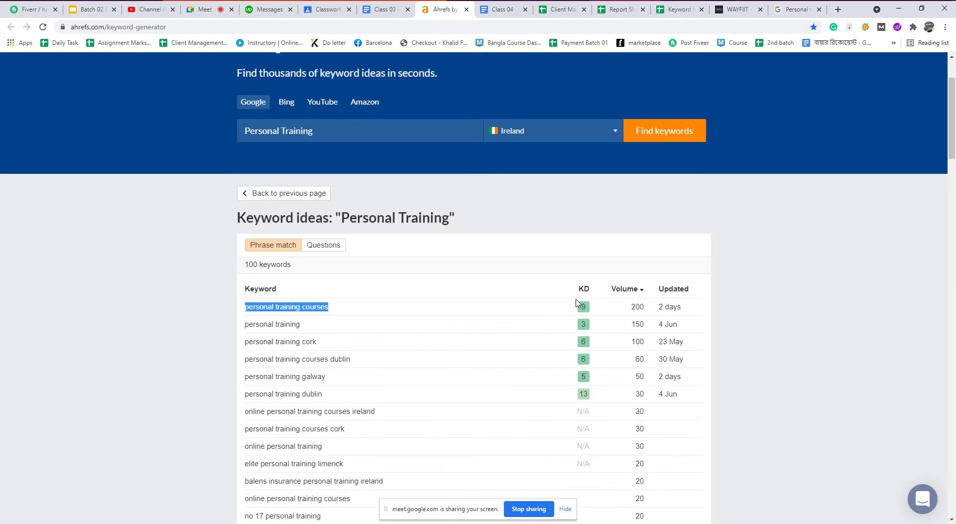
pyautogui.click(679, 9)
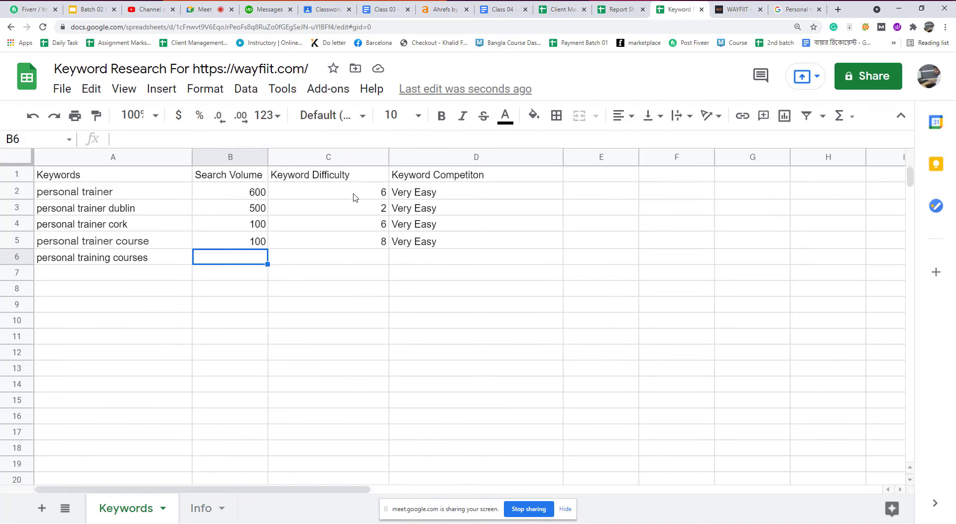
pyautogui.write('200')
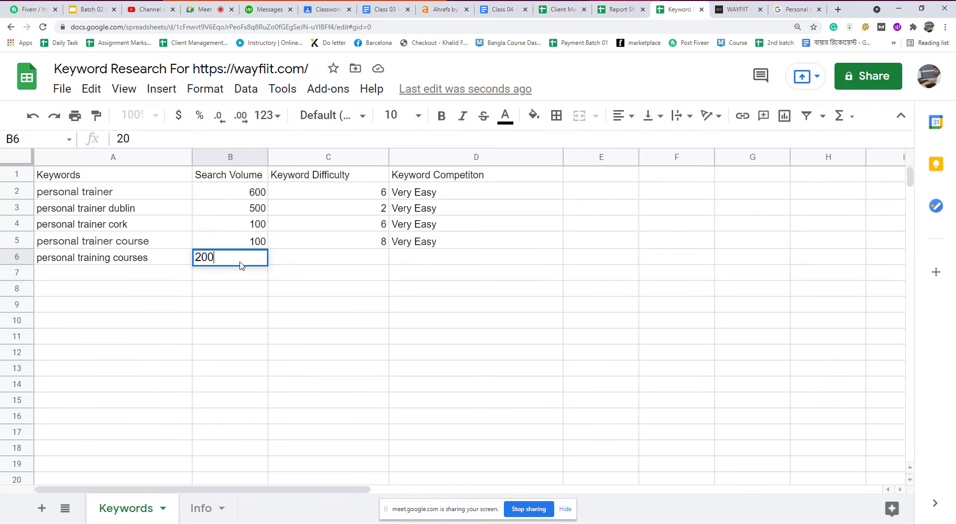
pyautogui.click(317, 262)
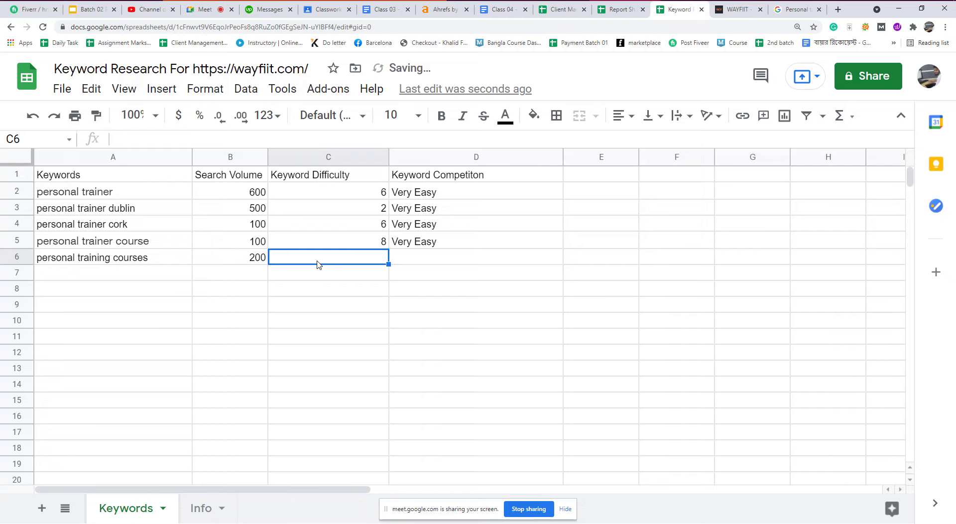
pyautogui.write('9')
# Step: Copy the "Very Easy" competition rating from row 5 into cell D6 for "personal training courses"
pyautogui.click(407, 244)
pyautogui.hotkey('ctrl', 'c')
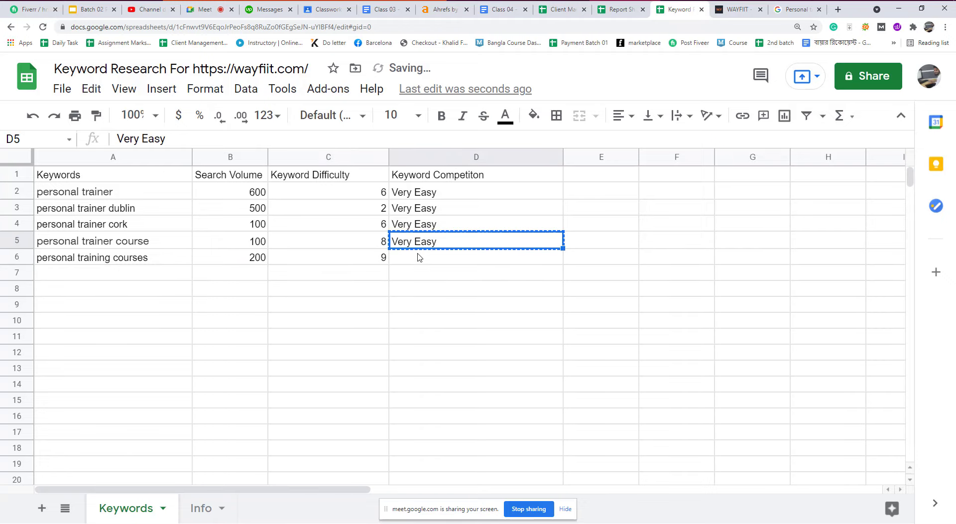
pyautogui.click(422, 258)
pyautogui.hotkey('ctrl', 'v')
pyautogui.click(412, 383)
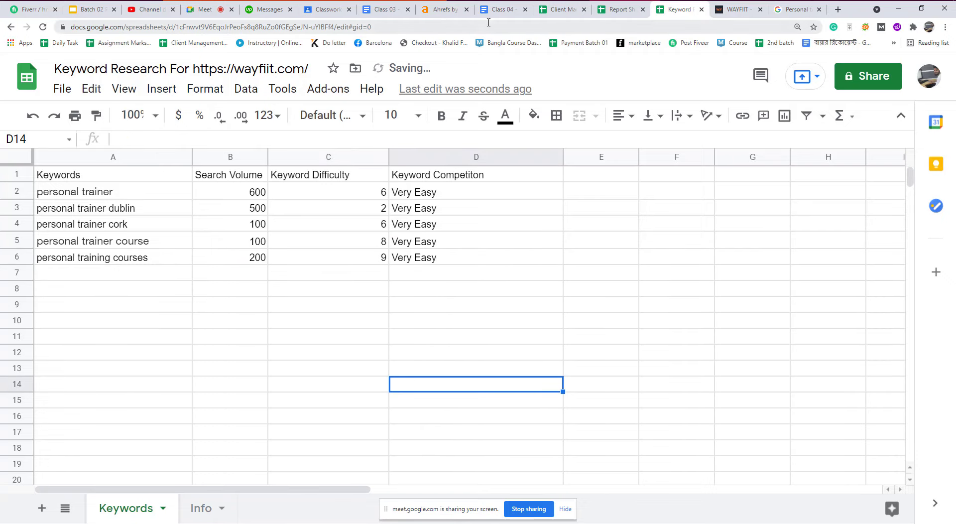
# Step: Copy the keyword "personal training" from the Ahrefs results into cell A7 of the Keywords sheet
pyautogui.click(442, 9)
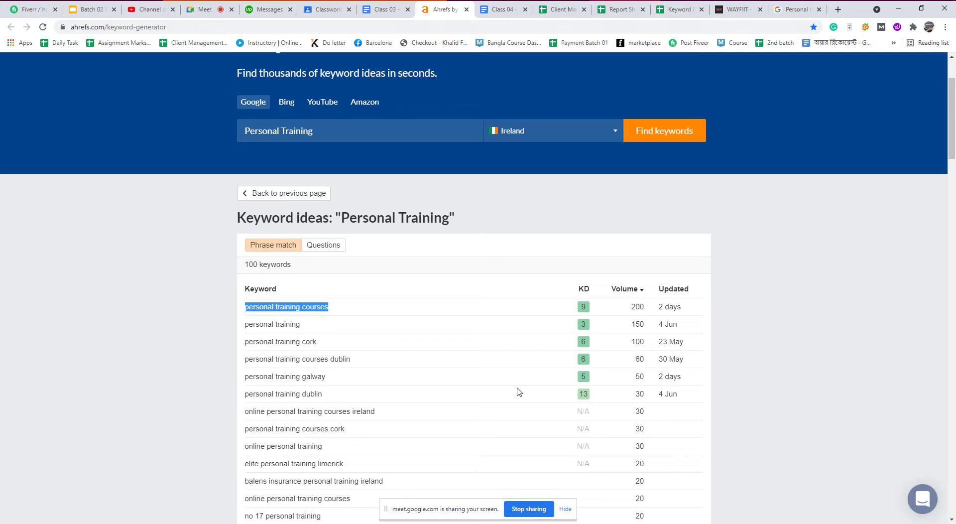
pyautogui.click(299, 325)
pyautogui.moveTo(263, 325); pyautogui.dragTo(245, 325)
pyautogui.rightClick(249, 326)
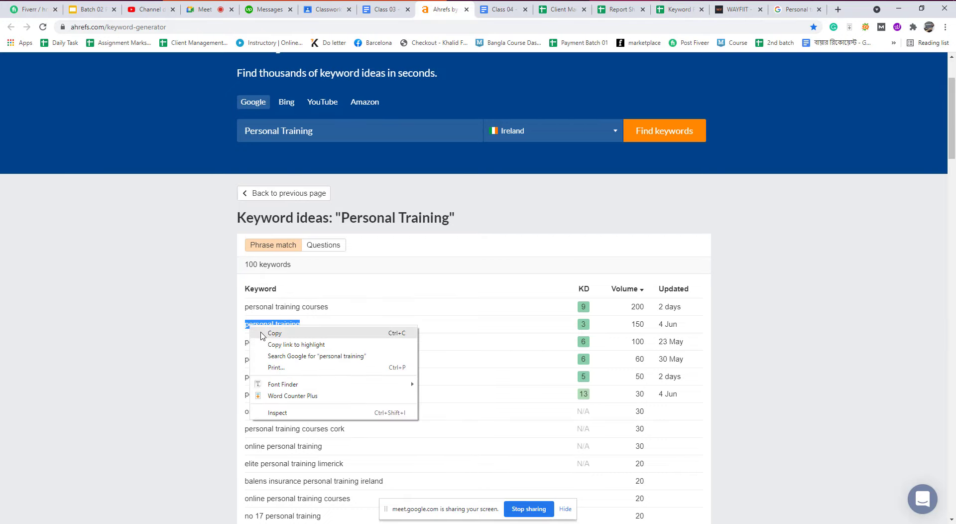
pyautogui.click(263, 334)
pyautogui.click(680, 9)
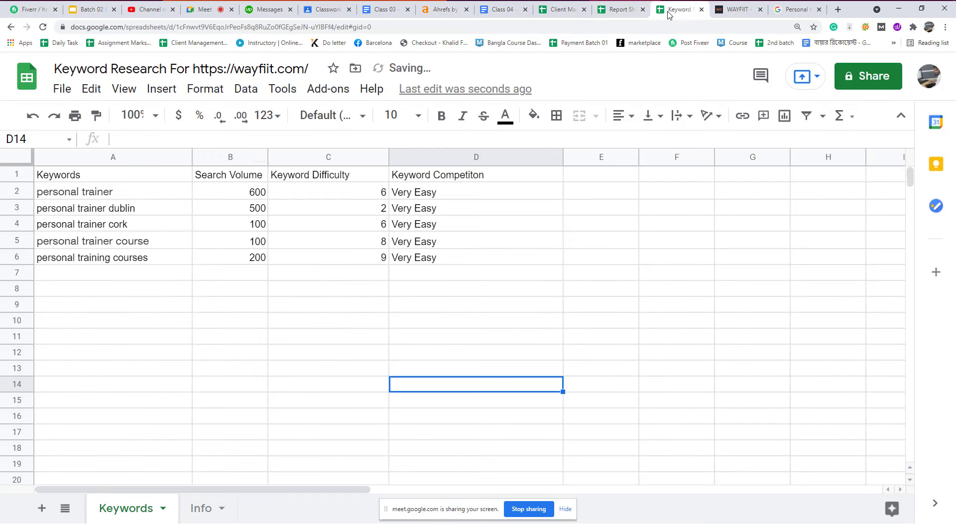
pyautogui.click(102, 272)
pyautogui.hotkey('ctrl', 'v')
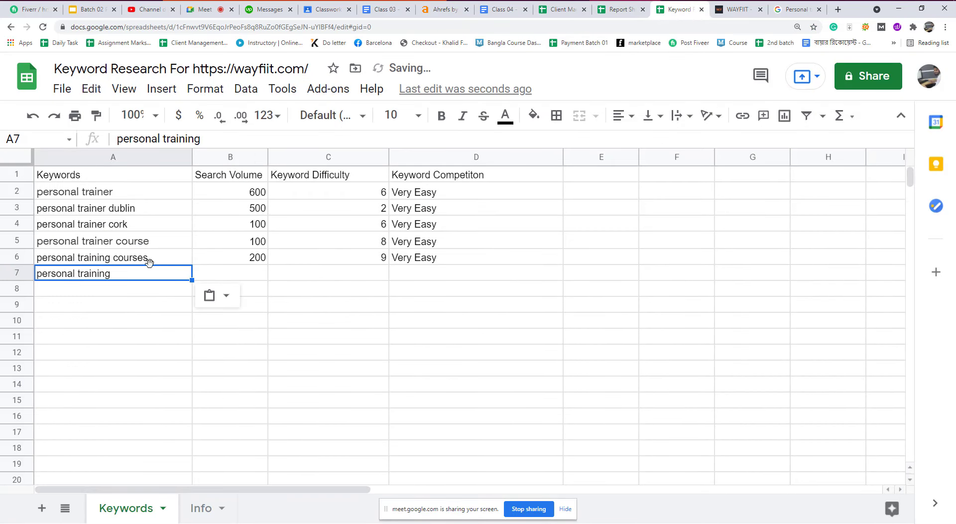
# Step: Enter search volume 150 and keyword difficulty 3 for "personal training" in row 7
pyautogui.click(225, 272)
pyautogui.write('150')
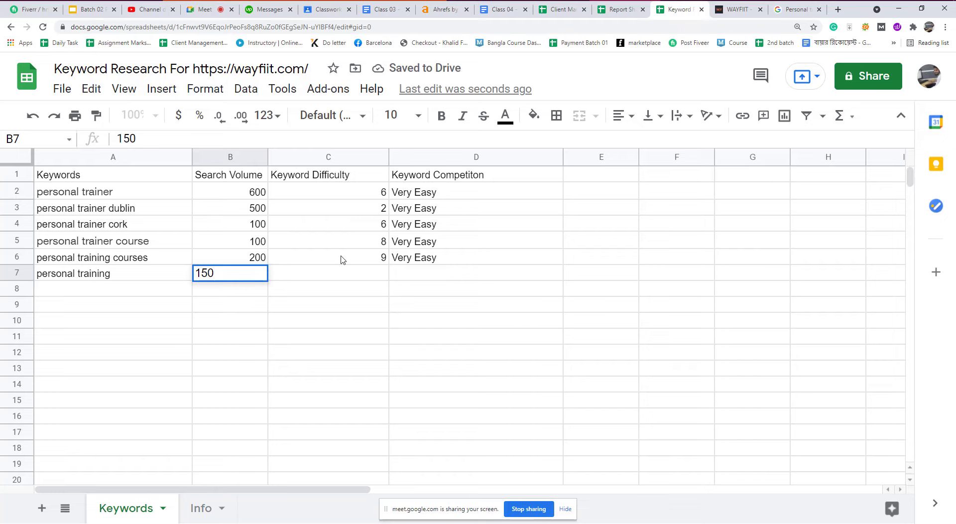
pyautogui.click(339, 272)
pyautogui.write('3')
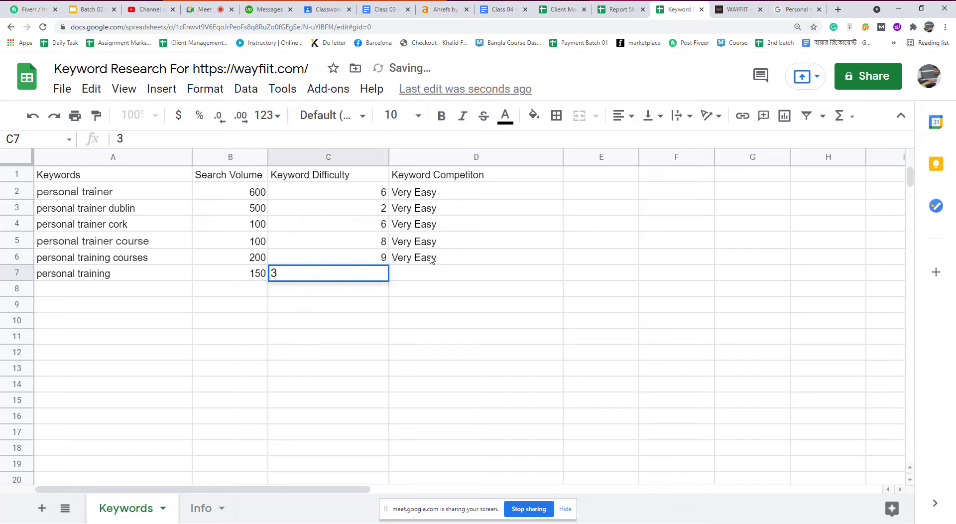
# Step: Copy the "Very Easy" competition rating from row 6 into cell D7 for "personal training"
pyautogui.click(465, 255)
pyautogui.hotkey('ctrl', 'c')
pyautogui.click(443, 284)
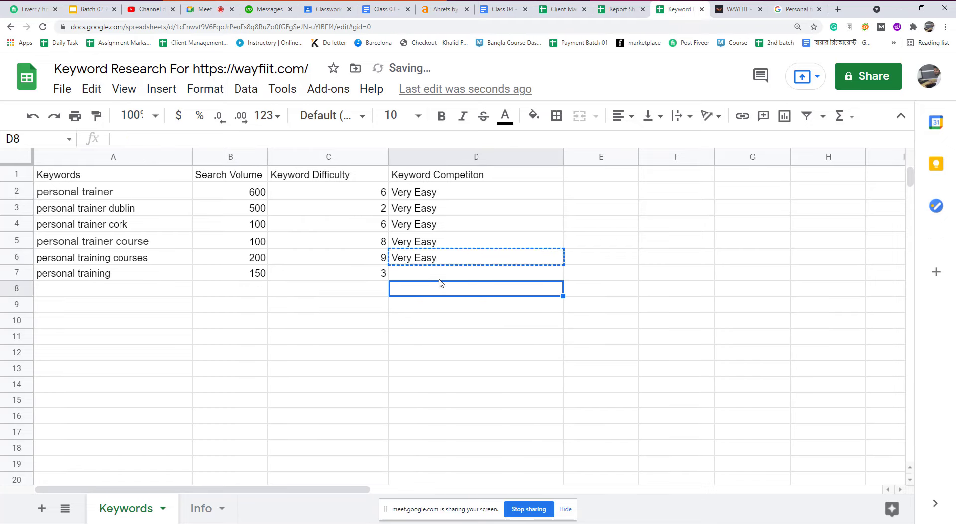
pyautogui.click(439, 278)
pyautogui.hotkey('ctrl', 'v')
pyautogui.click(437, 294)
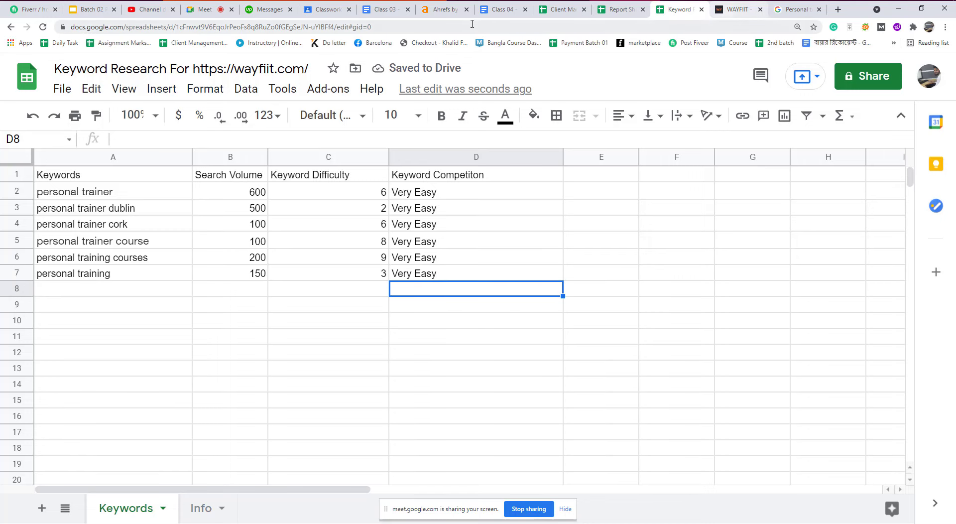
# Step: Copy the keyword "personal training cork" from the Ahrefs results and return to the Keywords sheet
pyautogui.click(442, 10)
pyautogui.scroll(-2, 343, 251)
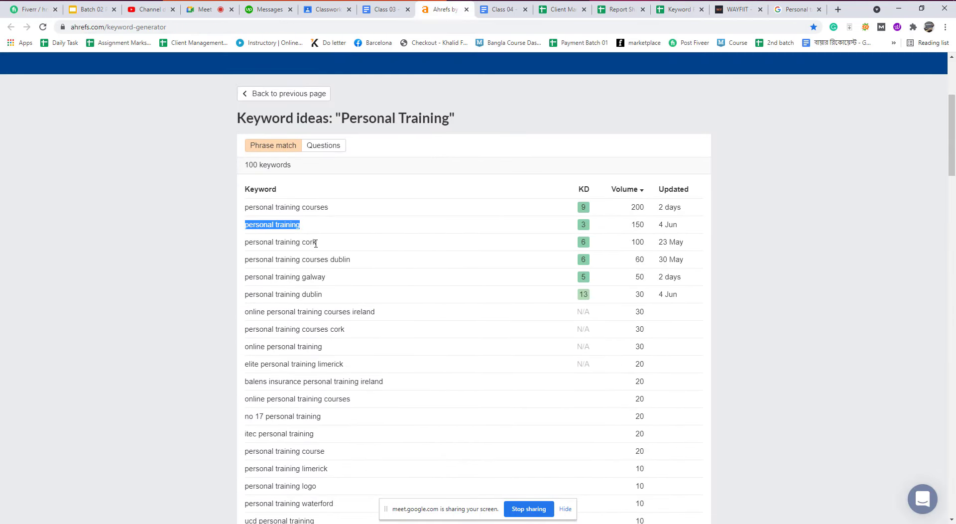
pyautogui.moveTo(315, 243); pyautogui.dragTo(245, 244)
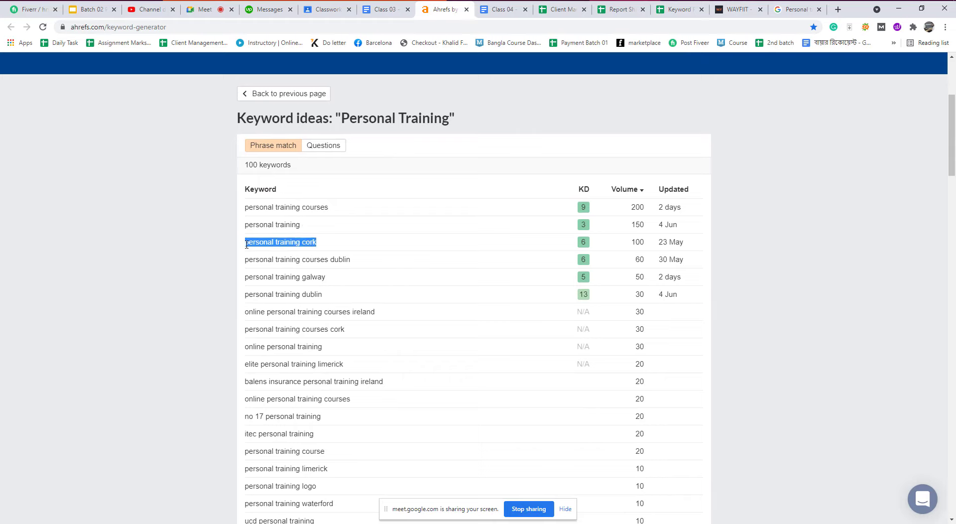
pyautogui.rightClick(247, 244)
pyautogui.click(279, 252)
pyautogui.click(677, 10)
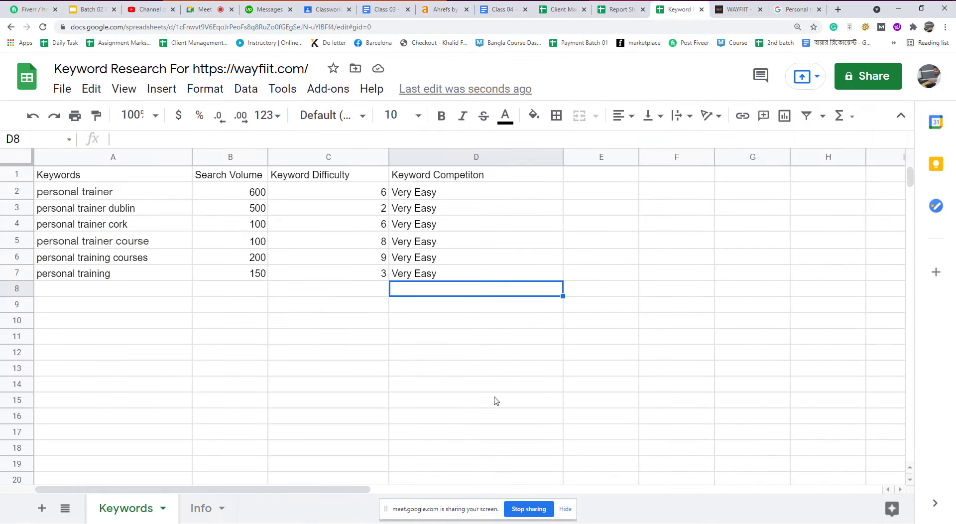
pyautogui.click(521, 374)
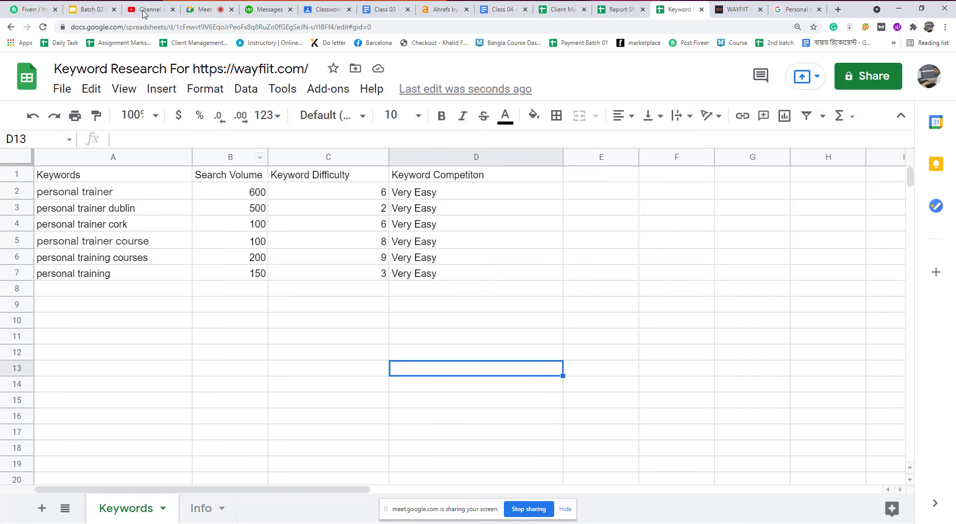
# Step: Read the latest messages in the Google Meet chat and return to the keyword spreadsheet
pyautogui.click(201, 9)
pyautogui.click(843, 462)
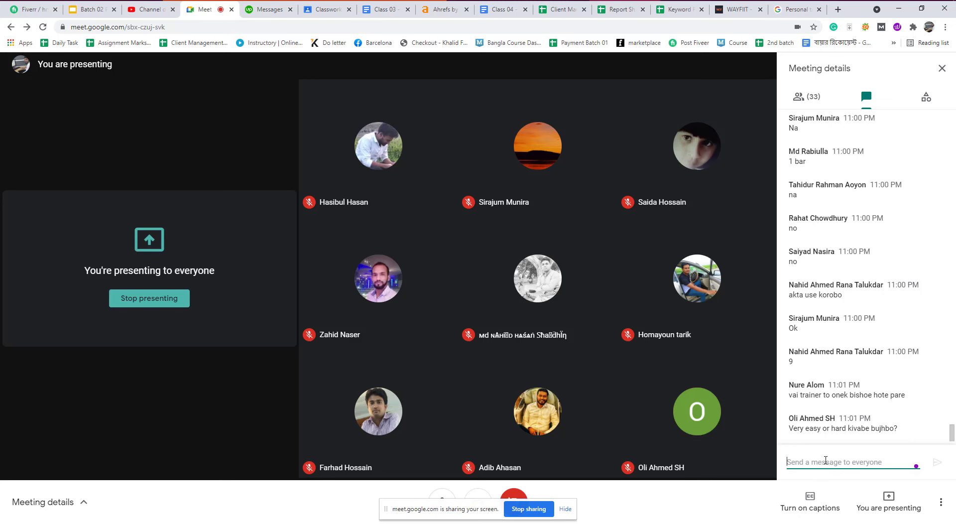
pyautogui.click(678, 11)
# Step: Search the Keywords sheet for "personal training cork" to check whether it is already listed
pyautogui.click(597, 258)
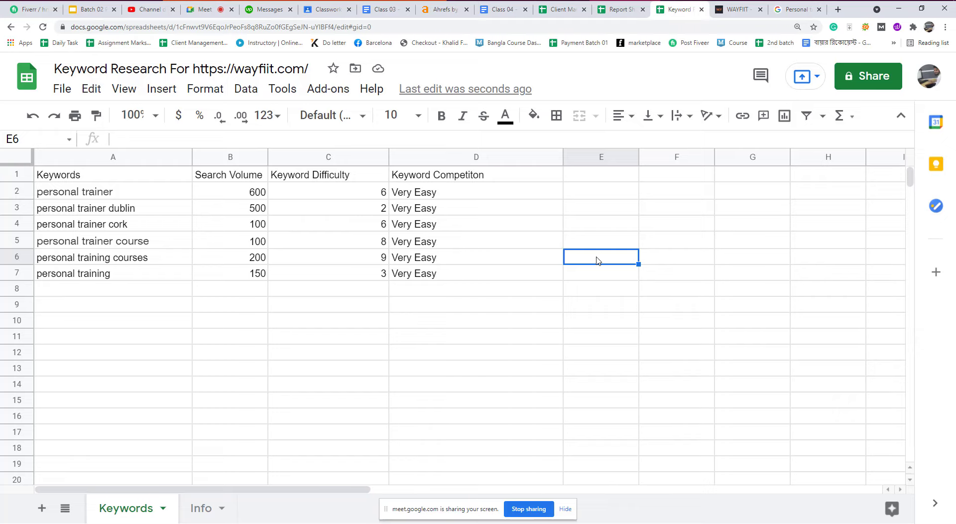
pyautogui.hotkey('ctrl', 'f')
pyautogui.hotkey('ctrl', 'v')
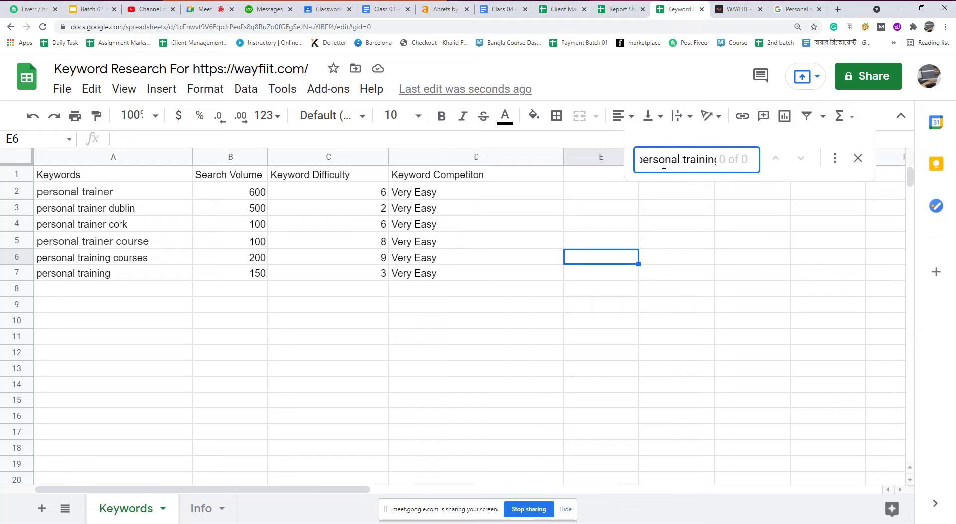
pyautogui.write('cork')
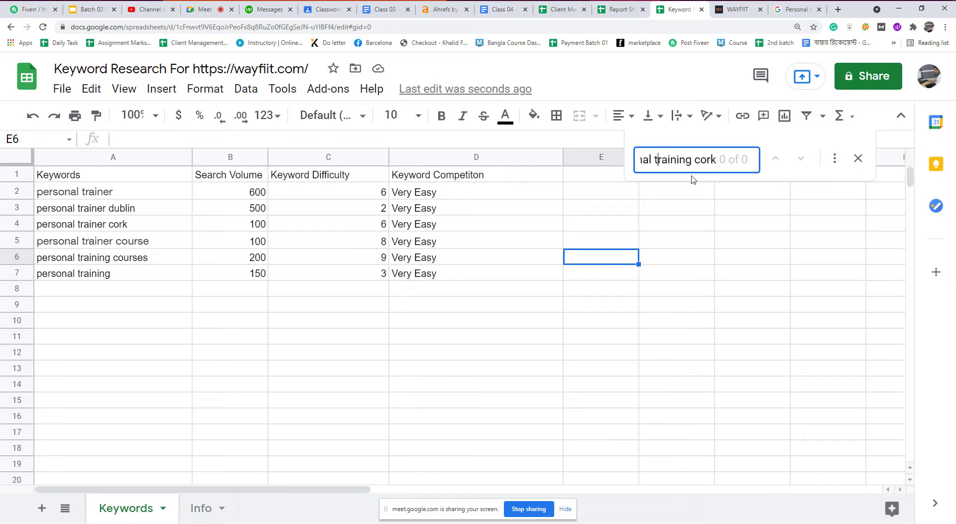
pyautogui.press('Home')
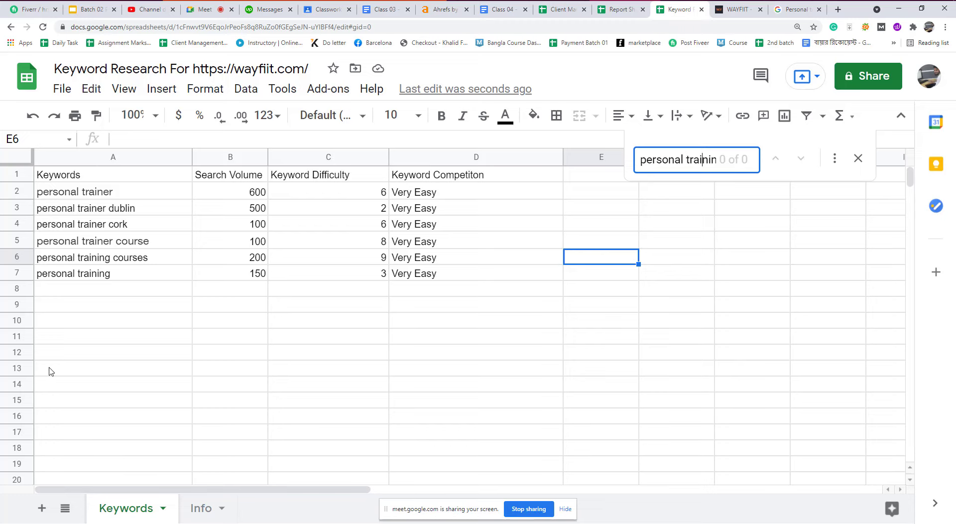
# Step: Paste the keyword "personal training cork" into cell A8 and enter search volume 100 in B8
pyautogui.click(66, 295)
pyautogui.hotkey('ctrl', 'v')
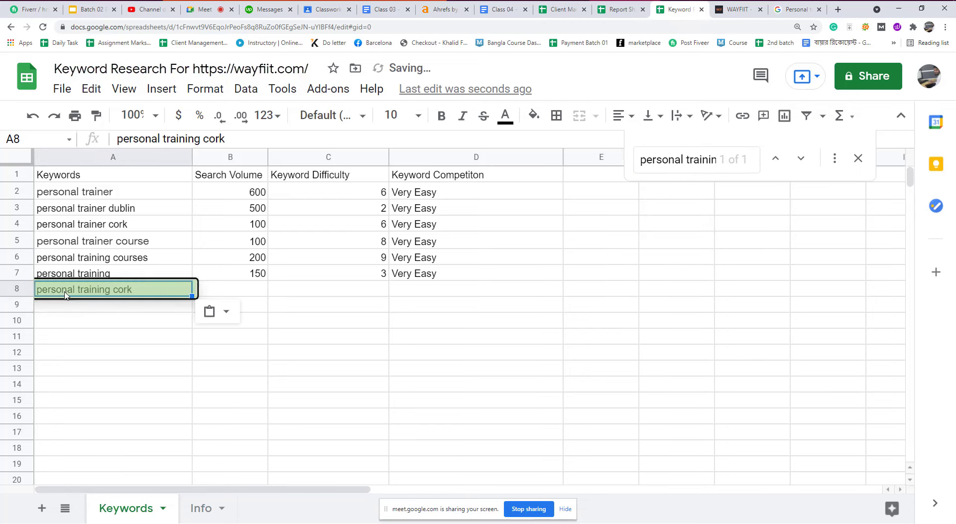
pyautogui.click(230, 294)
pyautogui.write('100')
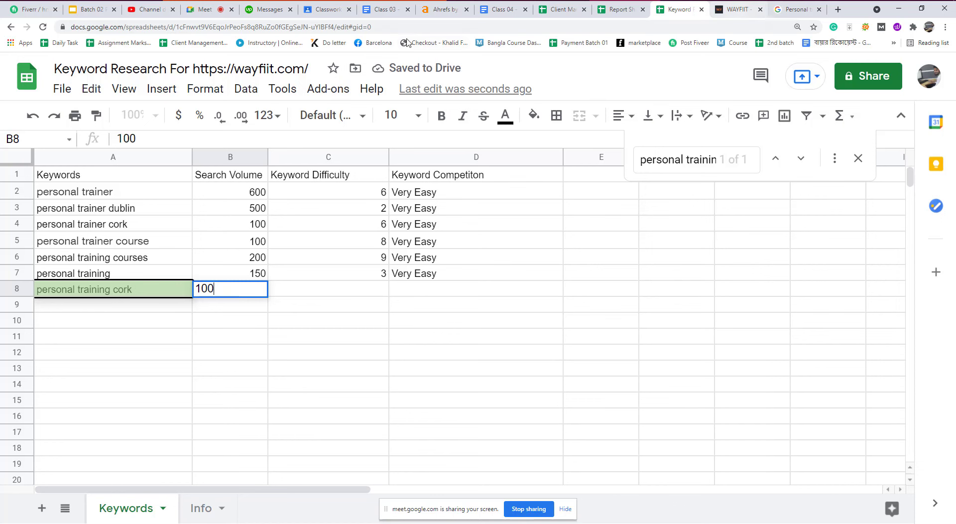
# Step: Look up the keyword difficulty of "personal training cork" in Ahrefs and enter 6 in cell C8
pyautogui.click(429, 15)
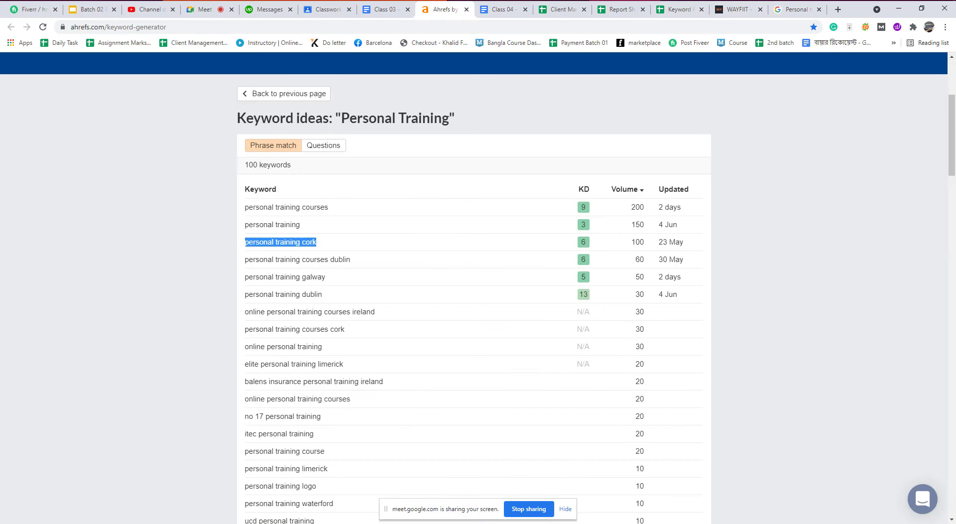
pyautogui.click(608, 15)
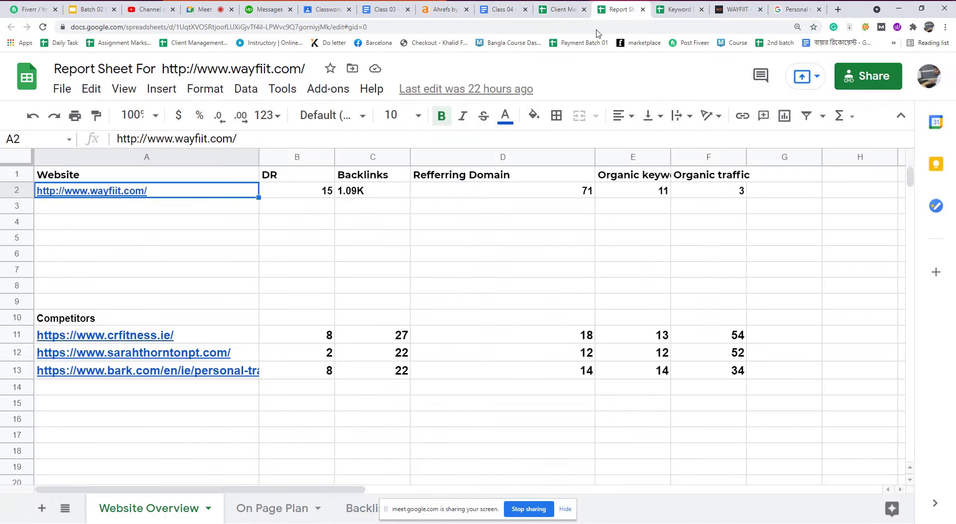
pyautogui.click(685, 12)
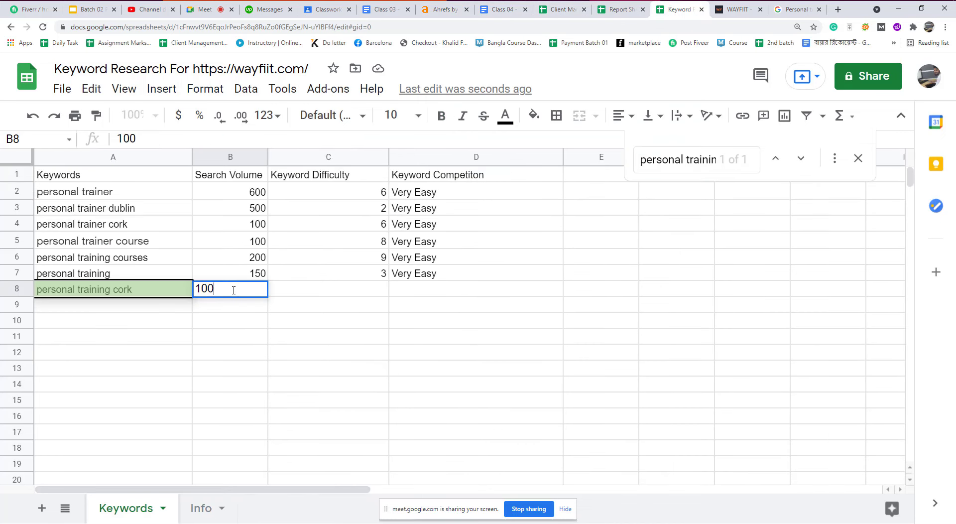
pyautogui.click(320, 290)
pyautogui.write('6')
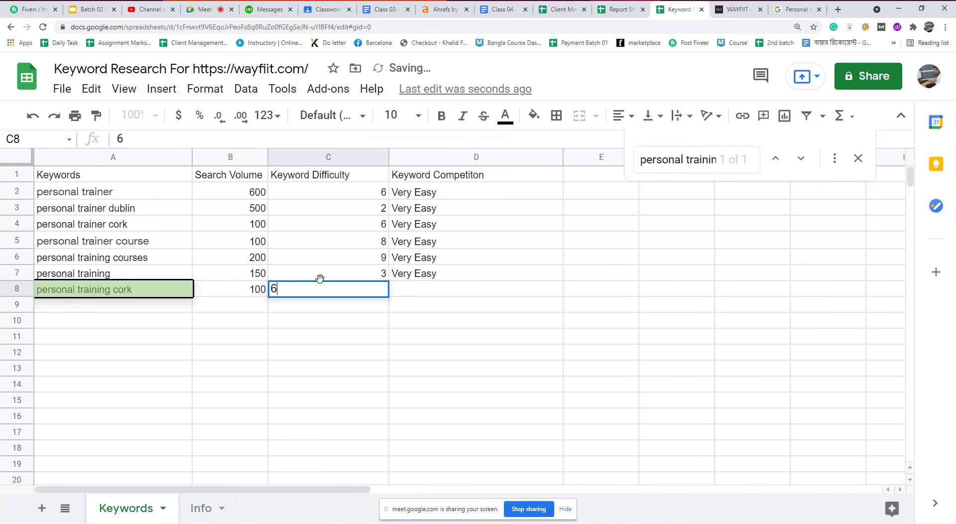
# Step: Copy the "Very Easy" competition rating from row 7 into cell D8 for "personal training cork"
pyautogui.click(451, 277)
pyautogui.hotkey('ctrl', 'c')
pyautogui.click(446, 298)
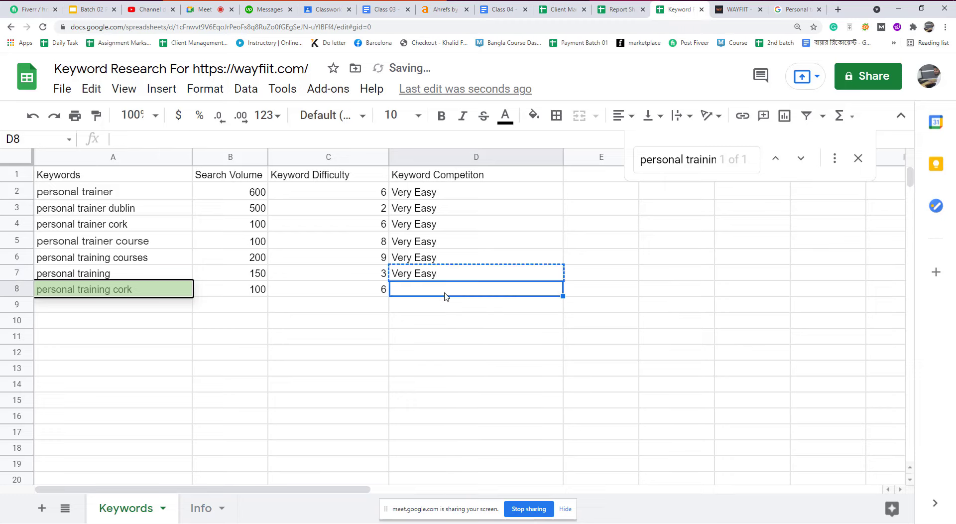
pyautogui.hotkey('ctrl', 'v')
pyautogui.click(376, 344)
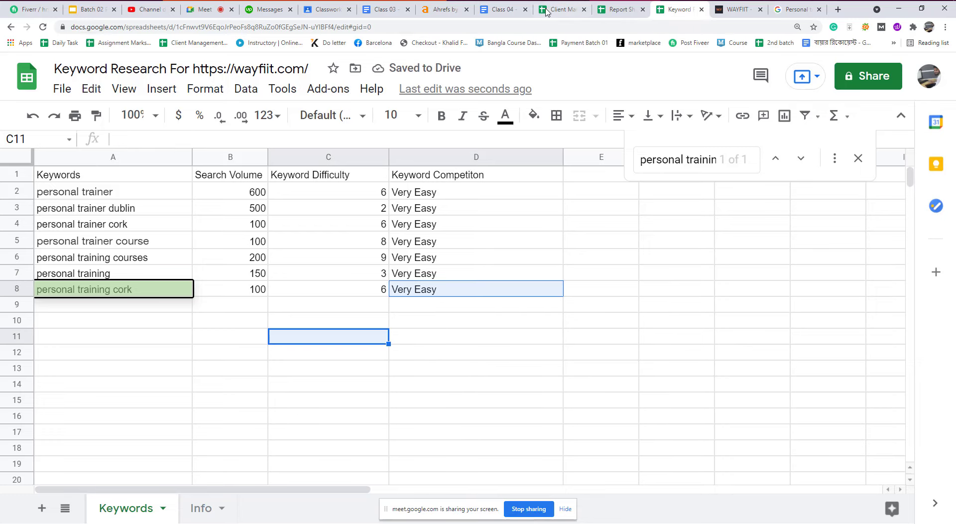
# Step: Switch to Google Meet and read through the participants' recent chat messages
pyautogui.click(440, 9)
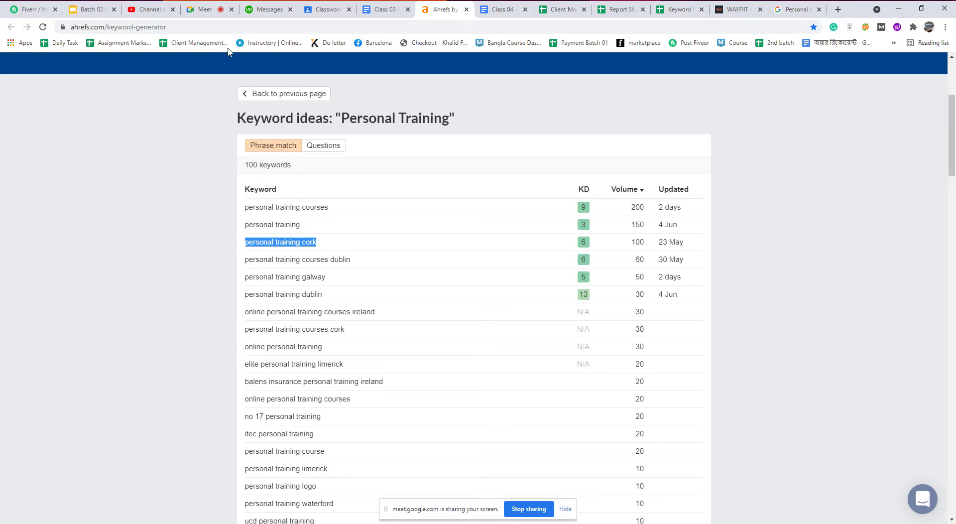
pyautogui.click(208, 11)
pyautogui.click(817, 462)
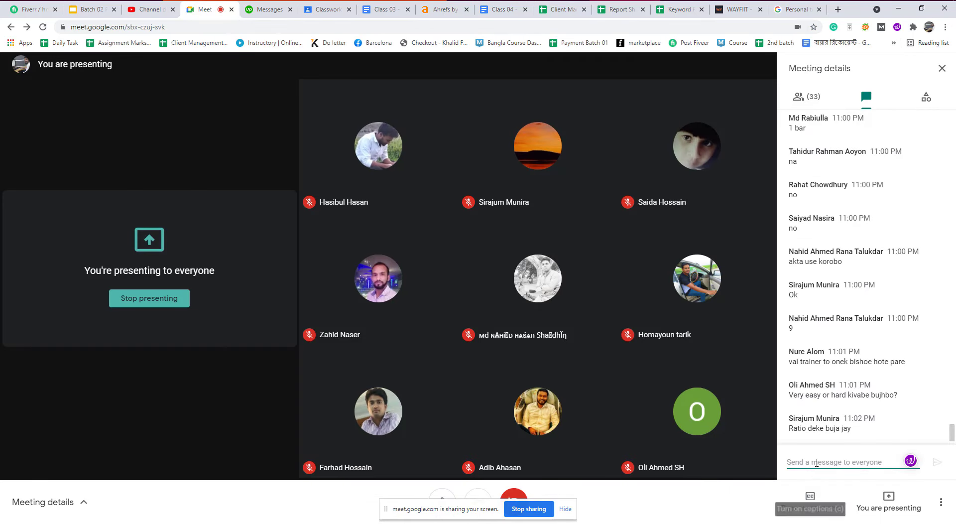
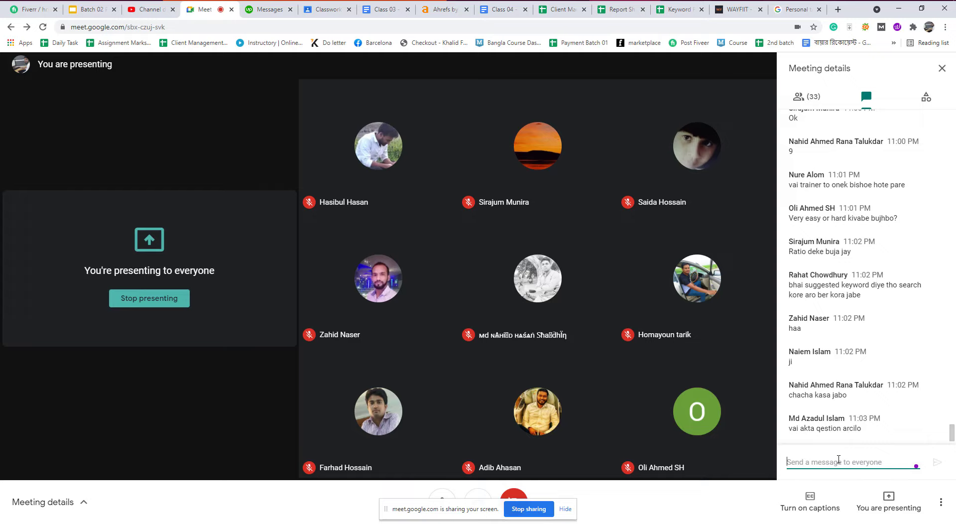
pyautogui.scroll(10, 879, 344)
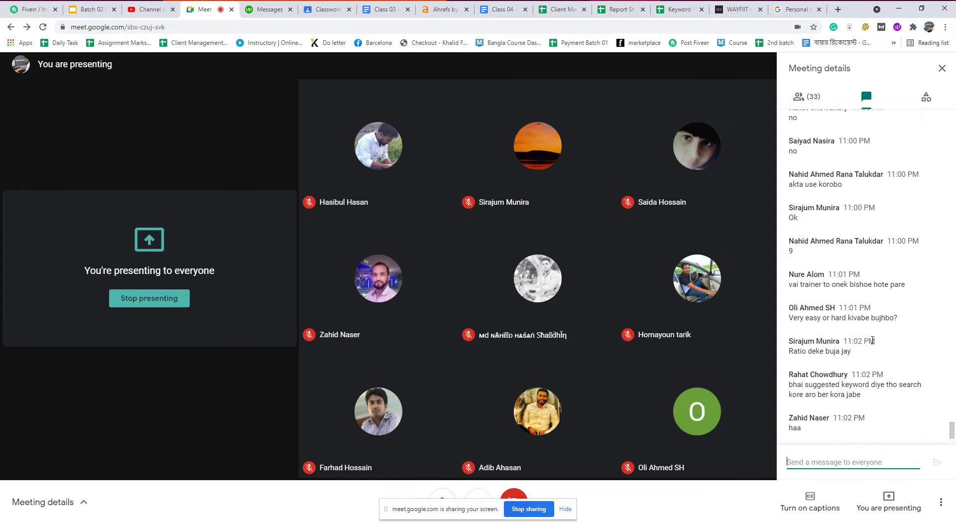
pyautogui.scroll(-10, 879, 344)
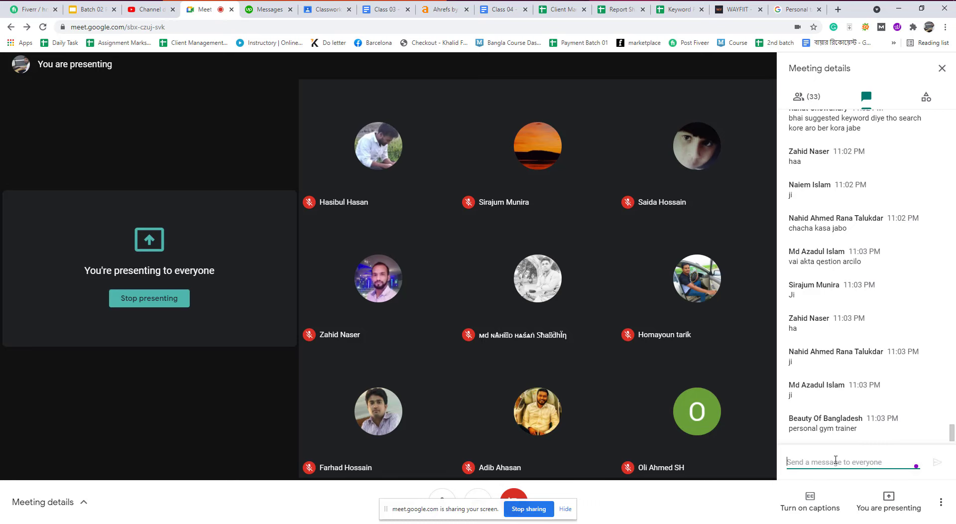
# Step: Look through the wayfiit.com home page to review its sections and services for keyword ideas
pyautogui.click(737, 9)
pyautogui.scroll(-2, 271, 371)
pyautogui.scroll(-2, 271, 370)
pyautogui.scroll(15, 292, 401)
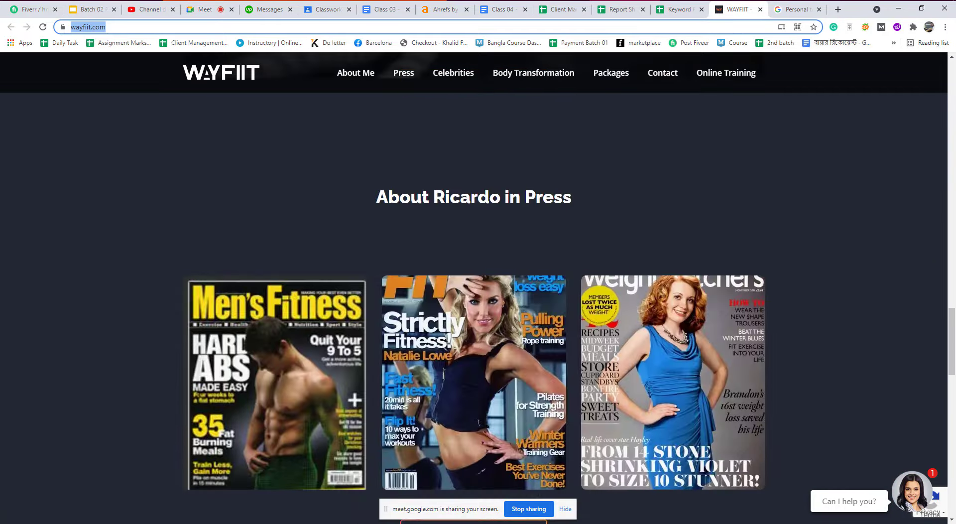
pyautogui.scroll(3, 252, 309)
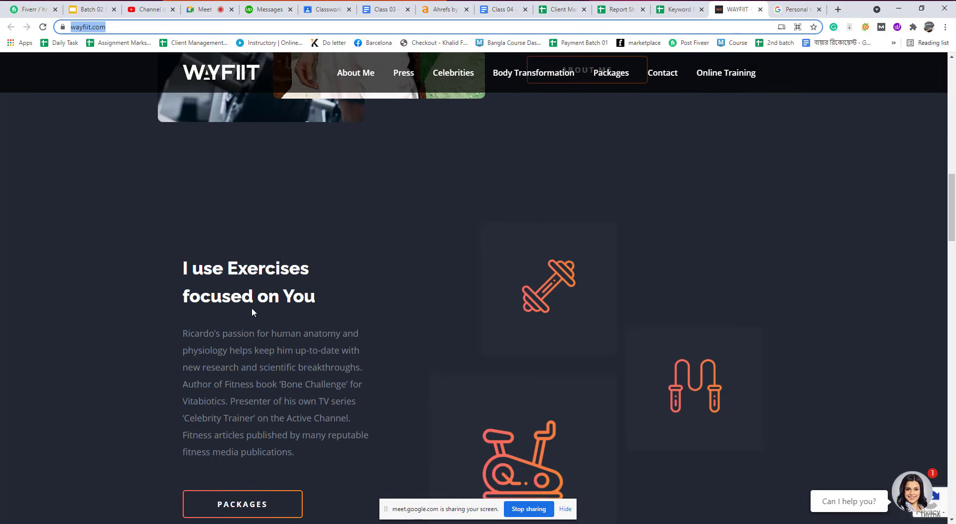
pyautogui.scroll(-3, 239, 249)
pyautogui.scroll(1, 230, 204)
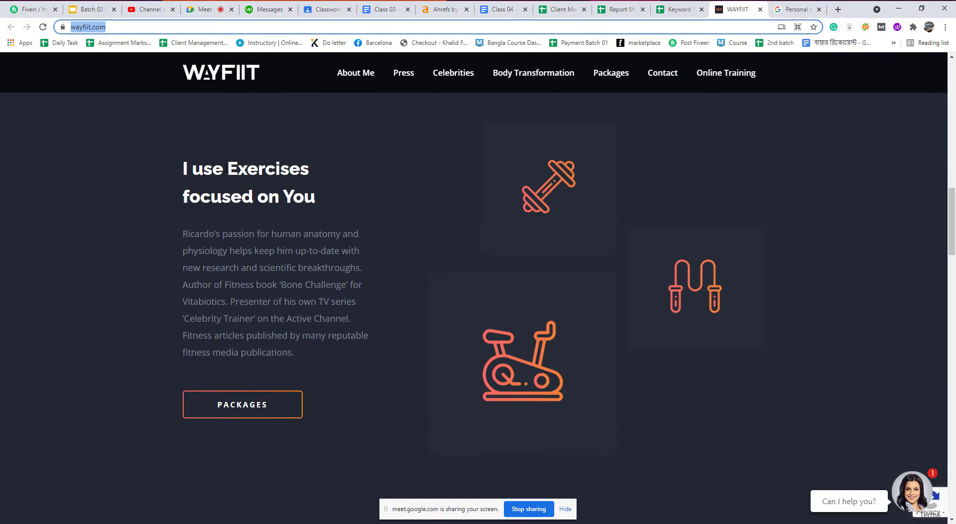
# Step: Read the "I use Exercises focused on You" paragraph on the wayfiit.com home page for keyword ideas
pyautogui.moveTo(226, 169); pyautogui.dragTo(304, 198)
pyautogui.doubleClick(225, 232)
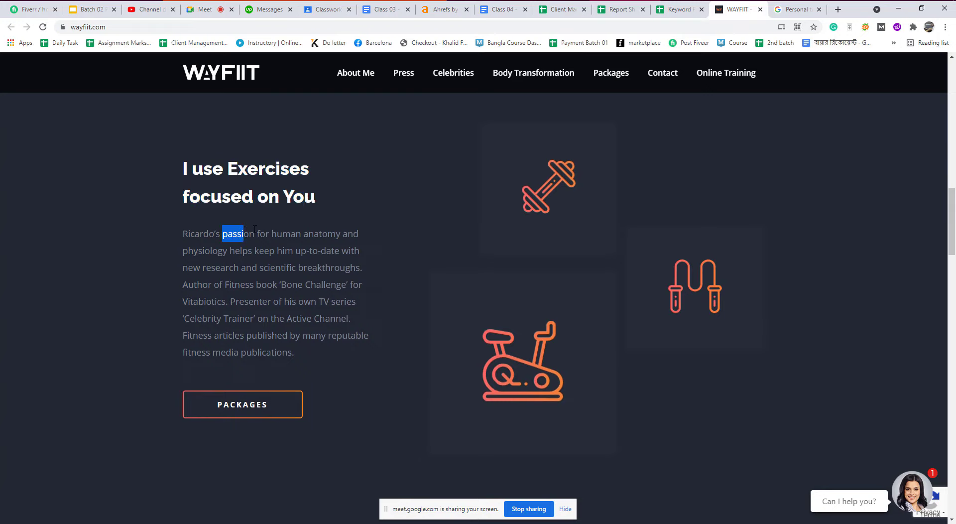
pyautogui.click(317, 235)
pyautogui.moveTo(182, 251); pyautogui.dragTo(227, 251)
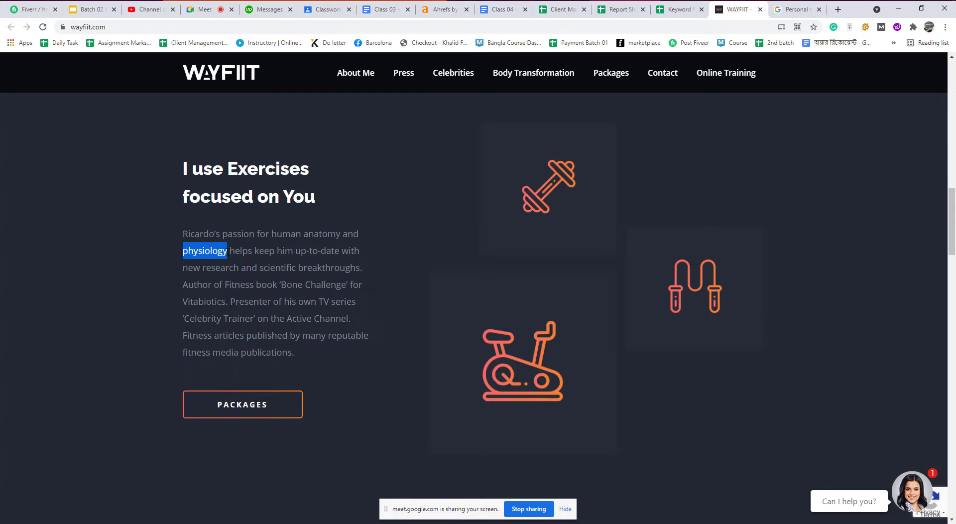
pyautogui.click(227, 252)
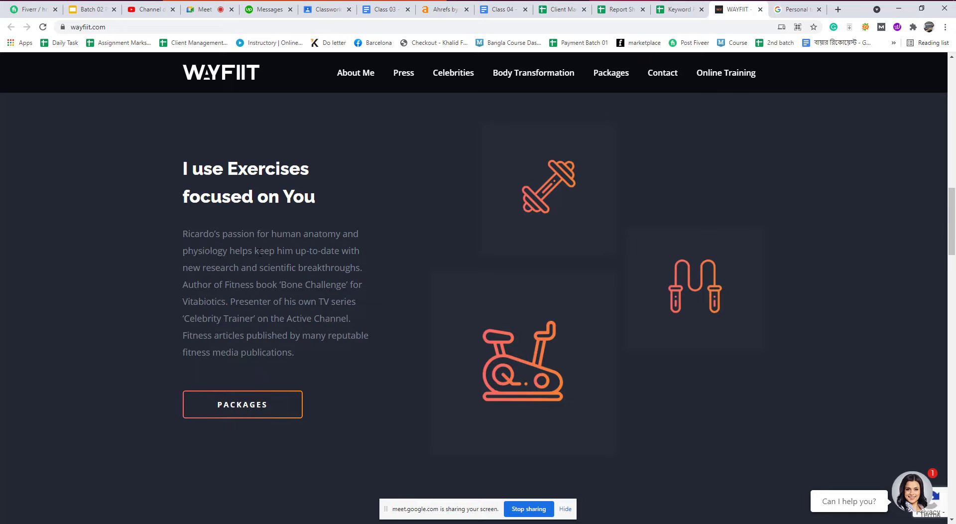
pyautogui.moveTo(260, 252); pyautogui.dragTo(255, 252)
pyautogui.click(274, 282)
pyautogui.moveTo(261, 269); pyautogui.dragTo(355, 286)
pyautogui.click(264, 296)
pyautogui.moveTo(279, 285); pyautogui.dragTo(333, 286)
pyautogui.click(235, 298)
pyautogui.moveTo(232, 301); pyautogui.dragTo(296, 301)
pyautogui.click(261, 317)
pyautogui.moveTo(185, 320); pyautogui.dragTo(255, 319)
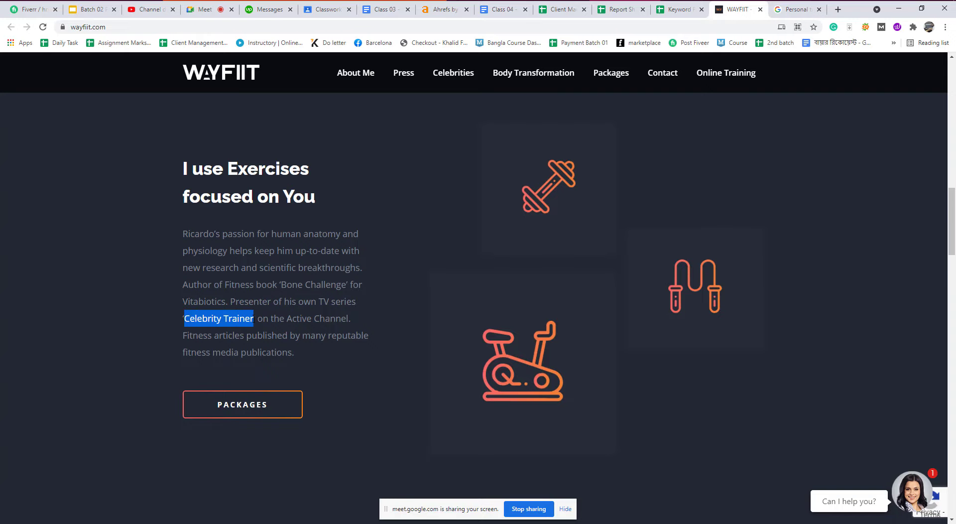
pyautogui.scroll(-3, 258, 320)
pyautogui.click(258, 320)
pyautogui.scroll(2, 222, 239)
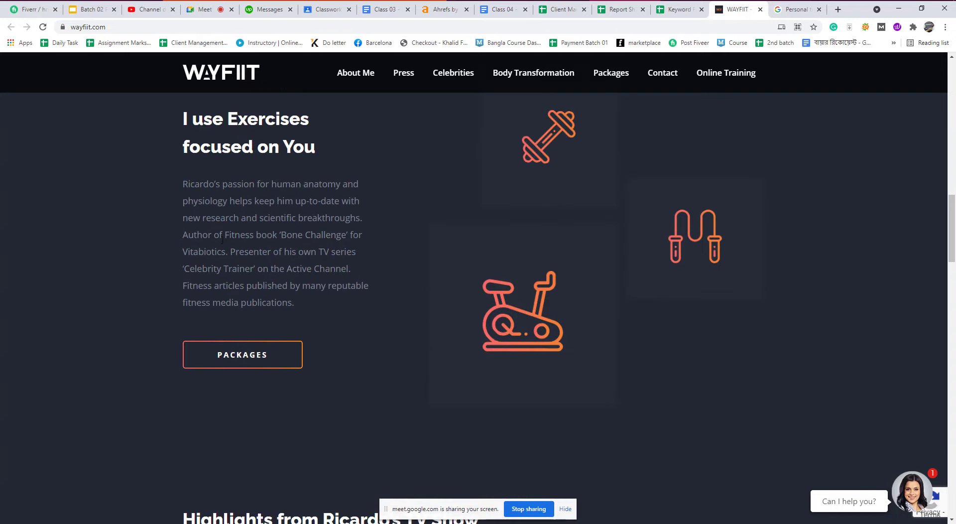
pyautogui.moveTo(185, 269); pyautogui.dragTo(246, 270)
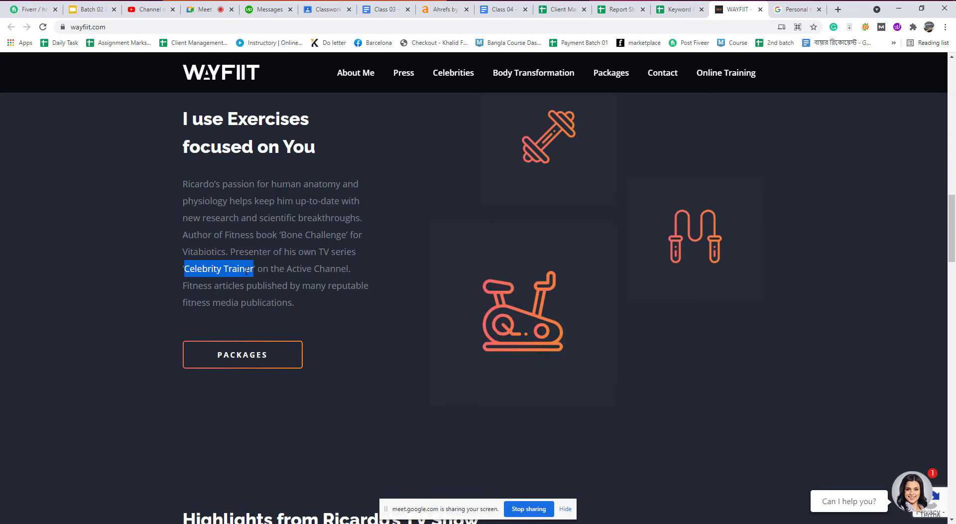
pyautogui.click(242, 269)
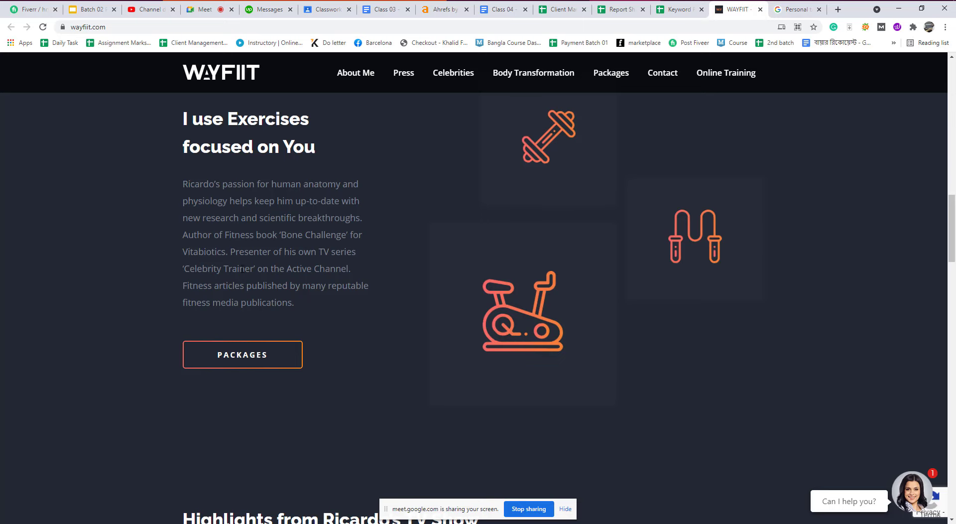
# Step: Switch to Google Meet and check the participants' latest chat messages
pyautogui.click(437, 12)
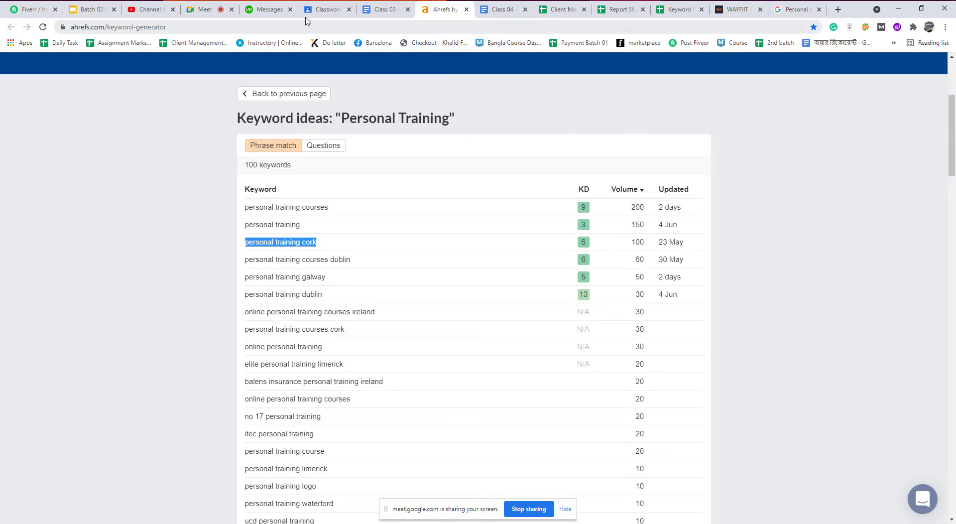
pyautogui.click(213, 14)
pyautogui.click(820, 462)
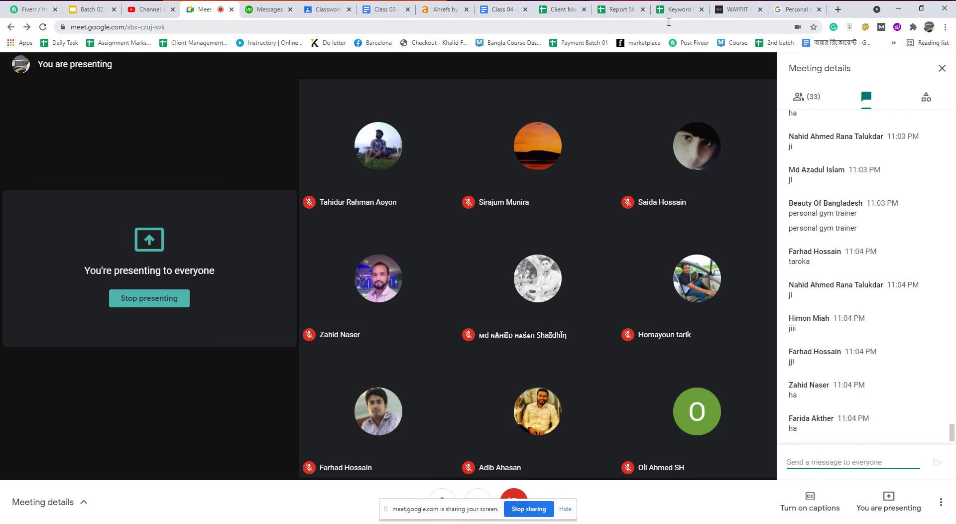
# Step: Switch back to wayfiit.com and copy the phrase "Celebrity Trainer" from the exercises paragraph
pyautogui.click(738, 14)
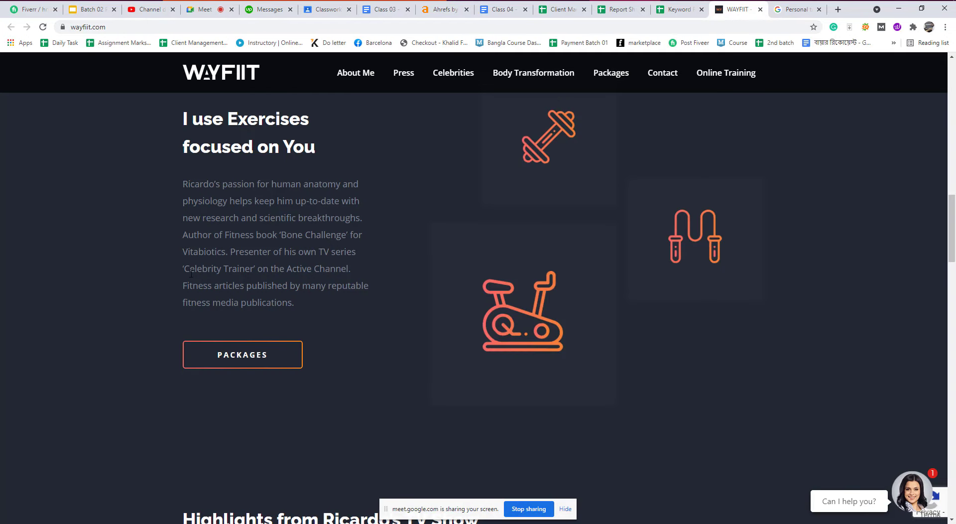
pyautogui.moveTo(185, 269); pyautogui.dragTo(254, 272)
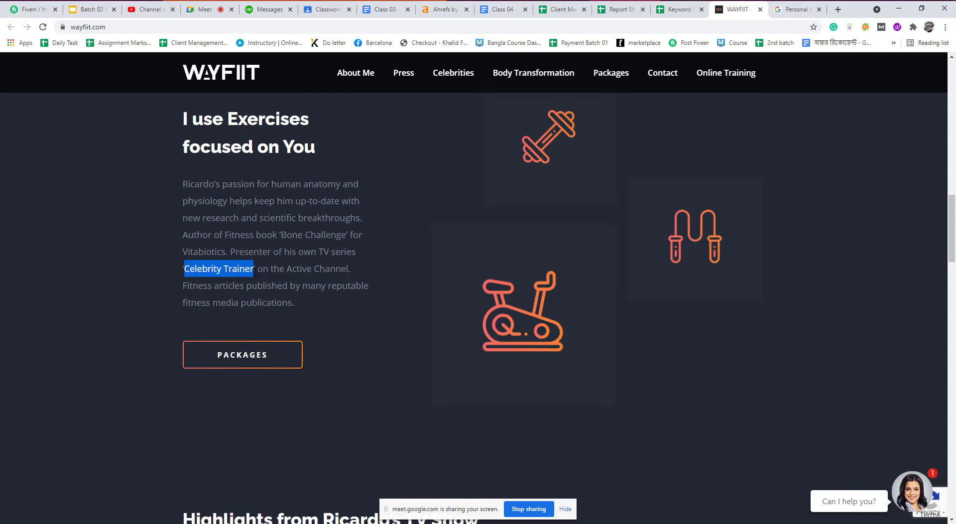
pyautogui.rightClick(251, 270)
pyautogui.click(260, 277)
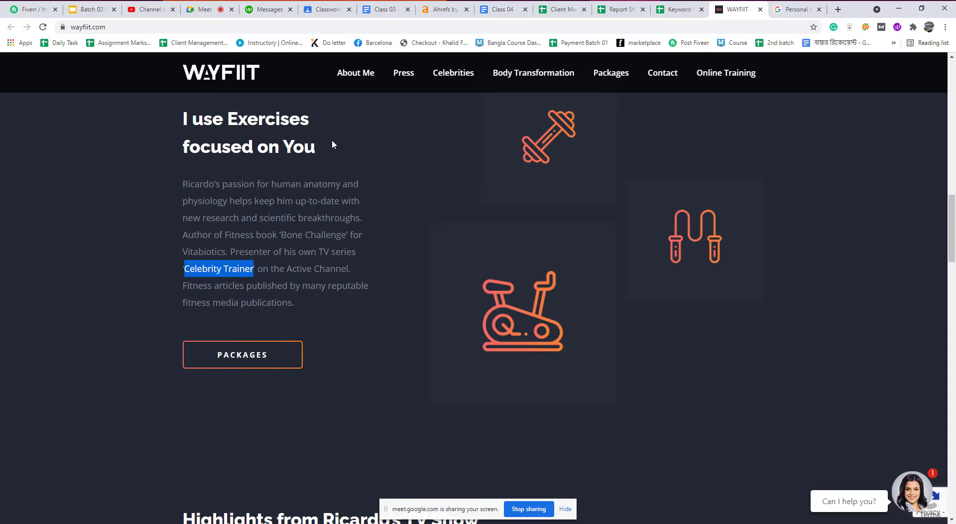
# Step: Switch to Ahrefs' Keyword Generator and search for "Celebrity Trainer" keyword ideas in Ireland, completing the robot check
pyautogui.click(442, 9)
pyautogui.scroll(4, 437, 214)
pyautogui.click(349, 238)
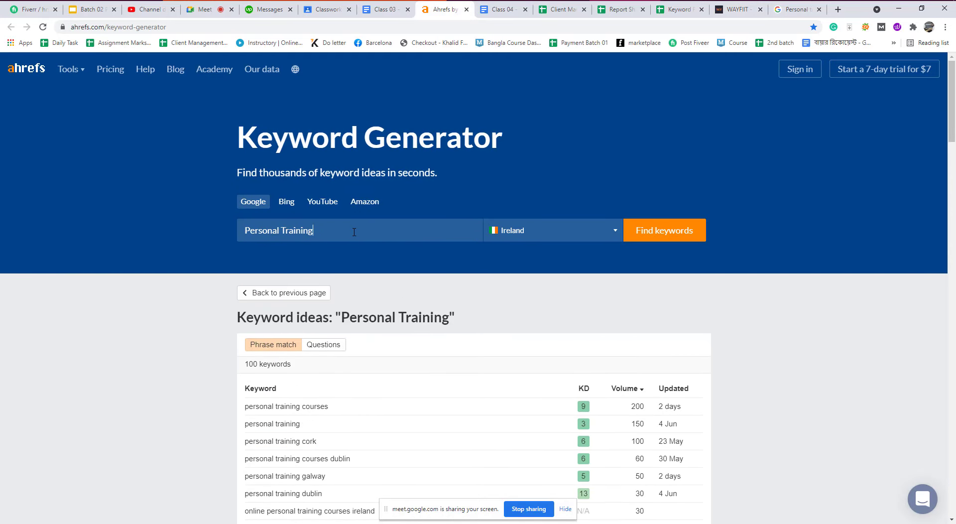
pyautogui.hotkey('ctrl', 'a')
pyautogui.hotkey('ctrl', 'v')
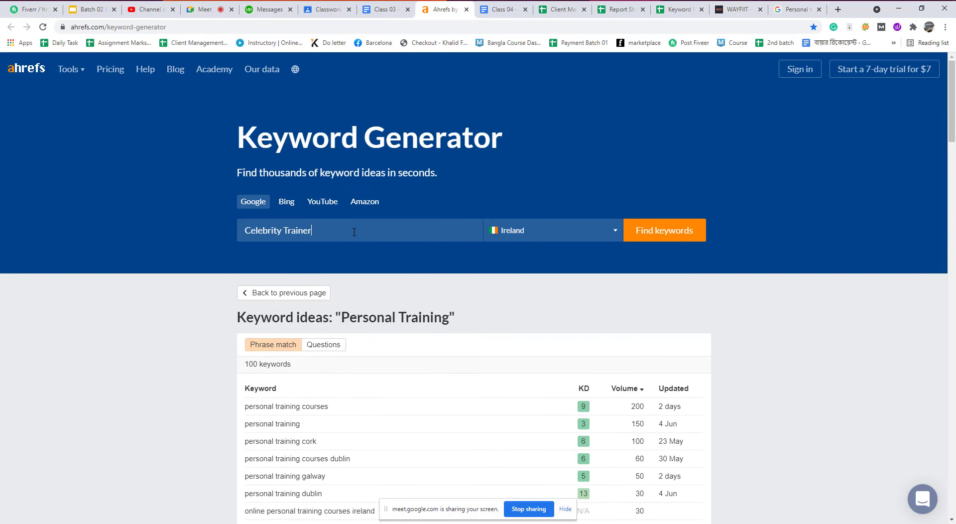
pyautogui.click(661, 239)
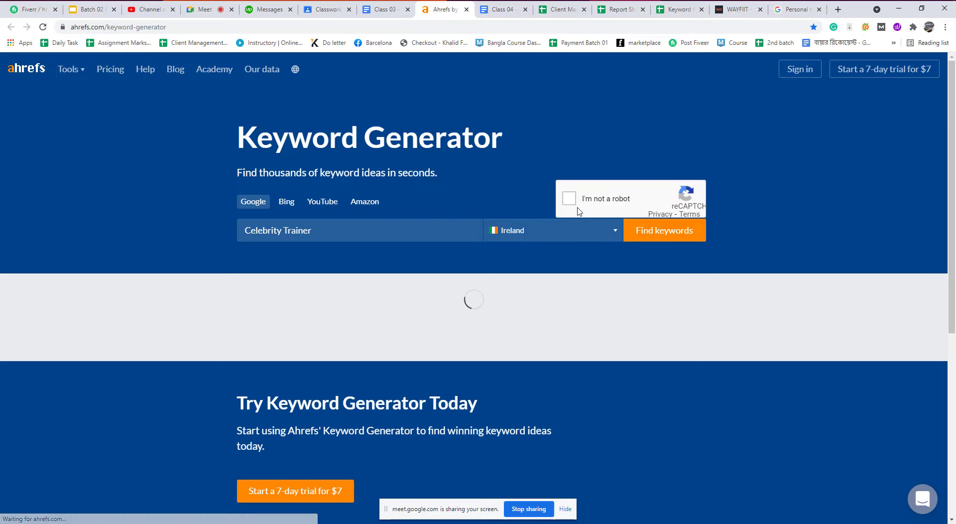
pyautogui.click(570, 201)
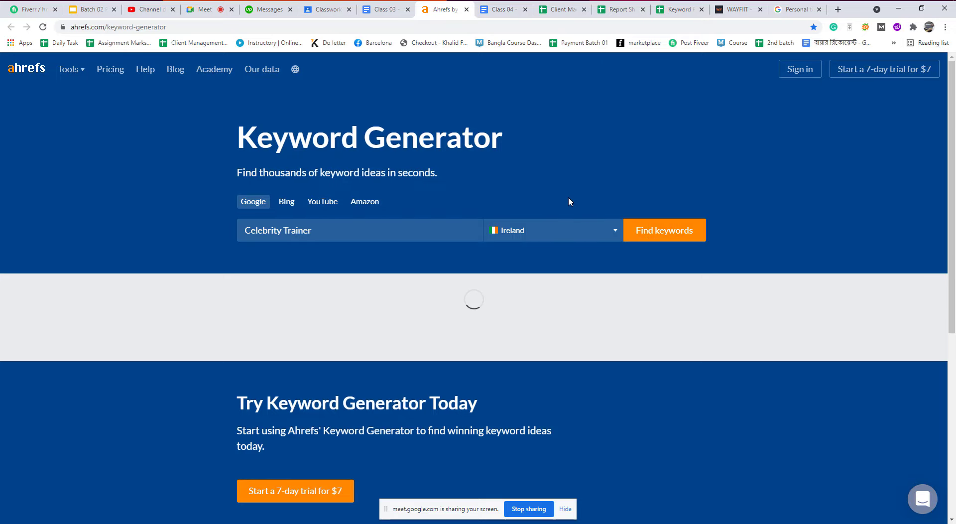
# Step: Shorten the search term to "Trainer" and find keyword ideas for it, completing the robot check
pyautogui.click(296, 232)
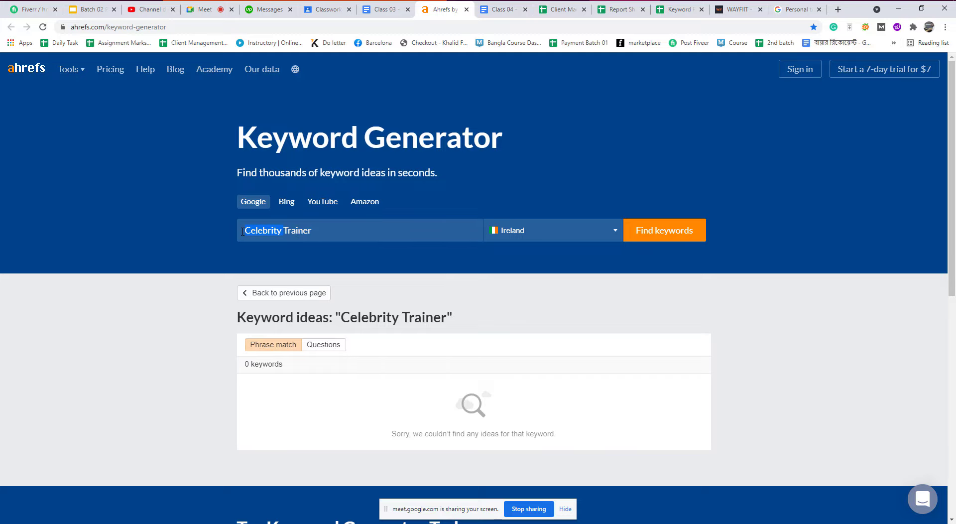
pyautogui.press('BackSpace')
pyautogui.press('Return')
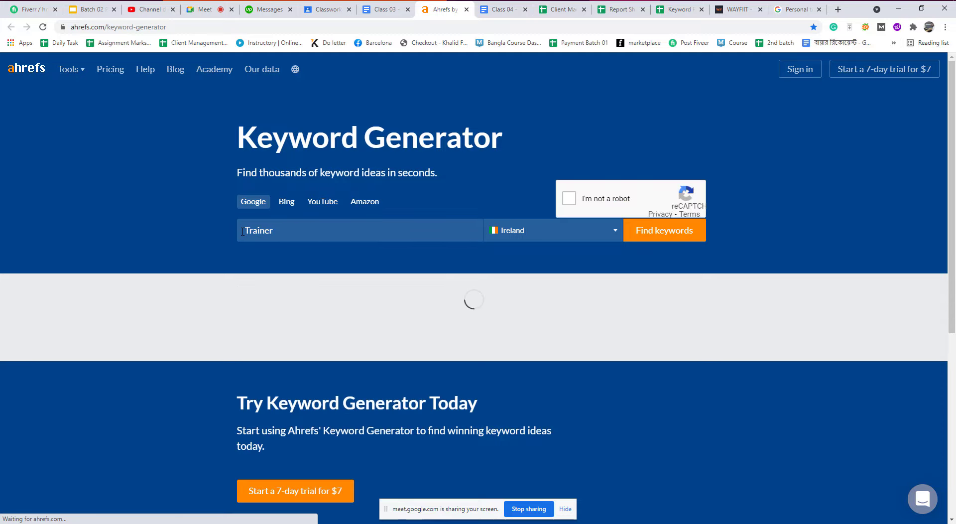
pyautogui.click(570, 201)
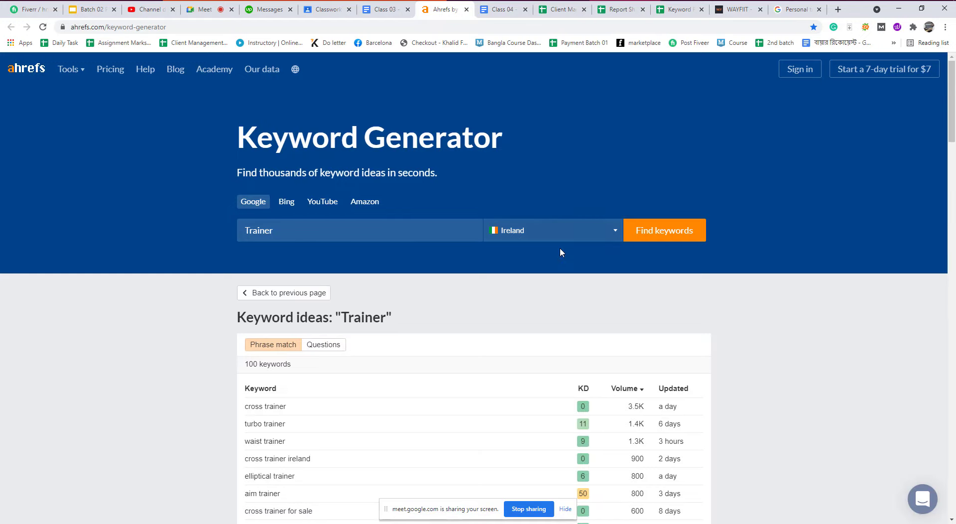
# Step: Review the "Trainer" keyword ideas with their difficulty and volume for terms relevant to the site
pyautogui.scroll(-3, 560, 248)
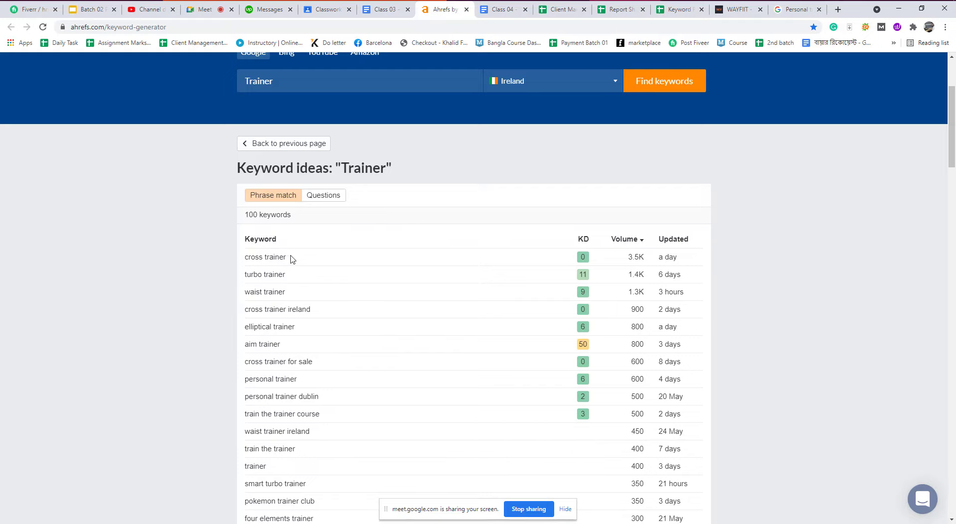
pyautogui.moveTo(292, 258); pyautogui.dragTo(240, 255)
pyautogui.moveTo(293, 277); pyautogui.dragTo(233, 278)
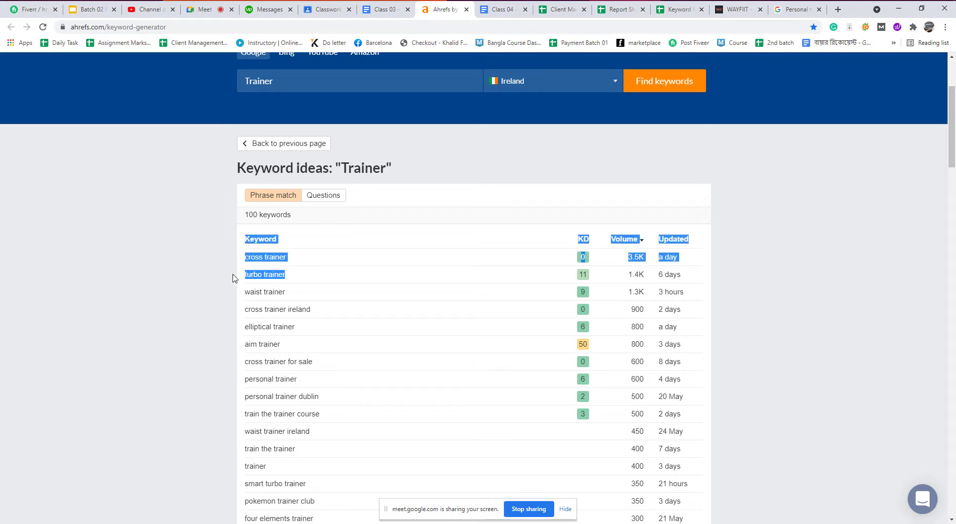
pyautogui.moveTo(289, 293); pyautogui.dragTo(235, 295)
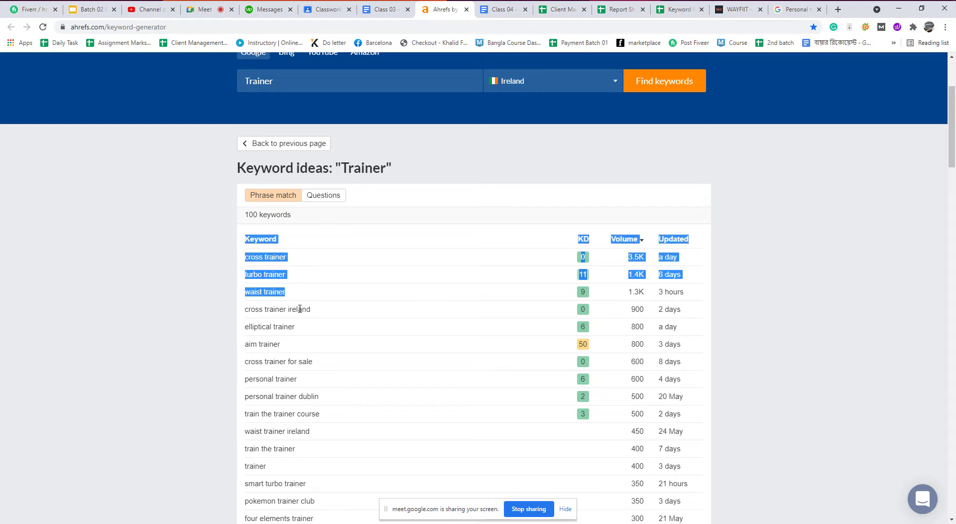
pyautogui.click(300, 309)
pyautogui.moveTo(312, 308); pyautogui.dragTo(246, 309)
pyautogui.click(258, 310)
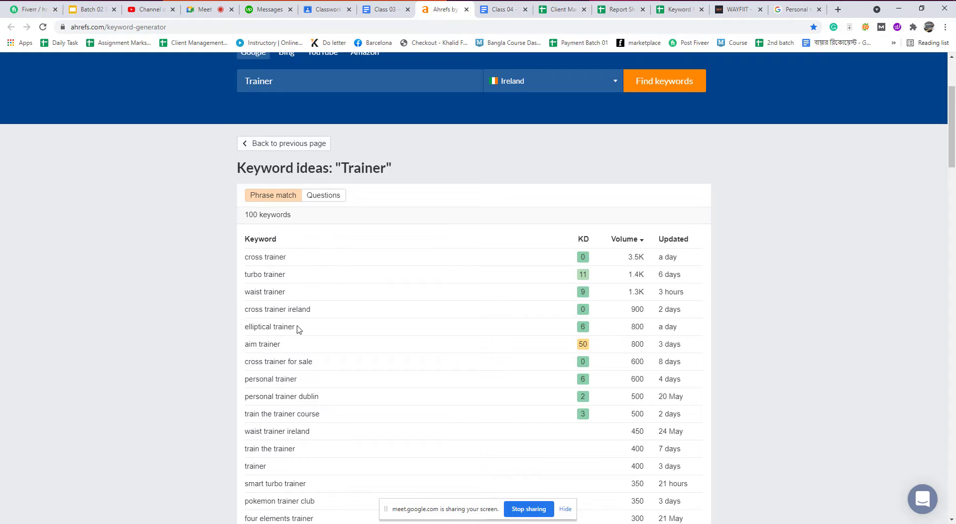
pyautogui.moveTo(298, 329); pyautogui.dragTo(249, 338)
pyautogui.click(274, 342)
pyautogui.scroll(-1, 274, 341)
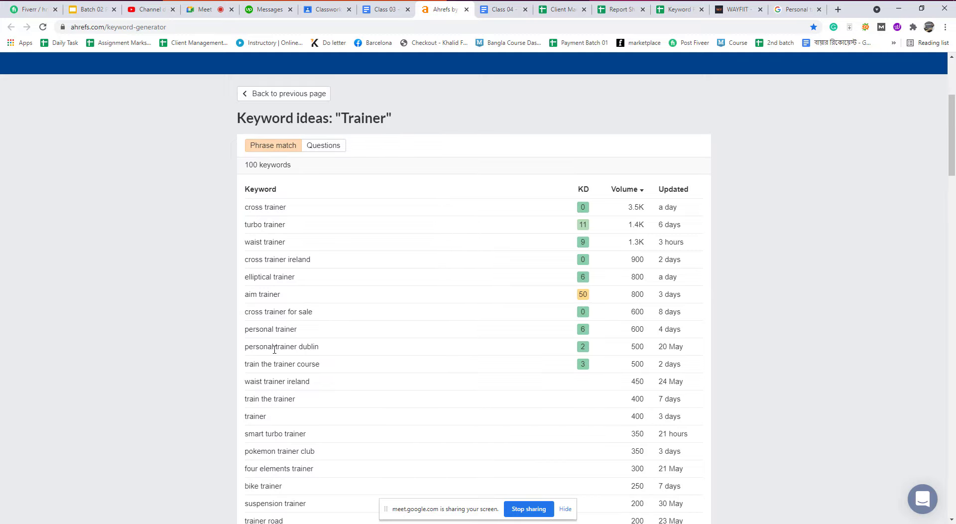
pyautogui.scroll(-5, 291, 348)
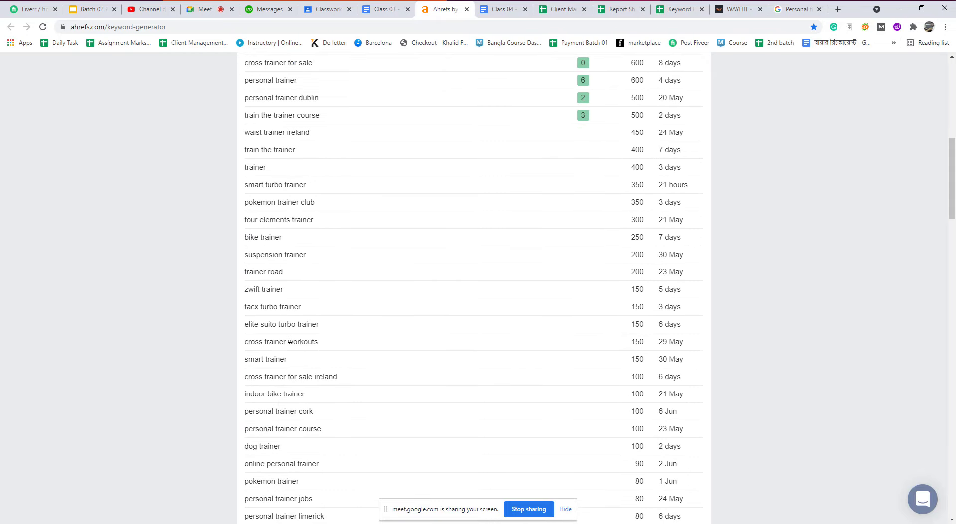
pyautogui.scroll(8, 290, 338)
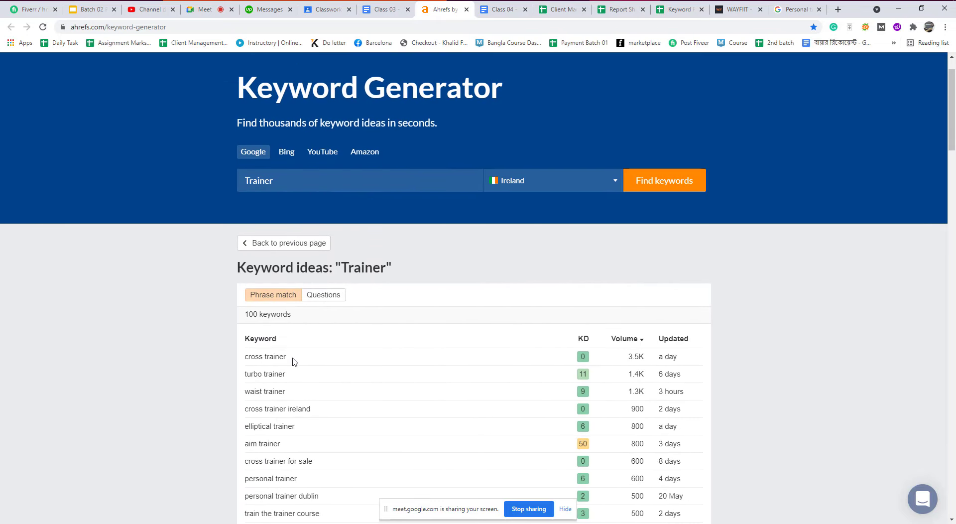
# Step: Copy the keyword "cross trainer" from the Ahrefs ideas list, checking the Google Meet chat in between
pyautogui.moveTo(288, 357); pyautogui.dragTo(246, 357)
pyautogui.hotkey('ctrl', 'c')
pyautogui.click(201, 19)
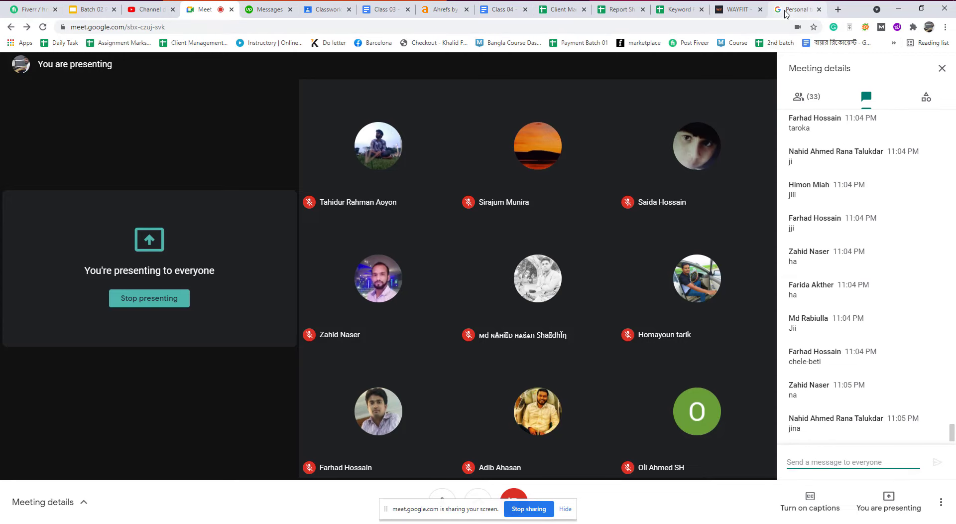
pyautogui.click(440, 9)
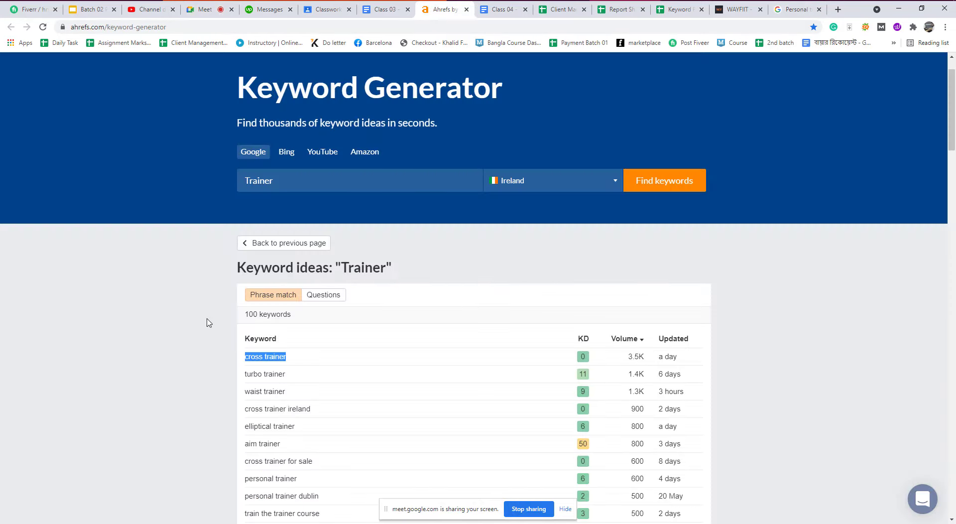
pyautogui.rightClick(271, 356)
pyautogui.click(288, 363)
# Step: Switch to the Google search page and replace the query with "cross trainer" to search for it
pyautogui.click(797, 9)
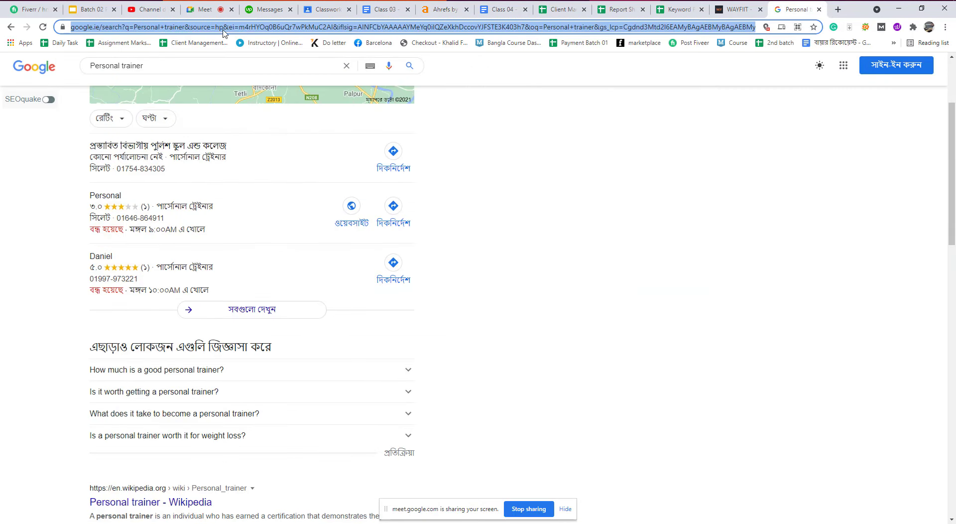
pyautogui.hotkey('ctrl', 'a')
pyautogui.hotkey('ctrl', 'v')
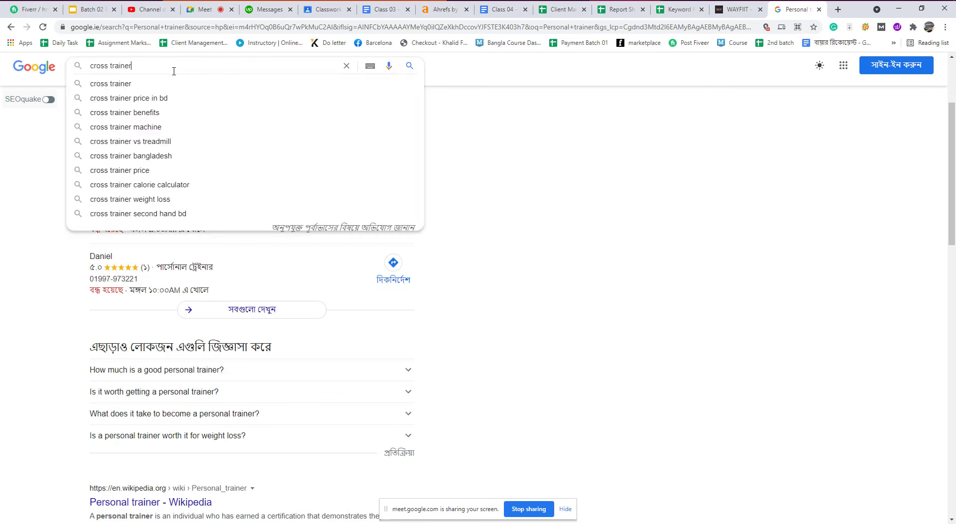
pyautogui.press('Return')
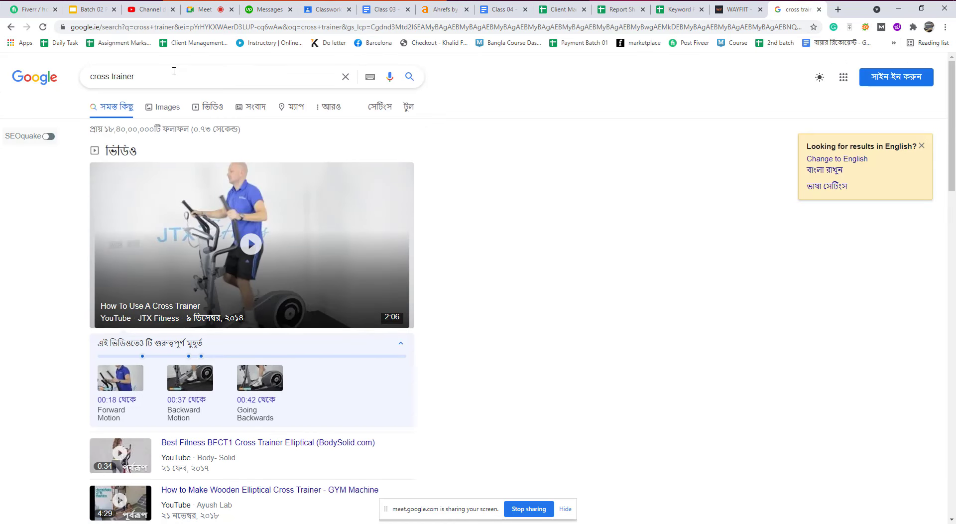
# Step: Show the image results for "cross trainer" and look through them to see what the term refers to
pyautogui.click(167, 106)
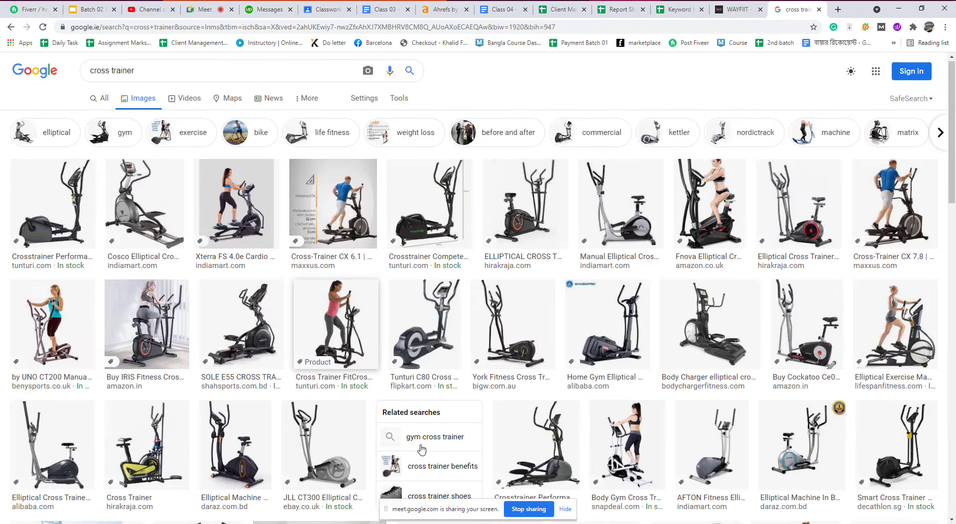
pyautogui.scroll(-10, 421, 449)
pyautogui.scroll(10, 633, 449)
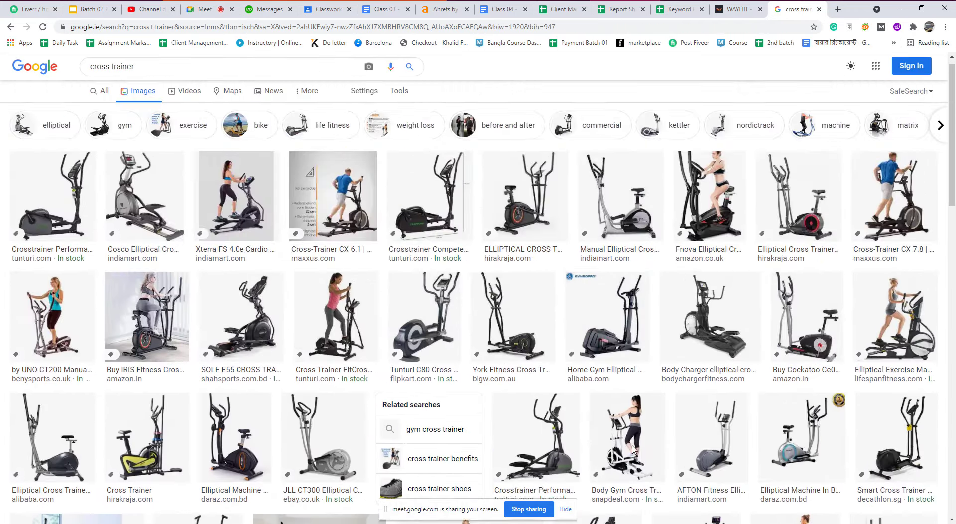
pyautogui.scroll(1, 633, 450)
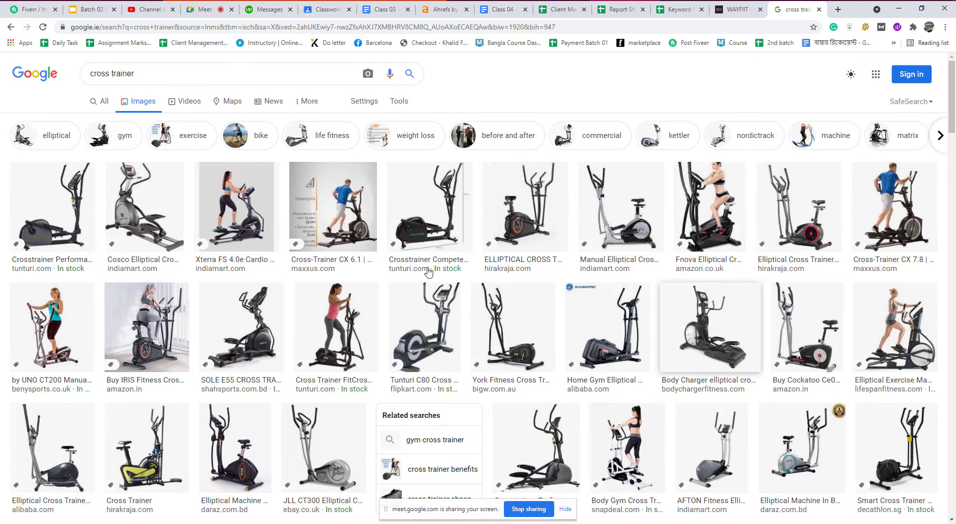
pyautogui.scroll(-15, 428, 271)
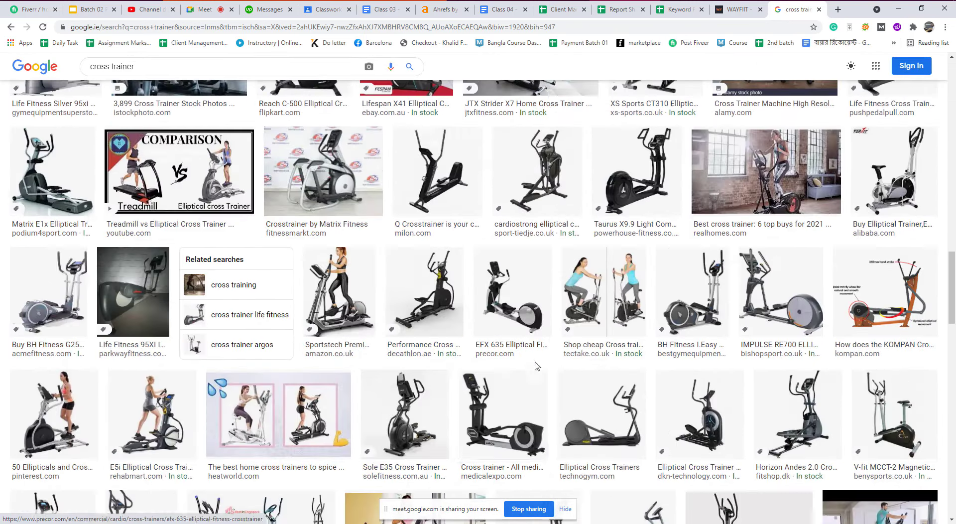
# Step: Look over the "cross trainer" image results once more and check the Google Meet chat for replies
pyautogui.scroll(15, 537, 366)
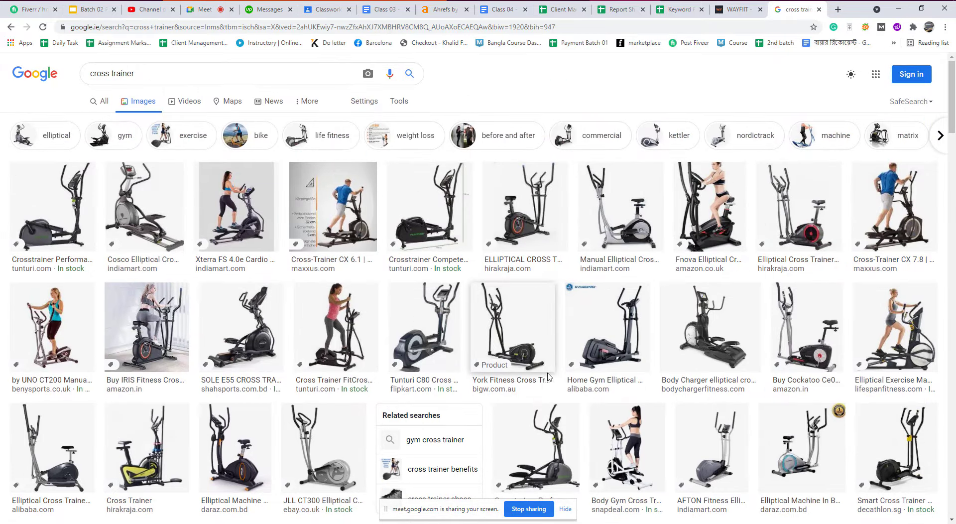
pyautogui.scroll(-15, 548, 376)
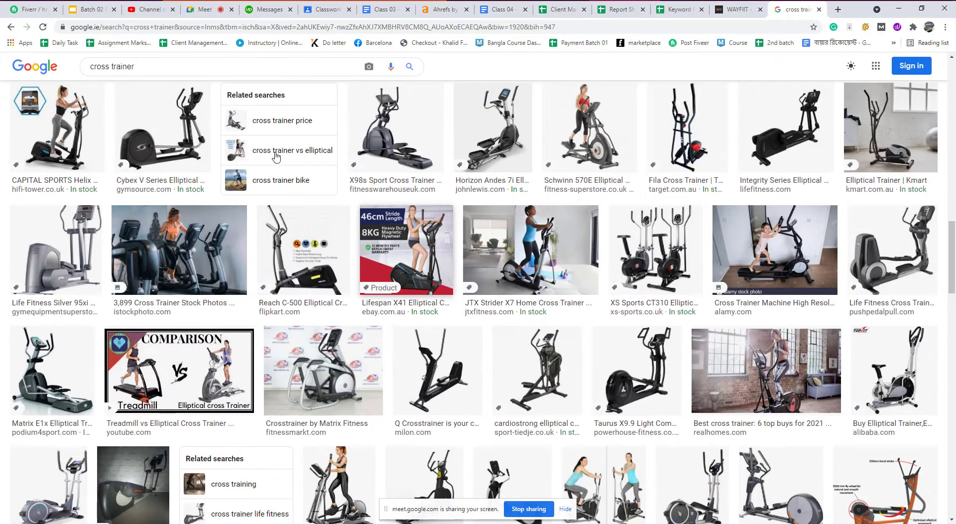
pyautogui.click(204, 9)
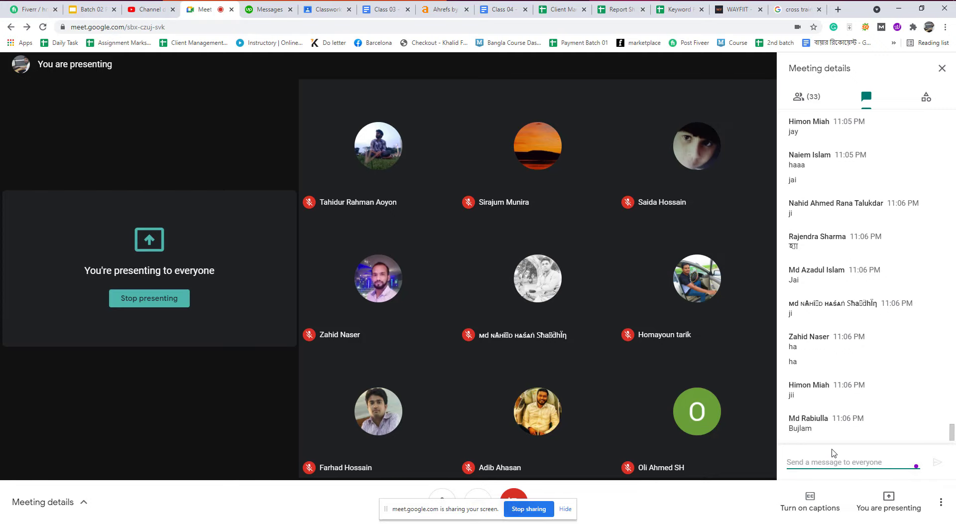
# Step: In the keyword research spreadsheet, add "cross trainer" in A9 and enter its Ahrefs search volume of 3.5k in B9
pyautogui.click(672, 13)
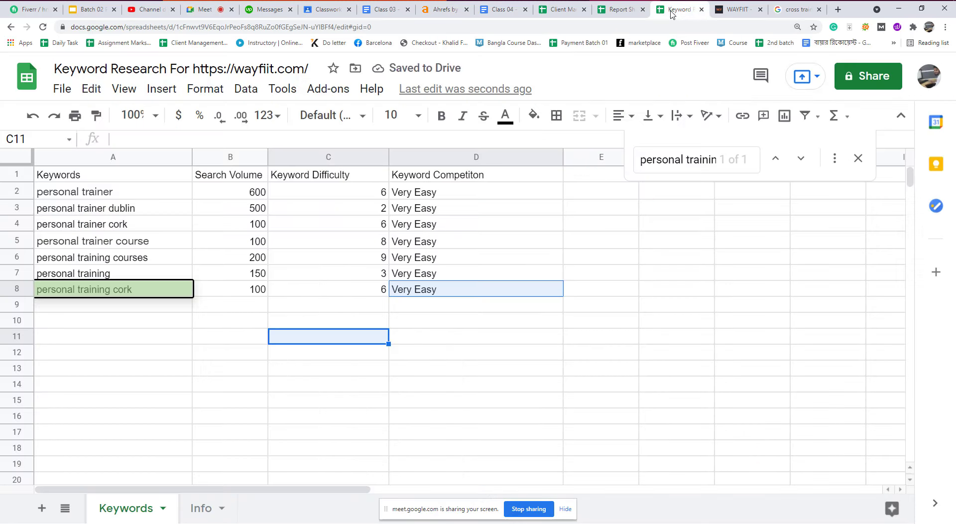
pyautogui.click(102, 306)
pyautogui.hotkey('ctrl', 'v')
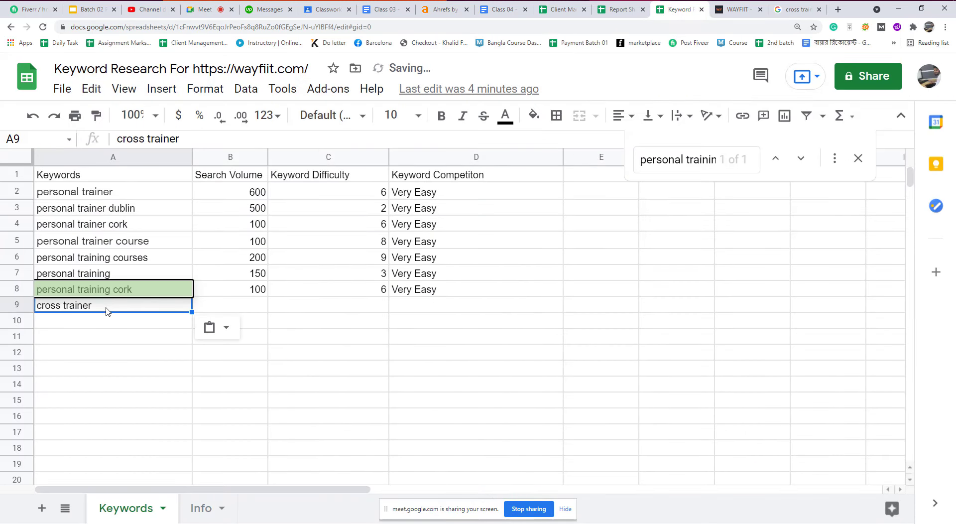
pyautogui.click(229, 310)
pyautogui.click(447, 13)
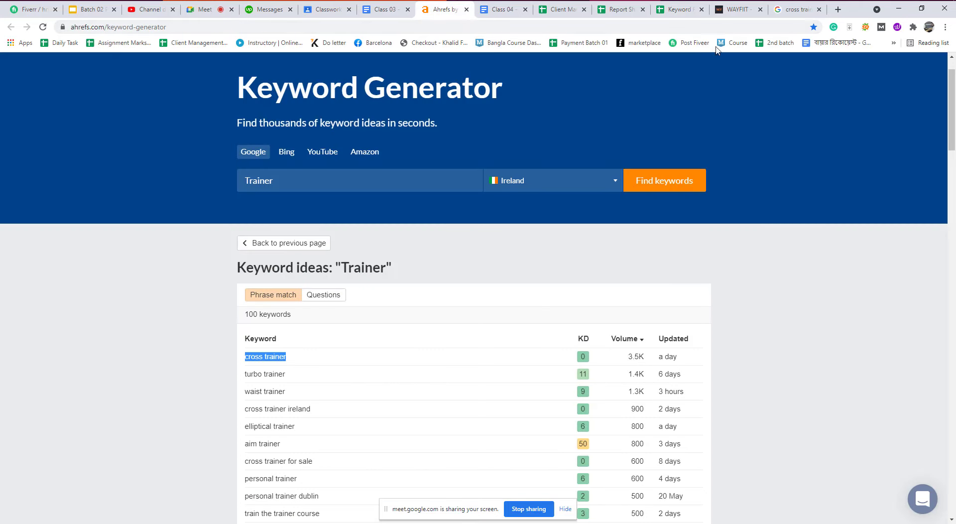
pyautogui.click(689, 10)
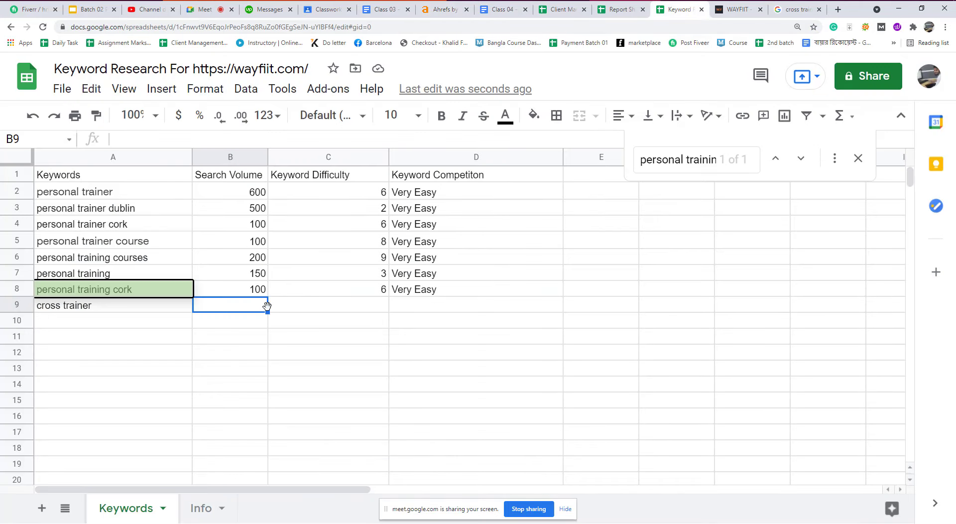
pyautogui.write('3.5')
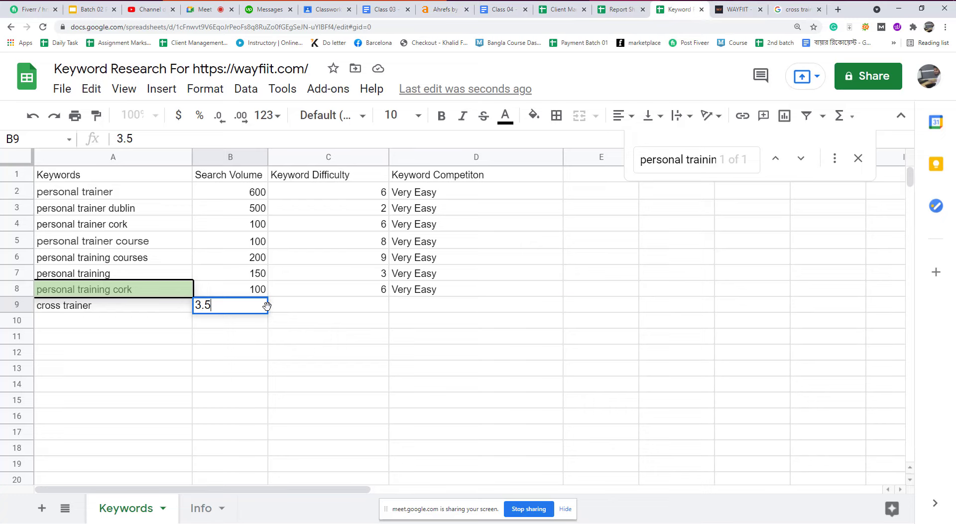
pyautogui.write('k')
# Step: Enter keyword difficulty 0 for "cross trainer" and copy the "Very Easy" competition rating from the row above into D9
pyautogui.click(367, 304)
pyautogui.write('0')
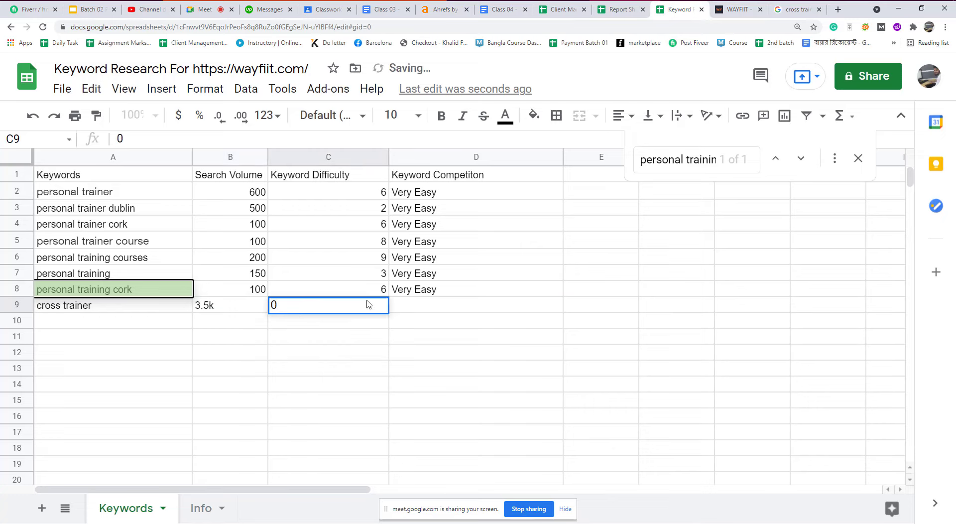
pyautogui.click(447, 289)
pyautogui.hotkey('ctrl', 'c')
pyautogui.click(447, 309)
pyautogui.hotkey('ctrl', 'v')
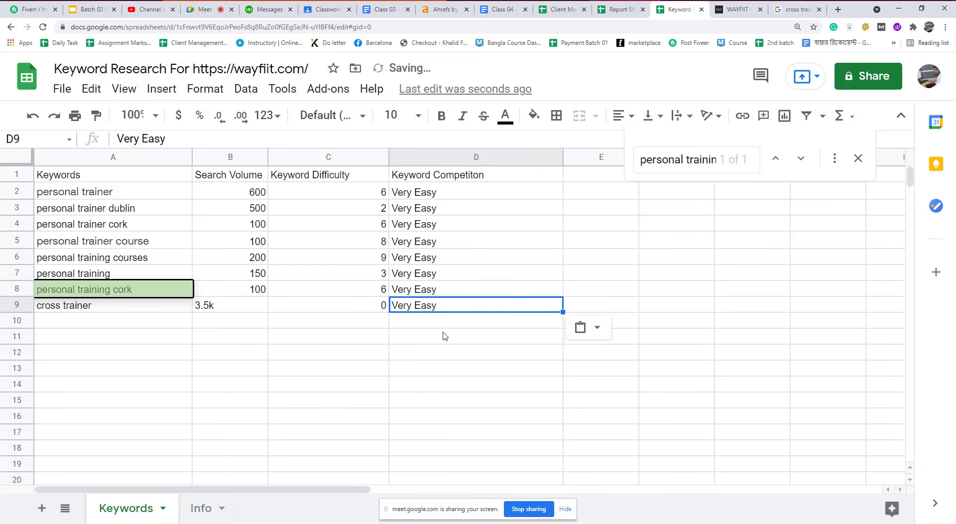
pyautogui.click(445, 336)
# Step: Switch to the Ahrefs keyword ideas and copy the keyword "turbo trainer" from the list
pyautogui.click(450, 9)
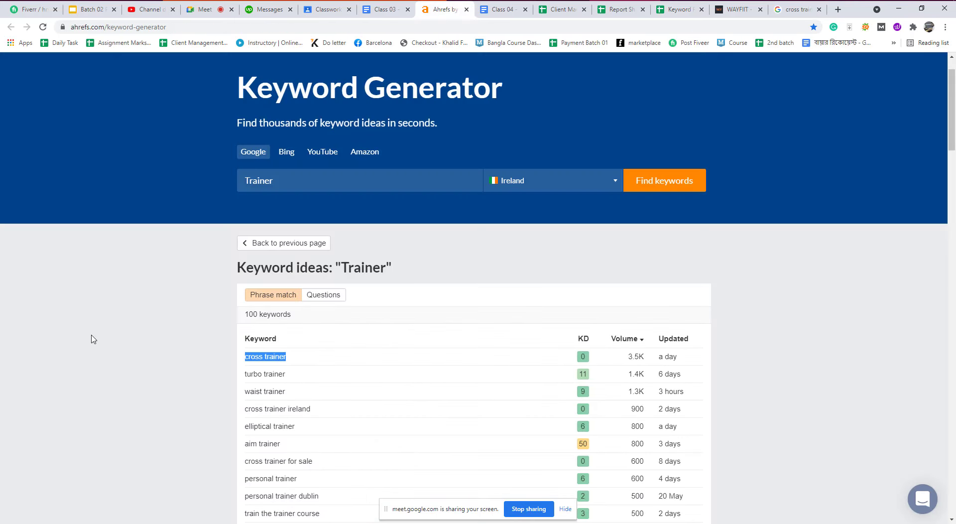
pyautogui.click(143, 329)
pyautogui.scroll(-2, 250, 304)
pyautogui.moveTo(291, 275); pyautogui.dragTo(244, 275)
pyautogui.click(279, 278)
pyautogui.rightClick(248, 277)
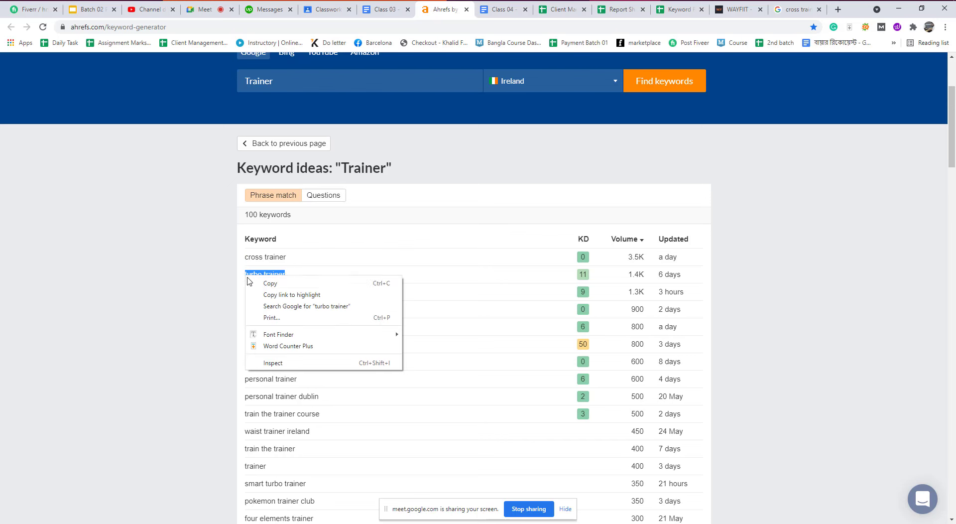
pyautogui.click(249, 283)
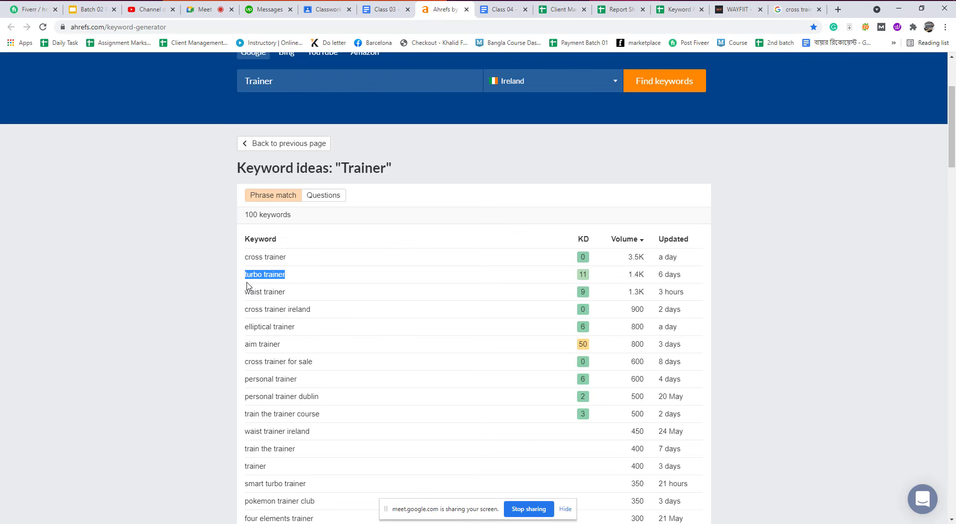
# Step: Search Google Images for "turbo trainer", look through the results to see what it refers to, and check the Meet chat
pyautogui.click(804, 14)
pyautogui.click(246, 73)
pyautogui.hotkey('ctrl', 'a')
pyautogui.hotkey('ctrl', 'v')
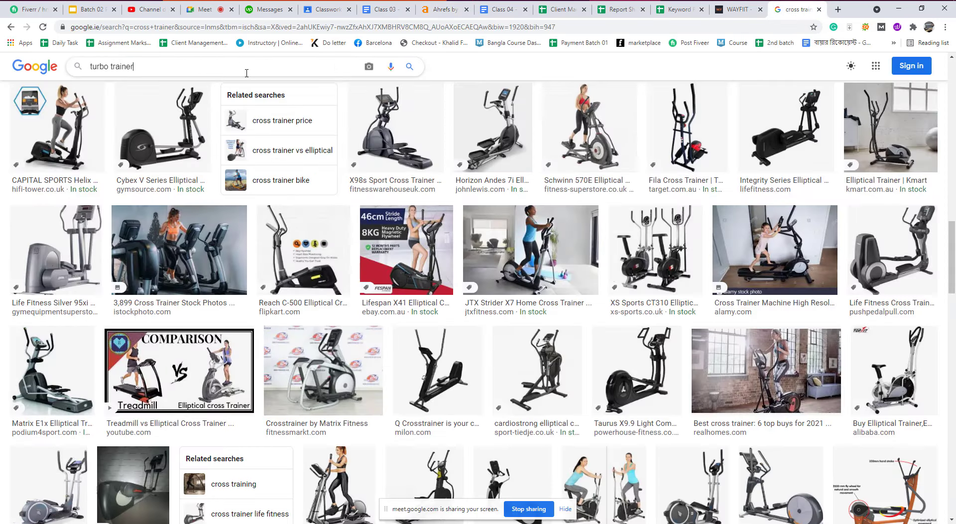
pyautogui.press('Return')
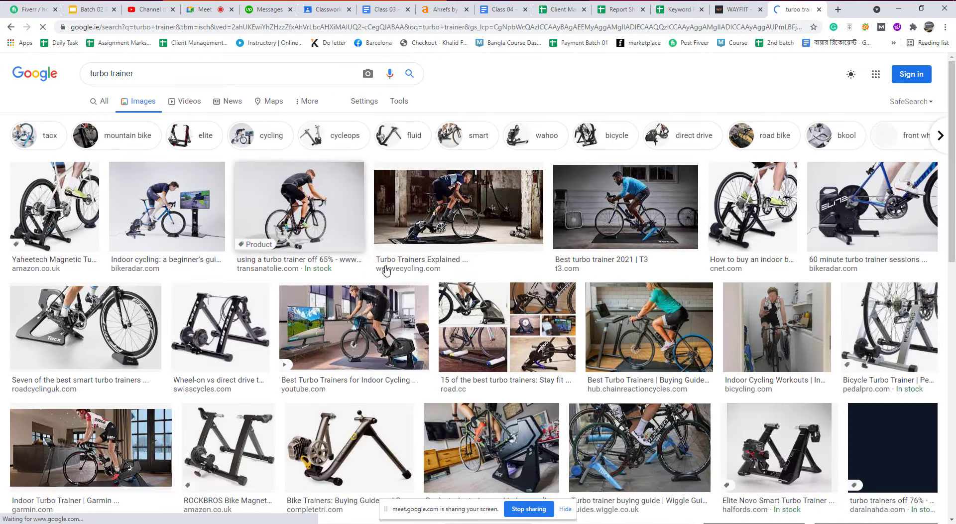
pyautogui.scroll(-8, 438, 358)
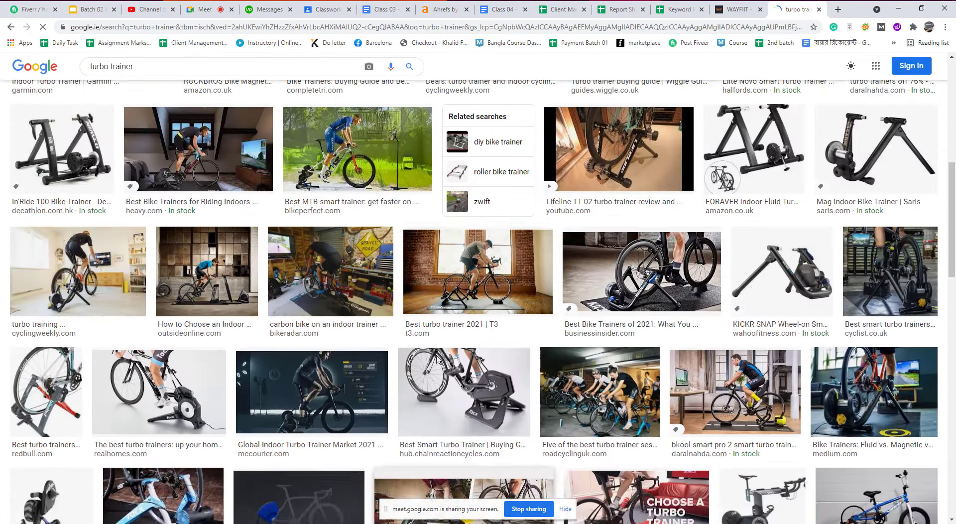
pyautogui.click(199, 12)
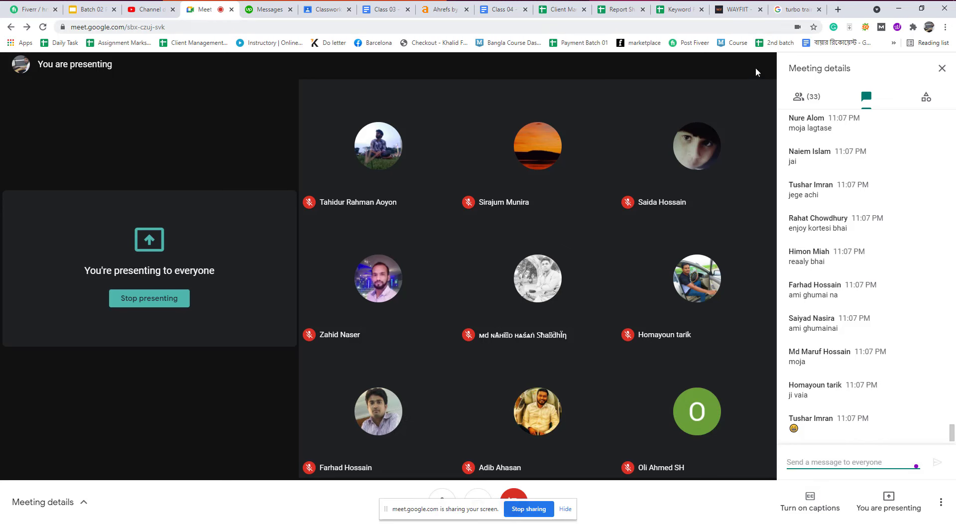
# Step: Add "turbo trainer" in A10 of the keyword spreadsheet and enter its Ahrefs search volume of 1.4k in B10
pyautogui.click(441, 9)
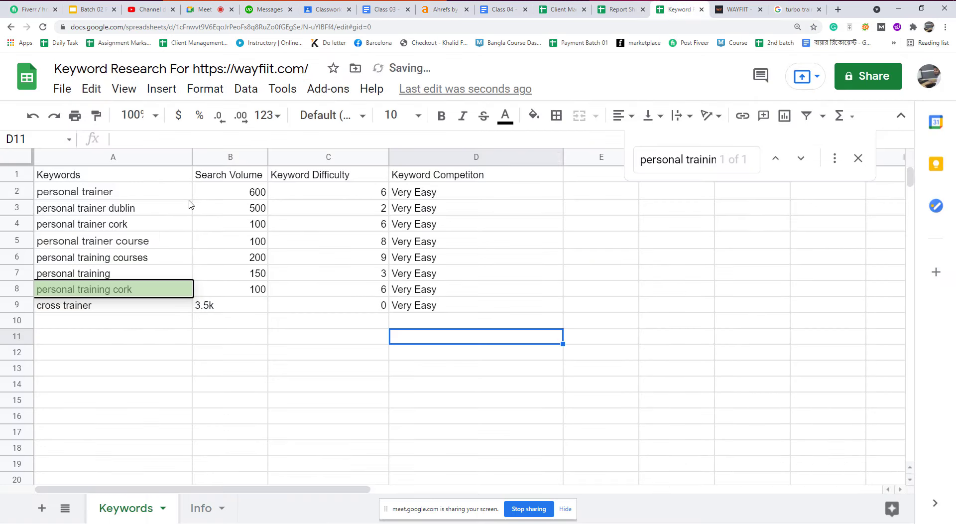
pyautogui.click(678, 13)
pyautogui.hotkey('ctrl', 'v')
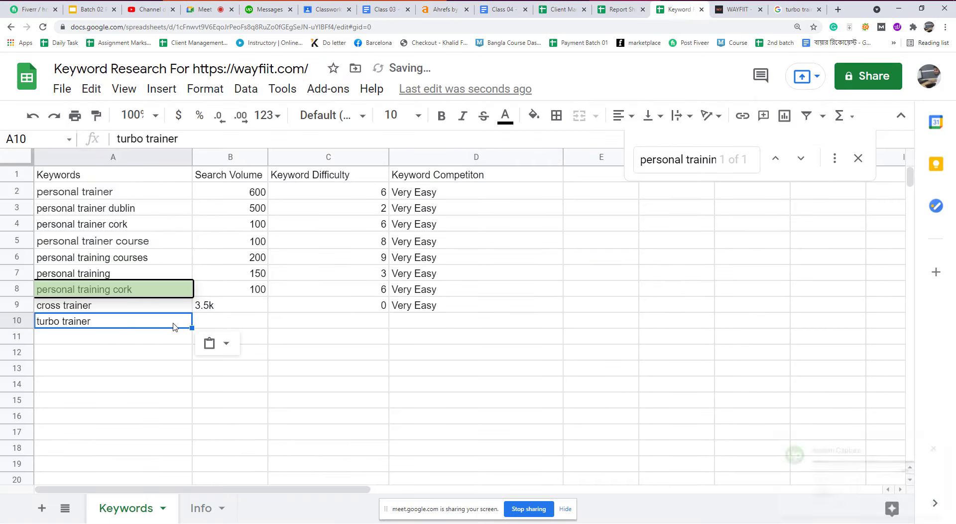
pyautogui.press('Tab')
pyautogui.click(441, 12)
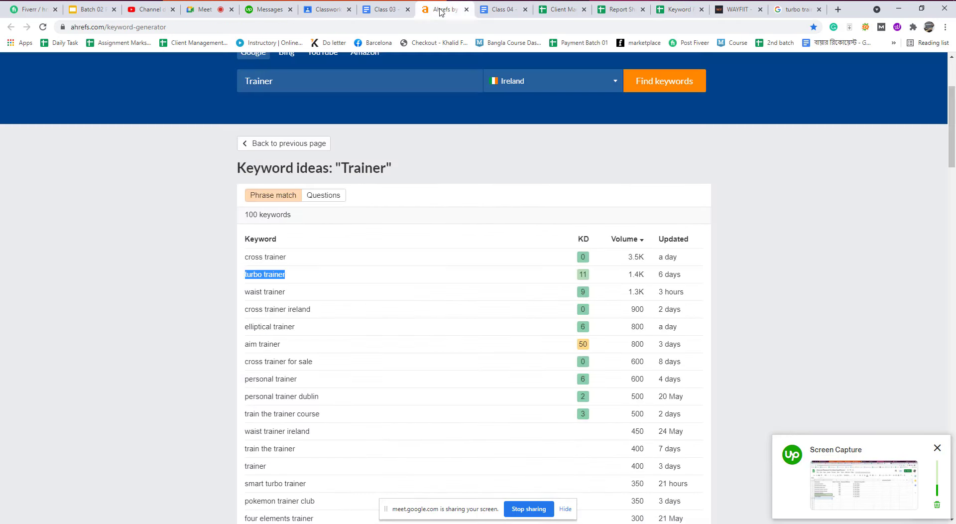
pyautogui.click(681, 15)
pyautogui.write('1.4k')
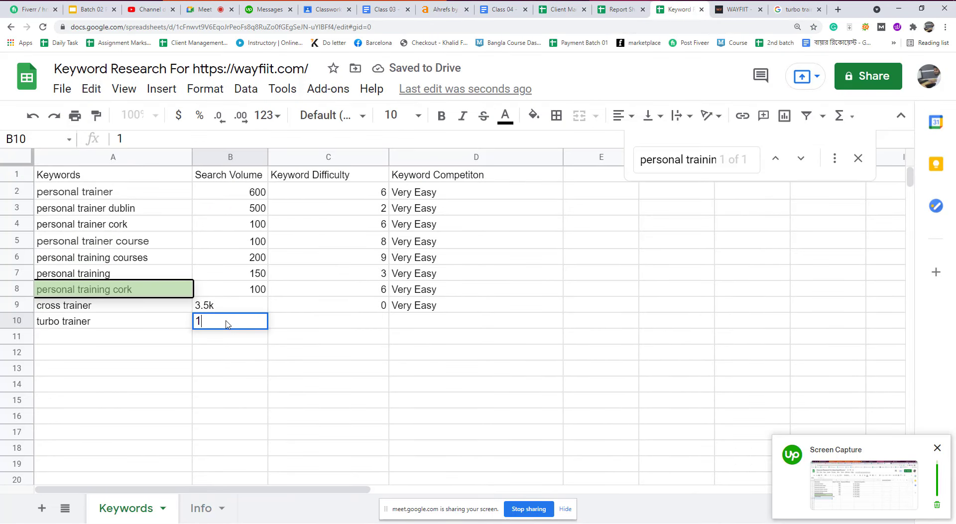
# Step: Enter keyword difficulty 11 and competition "Easy" for "turbo trainer" in row 10, checking the Meet chat for replies in between
pyautogui.click(351, 323)
pyautogui.write('11')
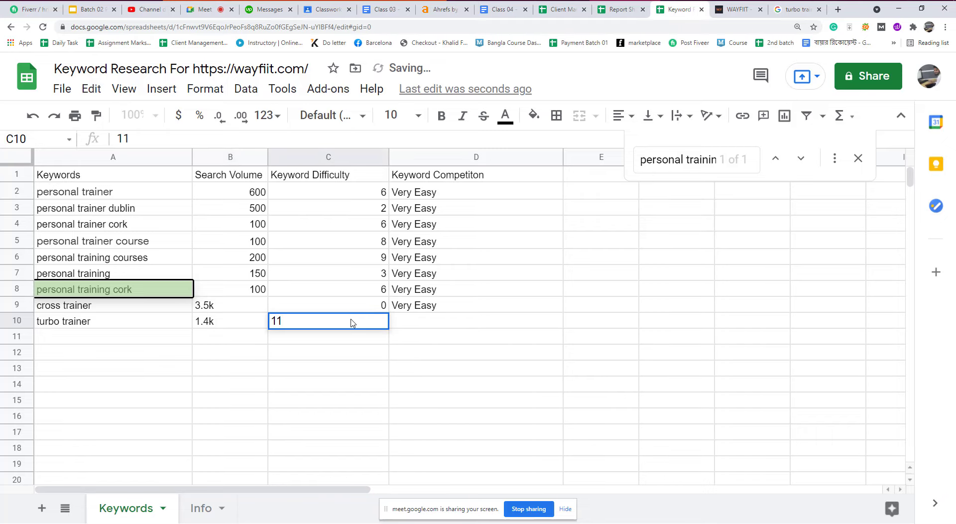
pyautogui.click(405, 357)
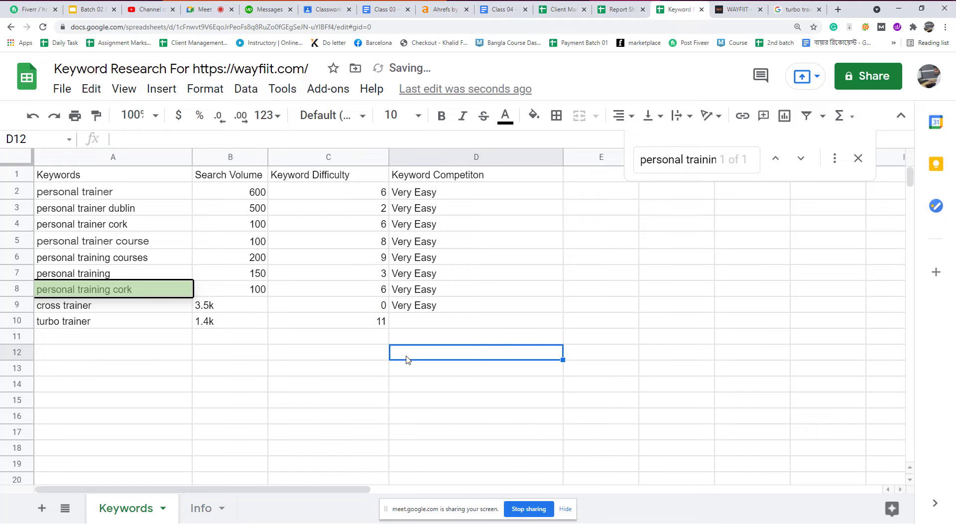
pyautogui.click(195, 12)
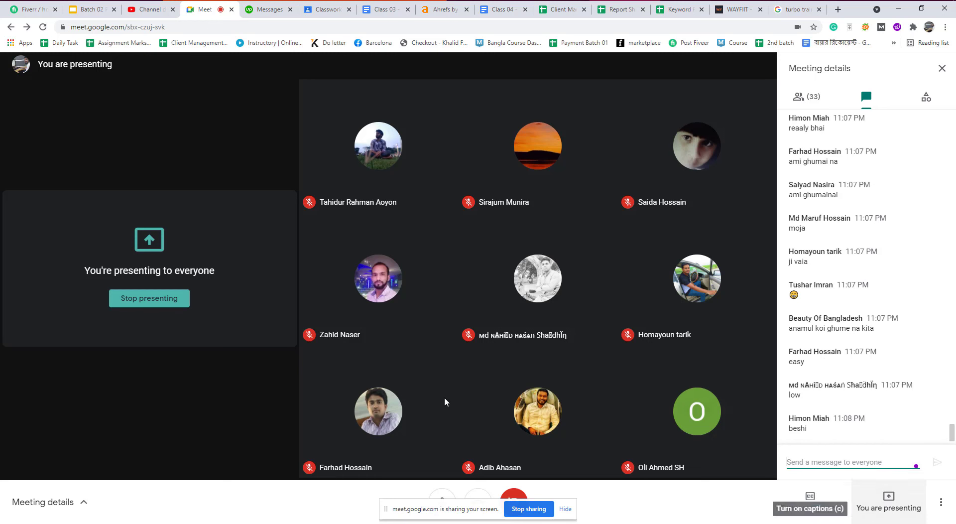
pyautogui.click(680, 9)
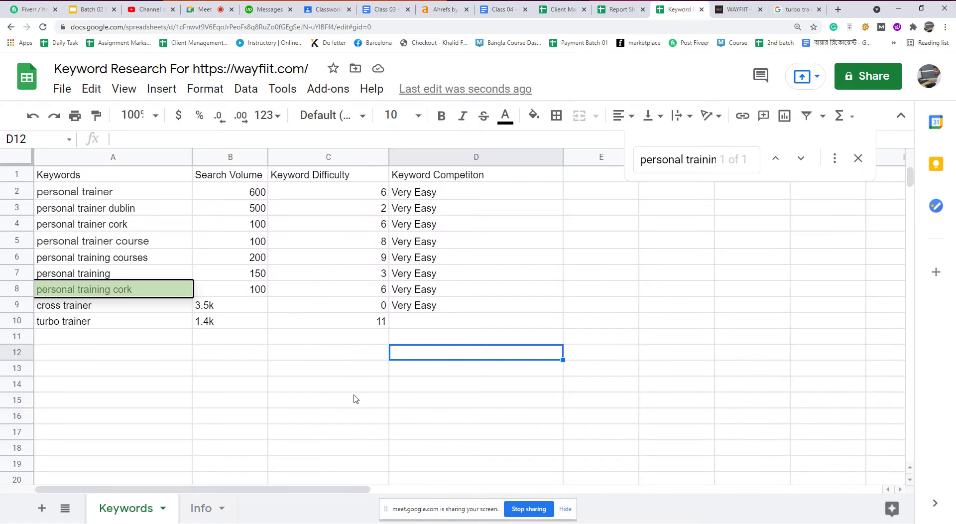
pyautogui.click(414, 324)
pyautogui.write('Easy')
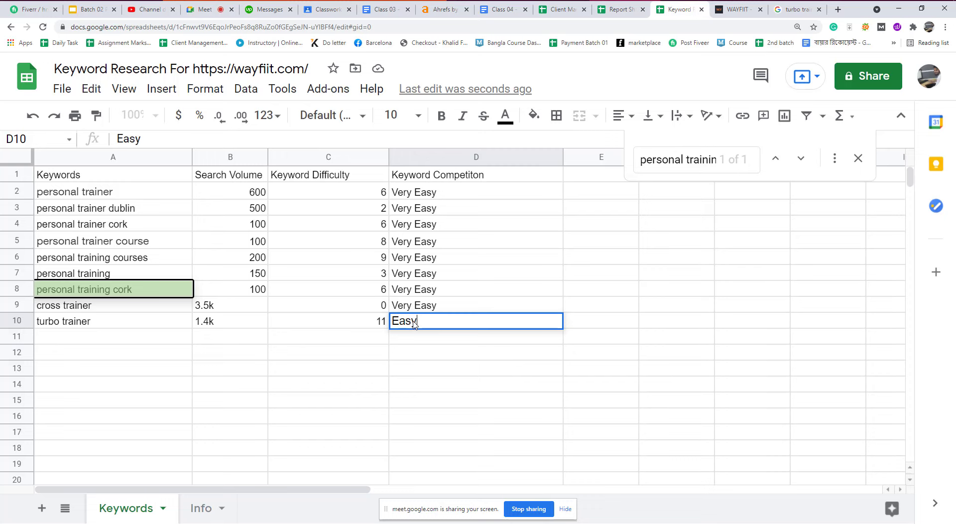
pyautogui.click(399, 353)
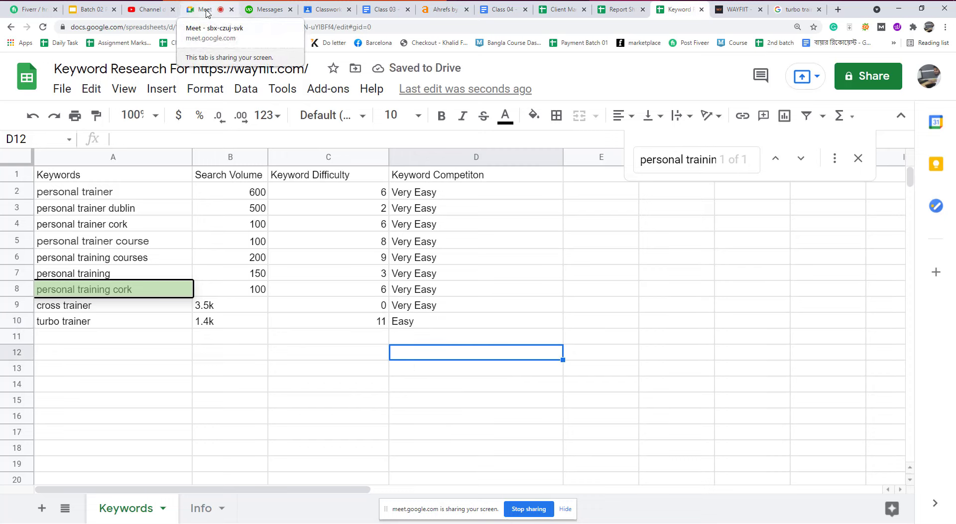
# Step: Return to the Ahrefs "Trainer" keyword ideas and copy the keyword "cross trainer"
pyautogui.click(433, 11)
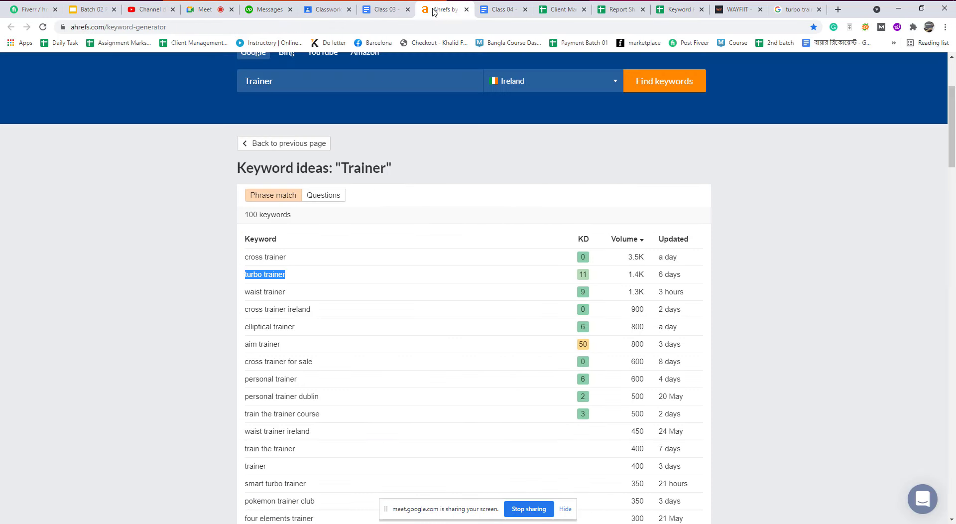
pyautogui.scroll(-1, 189, 264)
pyautogui.click(267, 251)
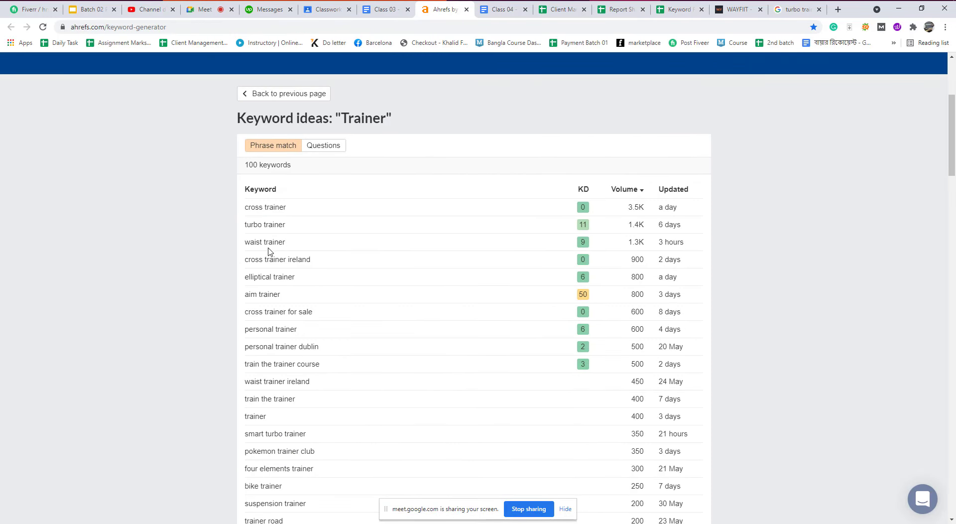
pyautogui.scroll(1, 268, 252)
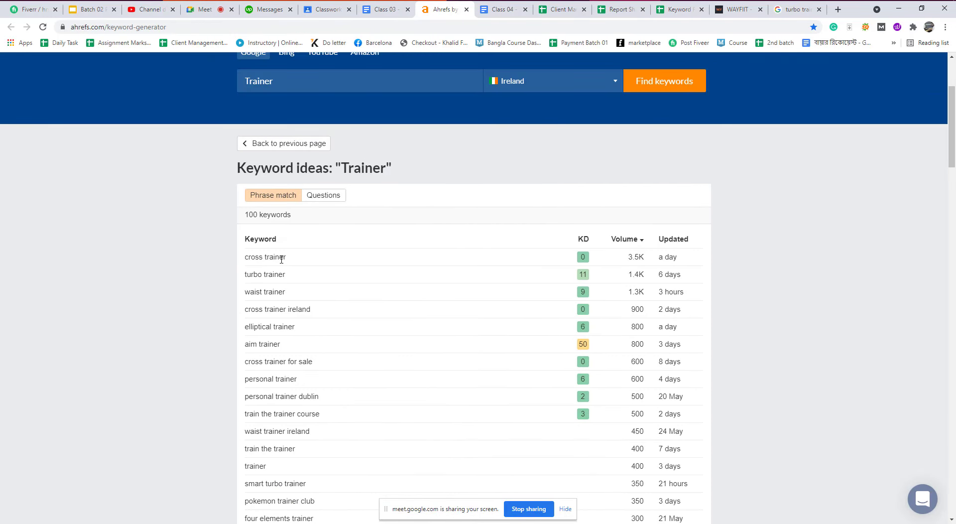
pyautogui.moveTo(291, 261); pyautogui.dragTo(245, 257)
pyautogui.click(288, 354)
pyautogui.rightClick(246, 256)
pyautogui.click(264, 264)
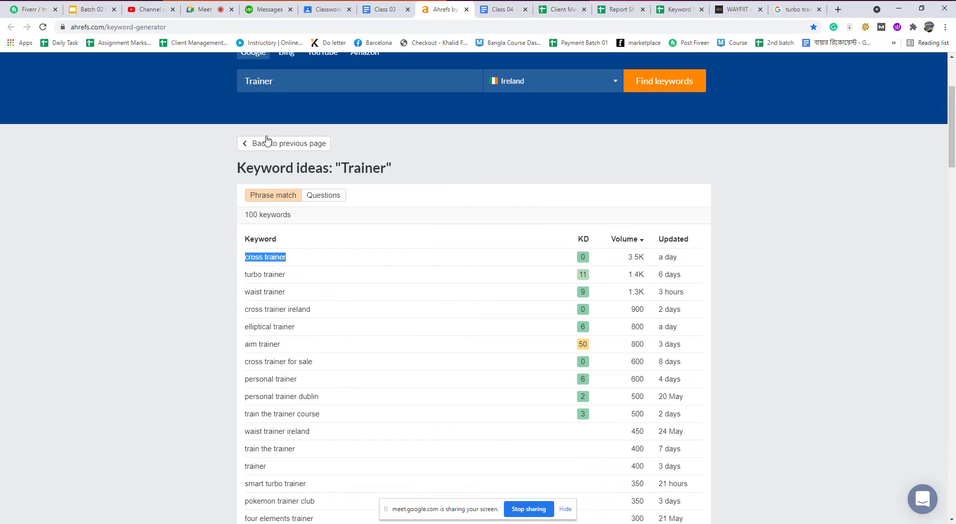
# Step: Generate Ahrefs keyword ideas for "cross trainer" in Ireland, completing the robot check, and show the resulting list
pyautogui.doubleClick(289, 85)
pyautogui.hotkey('ctrl', 'v')
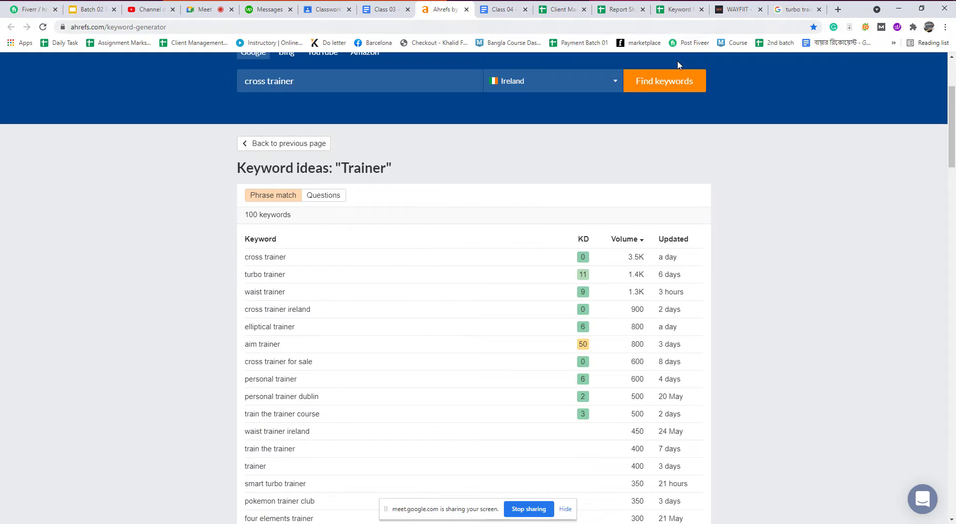
pyautogui.click(667, 82)
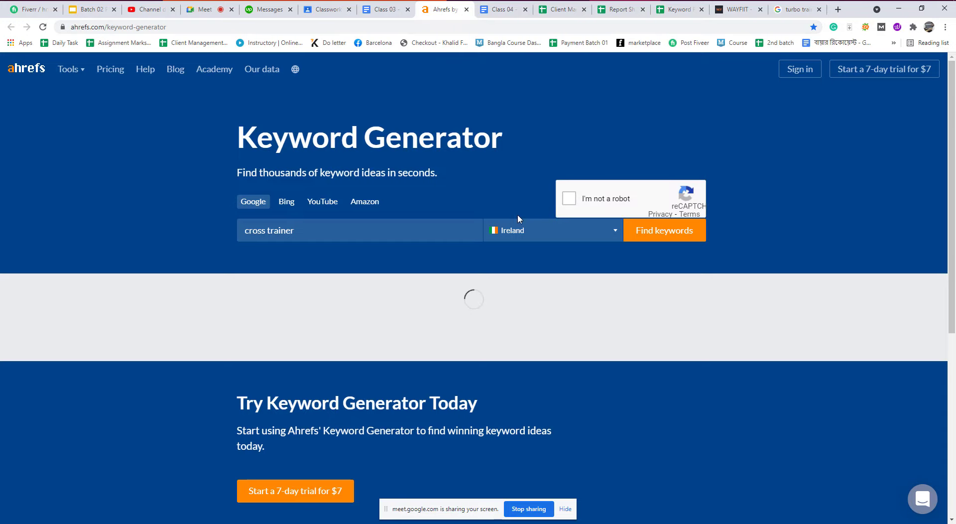
pyautogui.click(569, 201)
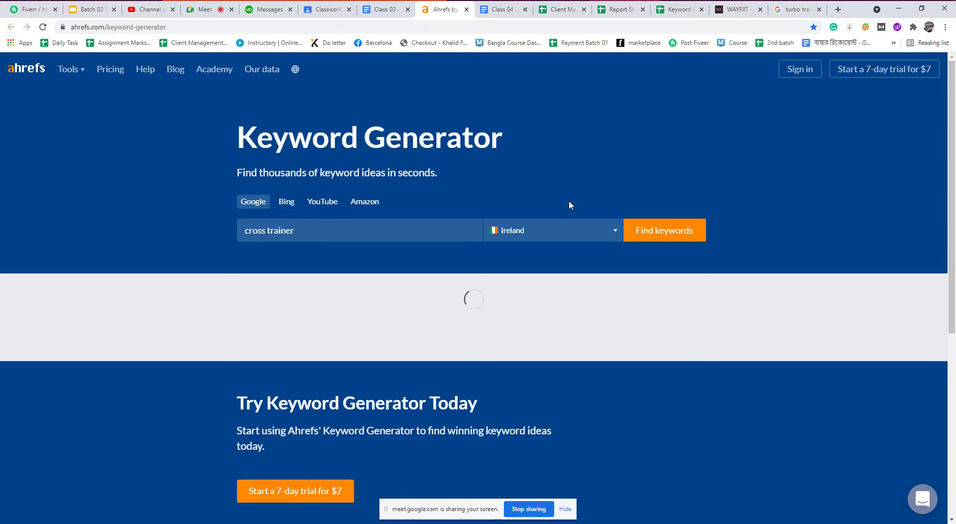
pyautogui.scroll(-4, 245, 406)
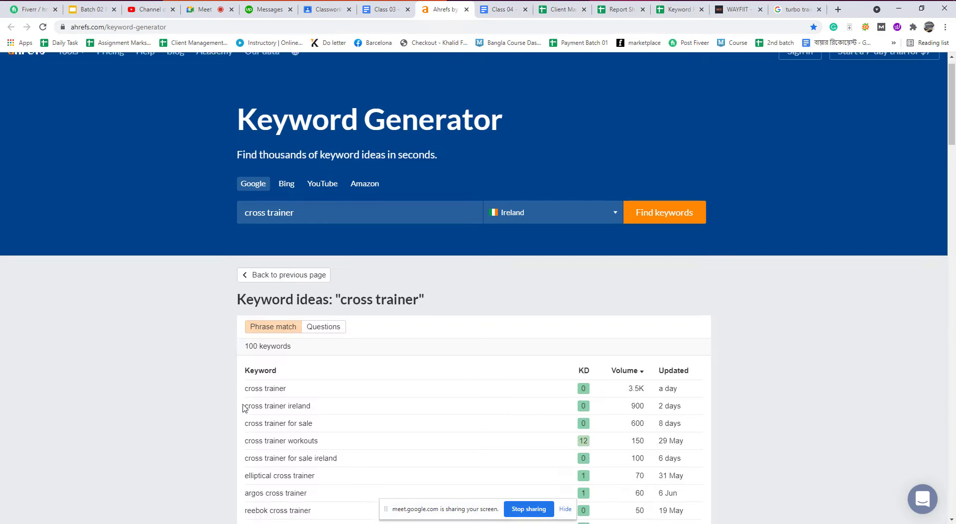
# Step: Copy the keyword "cross trainer ireland" from the Ahrefs ideas and paste it into A11 of the keyword spreadsheet
pyautogui.moveTo(320, 231); pyautogui.dragTo(247, 232)
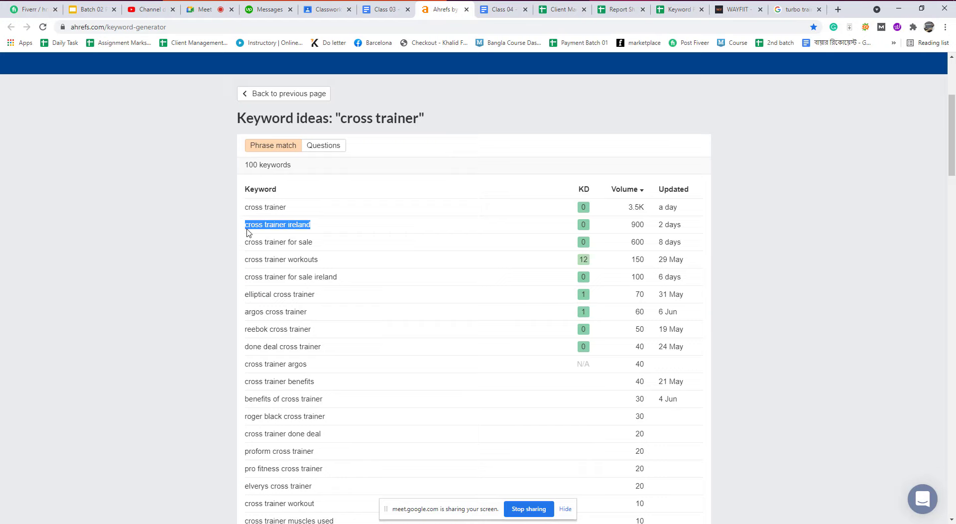
pyautogui.rightClick(295, 223)
pyautogui.click(322, 233)
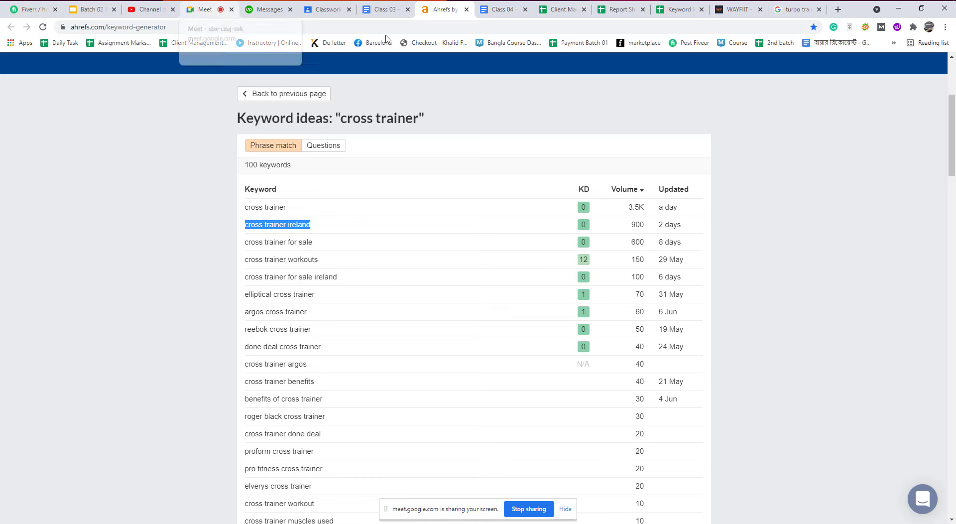
pyautogui.click(621, 12)
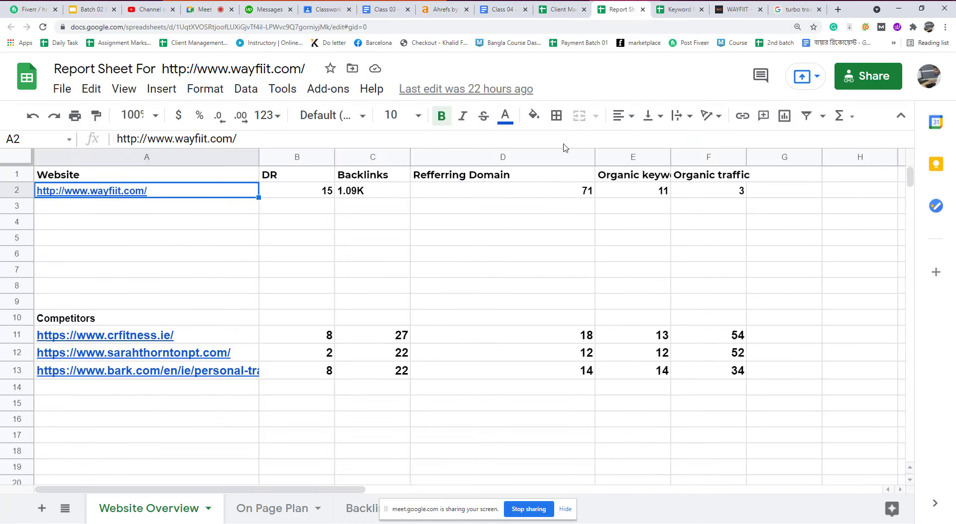
pyautogui.click(675, 12)
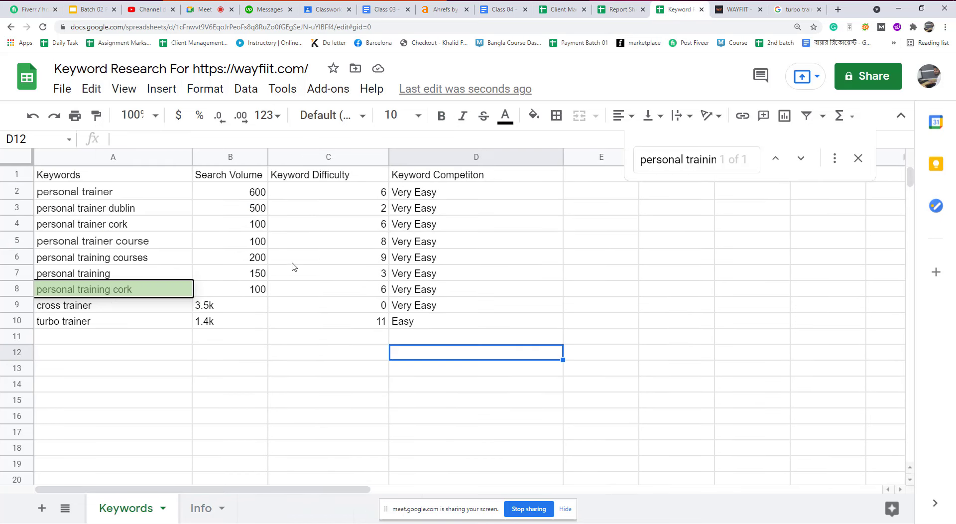
pyautogui.click(103, 339)
pyautogui.hotkey('ctrl', 'v')
# Step: Enter search volume 900, keyword difficulty 0 and competition "Easy" for "cross trainer ireland" in row 11
pyautogui.click(222, 344)
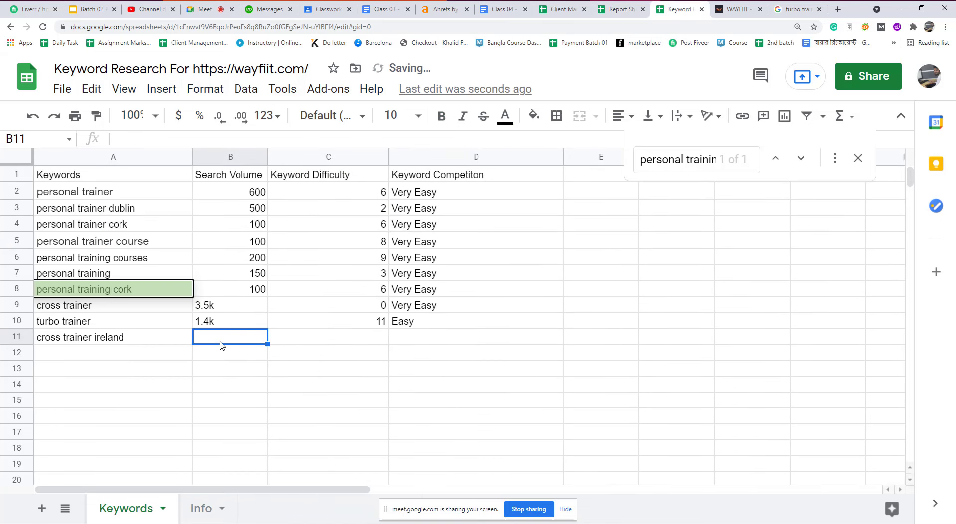
pyautogui.write('900')
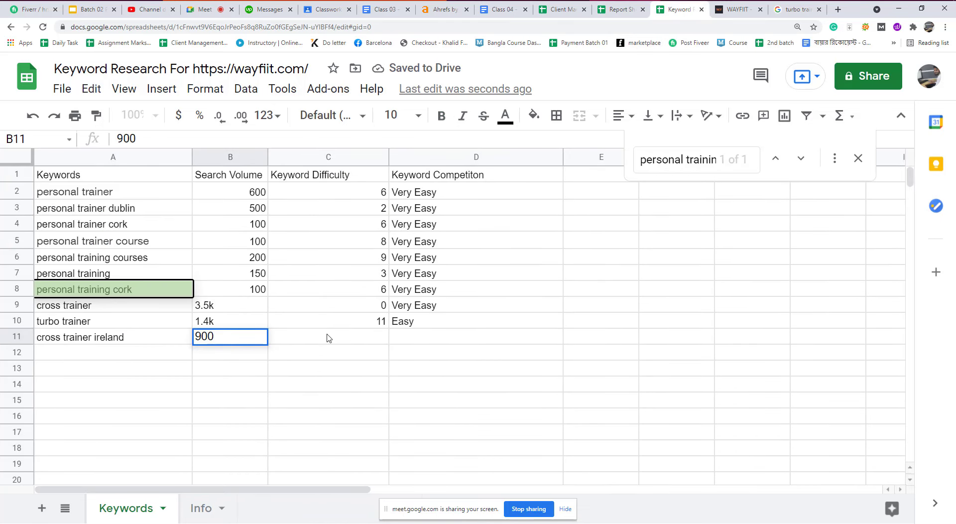
pyautogui.click(314, 337)
pyautogui.write('0')
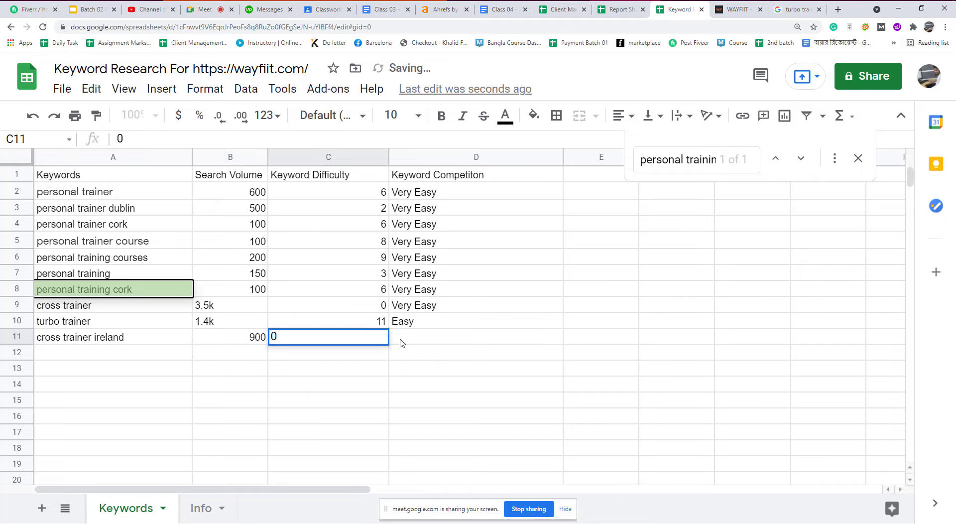
pyautogui.click(401, 342)
pyautogui.write('Easy')
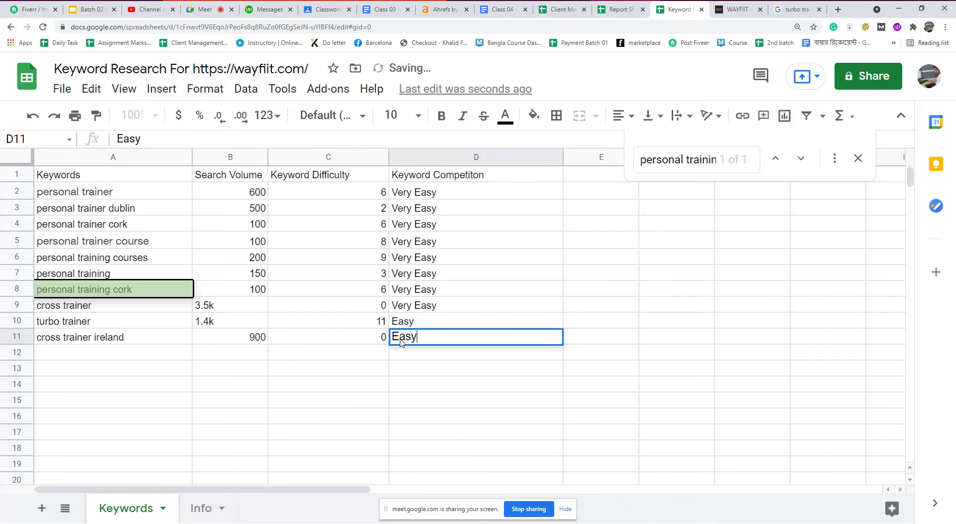
pyautogui.click(387, 371)
pyautogui.click(333, 387)
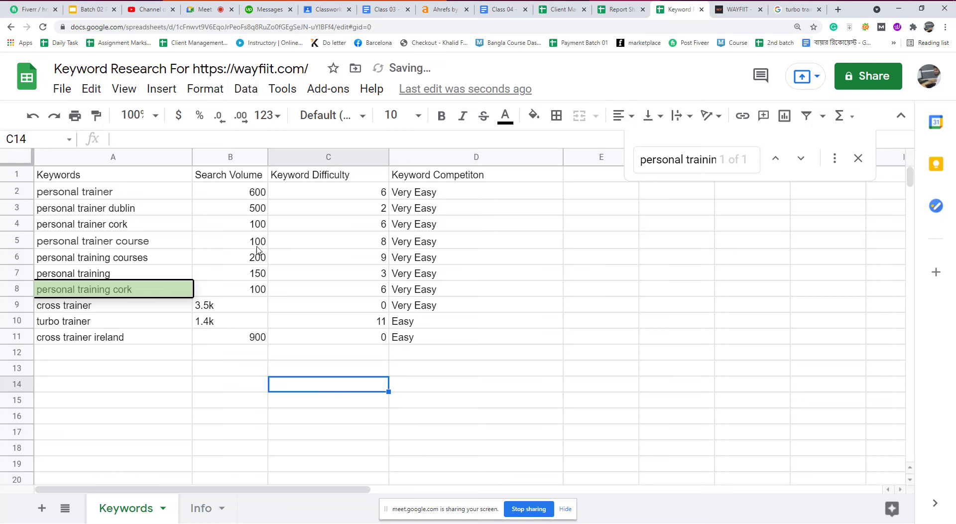
# Step: Make the entire Search Volume column bold, and return to the Meet chat
pyautogui.click(227, 160)
pyautogui.click(441, 115)
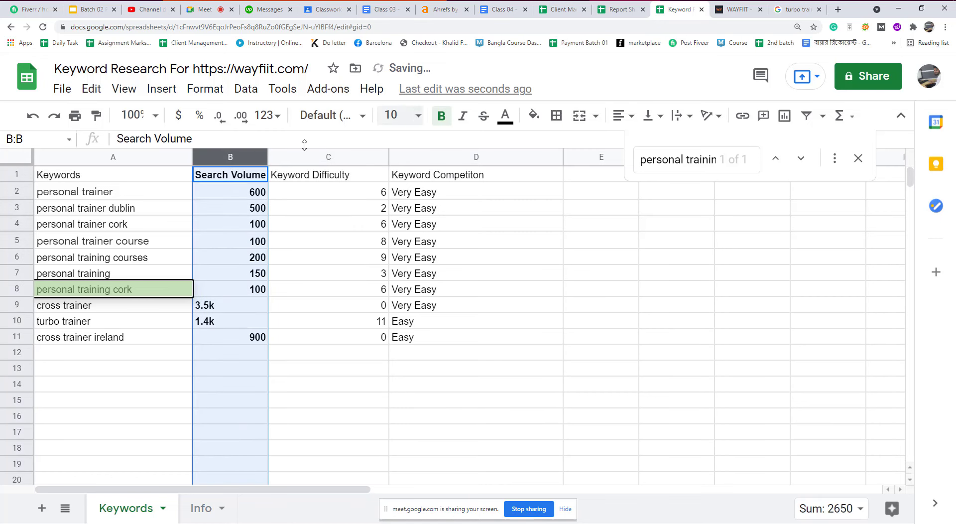
pyautogui.click(205, 9)
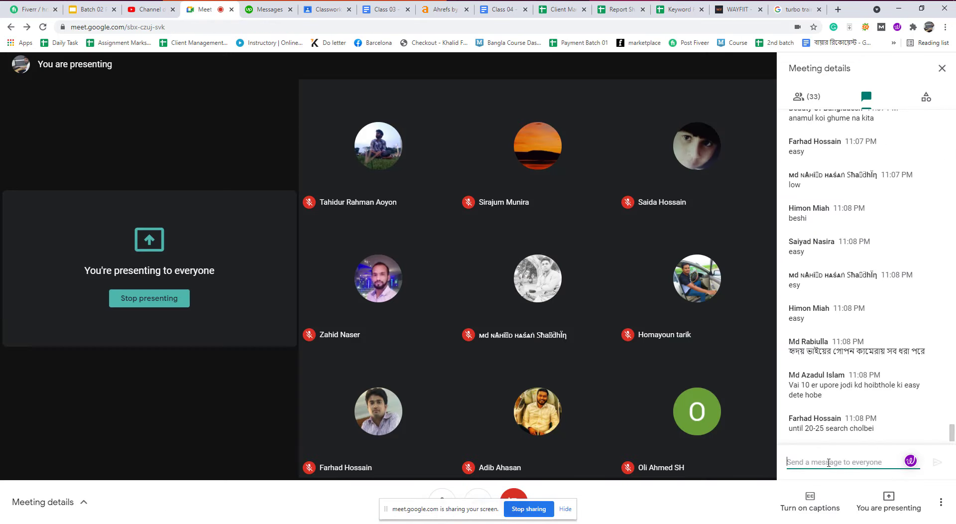